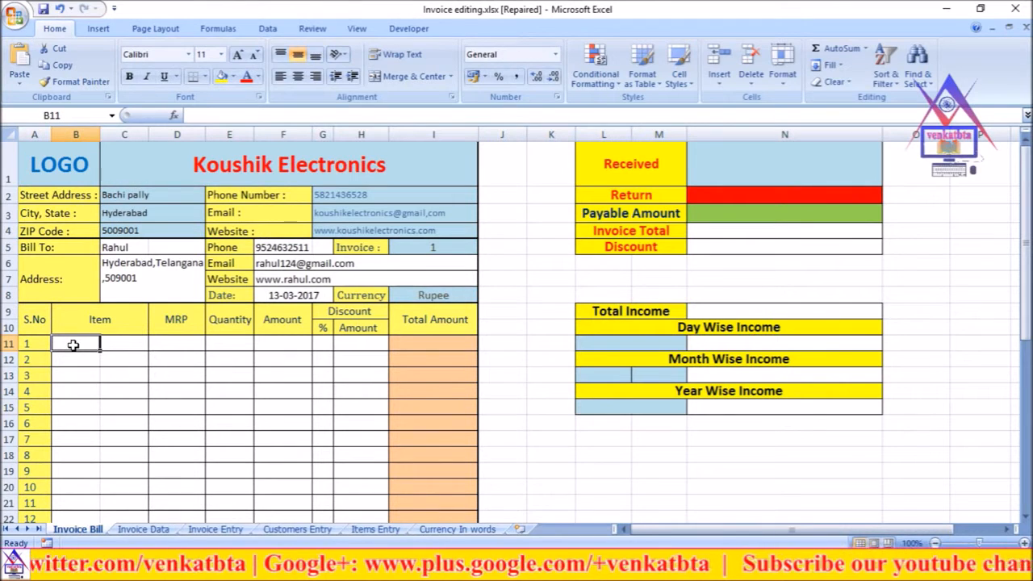
Copy the whole IFERROR/INDEX formula from "Formula for same vlookup value multiple.txt" in Notepad++ and paste it into Excel cell B11 on the Invoice Bill sheet.
left_click(83, 376)
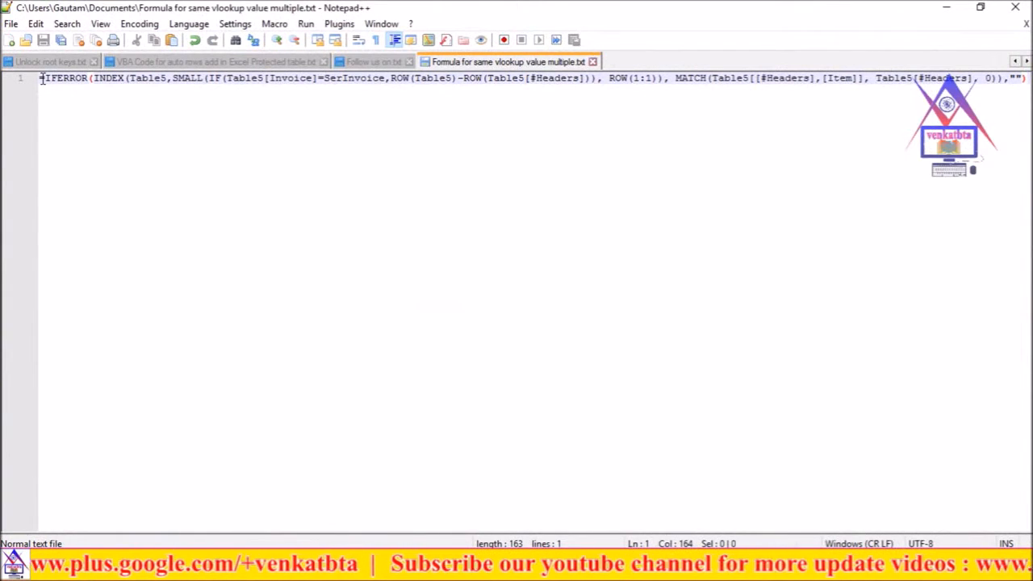
left_click_drag(42, 78, 624, 92)
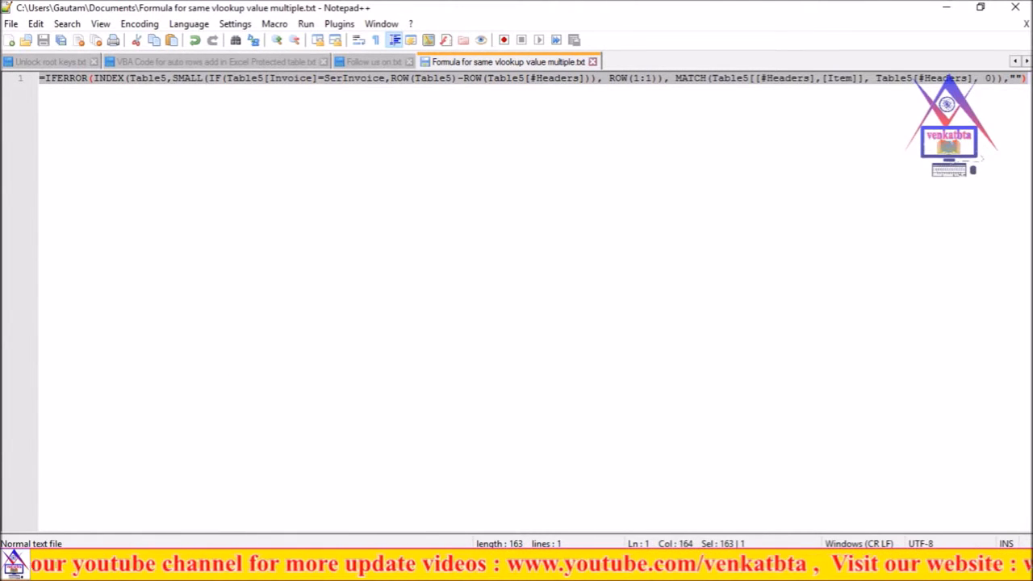
key("alt+Tab")
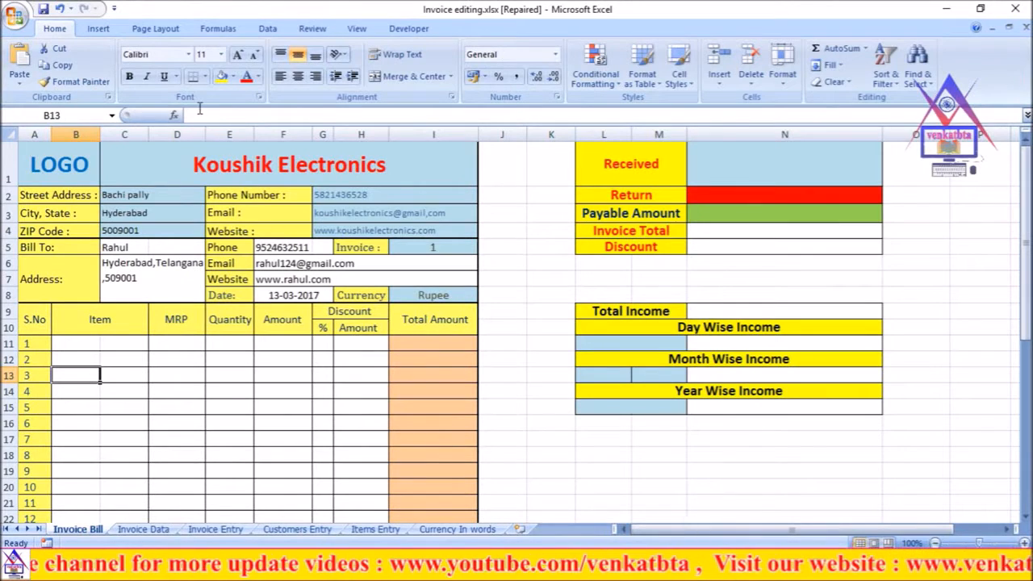
left_click(76, 344)
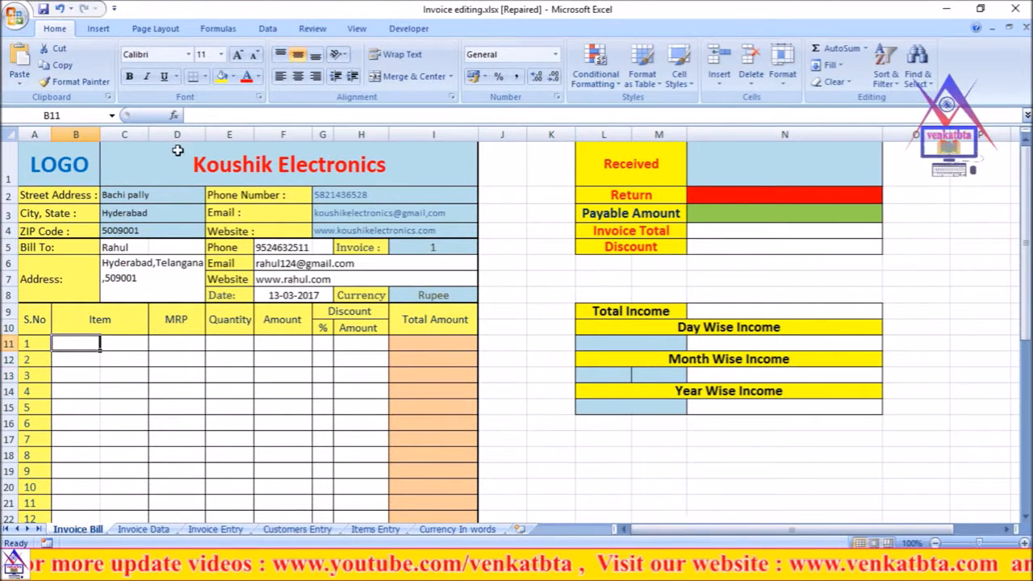
left_click(205, 115)
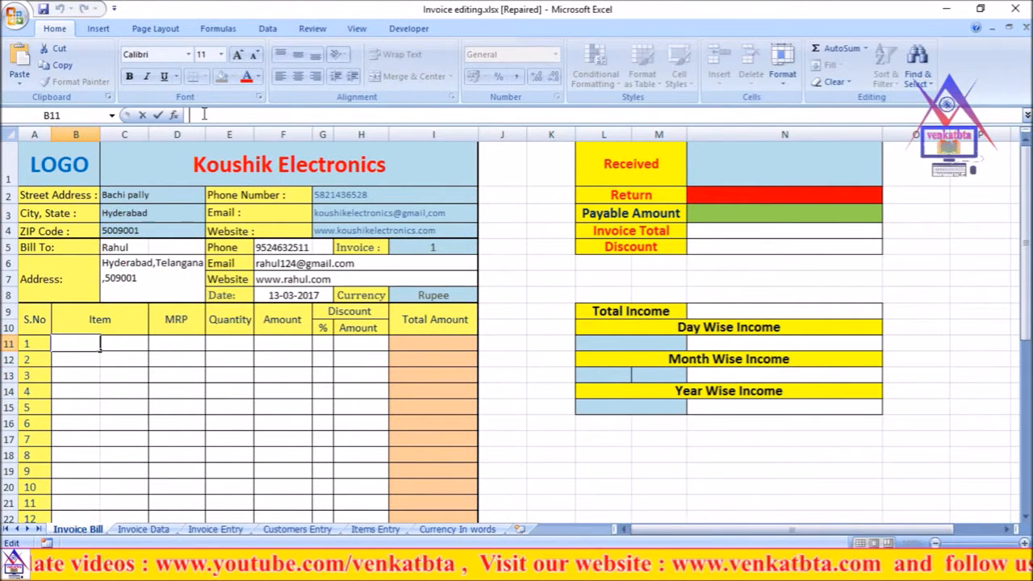
key("ctrl+v")
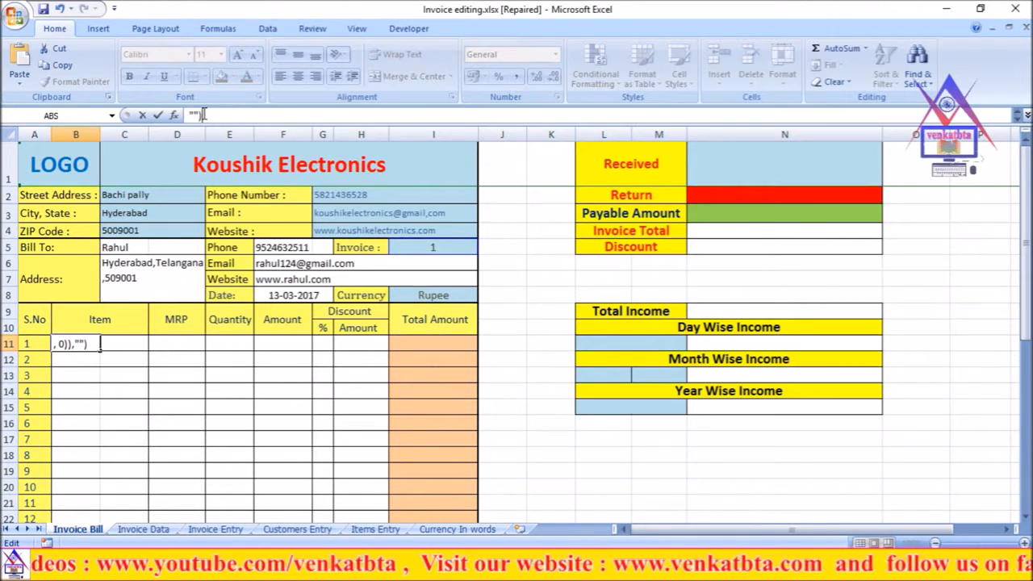
Reselect the Item header on the Invoice Data sheet as B11's MATCH lookup value, giving Table5[[#Headers],[Item]], and enter it as an array formula.
left_click(1018, 112)
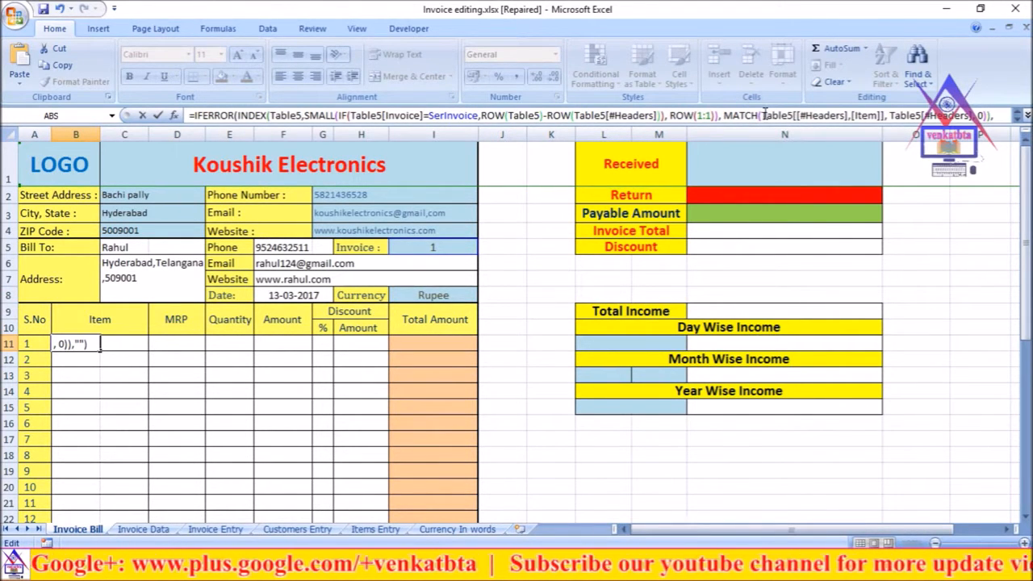
left_click_drag(760, 115, 886, 113)
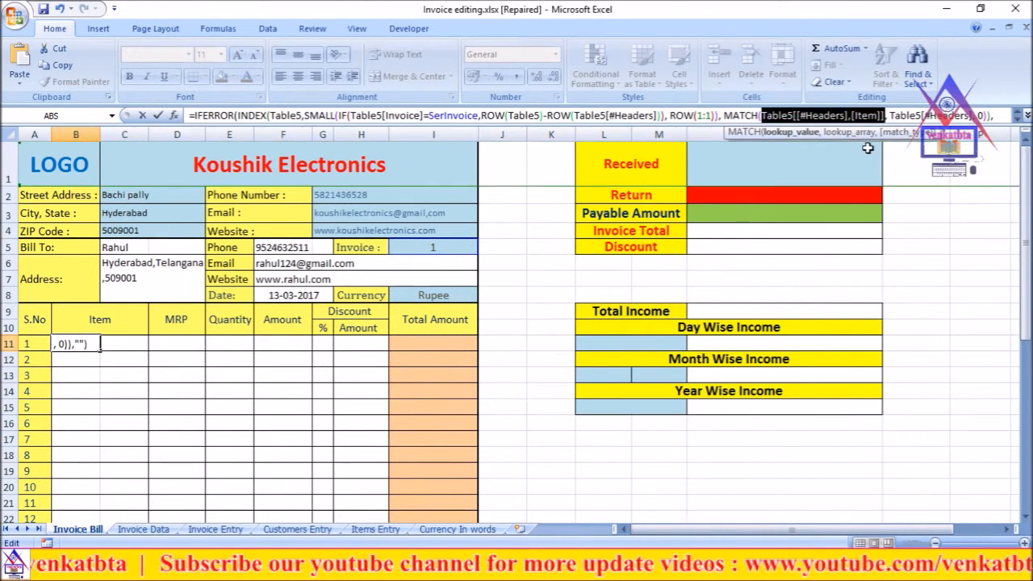
key("Delete")
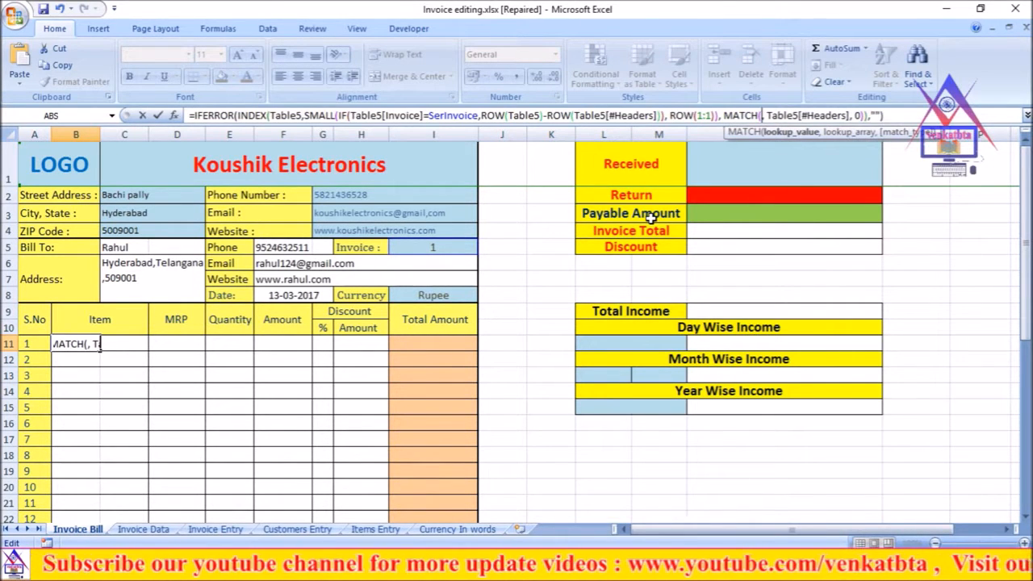
left_click(142, 530)
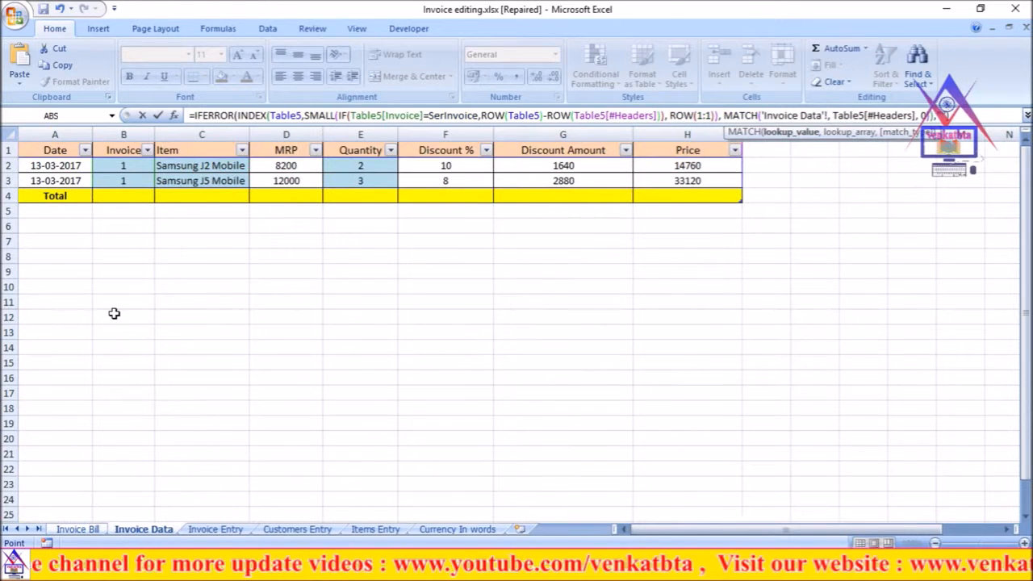
left_click(188, 151)
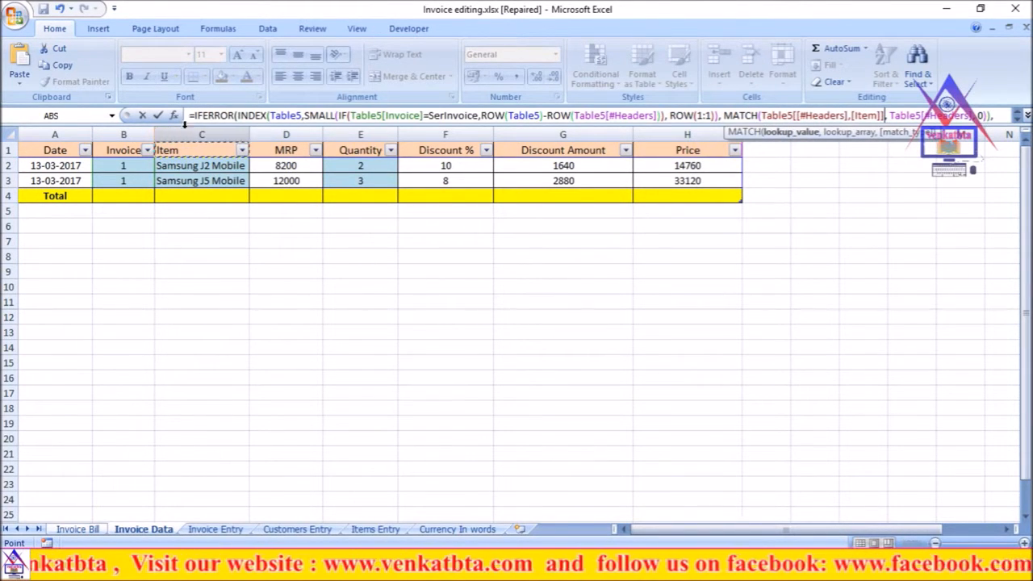
left_click(187, 115)
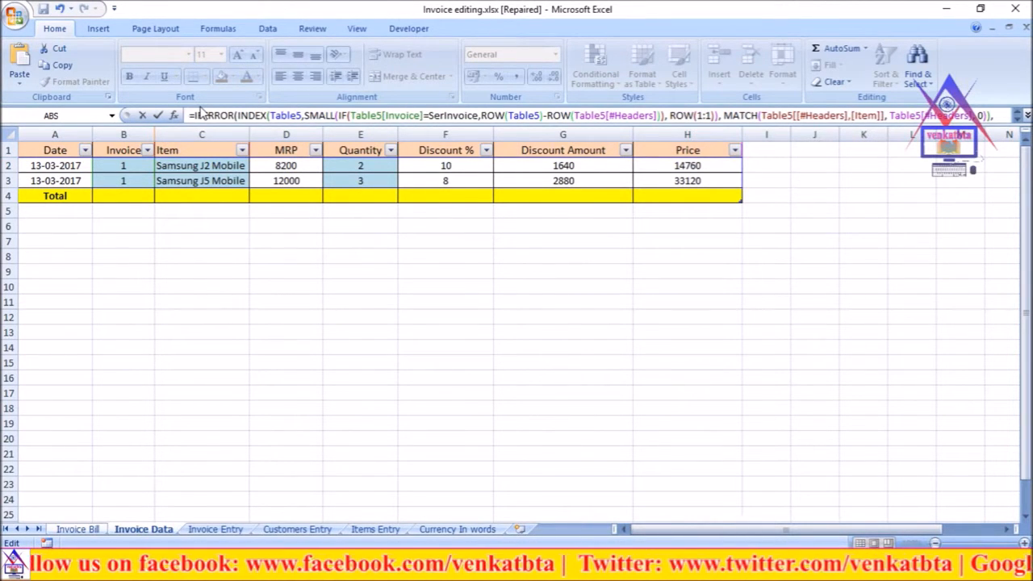
key("ctrl+shift+Return")
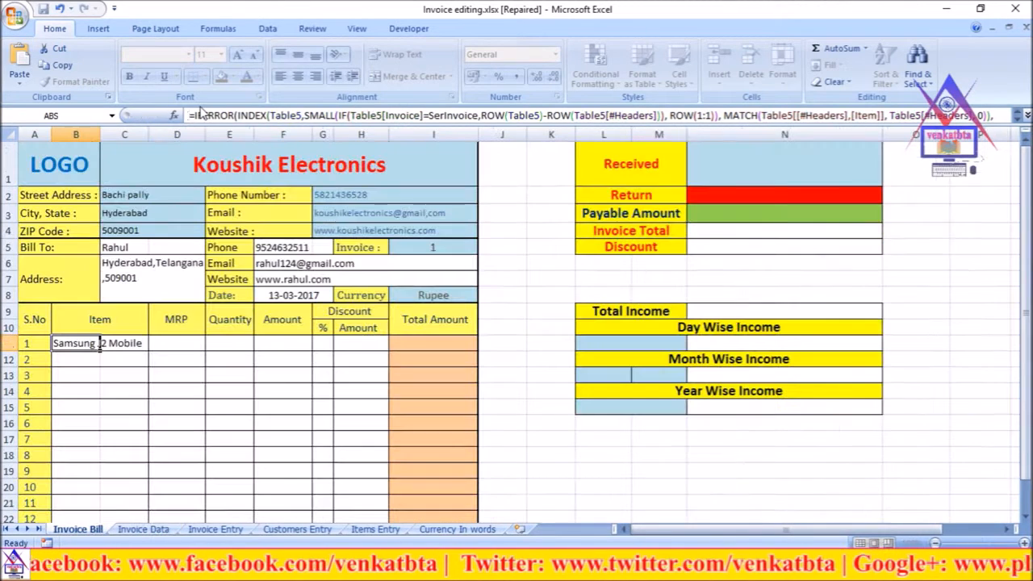
left_click(511, 363)
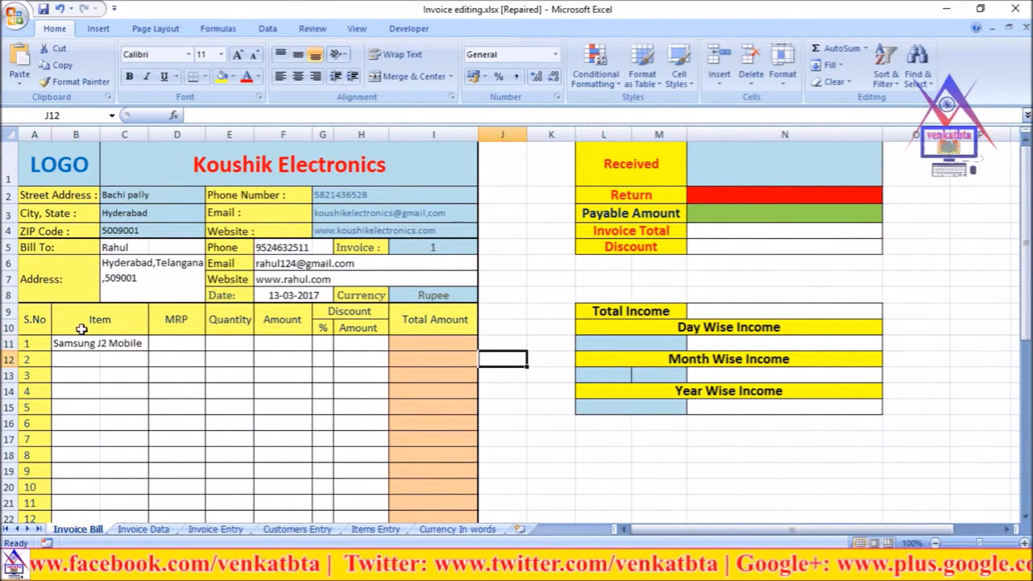
Copy the full formula text from the first Item cell, B11, on the Invoice Bill sheet.
left_click(70, 346)
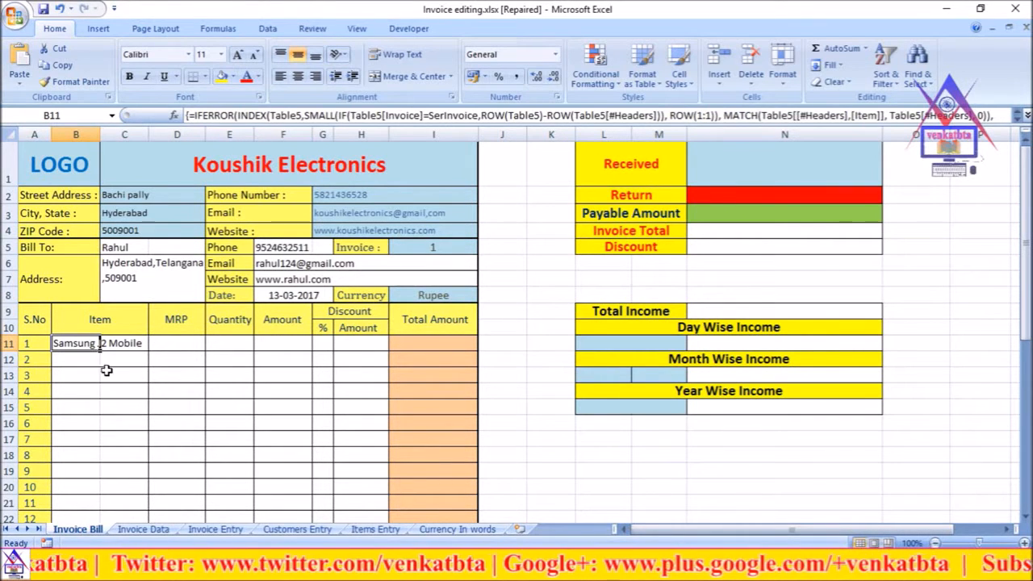
left_click(76, 389)
left_click(514, 379)
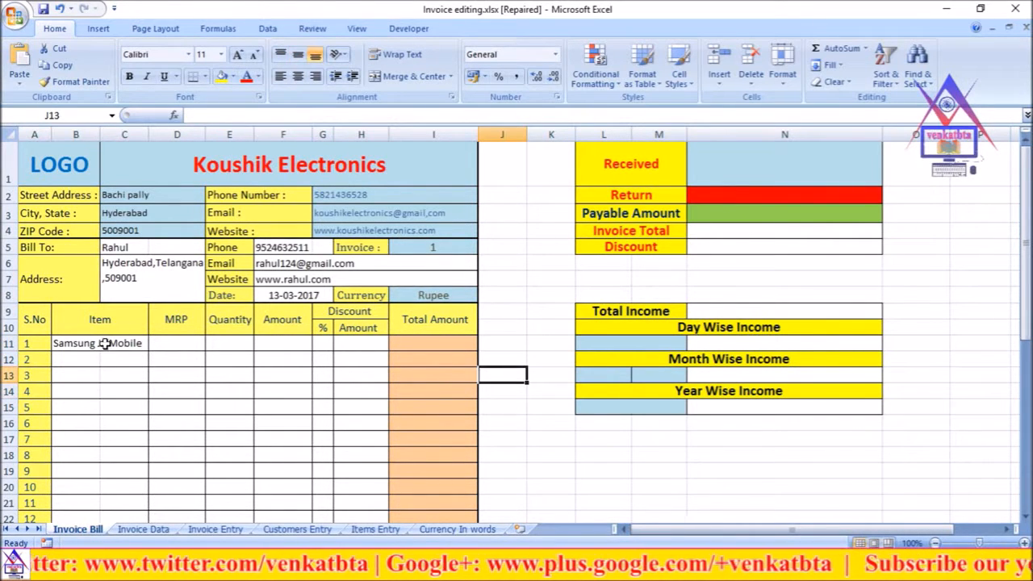
left_click(71, 343)
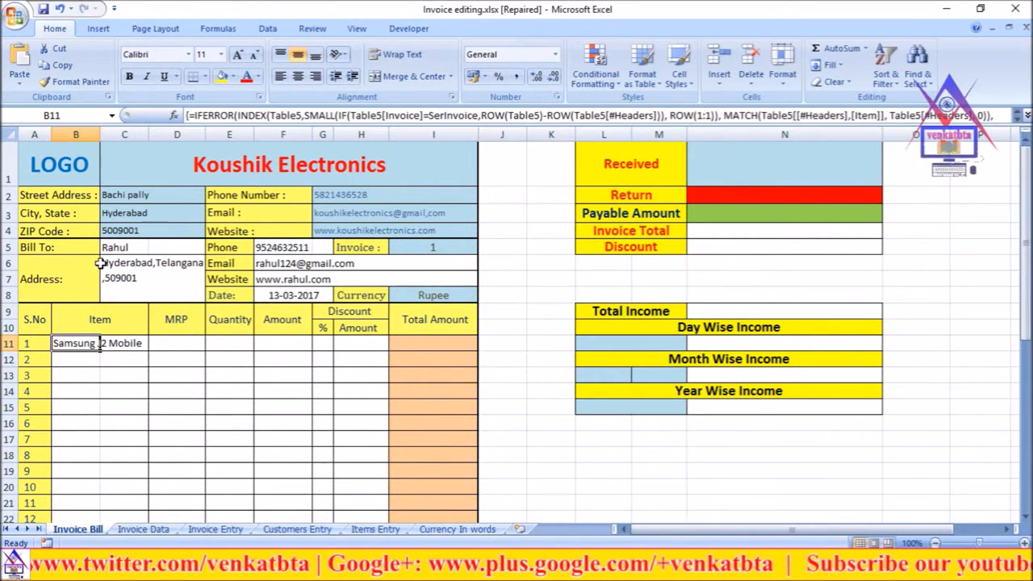
left_click(185, 115)
left_click_drag(247, 115, 122, 99)
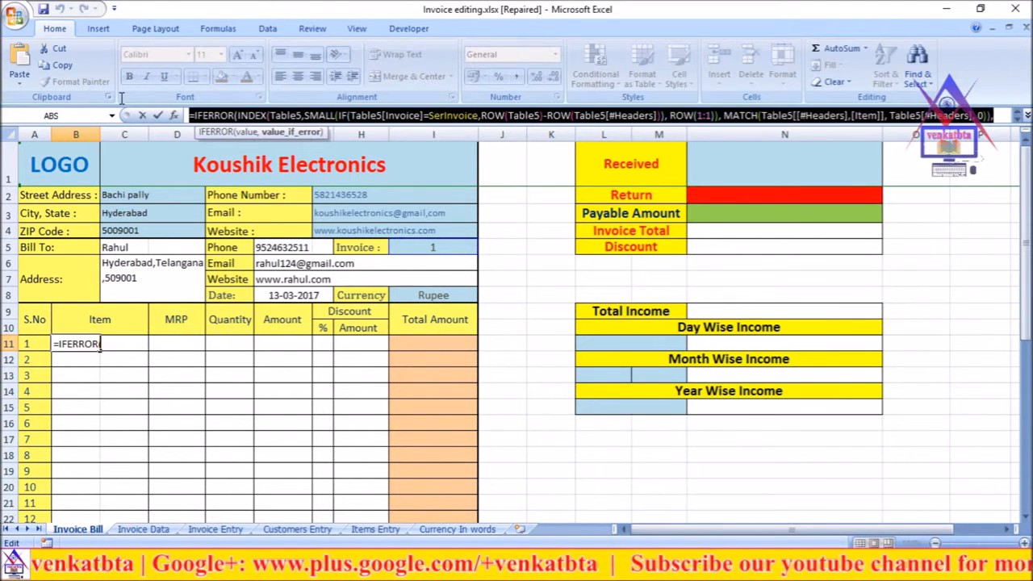
key("ctrl+c")
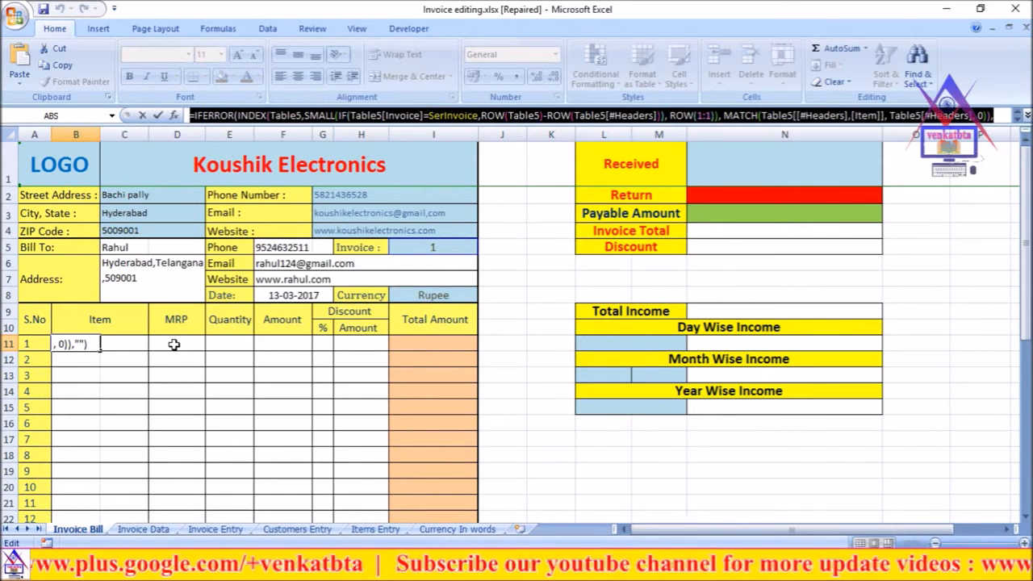
left_click(1001, 117)
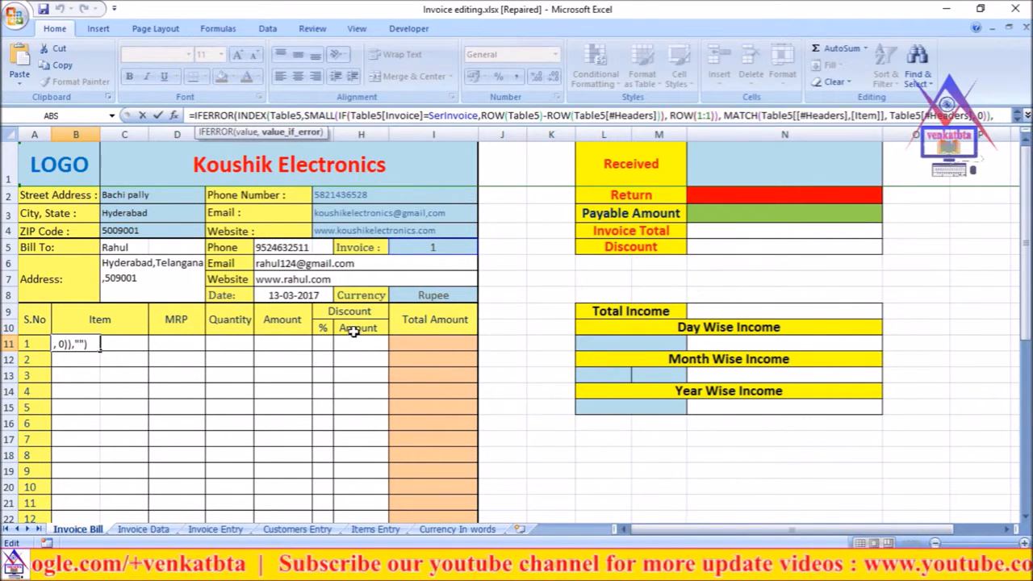
left_click(169, 342)
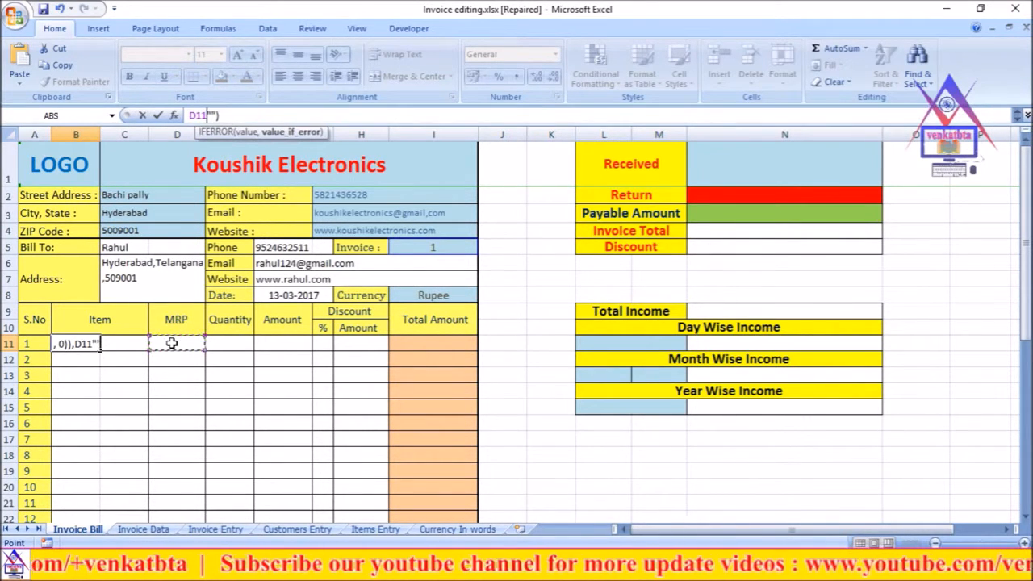
left_click(59, 9)
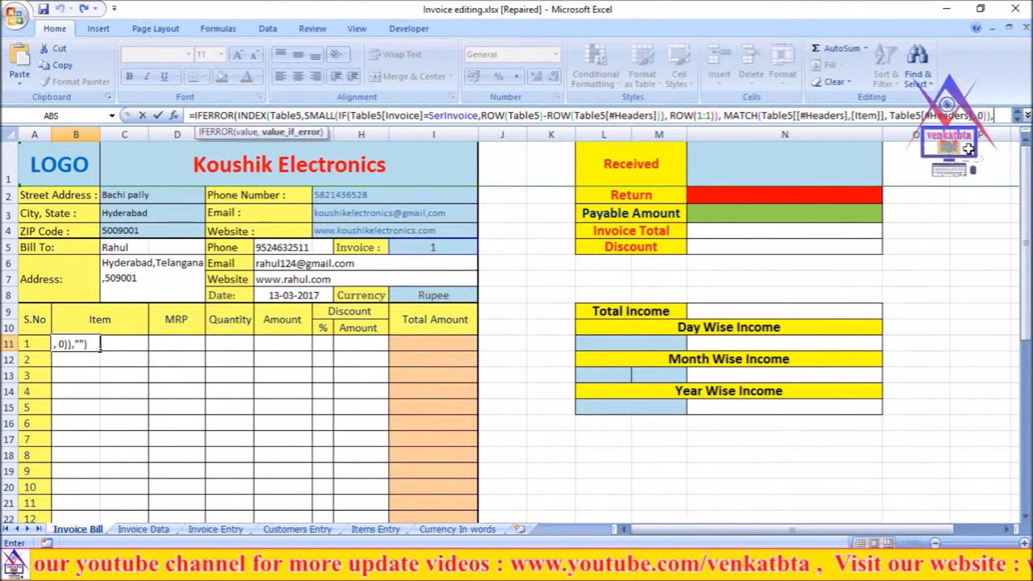
left_click(1018, 119)
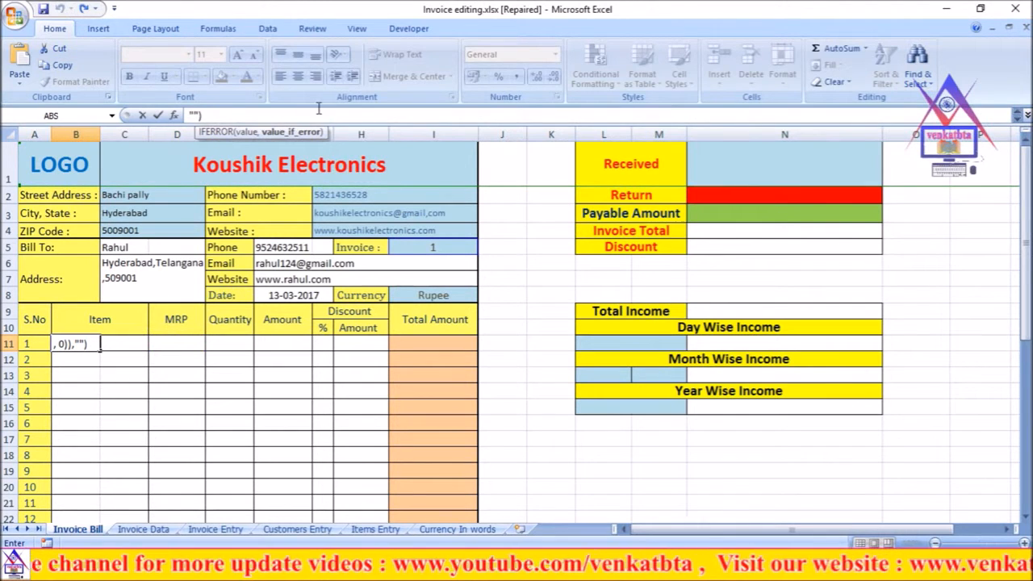
left_click(517, 265)
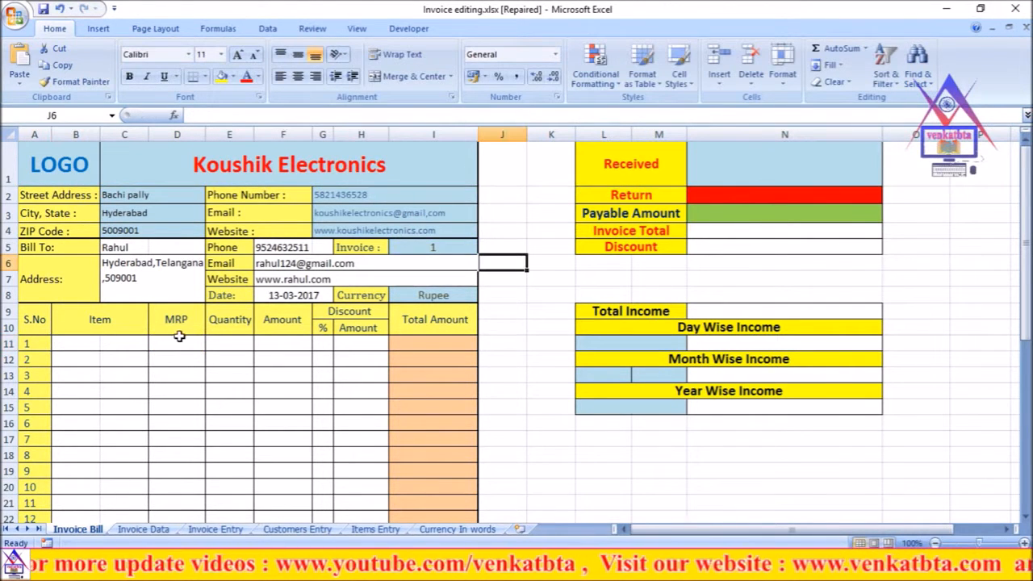
left_click(59, 10)
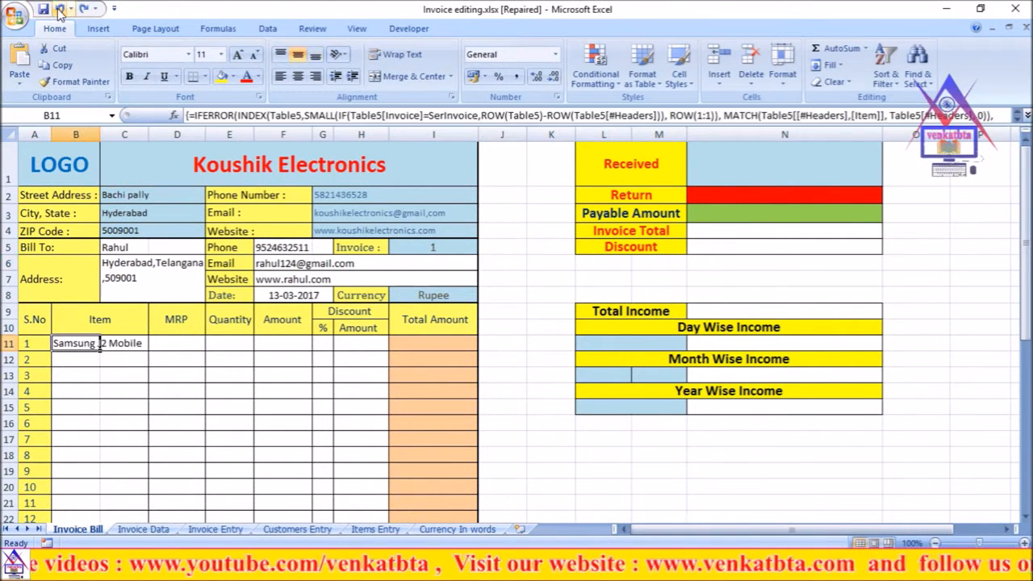
Paste the copied lookup formula into the first MRP cell, D11.
left_click(174, 346)
left_click(231, 116)
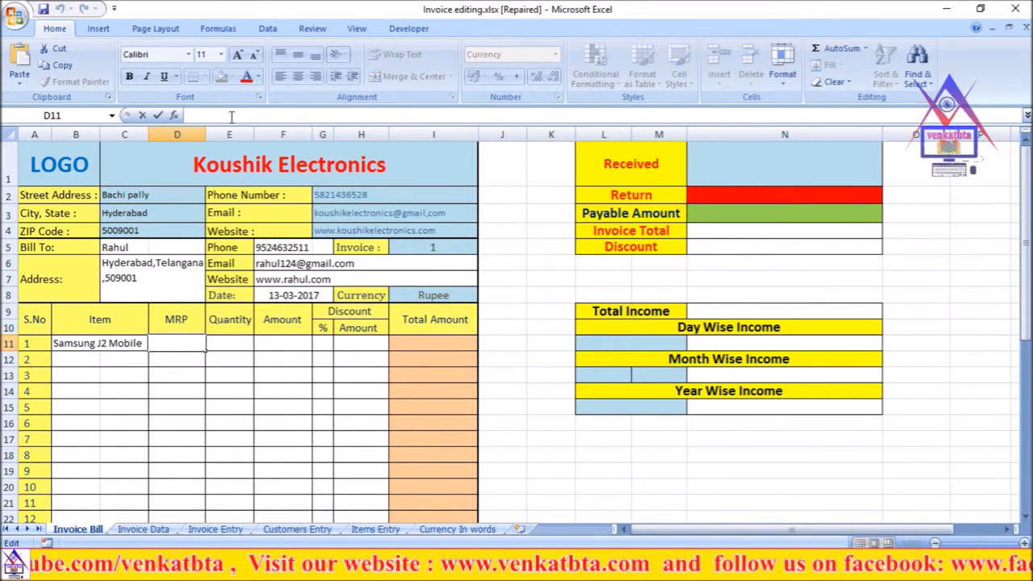
key("ctrl+v")
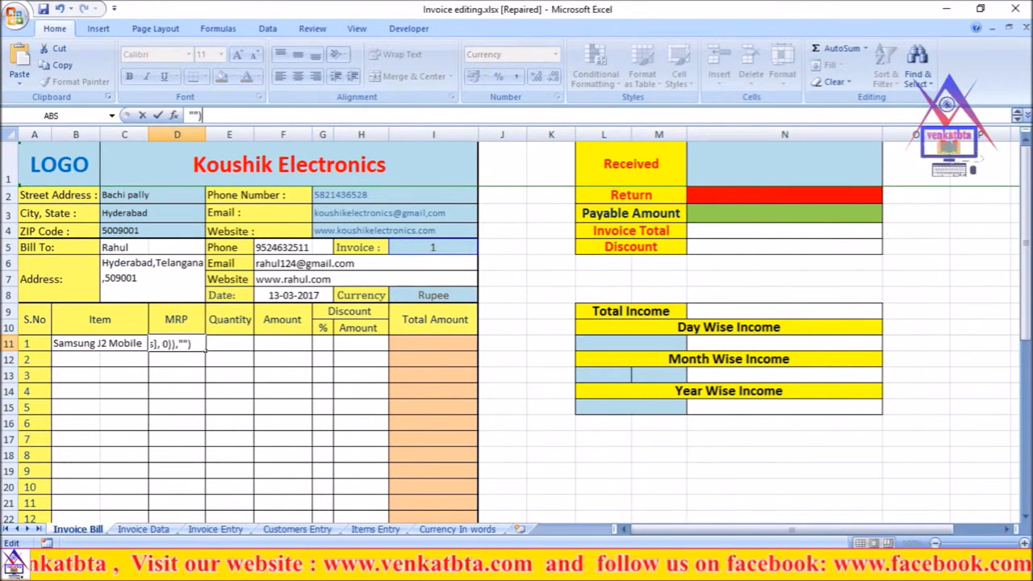
Replace the MATCH lookup value in D11 with the Invoice Data MRP header, Table5[[#Headers],[MRP]], and enter it as an array formula.
left_click(1016, 114)
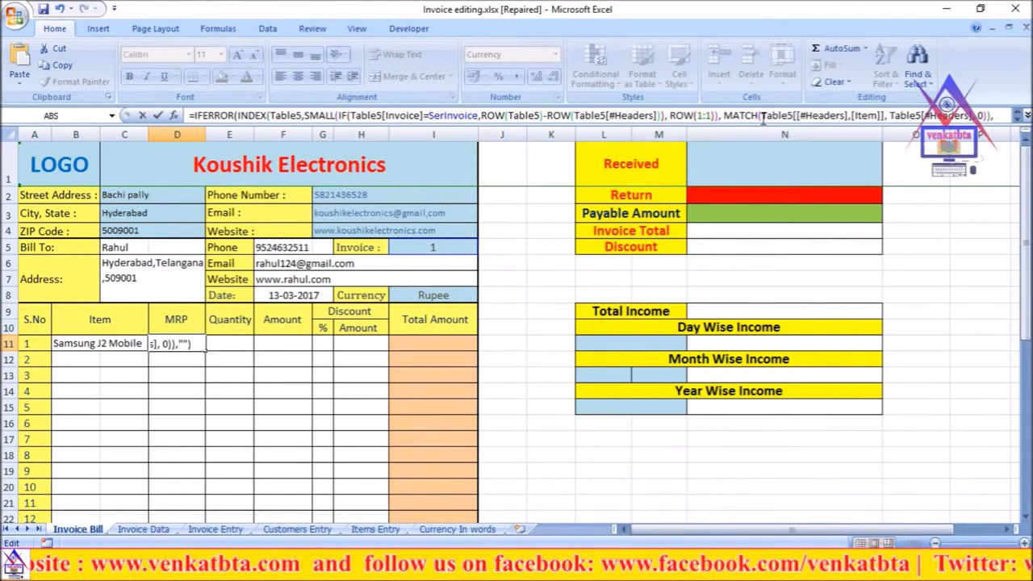
left_click_drag(761, 116, 885, 117)
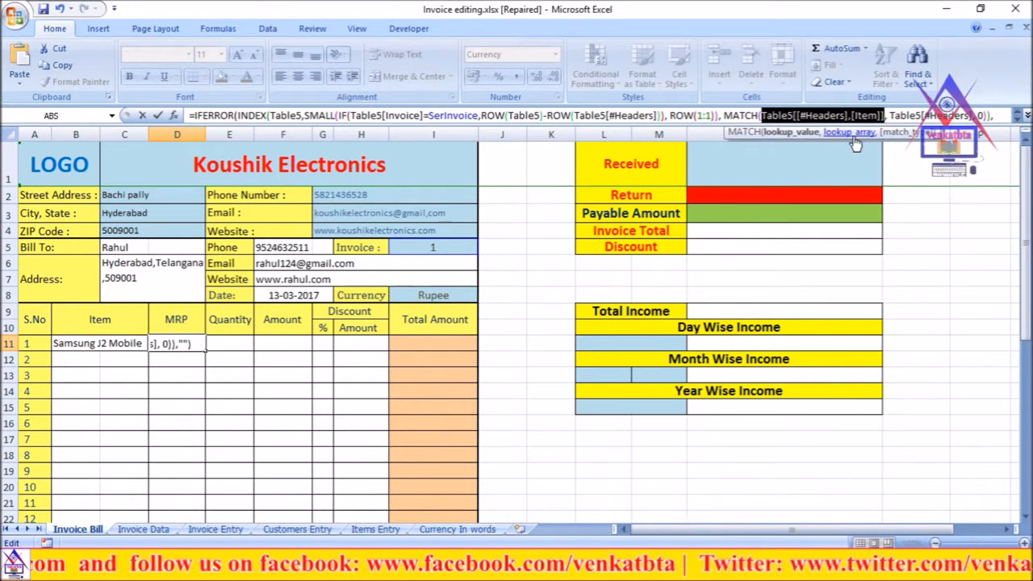
key("Delete")
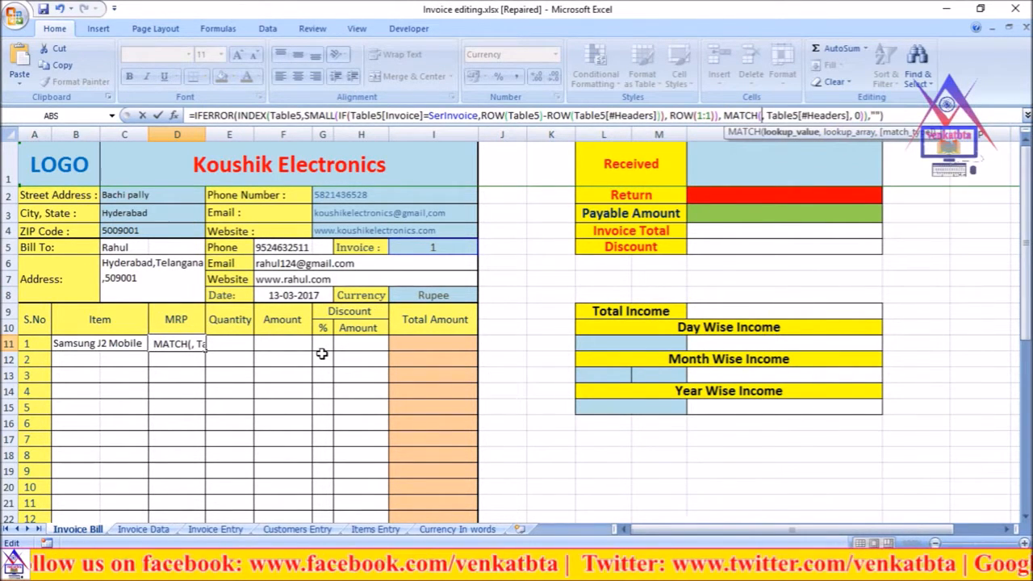
left_click(166, 530)
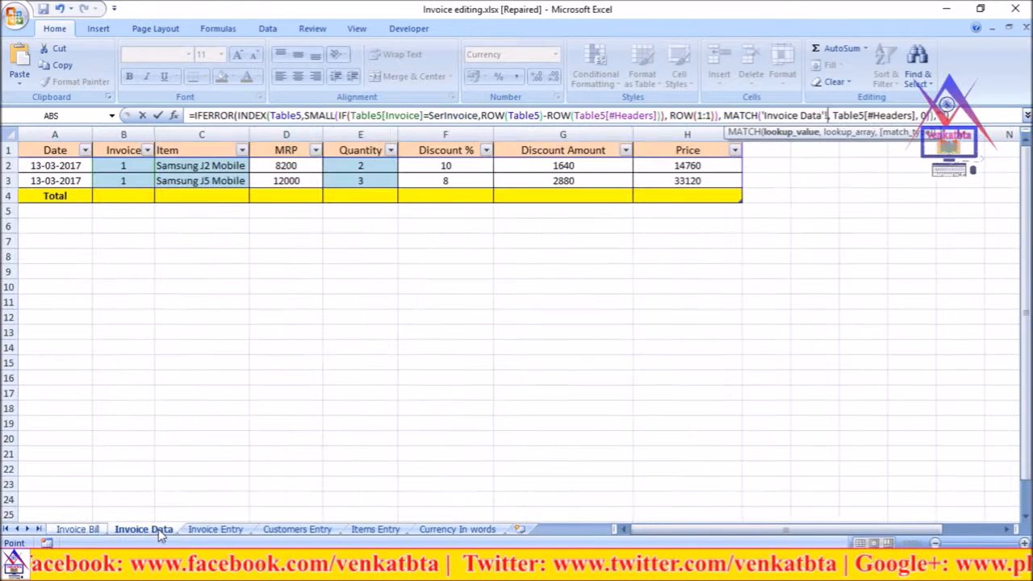
left_click(288, 150)
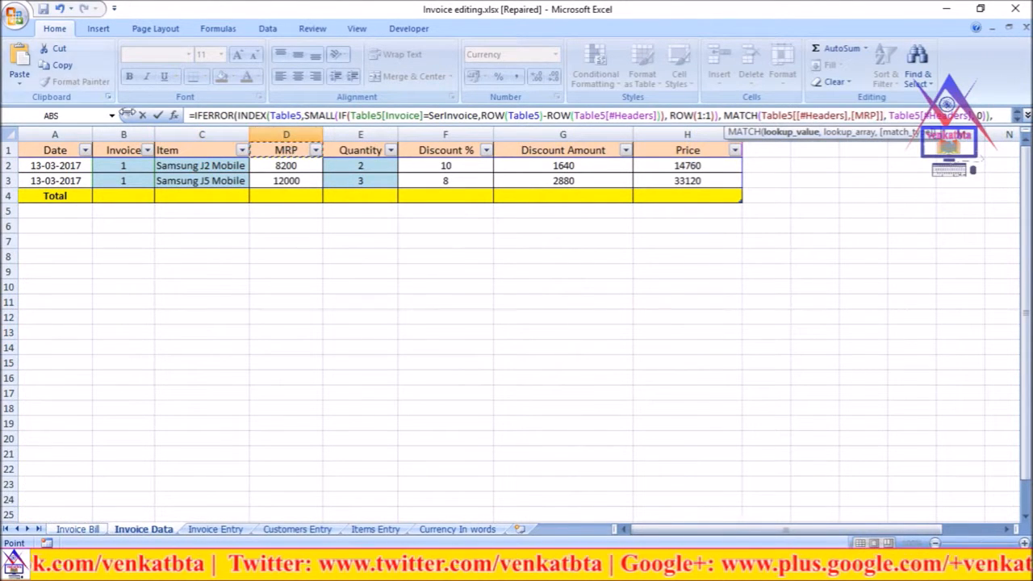
left_click(190, 115)
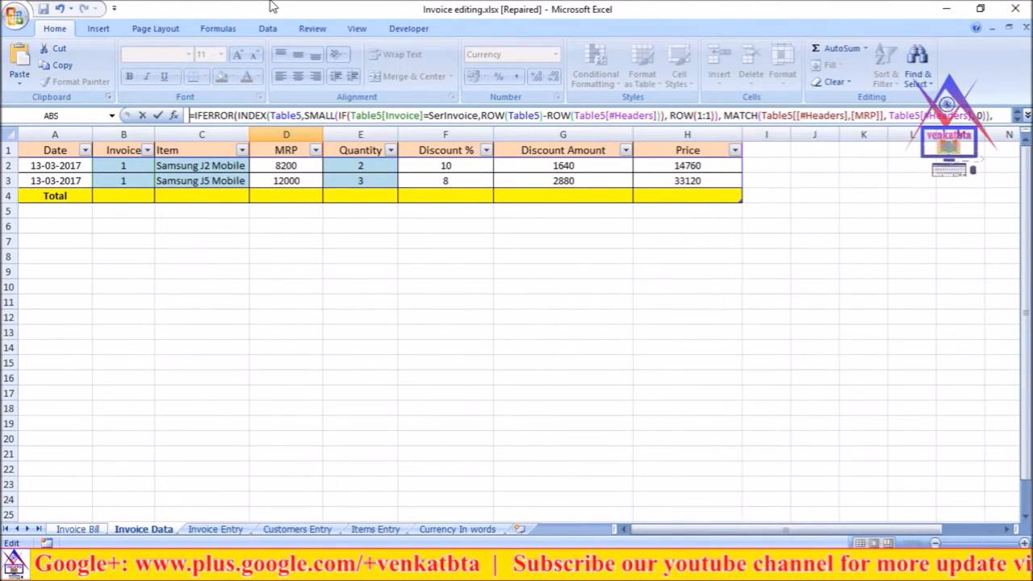
key("ctrl+shift+Return")
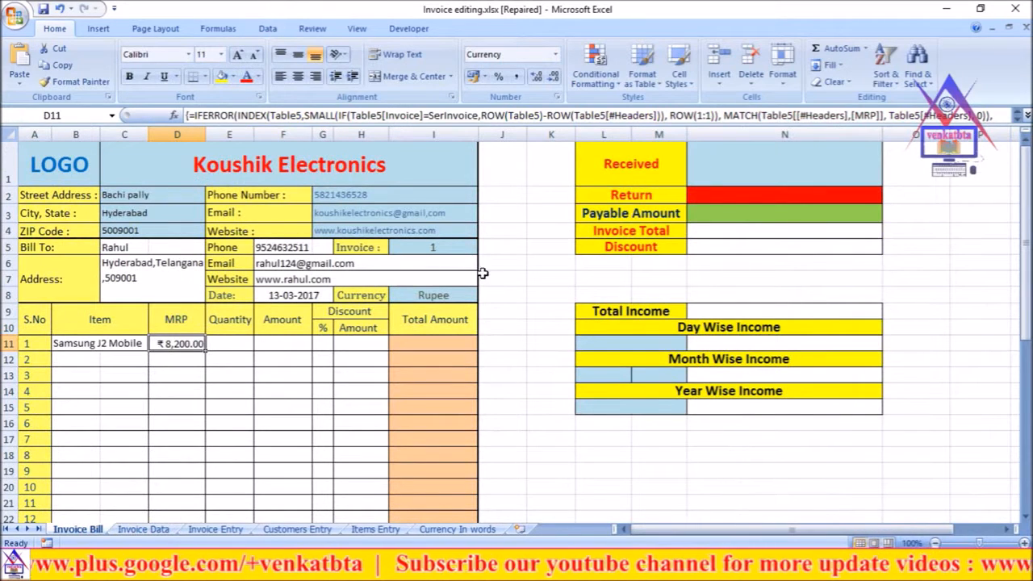
left_click(523, 278)
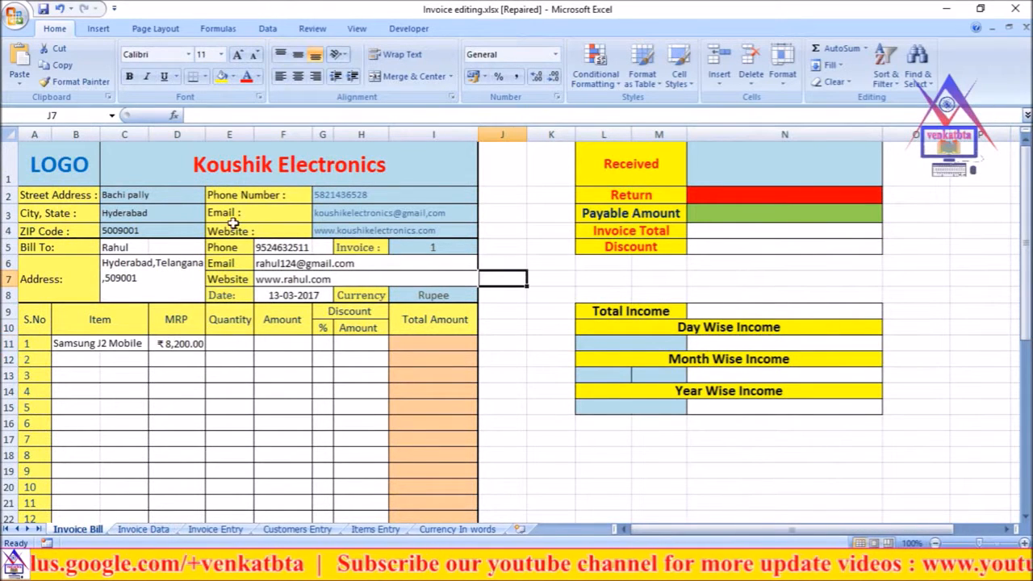
Paste the copied lookup formula into the first Quantity cell, E11, on the Invoice Bill sheet.
left_click(211, 345)
left_click(203, 114)
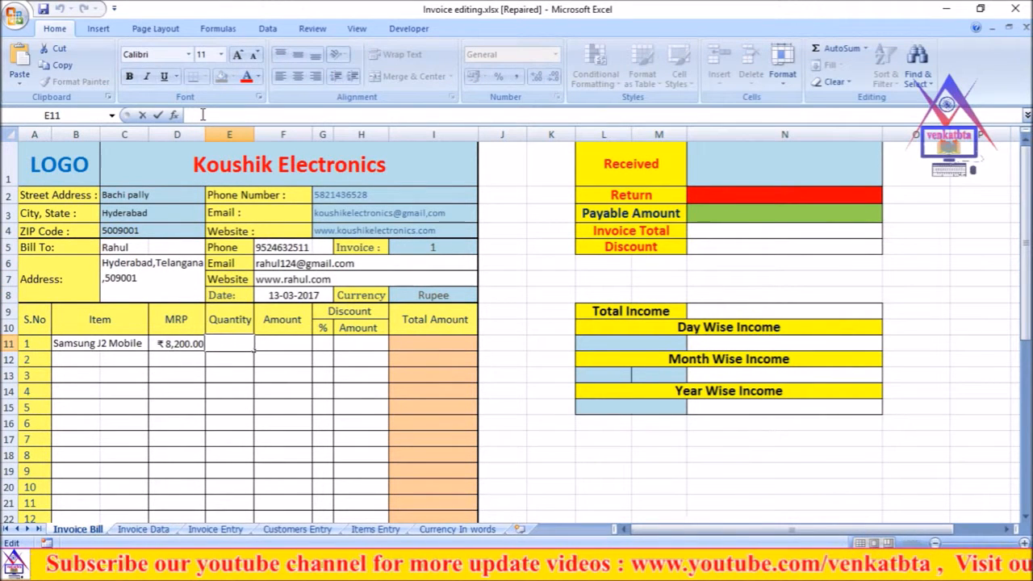
key("ctrl+v")
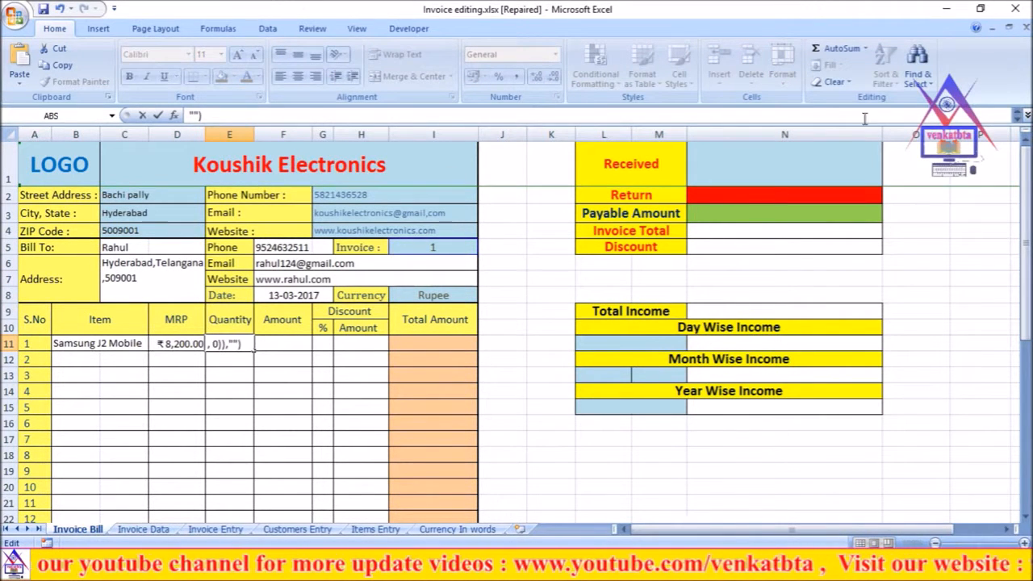
left_click(1016, 114)
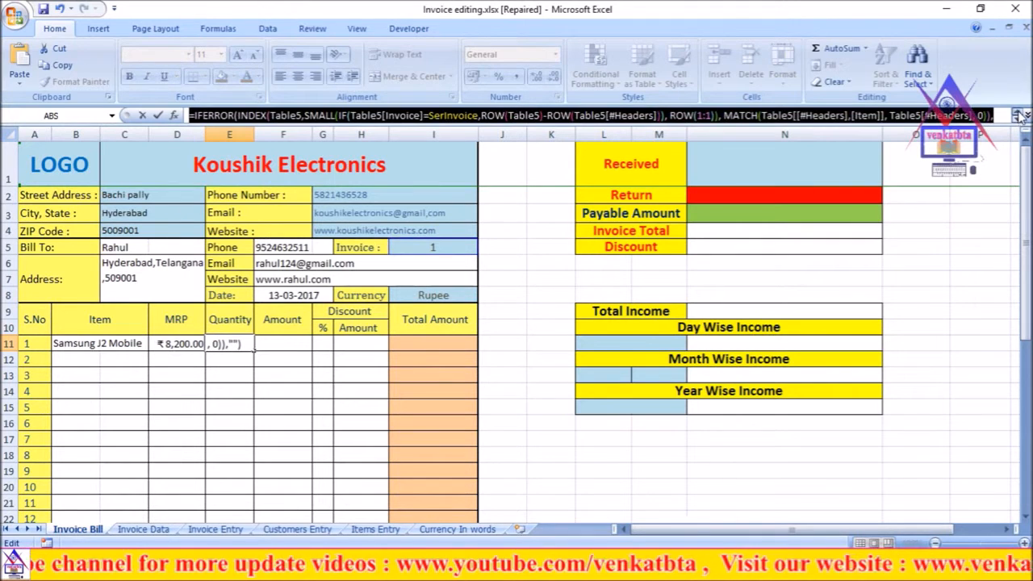
left_click(1005, 115)
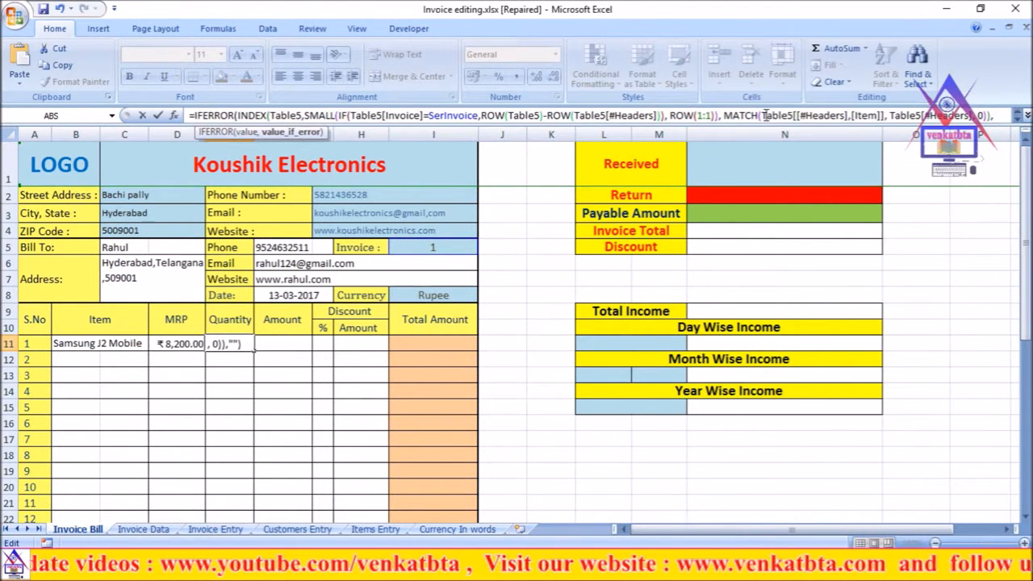
Replace E11's MATCH lookup value with the Invoice Data Quantity header, Table5[[#Headers],[Quantity]], and enter it as an array formula.
left_click_drag(764, 115, 885, 116)
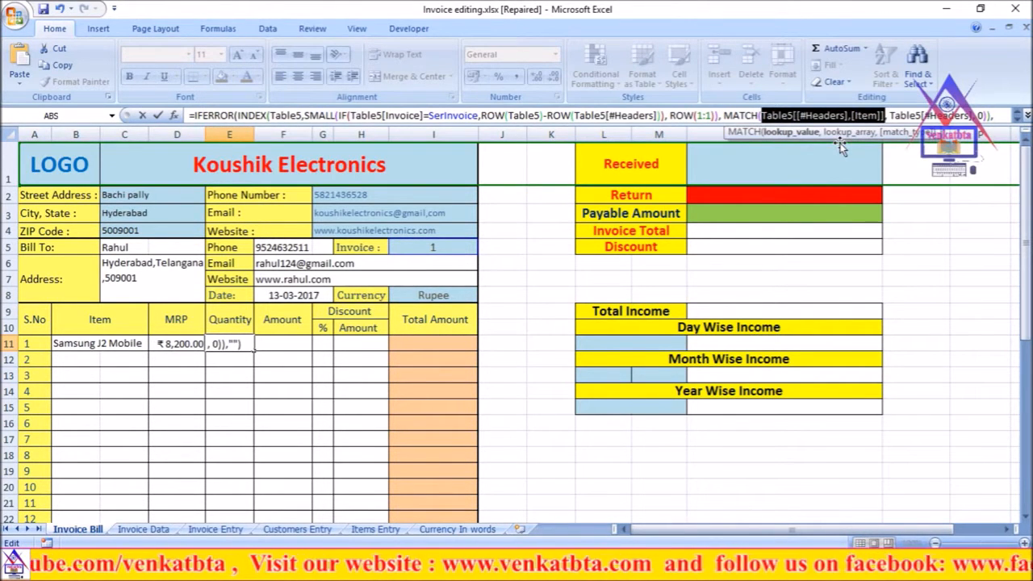
key("Delete")
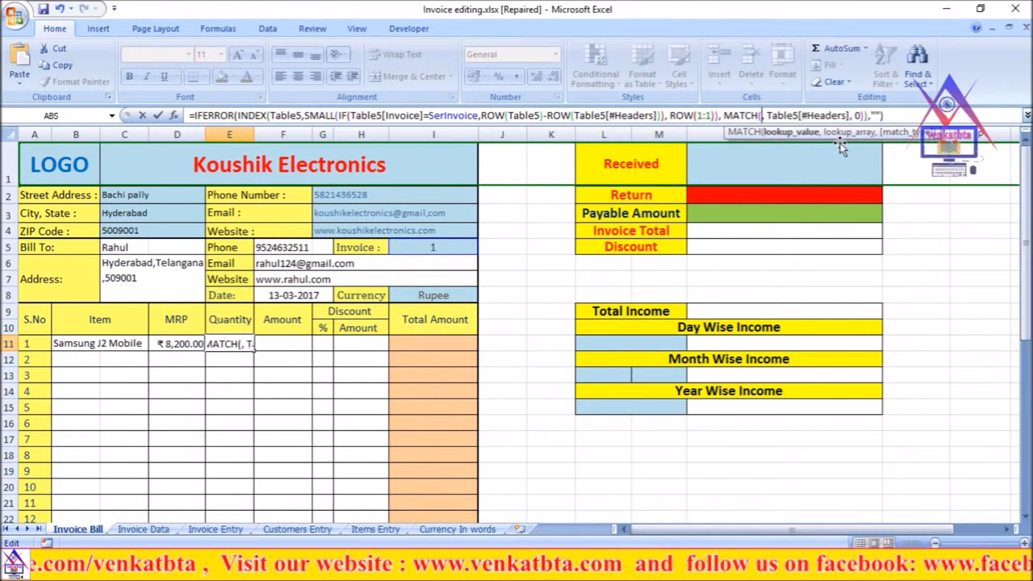
left_click(139, 531)
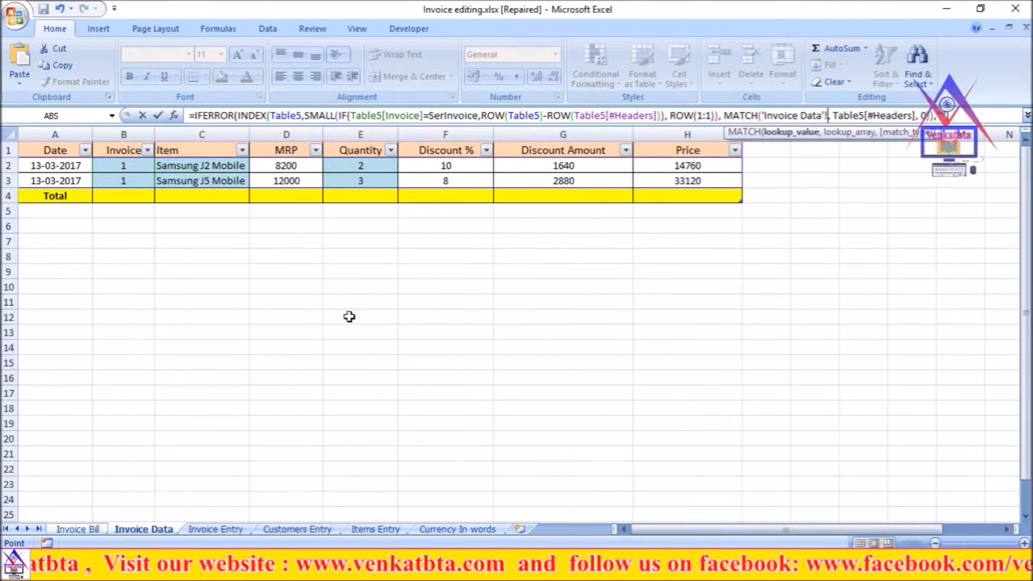
left_click(366, 152)
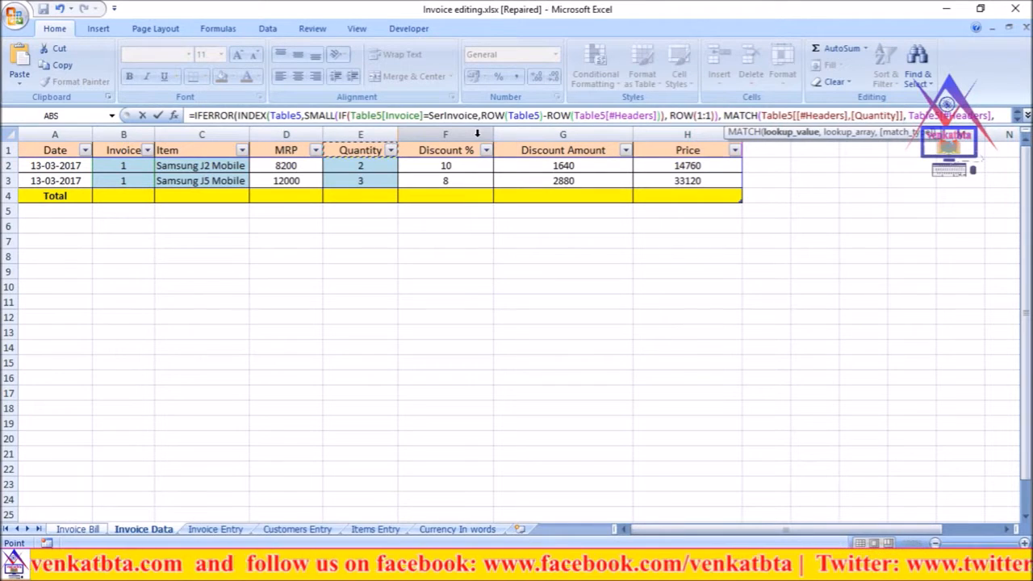
left_click(189, 116)
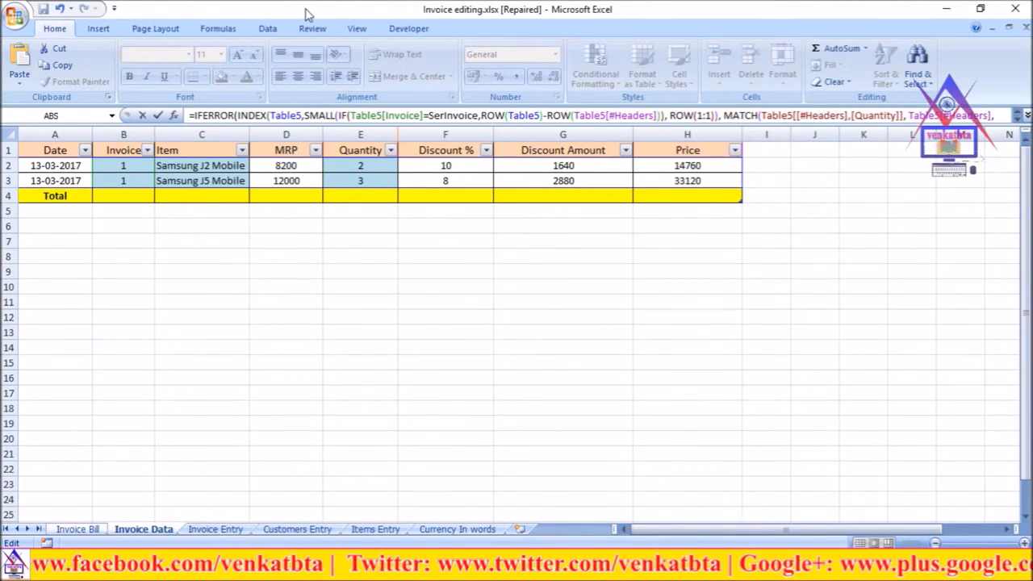
key("ctrl+shift+Return")
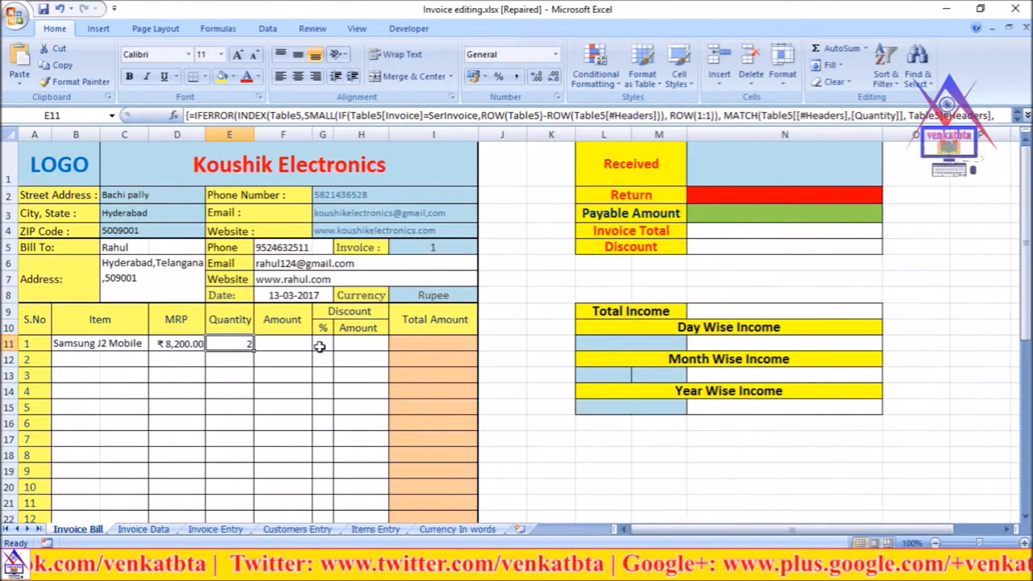
Paste the copied lookup formula into the first Discount % cell, G11.
left_click(292, 347)
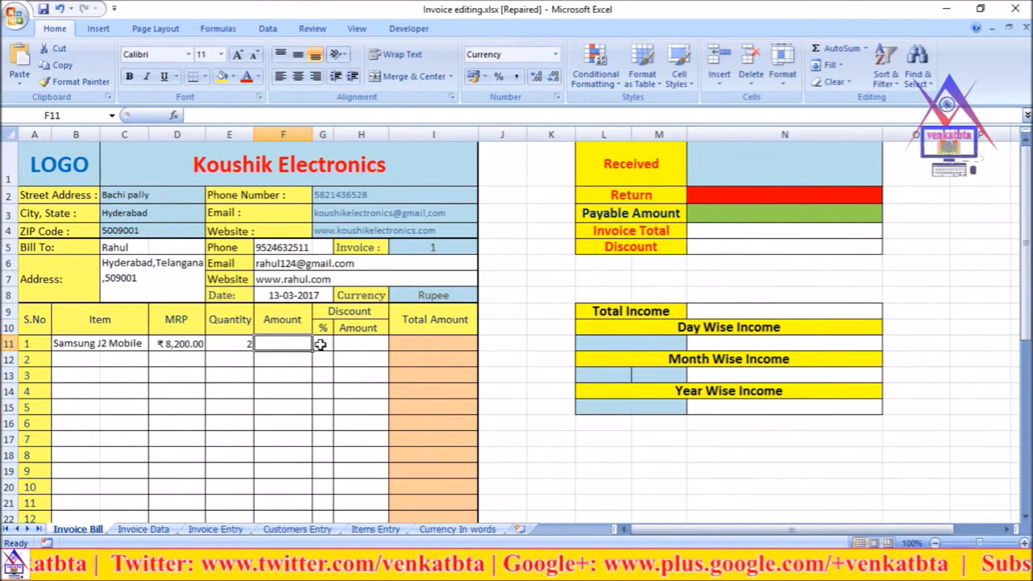
left_click(322, 342)
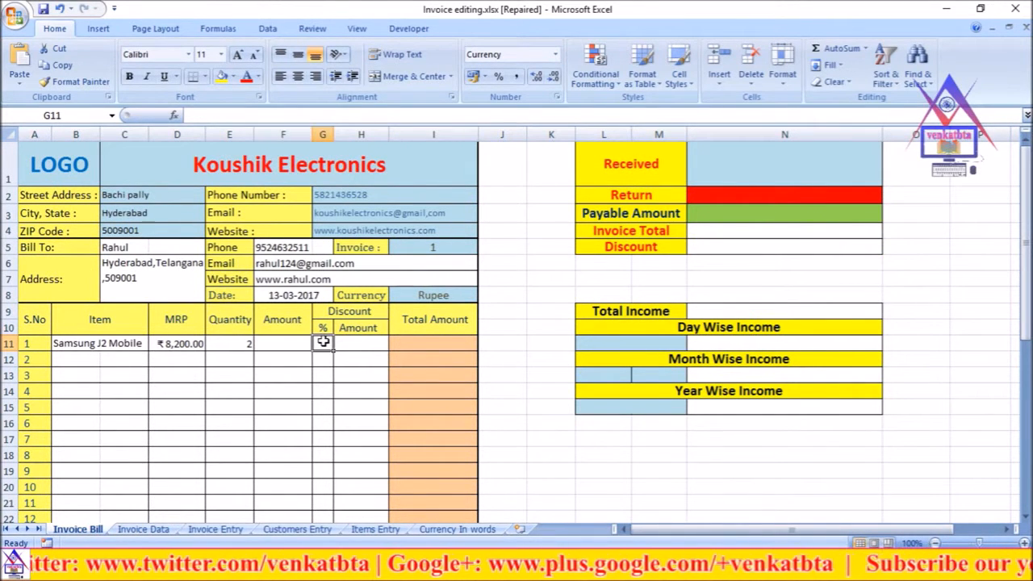
left_click(202, 117)
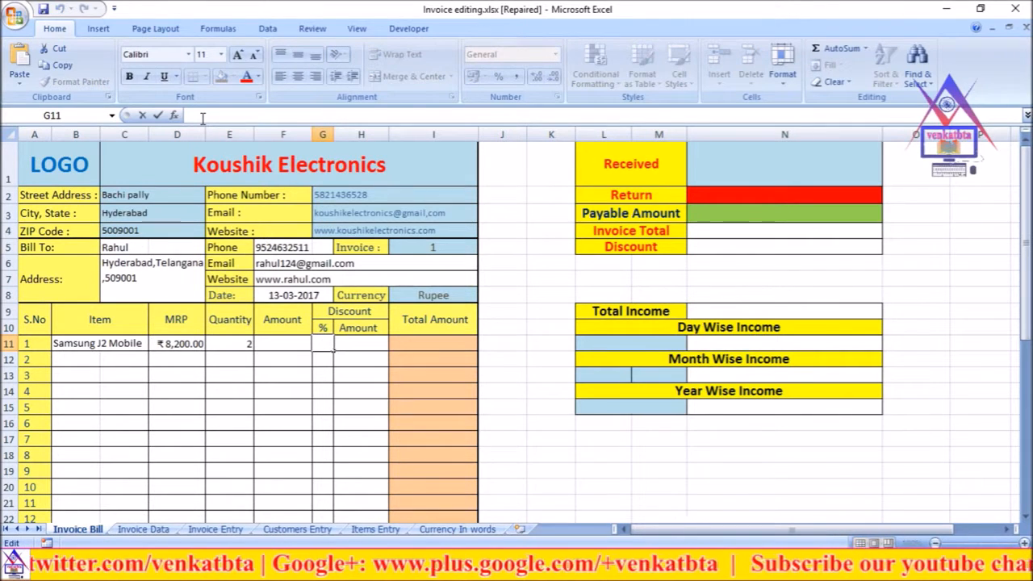
key("ctrl+v")
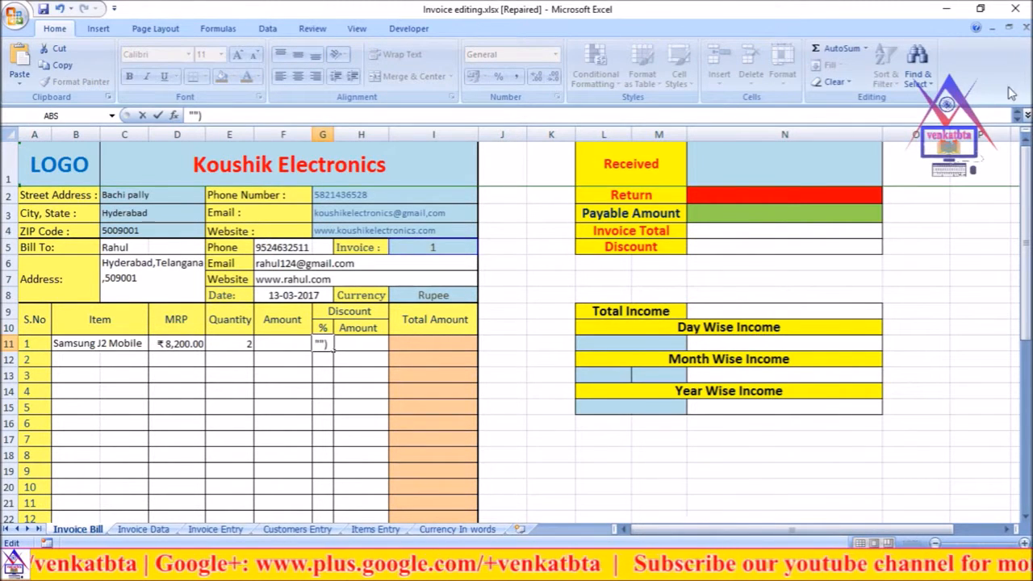
left_click(1018, 111)
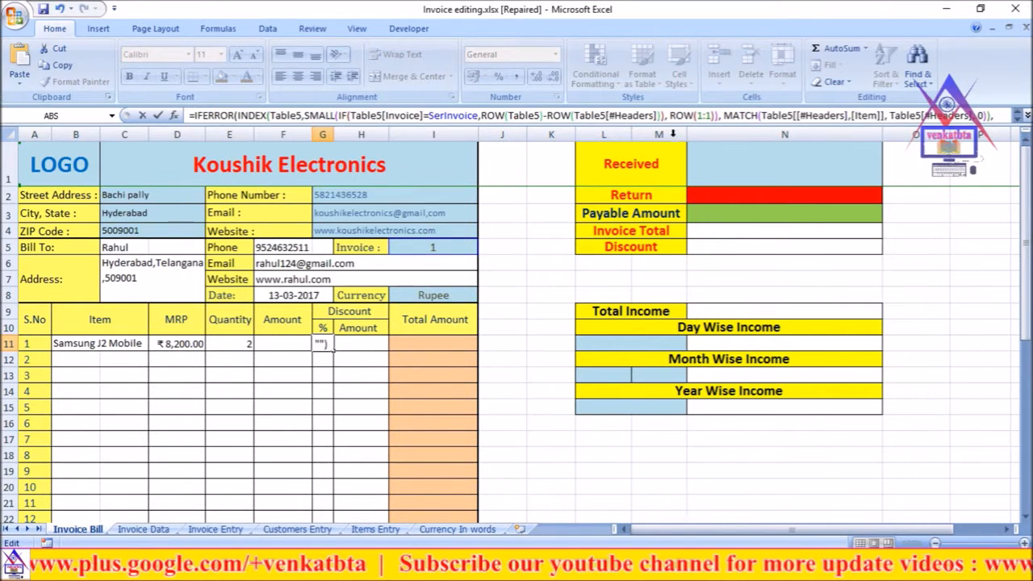
Replace G11's MATCH lookup value with the Invoice Data Discount % header, Table5[[#Headers],[Discount %]], and enter it as an array formula.
left_click_drag(763, 118, 885, 116)
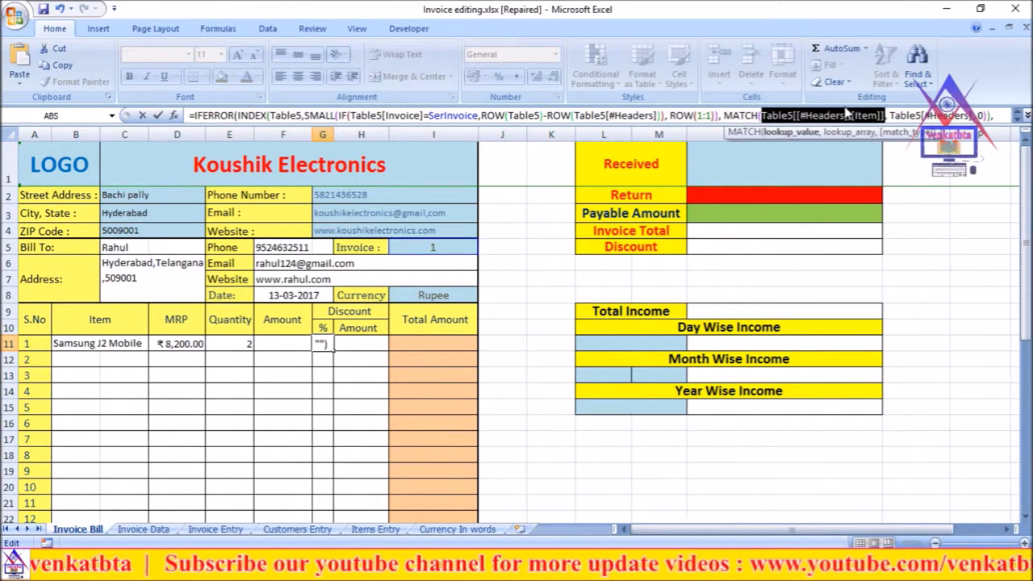
key("Delete")
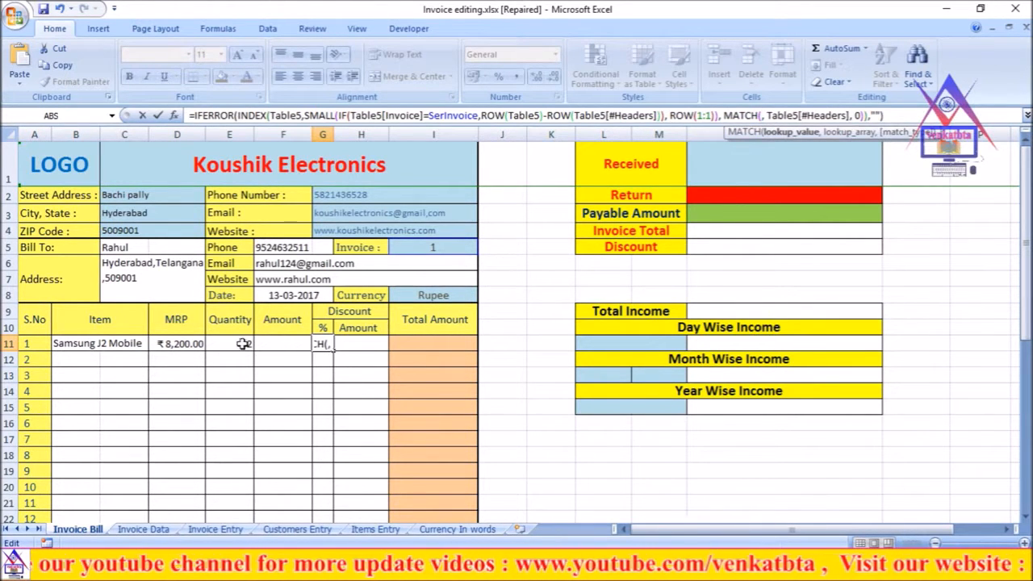
left_click(148, 535)
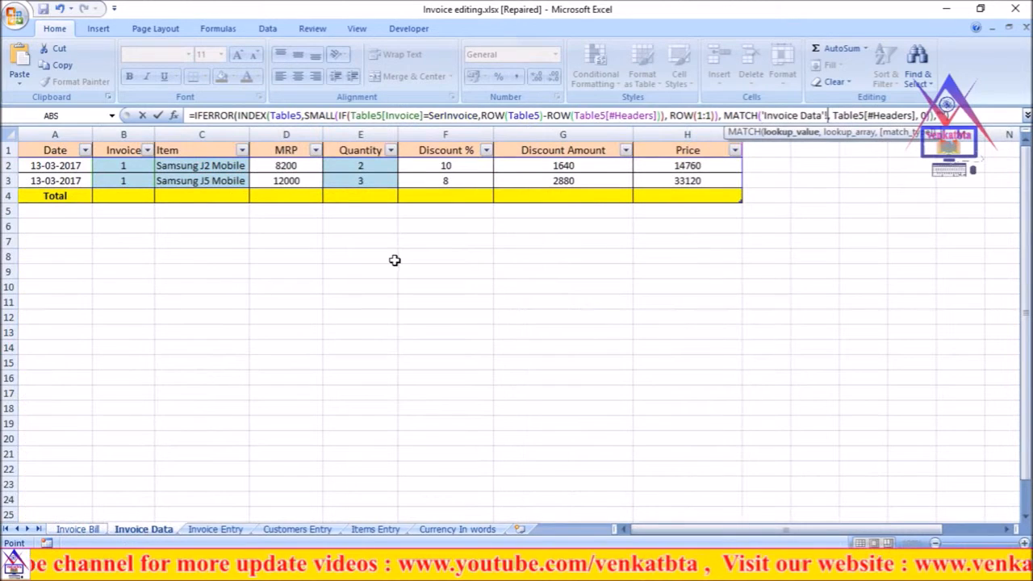
left_click(439, 152)
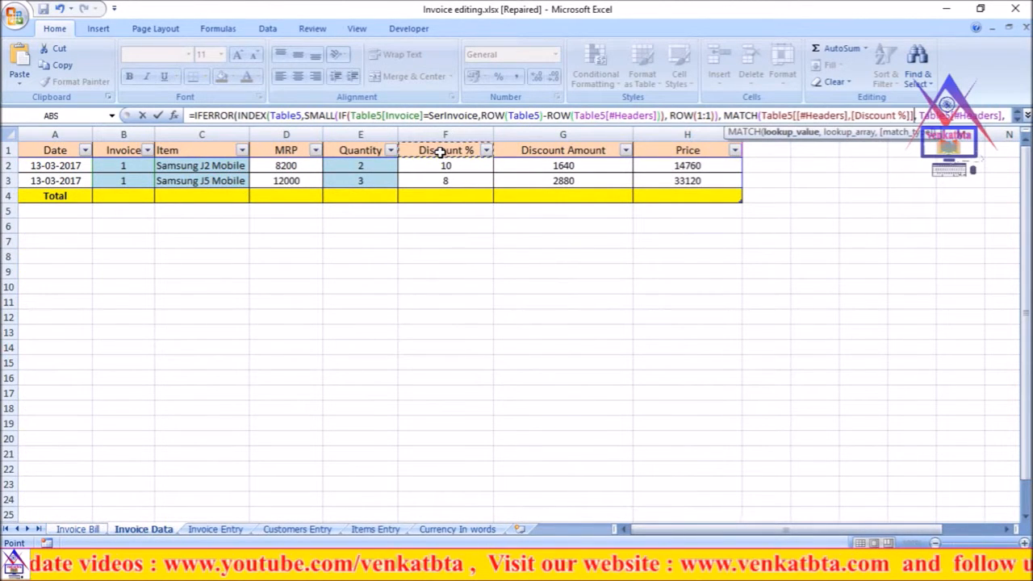
left_click(191, 115)
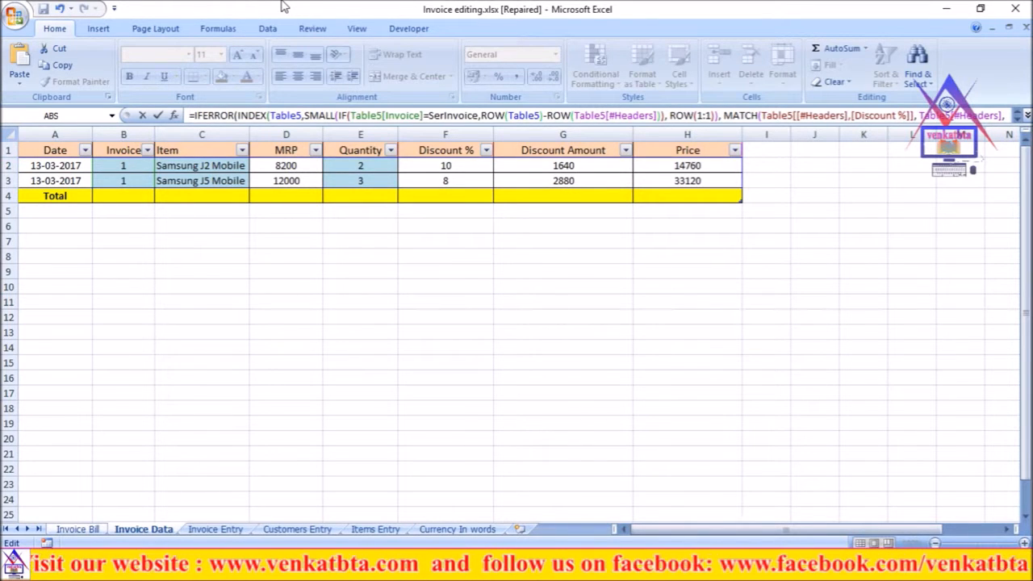
key("ctrl+shift+Return")
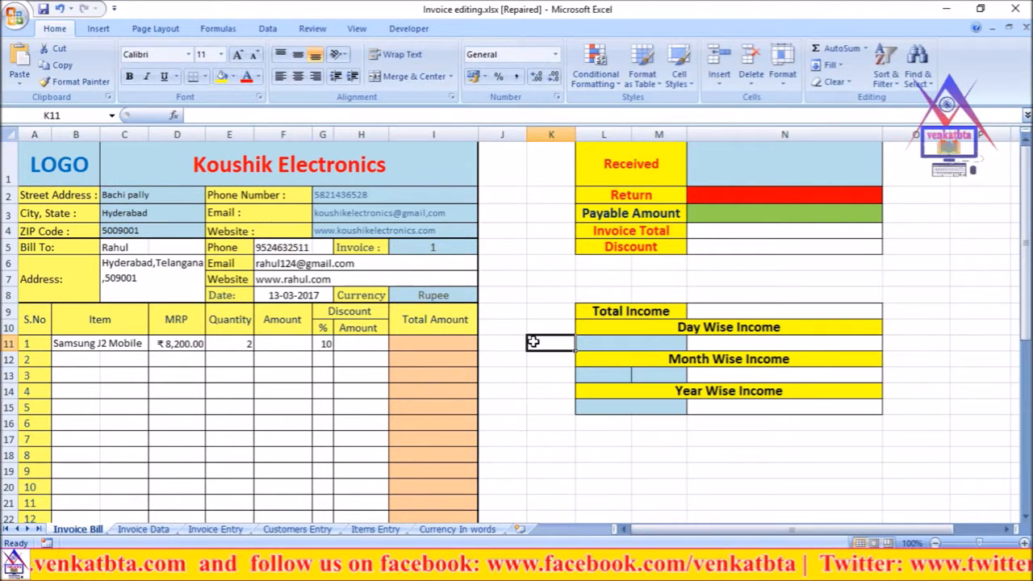
Enter the formula =D11*E11 in the first Amount cell, F11, to multiply MRP by quantity.
left_click(273, 343)
left_click(234, 114)
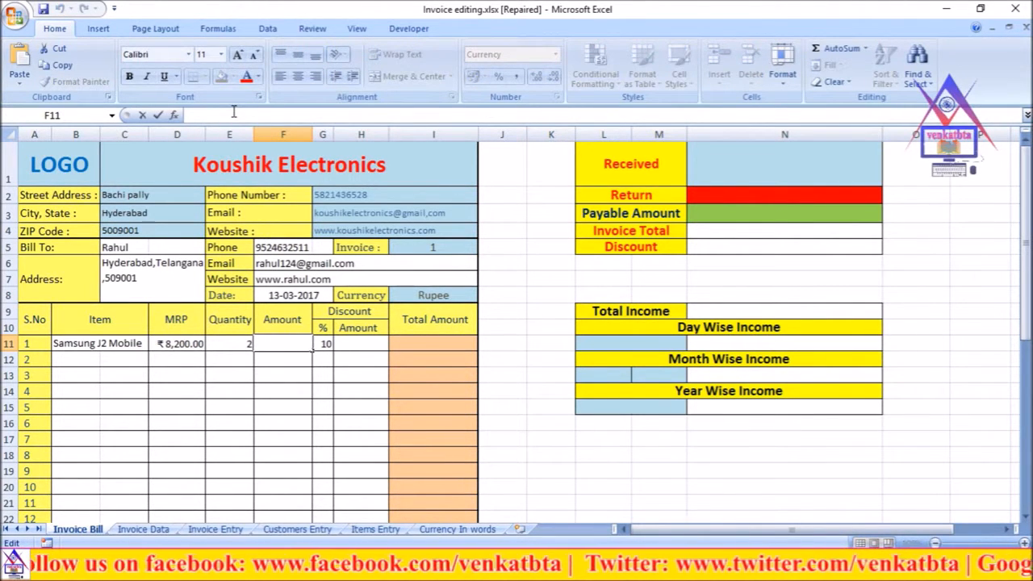
type("=")
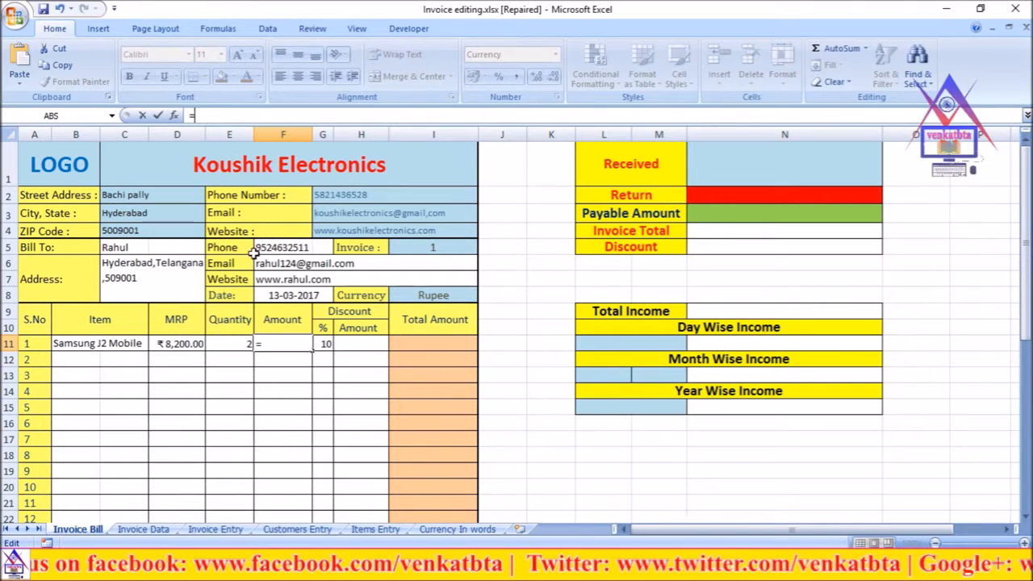
left_click(185, 343)
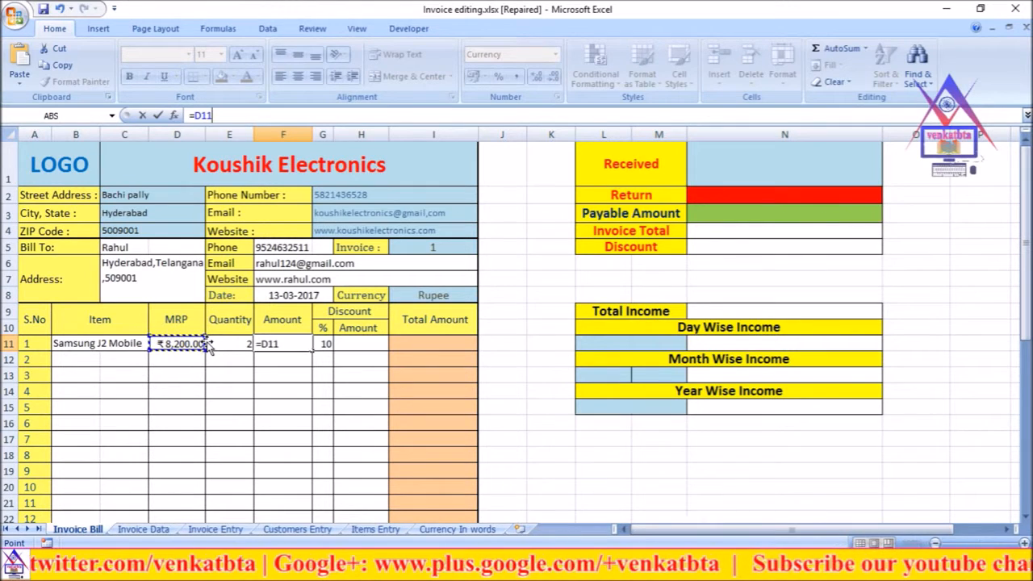
type("*")
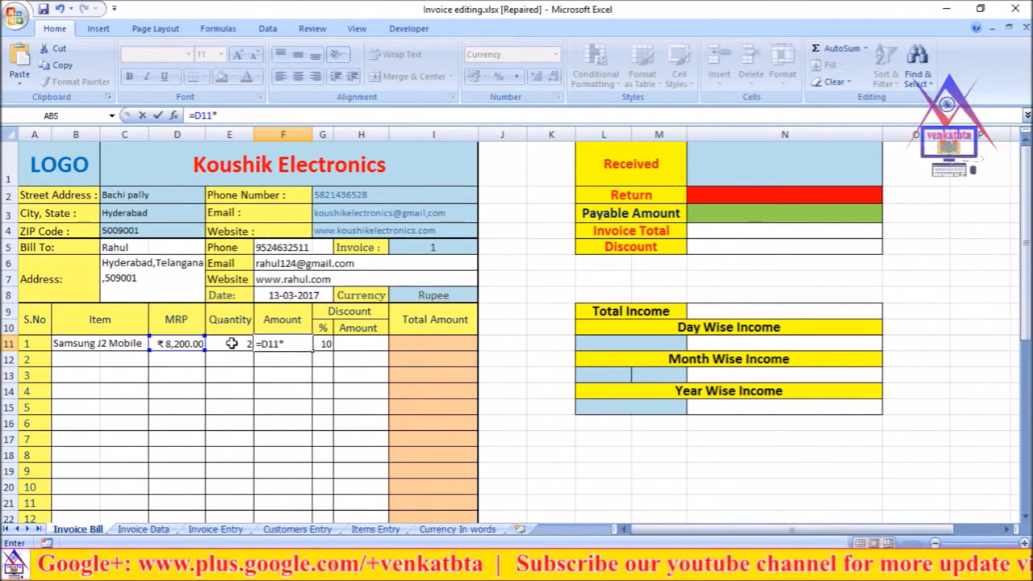
left_click(232, 343)
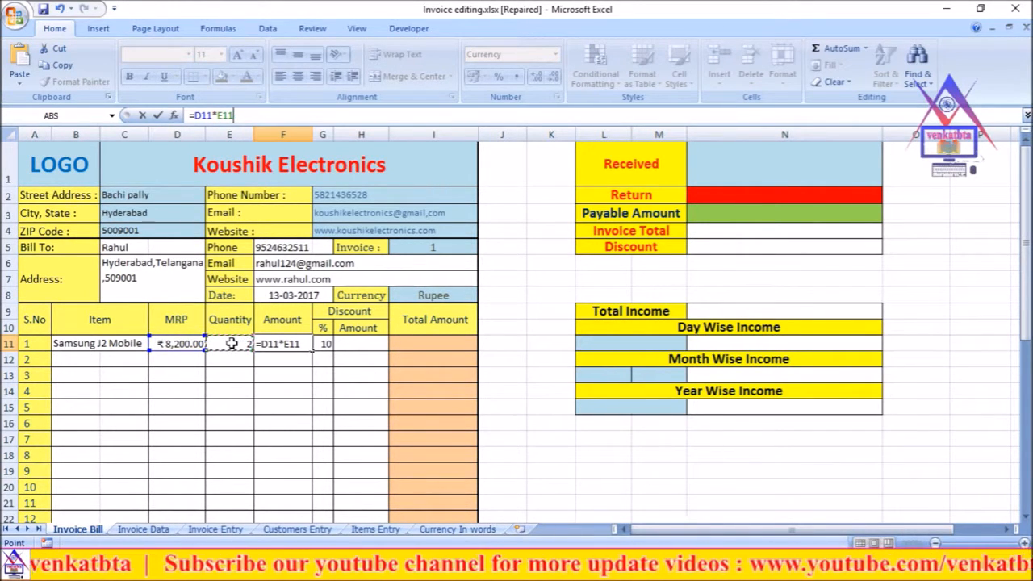
key("Return")
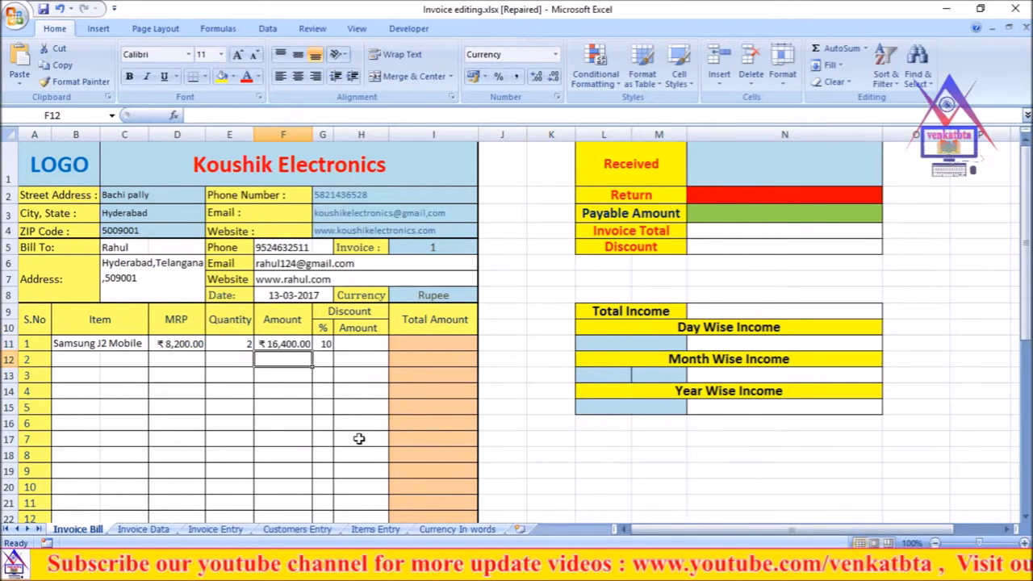
Wrap the Amount formula in F11 with IFERROR so it reads =IFERROR(D11*E11,"").
left_click(292, 344)
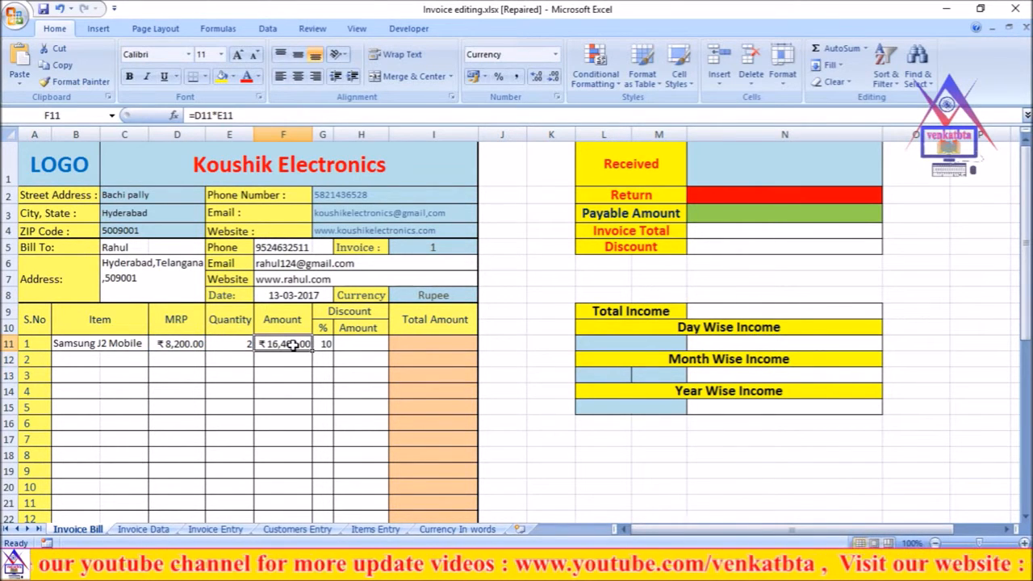
left_click(194, 116)
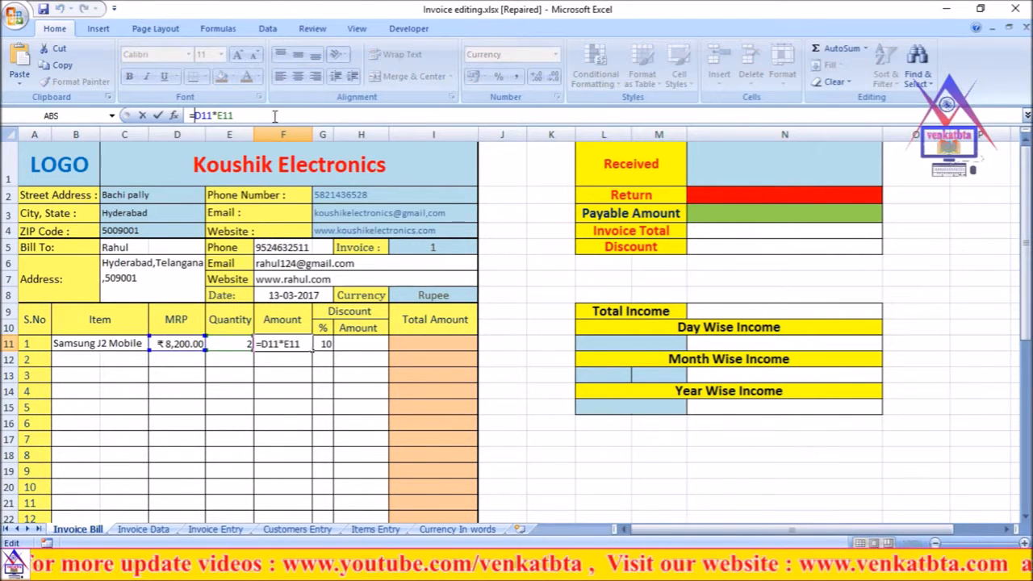
type("If")
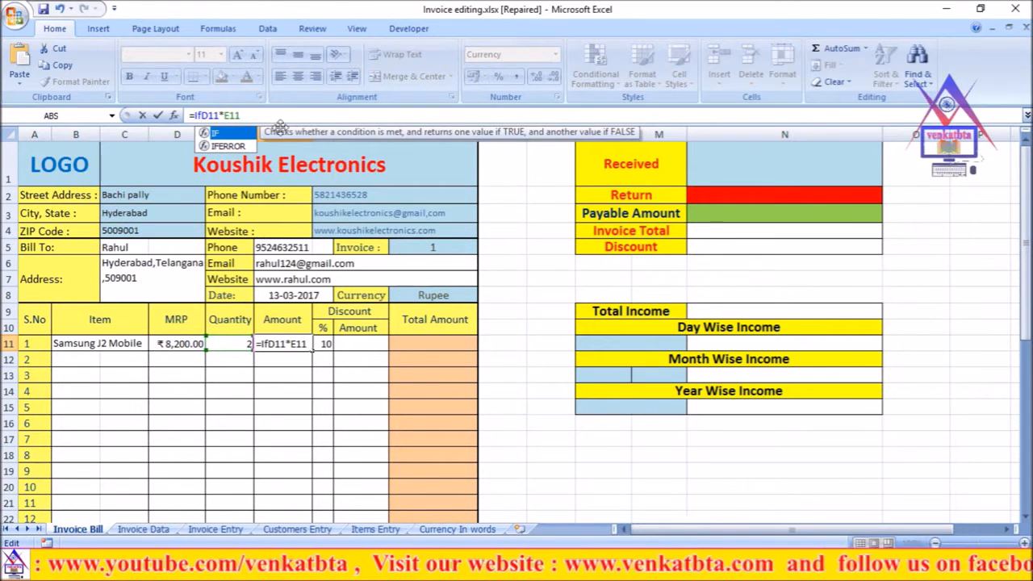
double_click(238, 146)
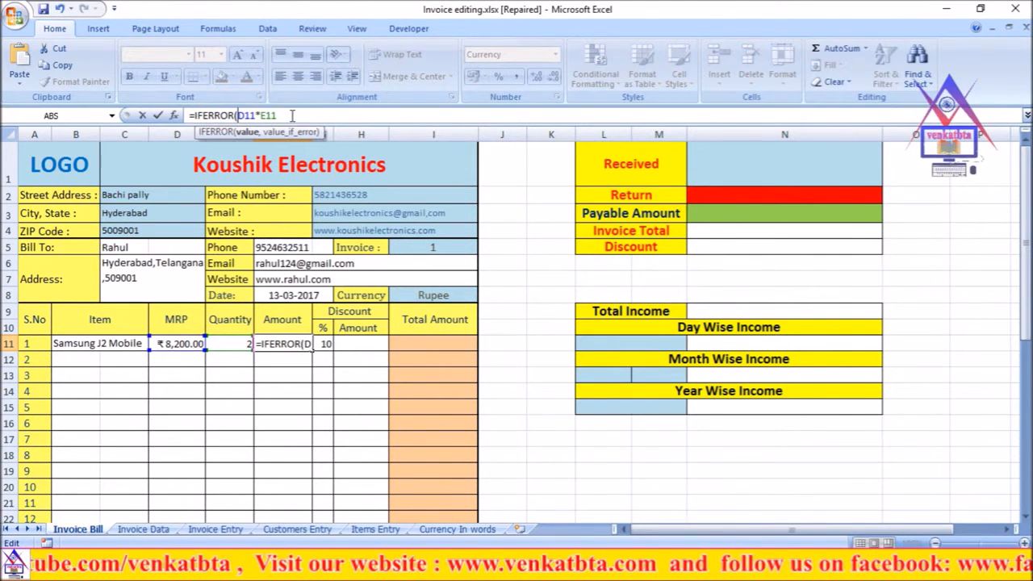
type(",")
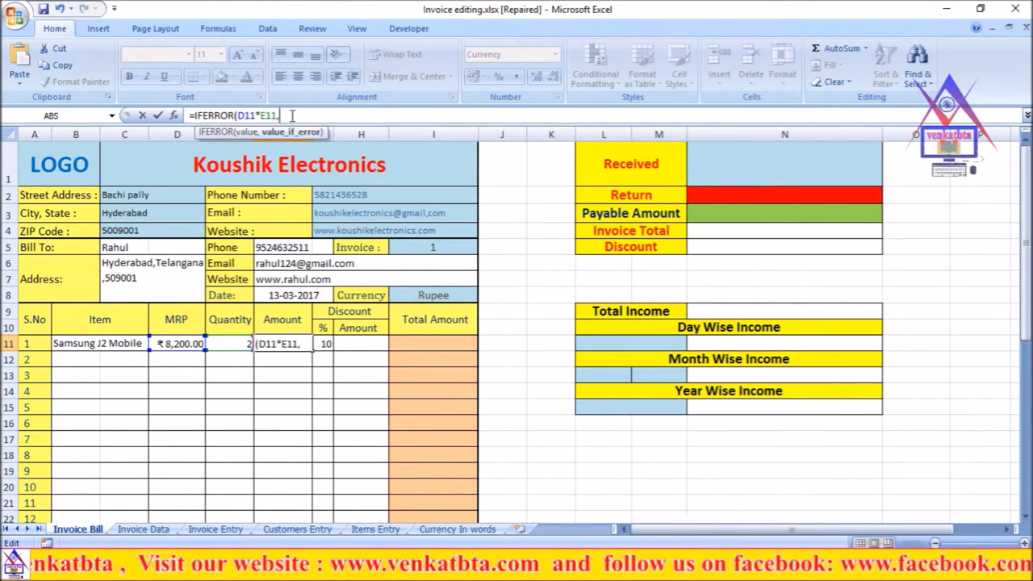
type("\"\"")
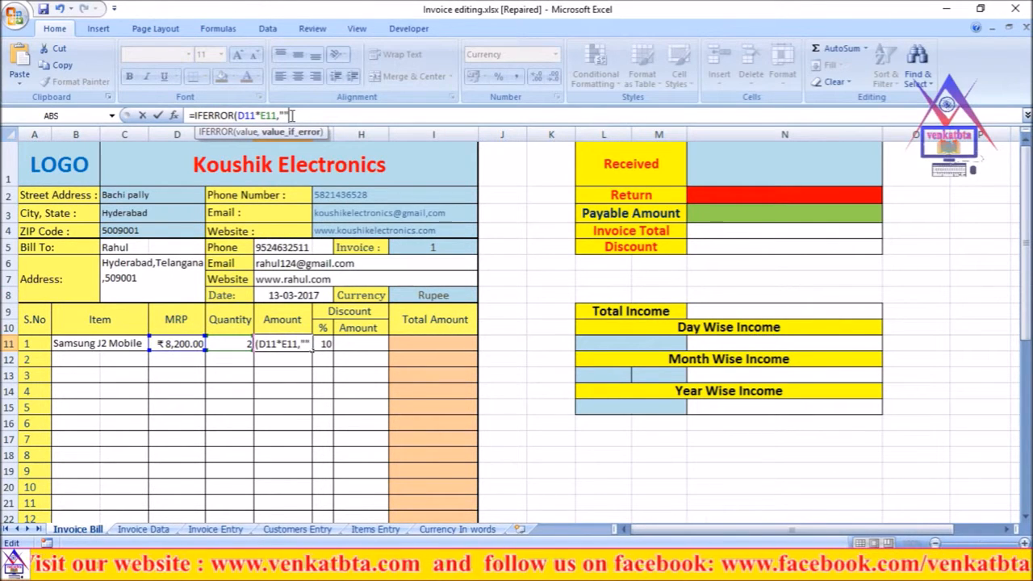
type(")")
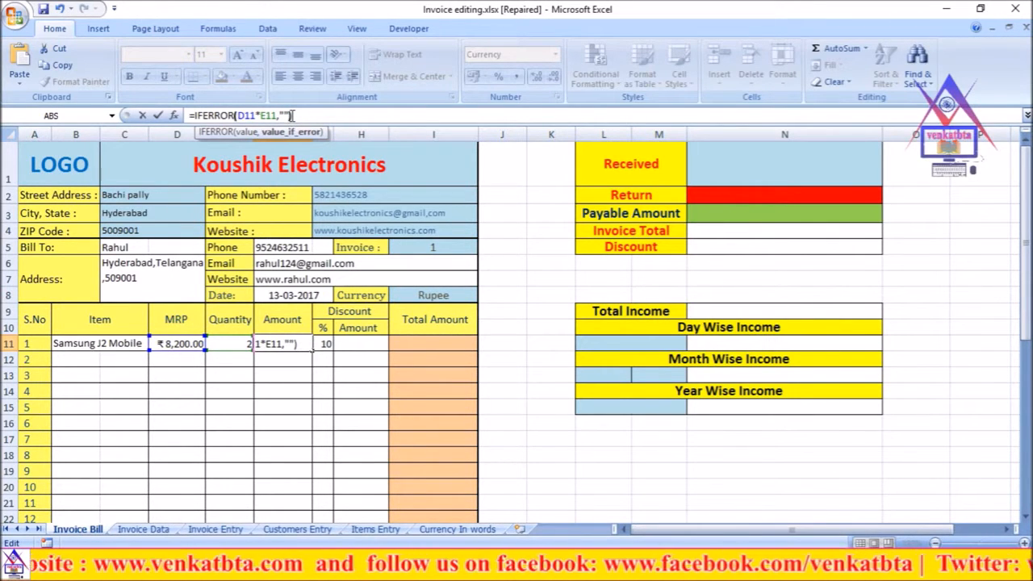
key("Return")
left_click(531, 325)
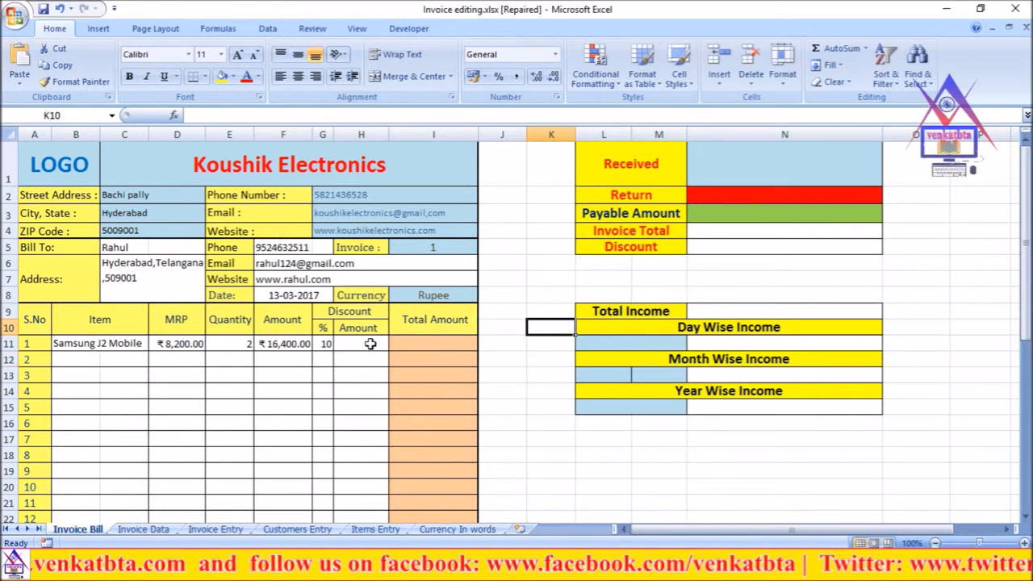
Enter the formula =IFERROR(D11*E11*G11%,"") in the first Discount Amount cell, H11.
left_click(369, 343)
left_click(216, 115)
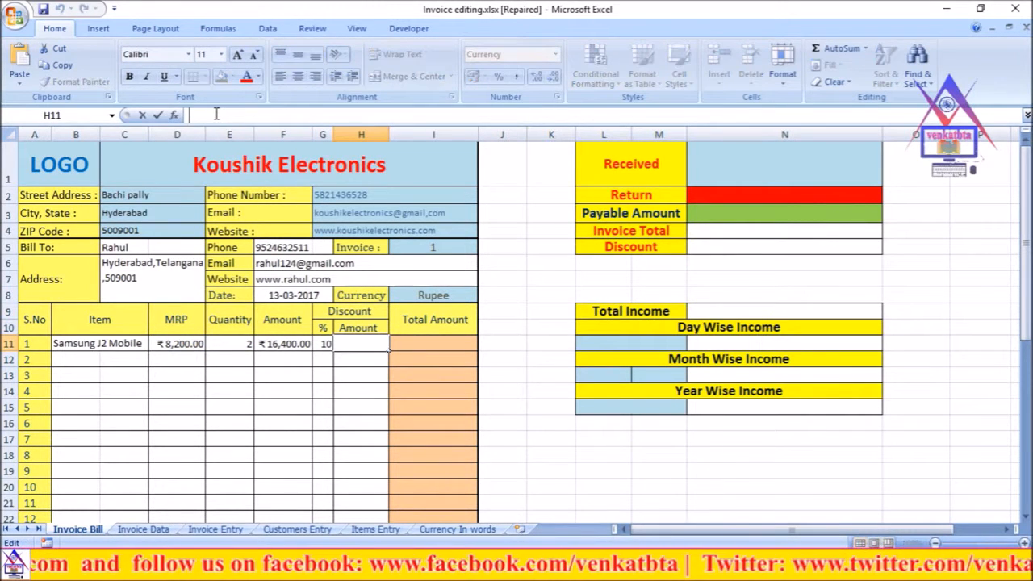
type("=")
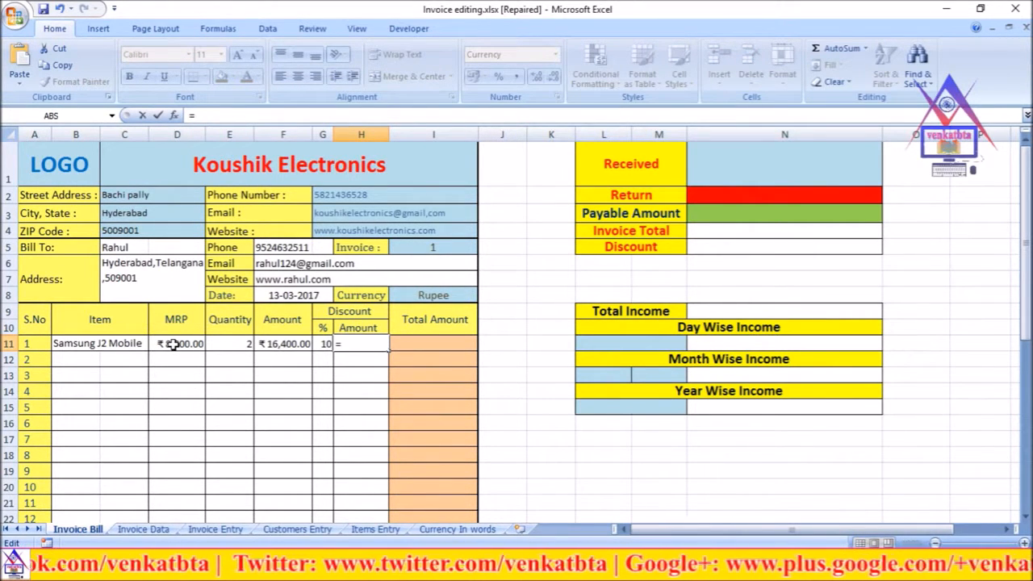
type("I")
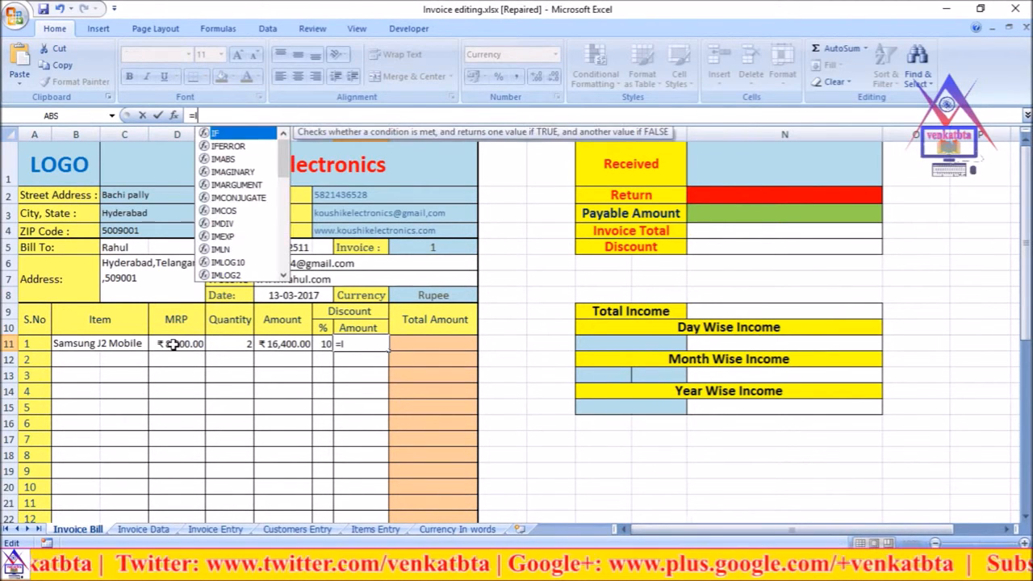
type("f")
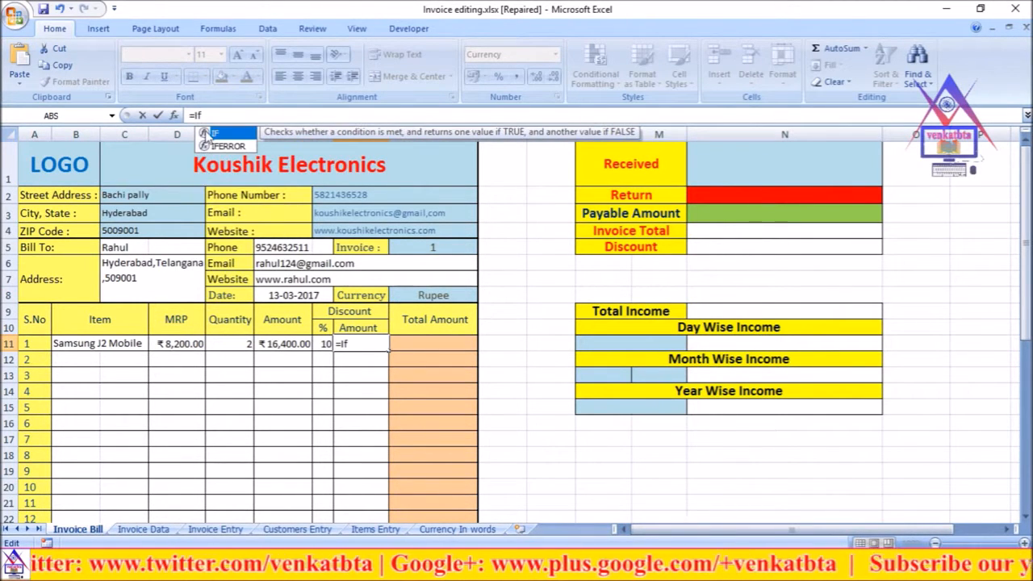
double_click(227, 146)
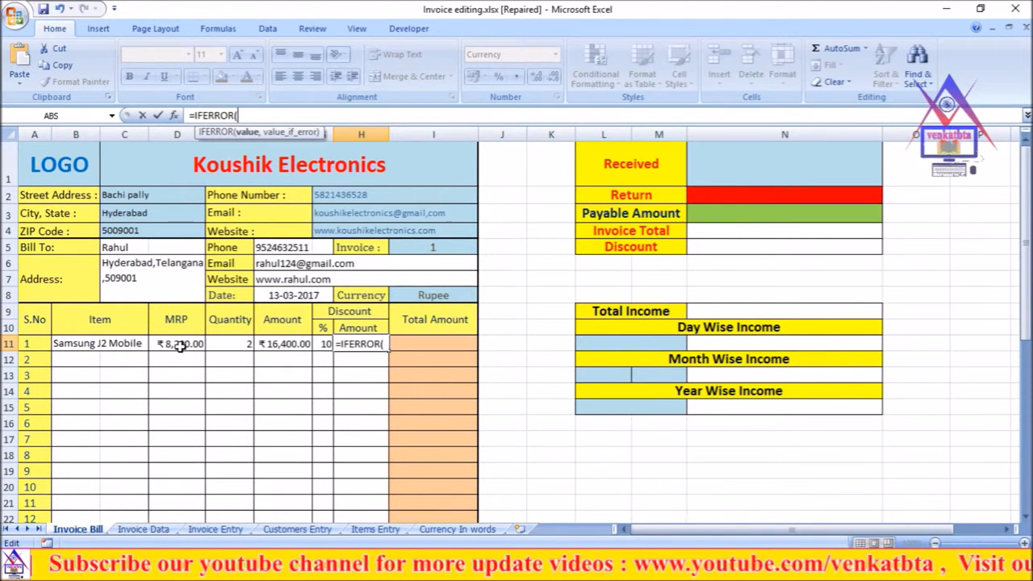
left_click(179, 345)
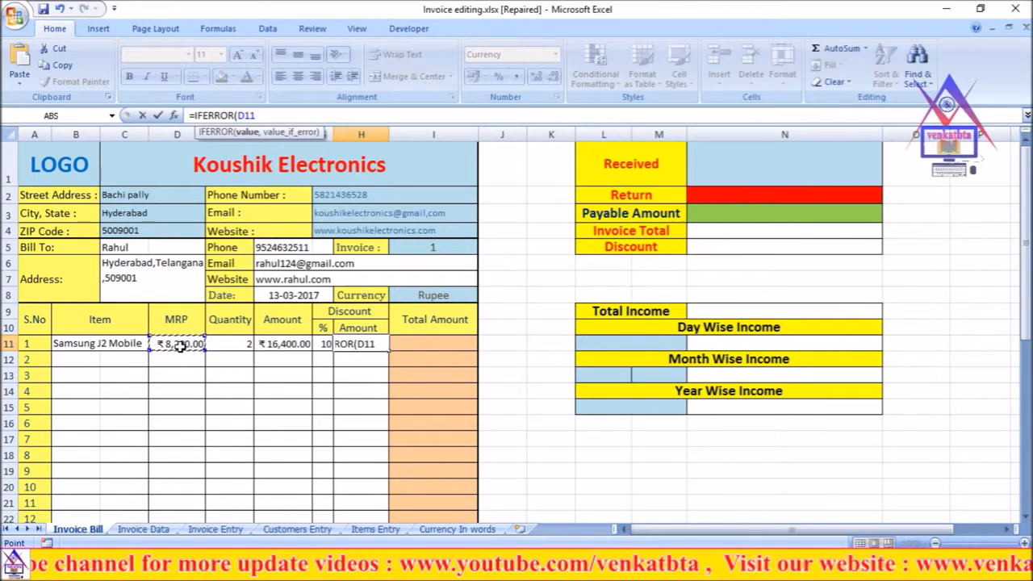
type("*")
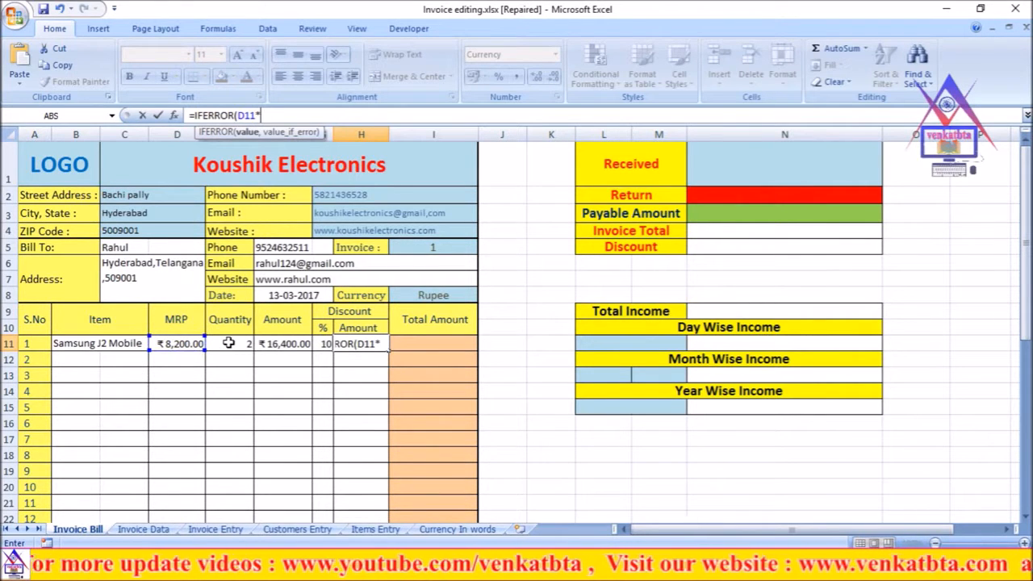
left_click(230, 342)
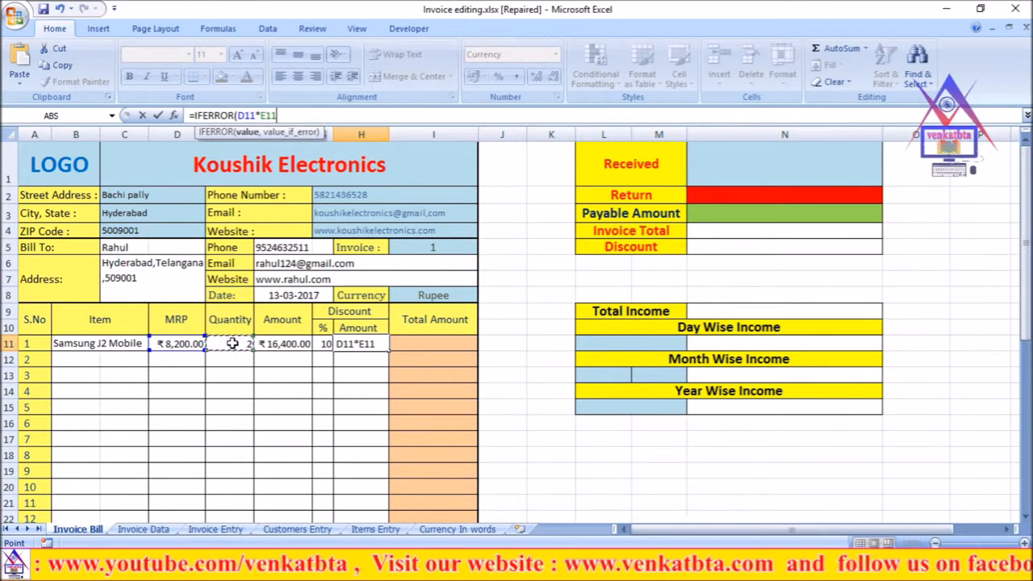
type("*")
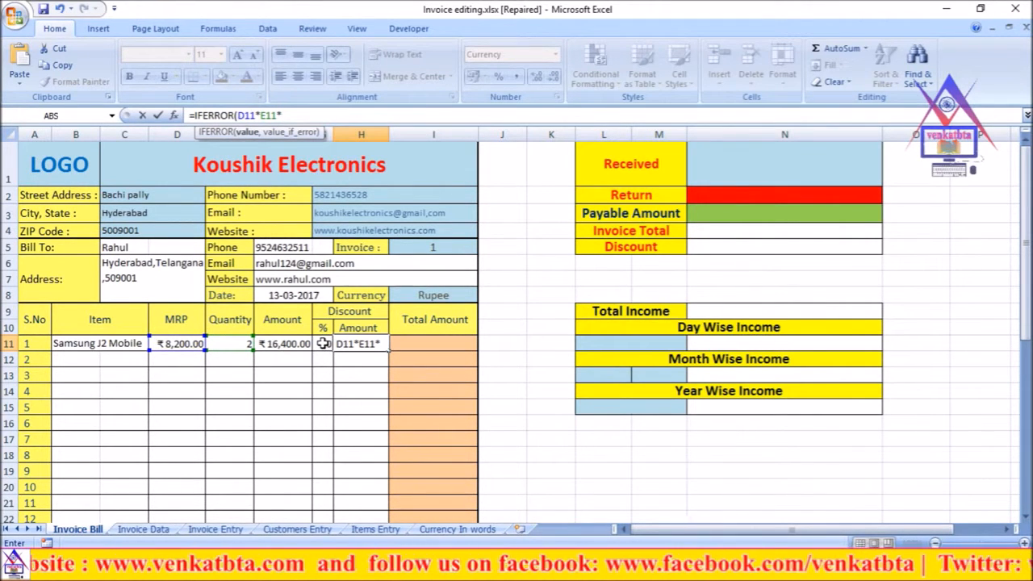
left_click(322, 343)
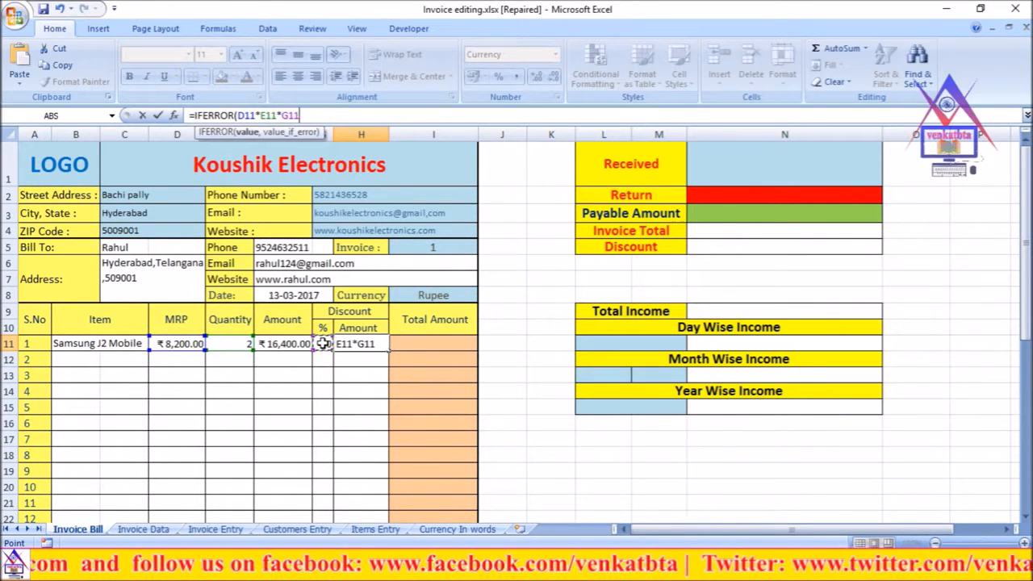
type("%")
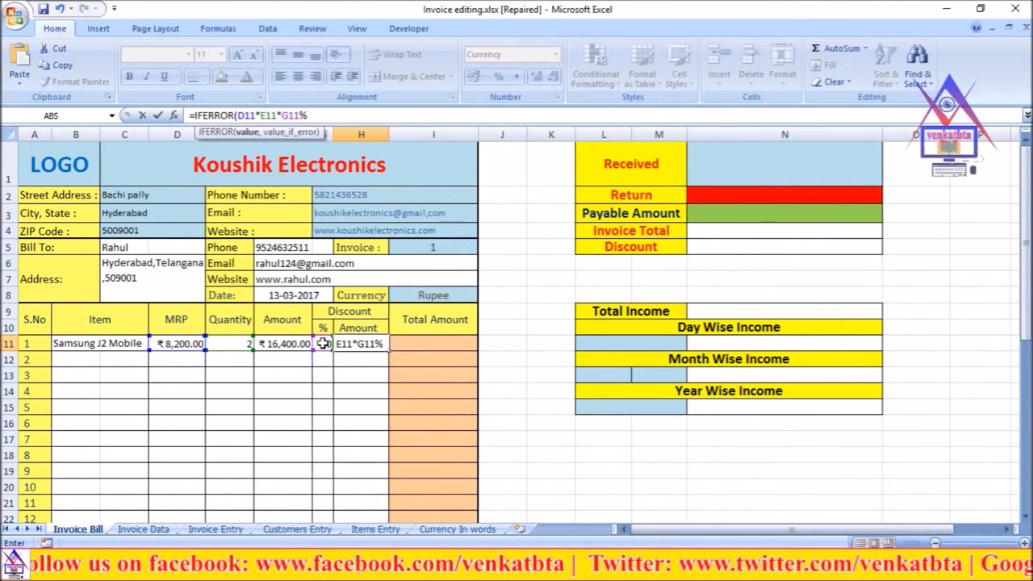
type(",")
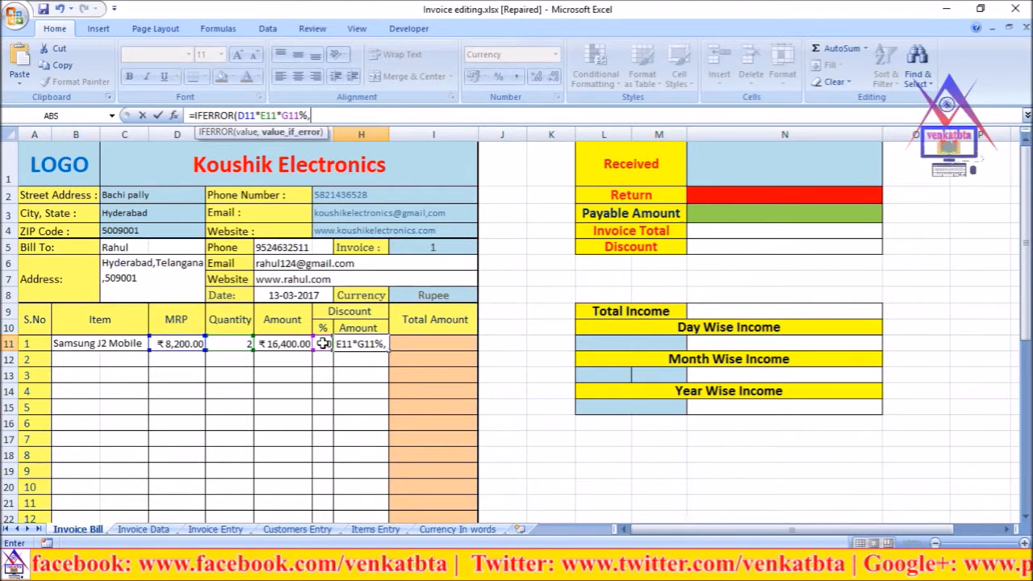
type("\"\"")
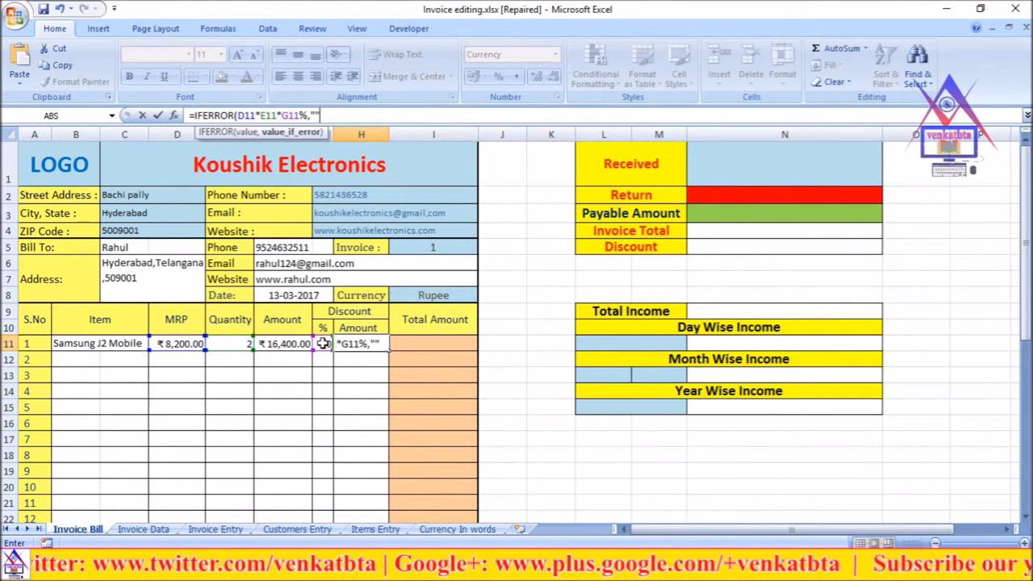
type(")")
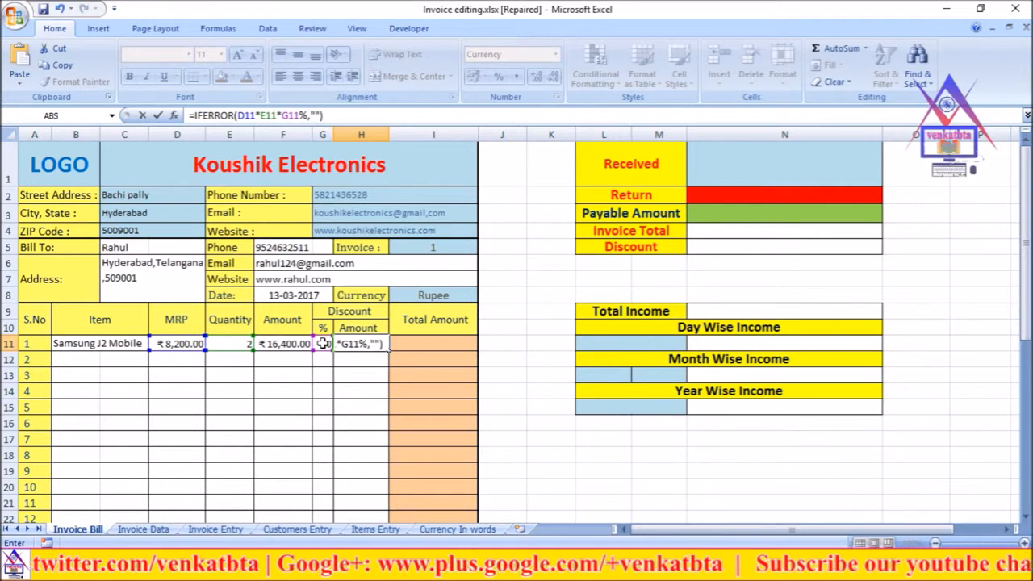
key("Return")
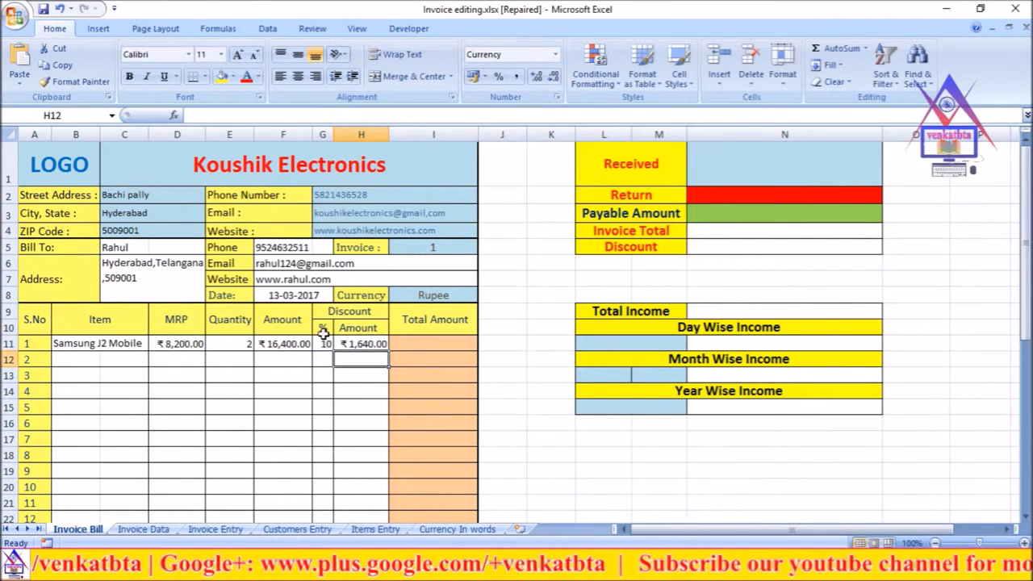
Widen the Discount % column, G, slightly.
left_click_drag(333, 134, 334, 138)
left_click(494, 371)
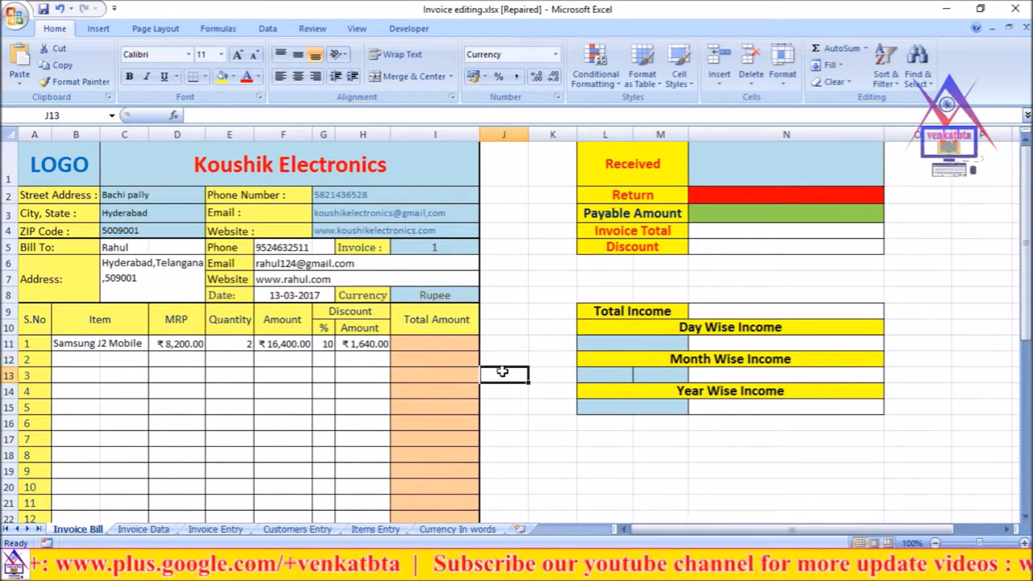
left_click(367, 344)
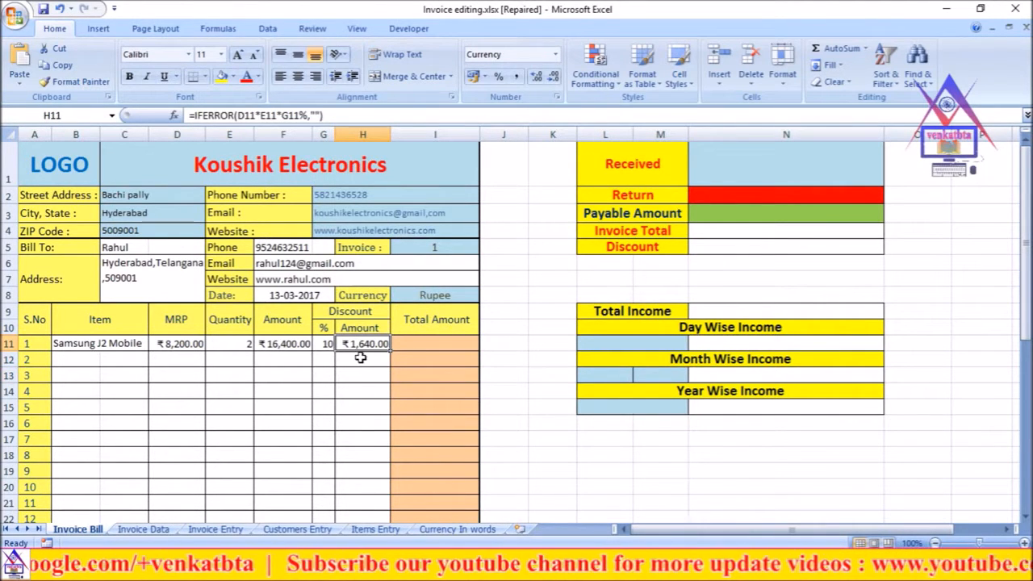
Enter the formula =IFERROR(F11-H11,"") in the first Total Amount cell, I11, to subtract the discount from the amount.
left_click(424, 343)
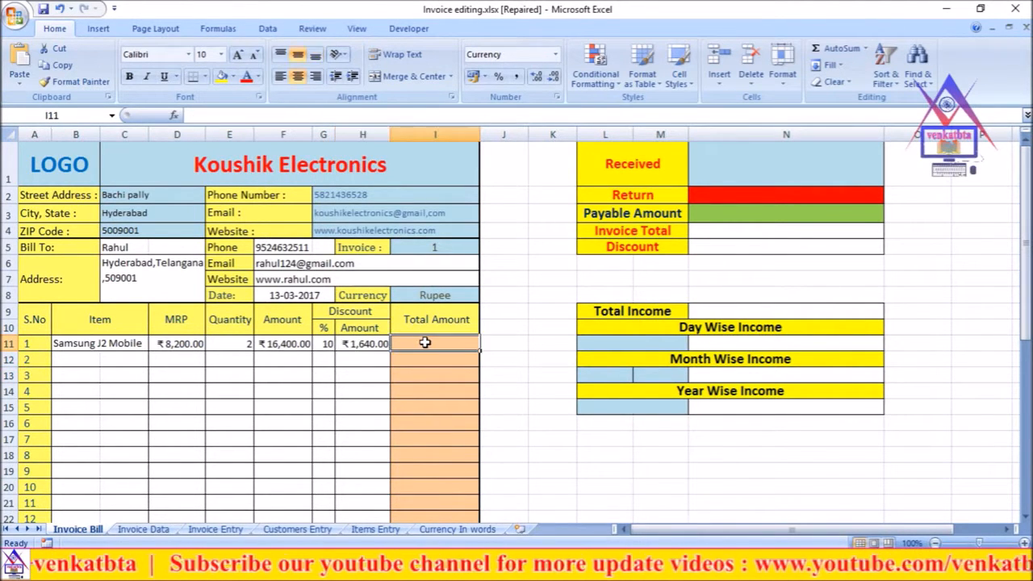
left_click(208, 113)
type("=")
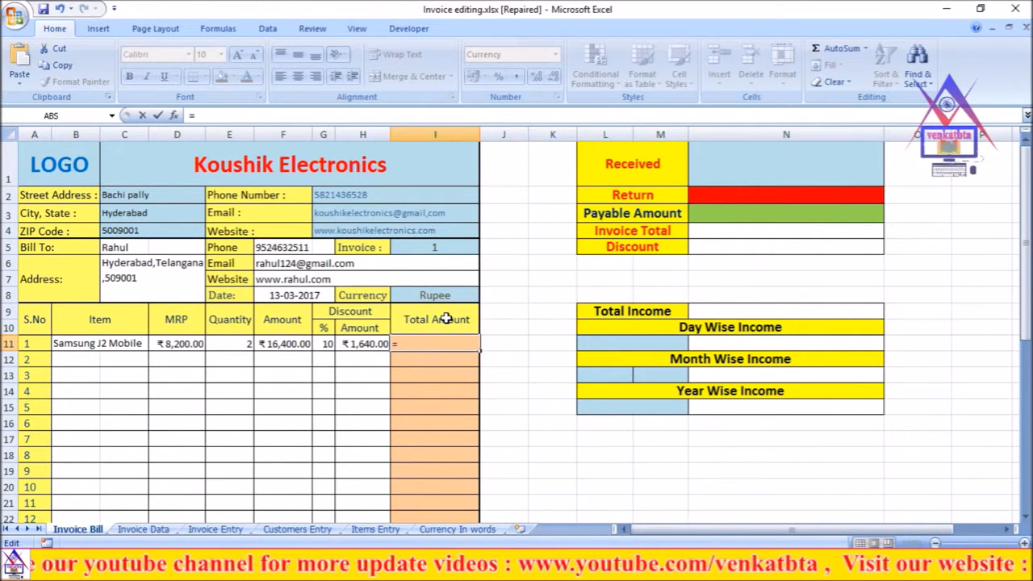
type("ife")
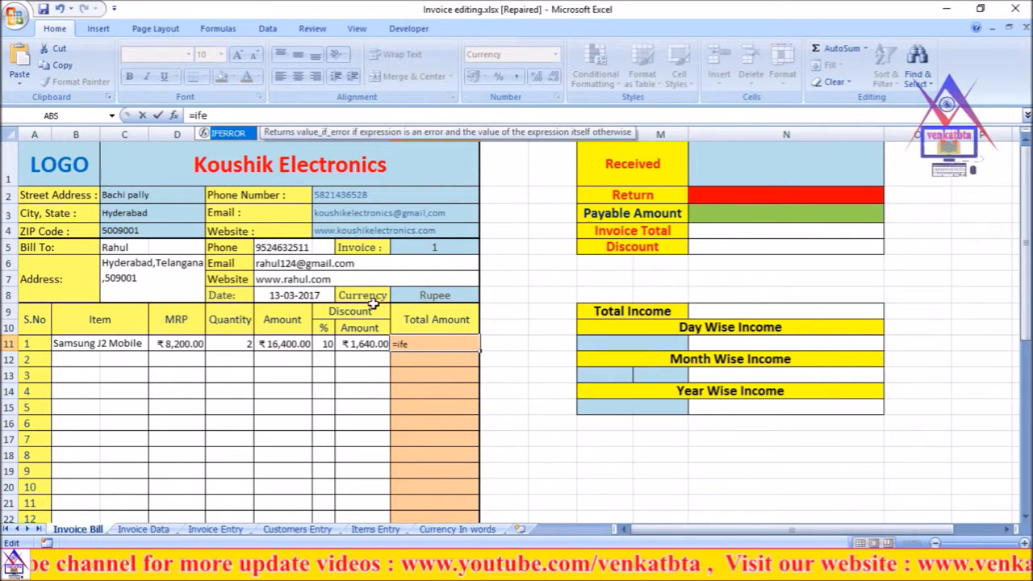
key("Tab")
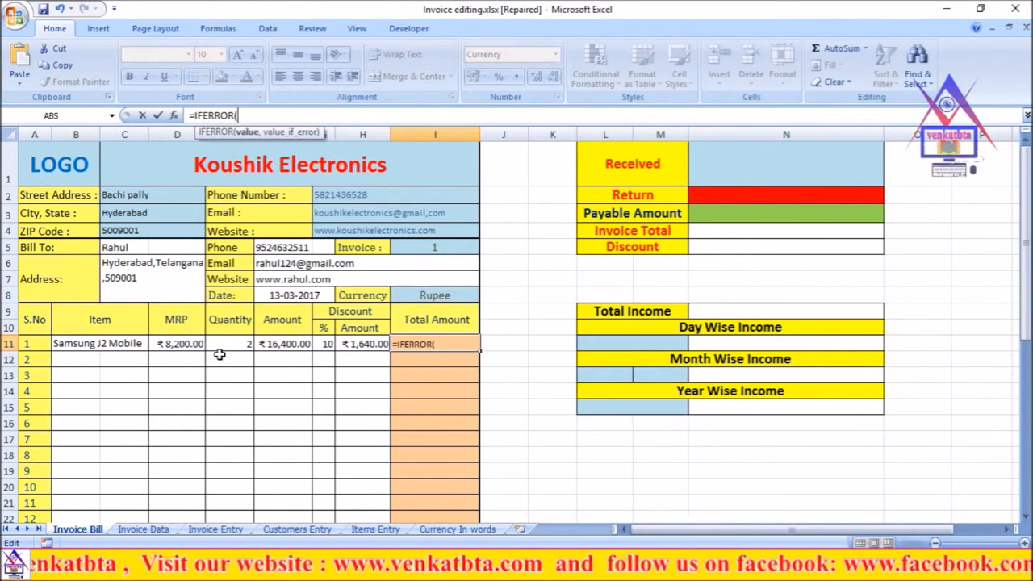
left_click(277, 345)
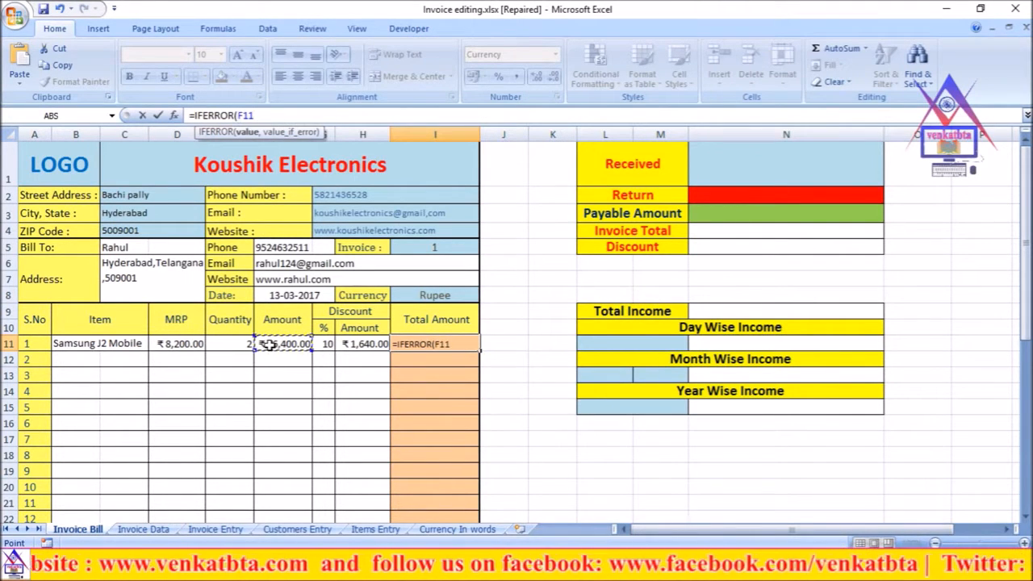
type("-")
left_click(356, 345)
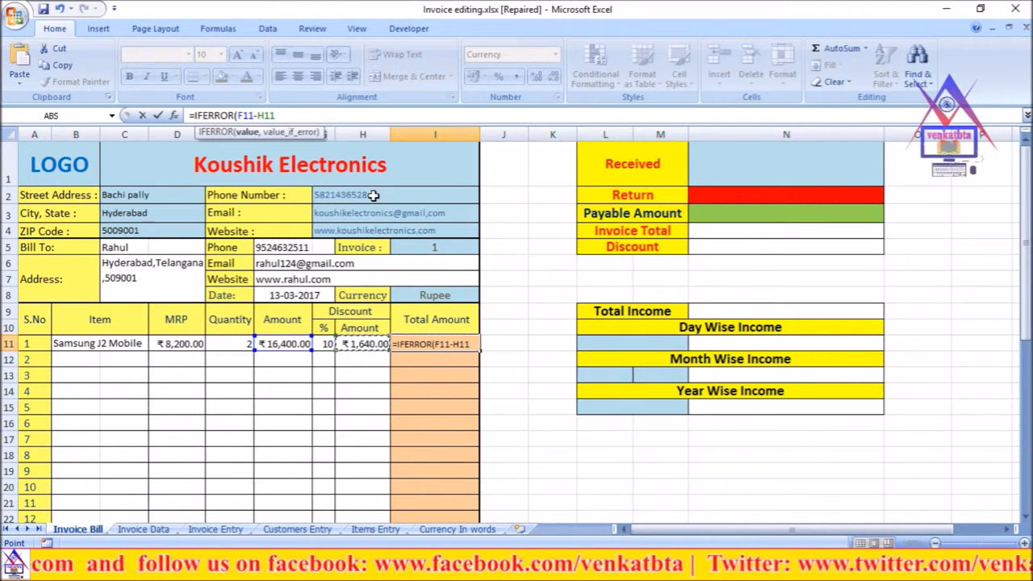
type(",\"\"")
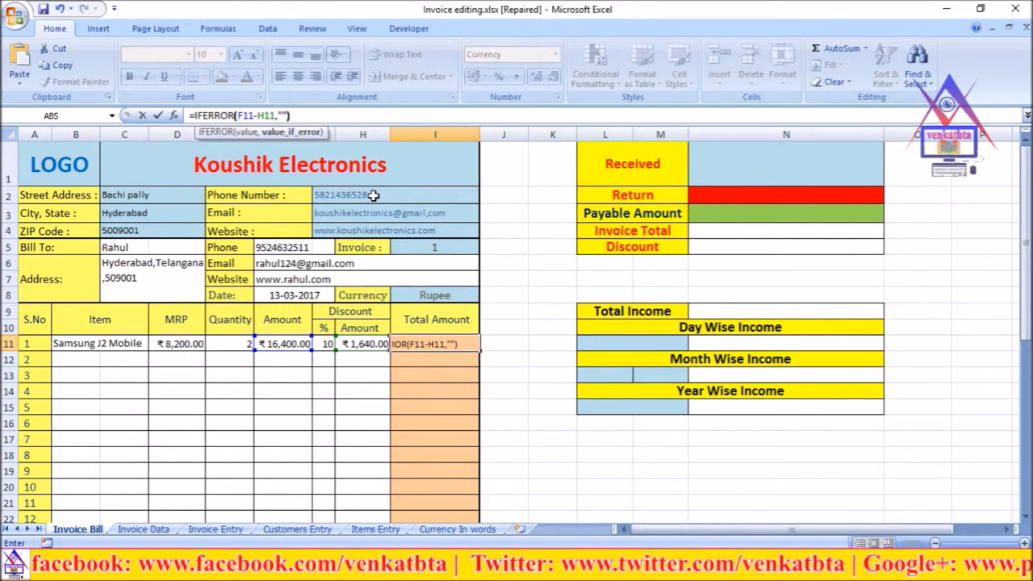
type(")")
key("Return")
left_click(504, 386)
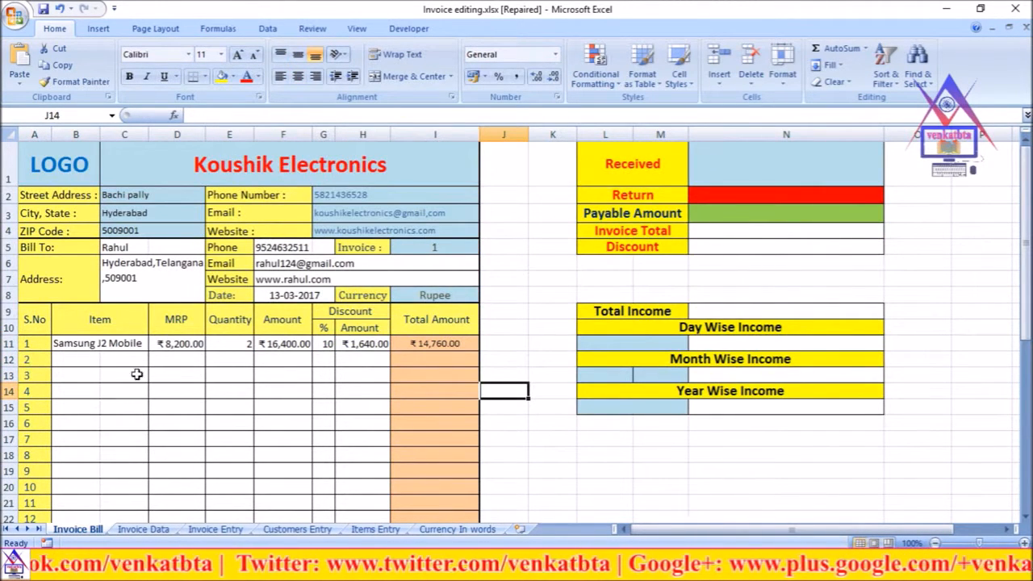
Fill the formulas in B11:I11 down through the last item row, row 35.
left_click_drag(65, 344, 444, 345)
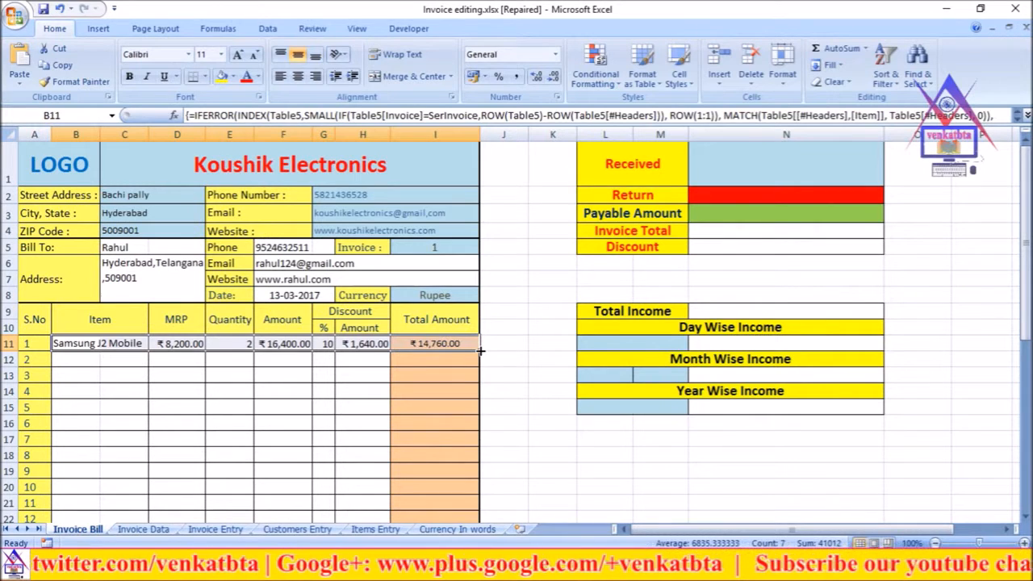
left_click_drag(481, 351, 481, 442)
left_click(541, 421)
scroll(544, 408, "up", 5)
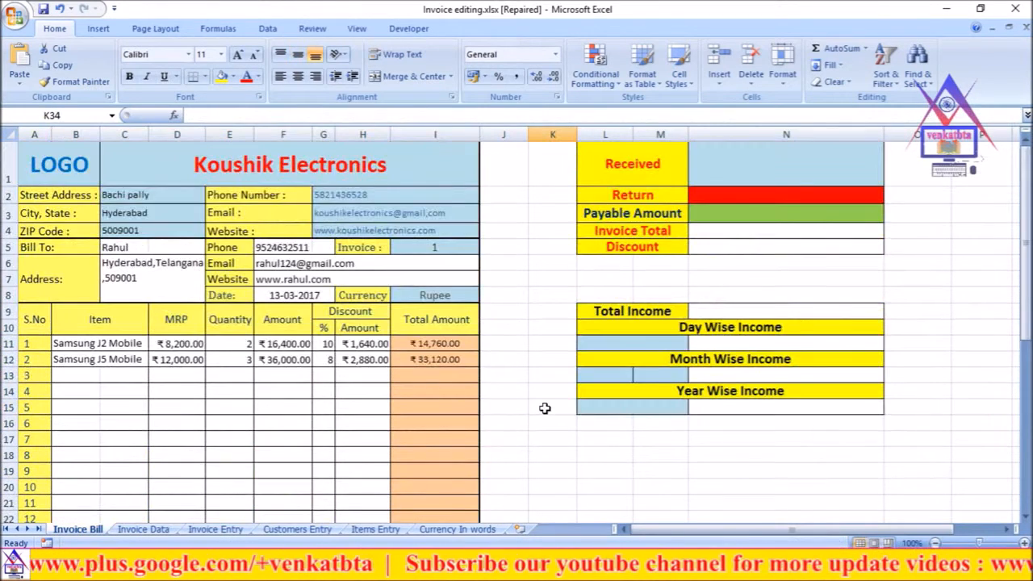
scroll(543, 408, "down", 6)
scroll(543, 408, "up", 6)
left_click(535, 325)
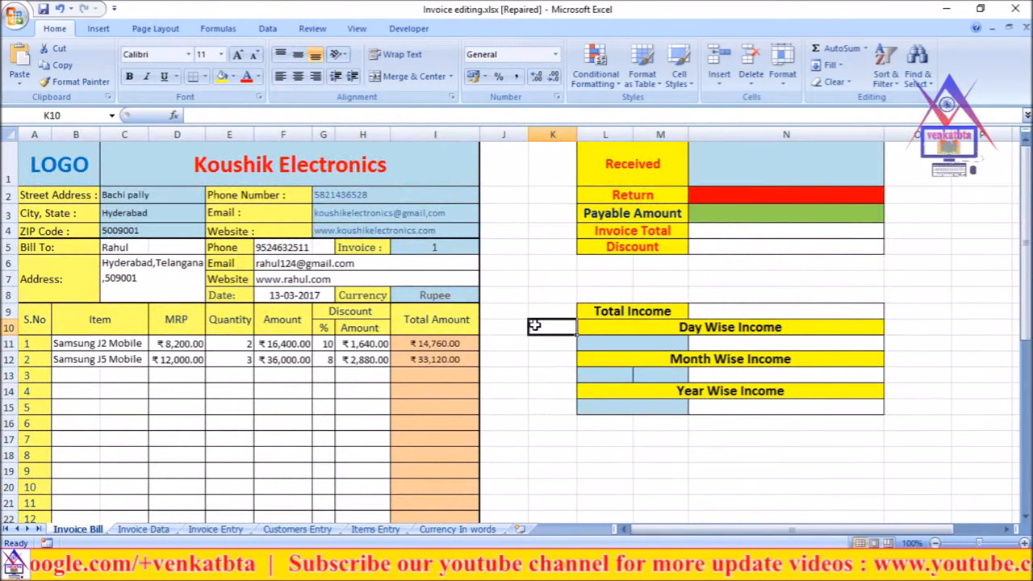
left_click(512, 407)
Widen column G a little more so the Invoice Subtotal label in row 36 fits its cell.
scroll(512, 407, "down", 7)
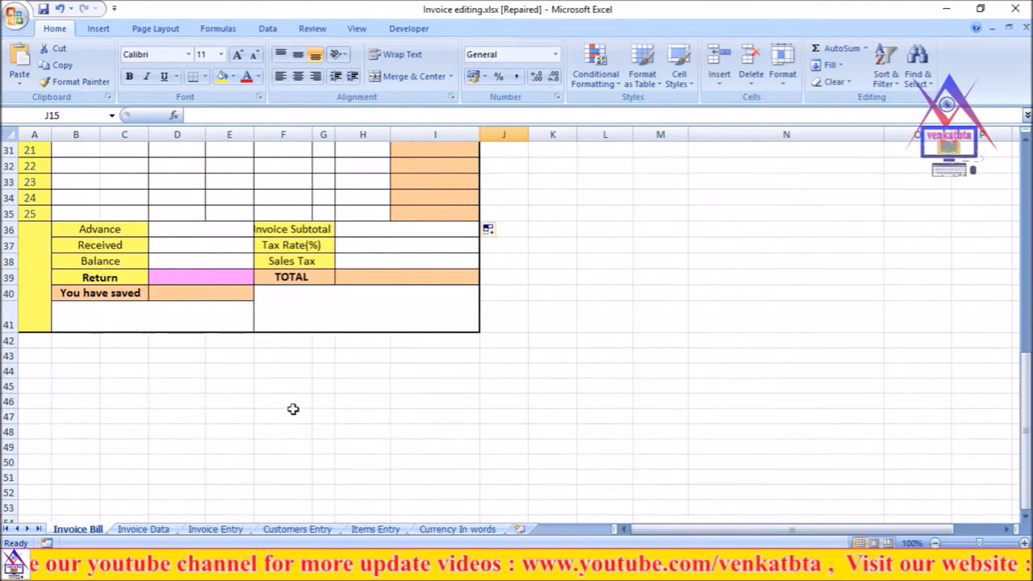
scroll(468, 407, "up", 1)
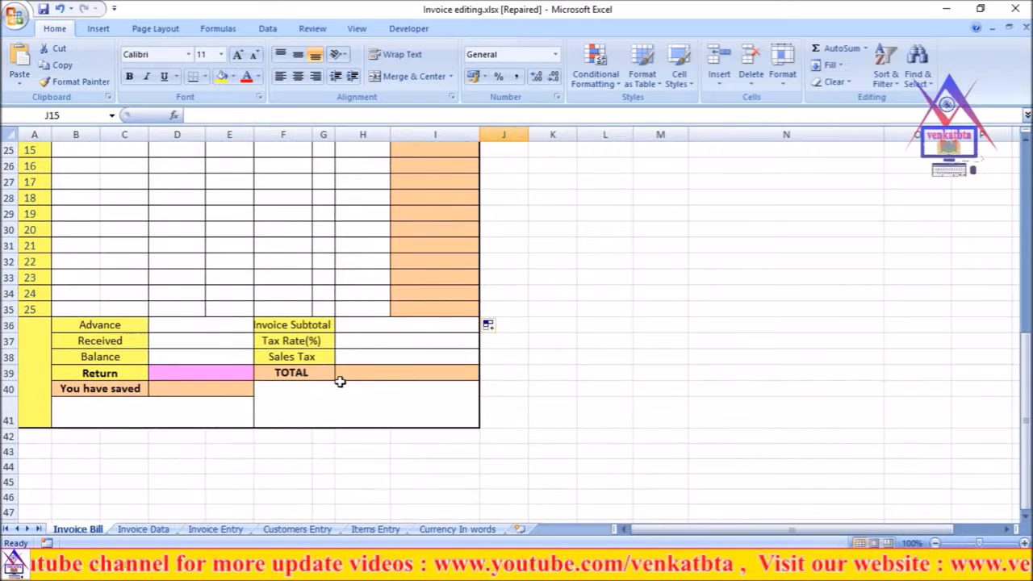
left_click(358, 327)
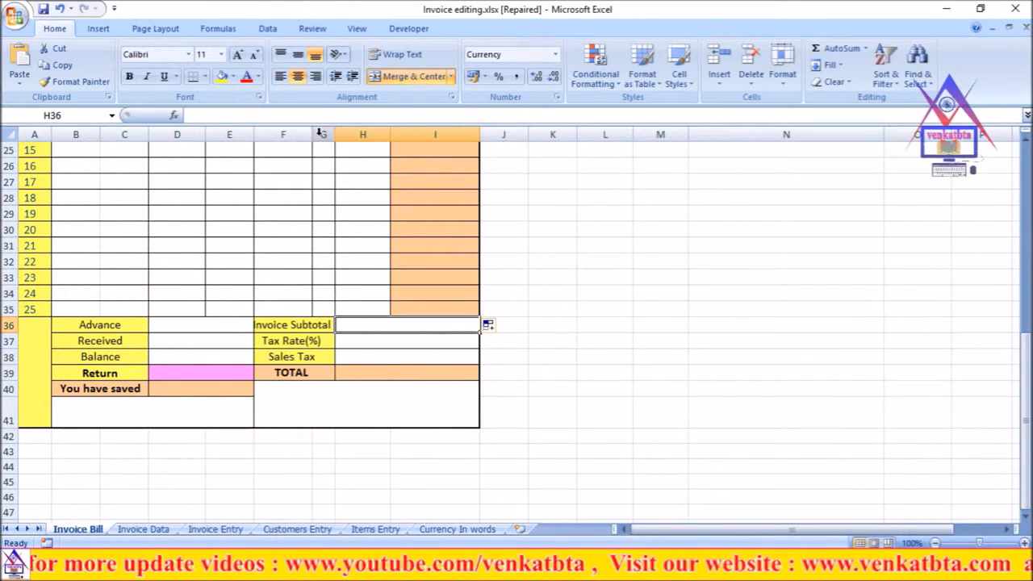
left_click_drag(314, 129, 345, 136)
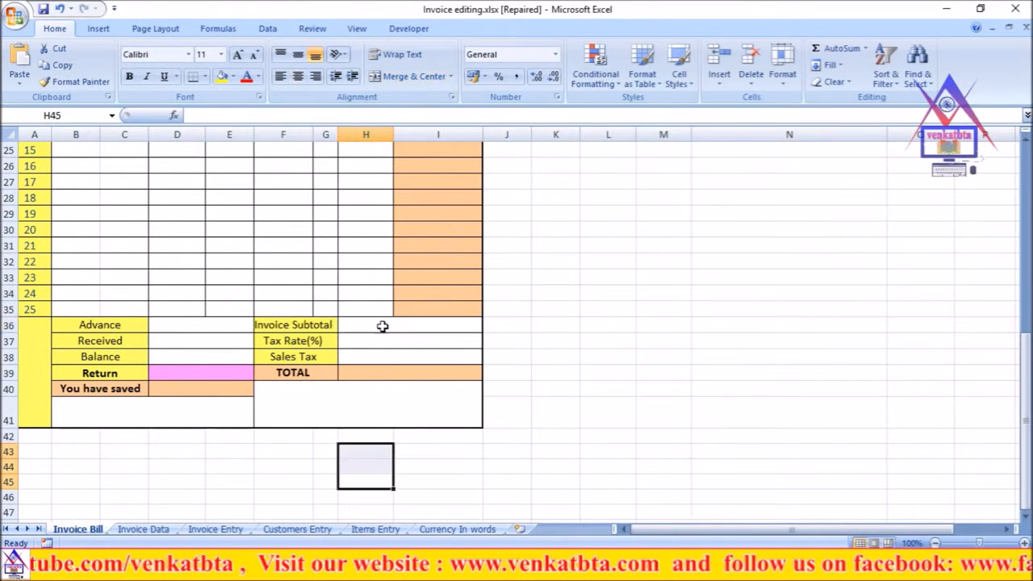
Enter the formula =SUM(I11:I35) in the Invoice Subtotal cell, H36, to add up all item totals.
left_click(220, 117)
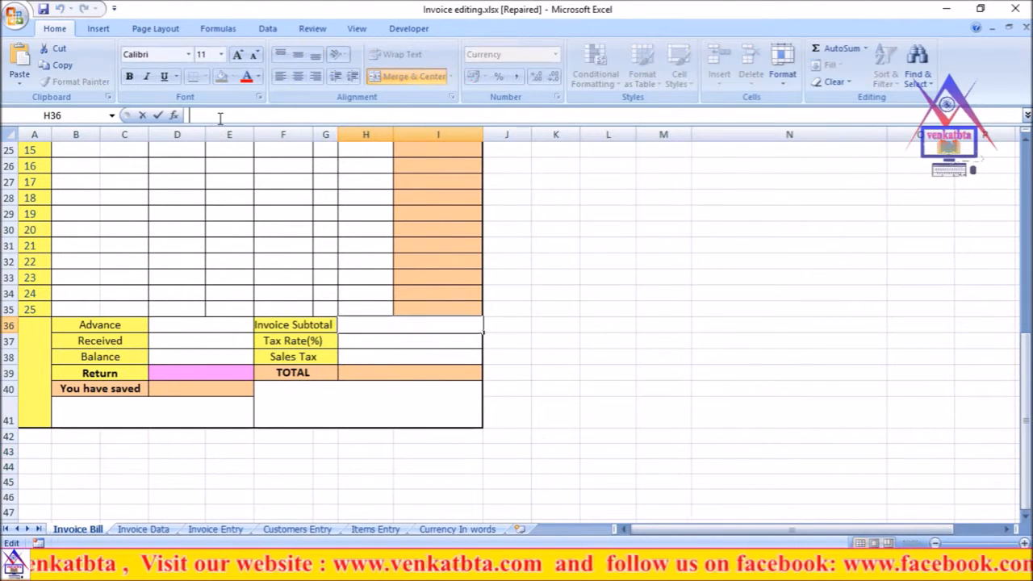
type("sum")
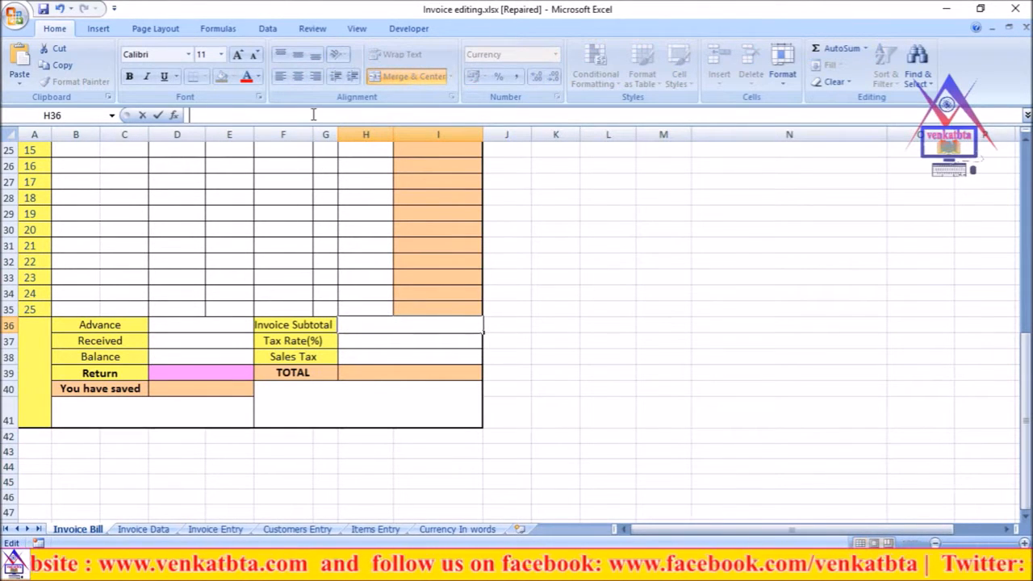
type("=")
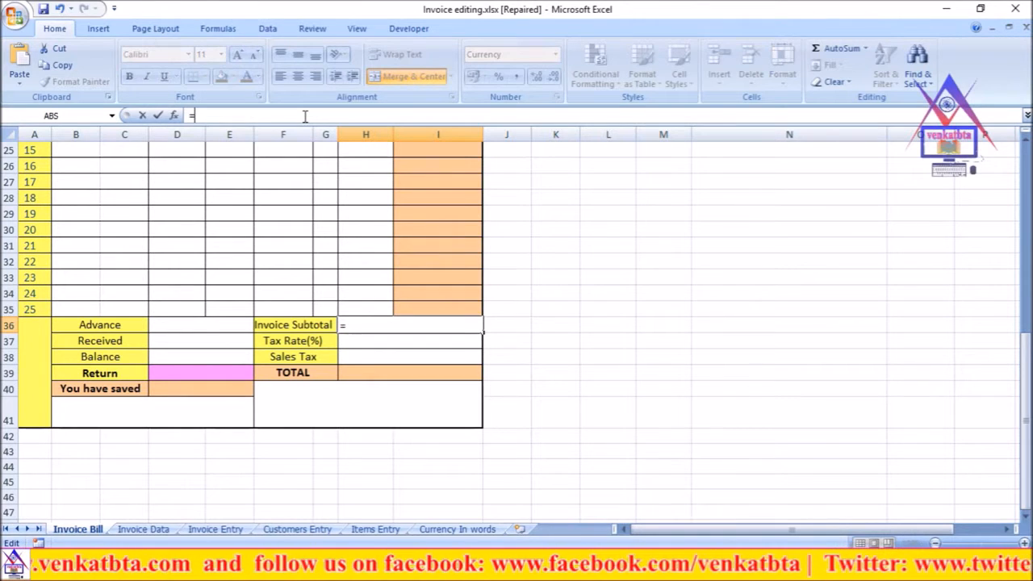
type("sum")
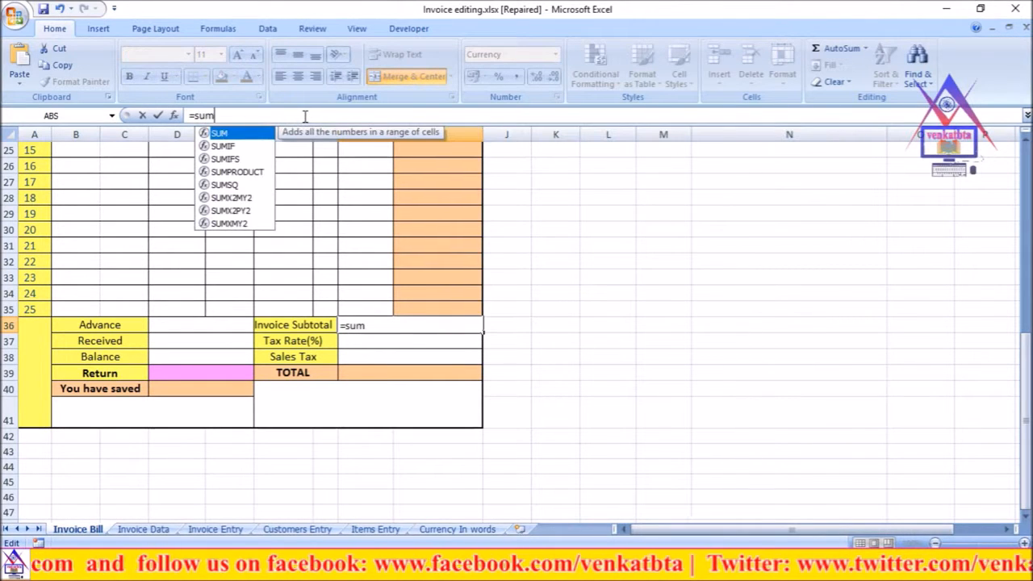
double_click(219, 132)
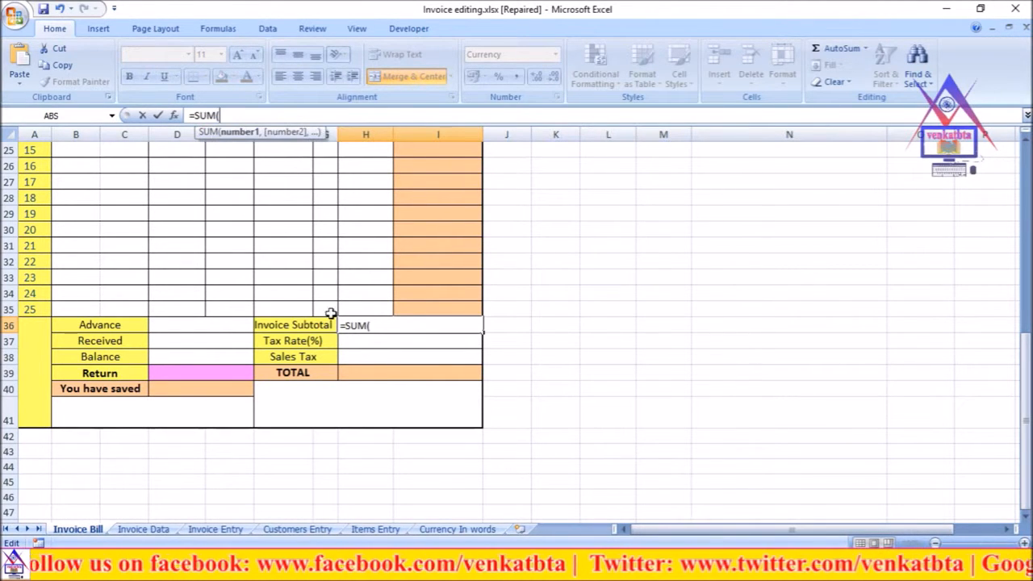
scroll(367, 314, "up", 4)
scroll(367, 314, "up", 4)
left_click(427, 345)
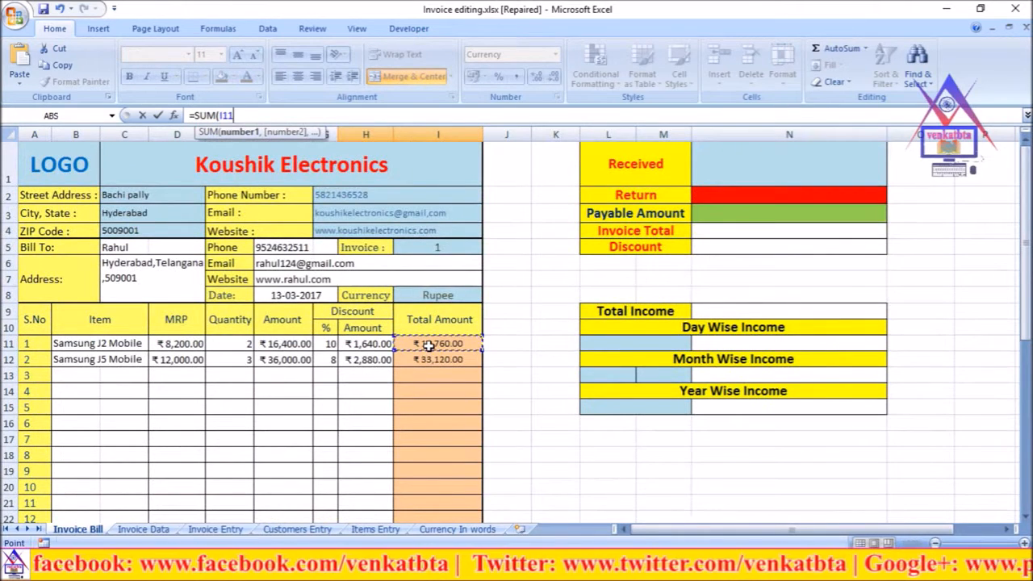
left_click_drag(428, 345, 426, 435)
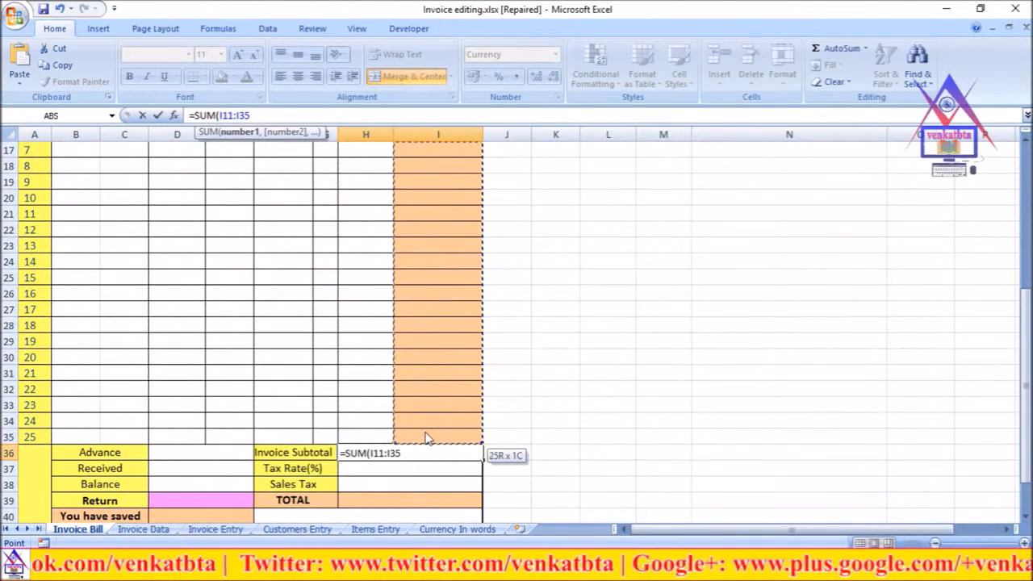
type(")")
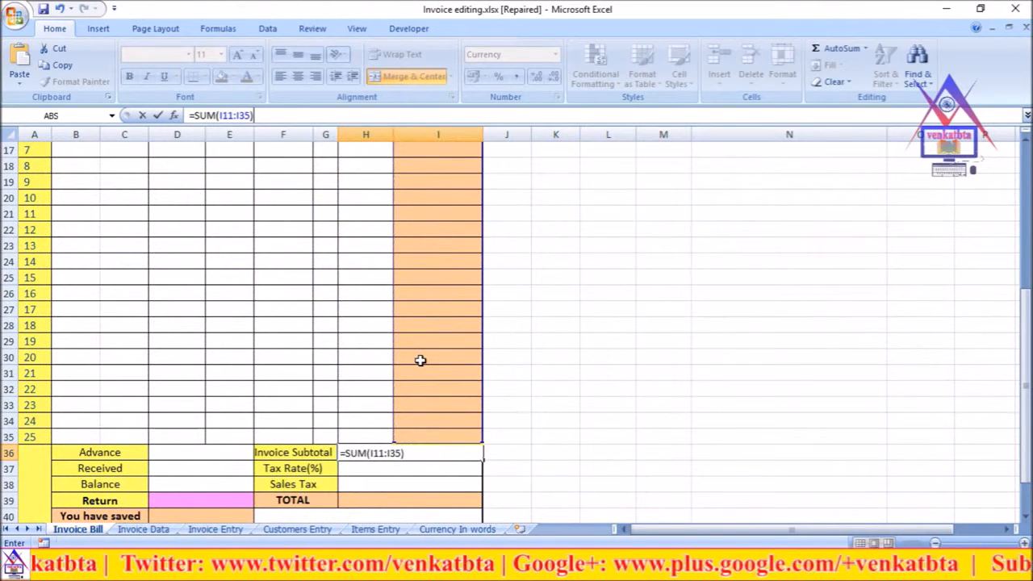
key("Return")
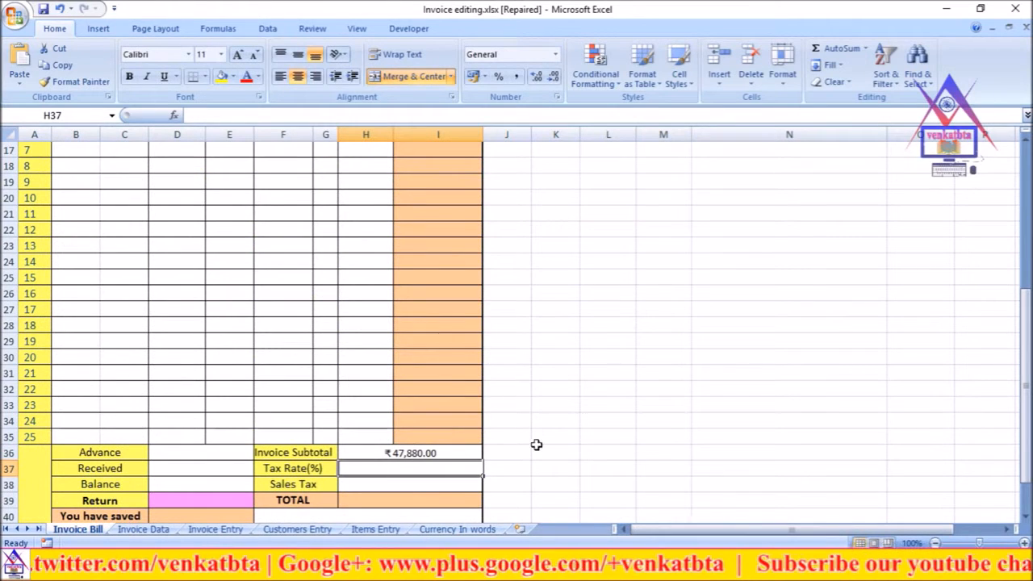
left_click(598, 435)
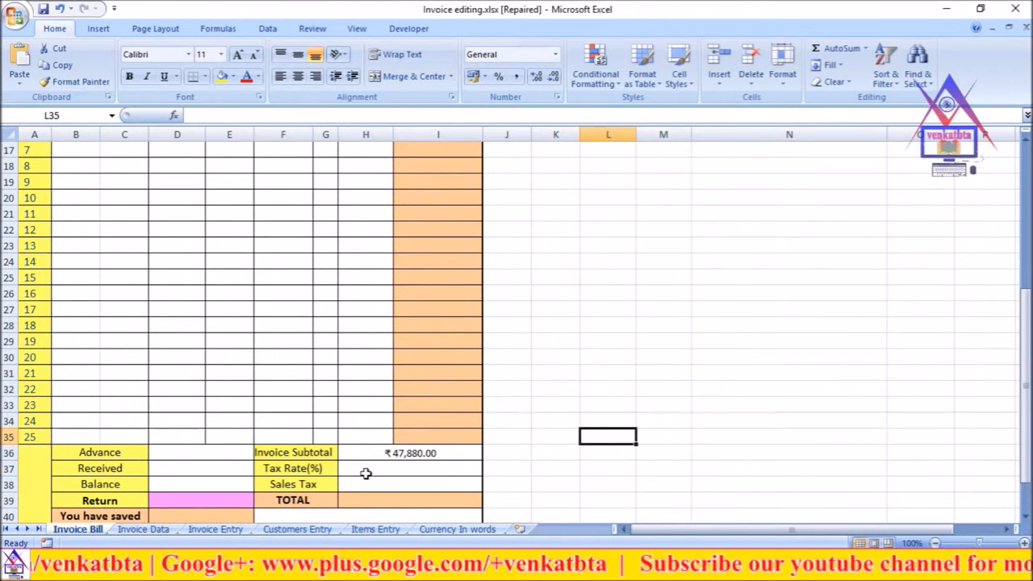
Copy the VLOOKUP formula text from the Bill To cell, C5, leaving that cell's formula as it is.
scroll(365, 466, "up", 5)
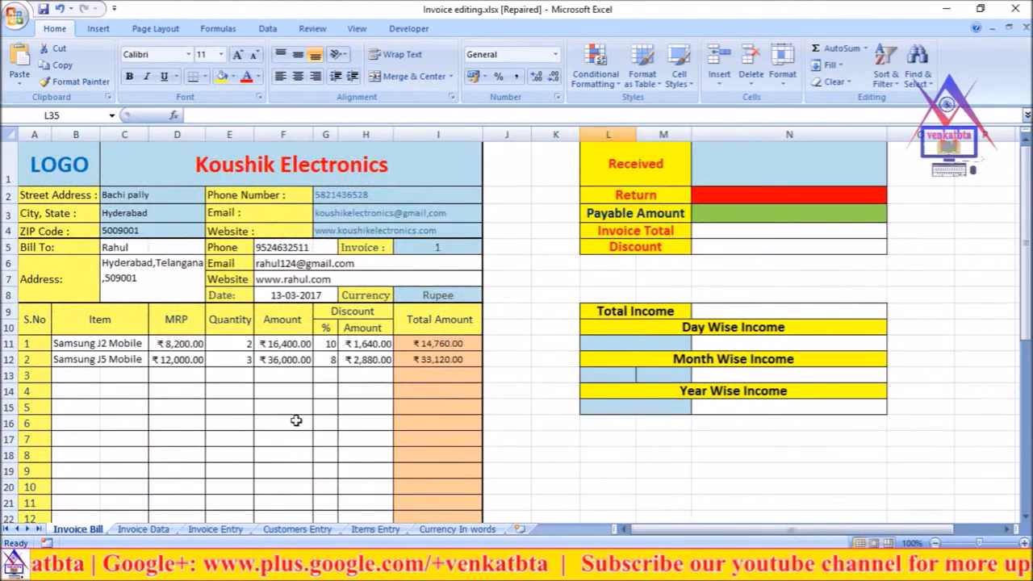
left_click(122, 246)
left_click_drag(347, 116, 189, 116)
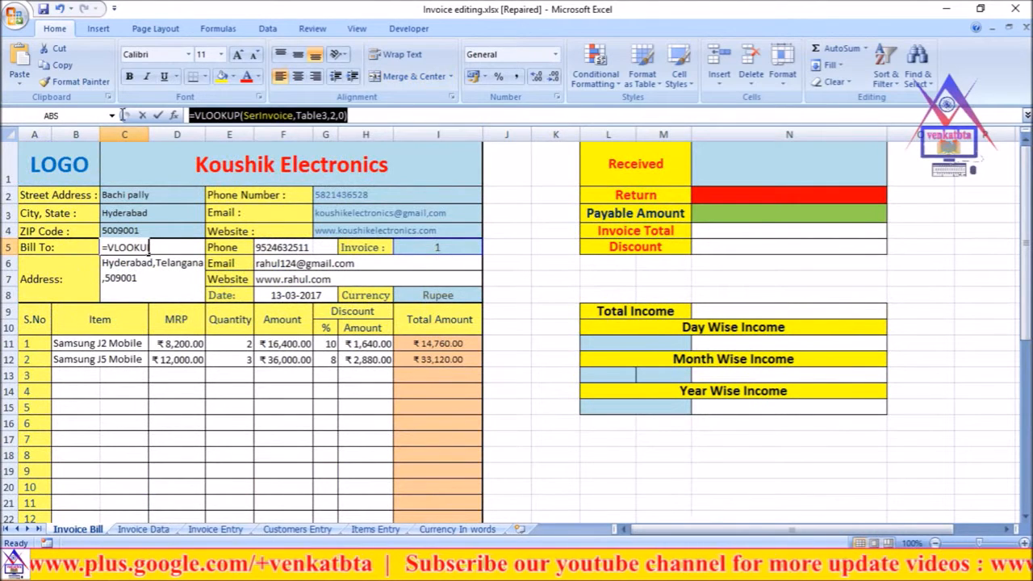
key("ctrl+c")
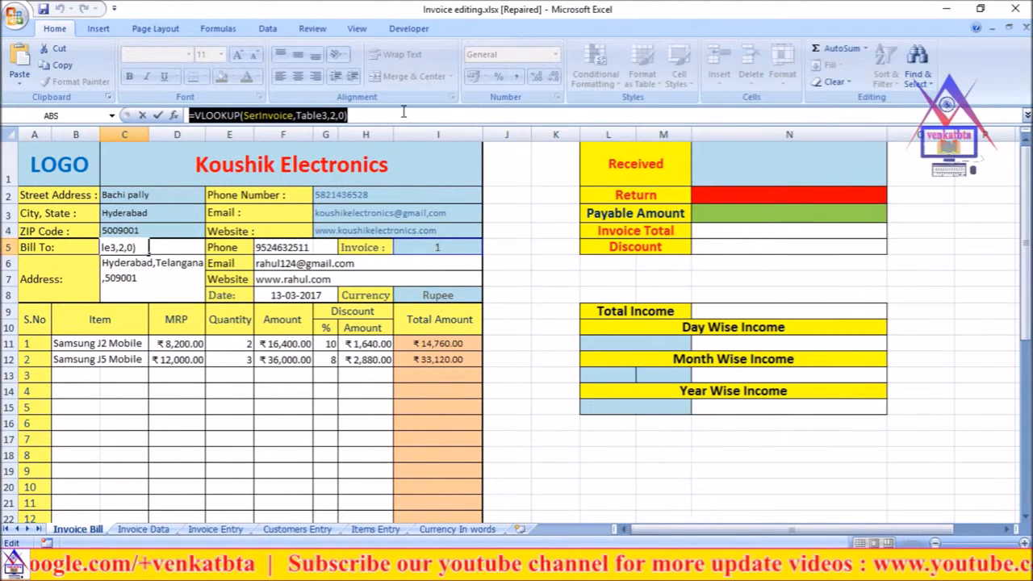
left_click(403, 114)
scroll(523, 371, "down", 7)
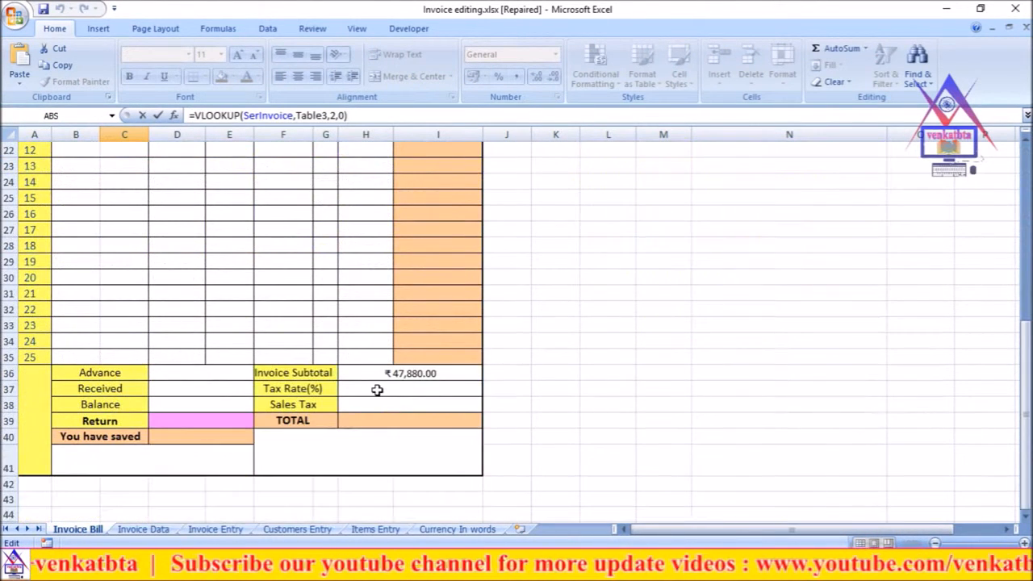
Check the tax rate column on the Invoice Entry sheet and enter =VLOOKUP(SerInvoice,Table3,4,0) in the Invoice Bill's Tax Rate(%) cell, H37, by adapting the copied formula.
left_click(373, 532)
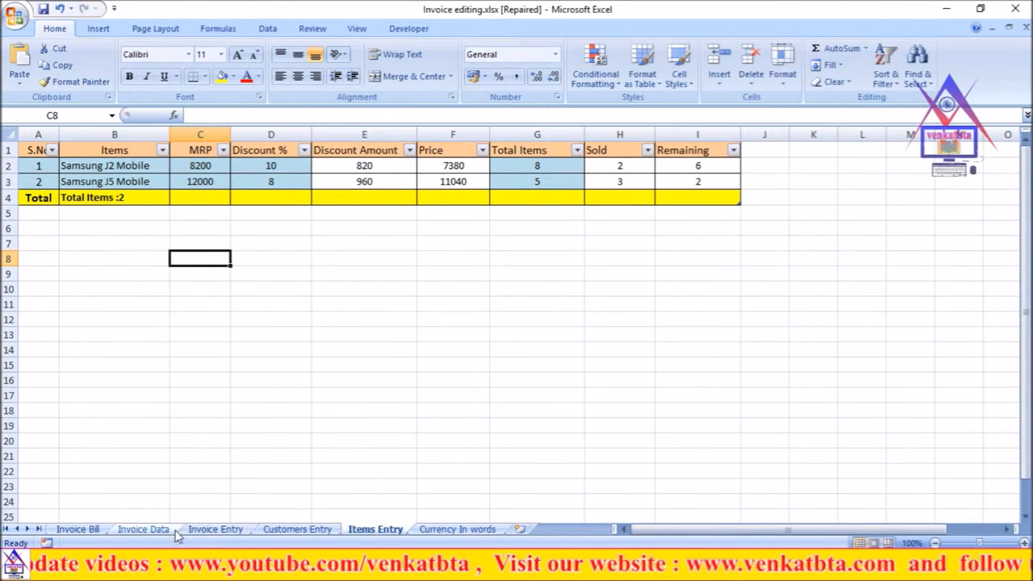
left_click(213, 529)
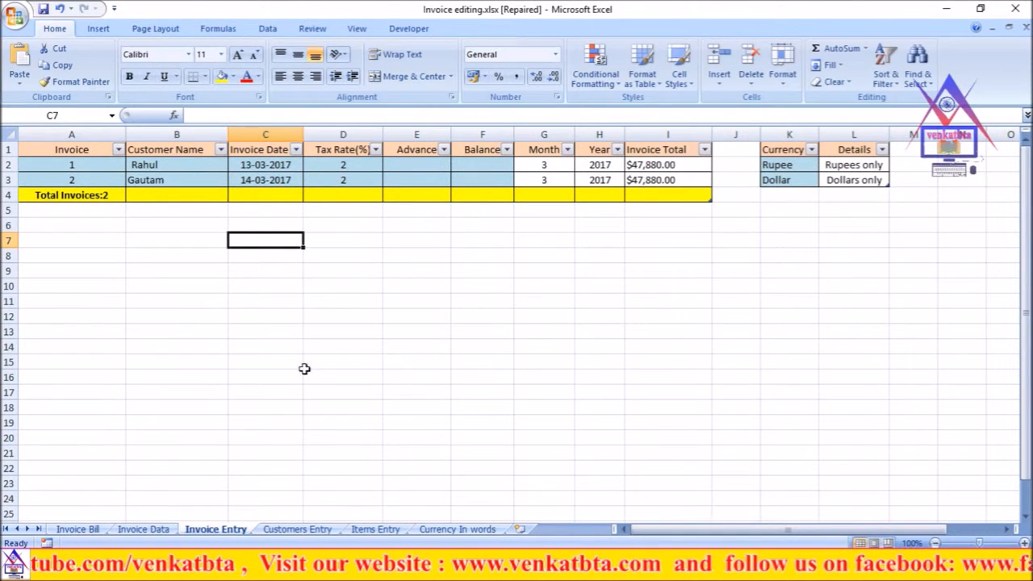
left_click(92, 531)
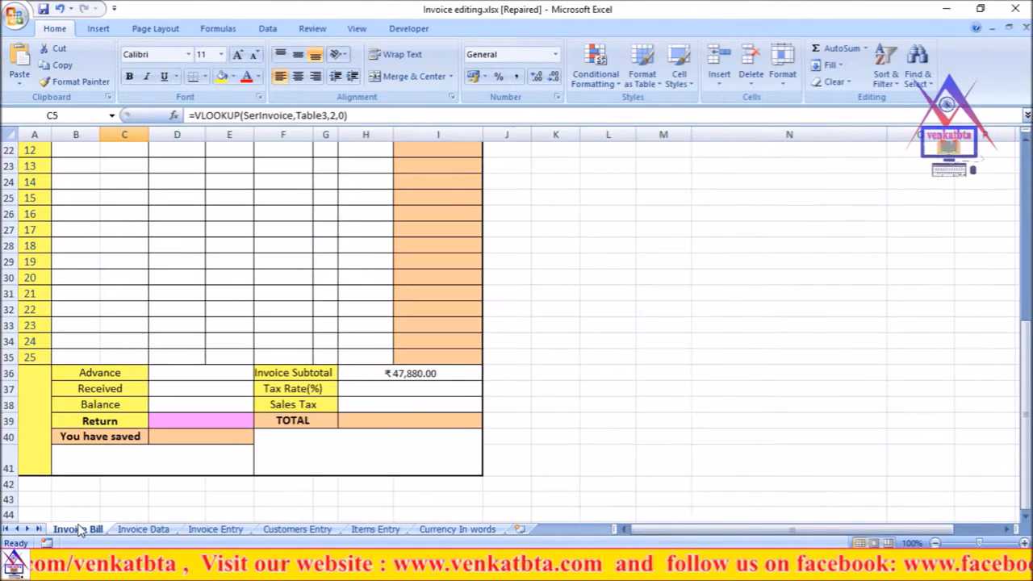
left_click(387, 388)
left_click(210, 113)
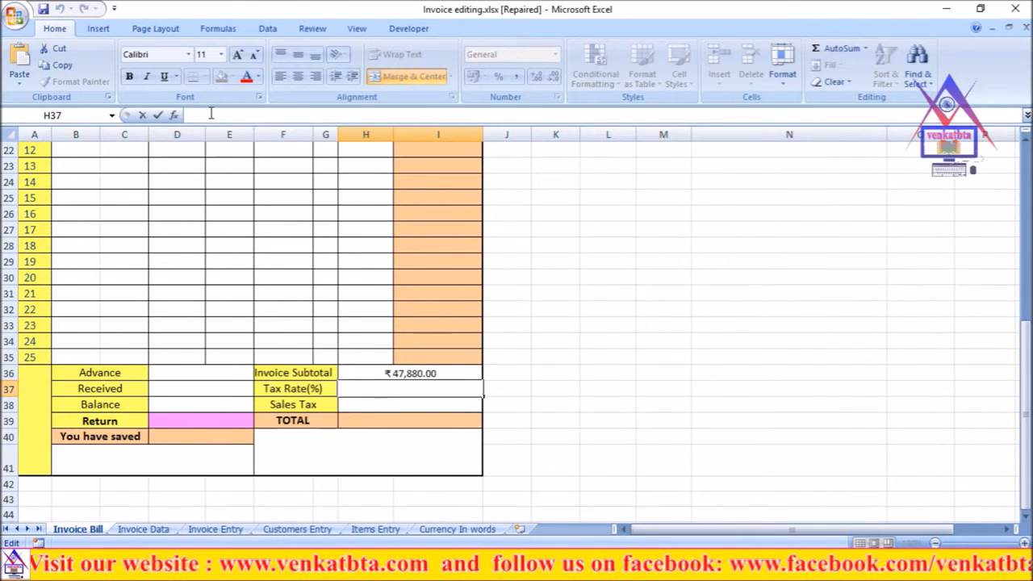
key("ctrl+v")
left_click(334, 116)
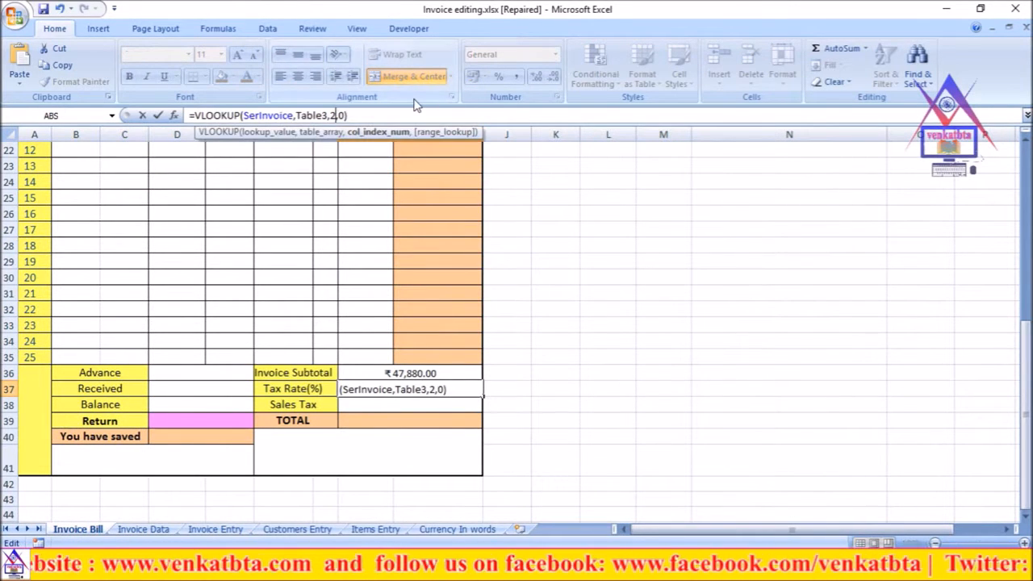
key("BackSpace")
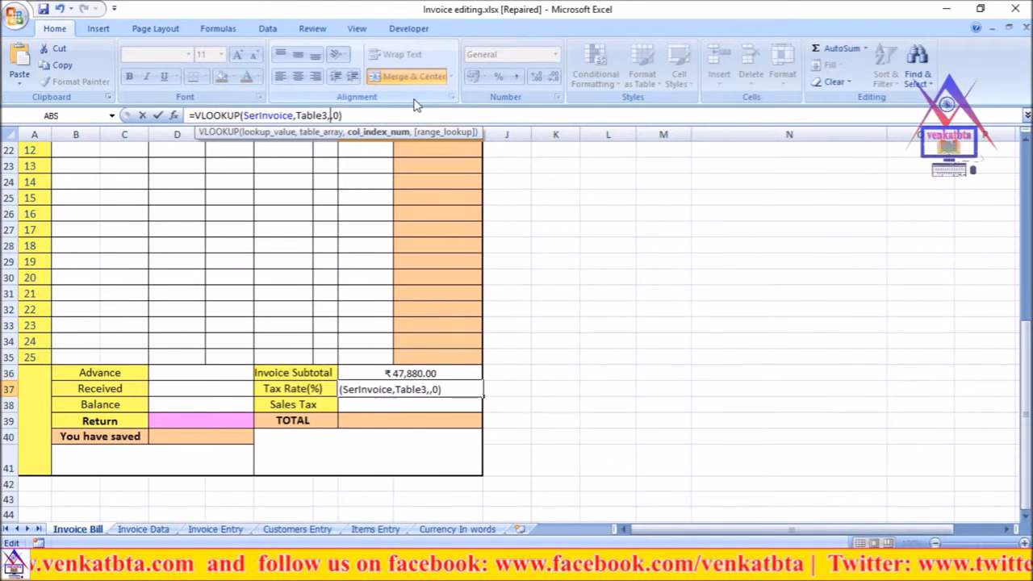
type("4")
key("Return")
left_click(555, 340)
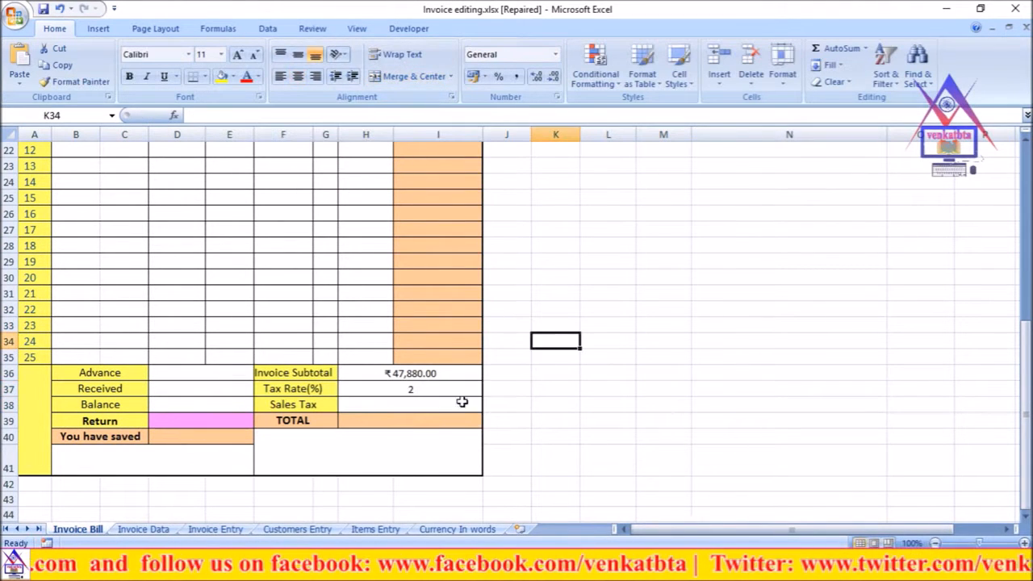
left_click(554, 400)
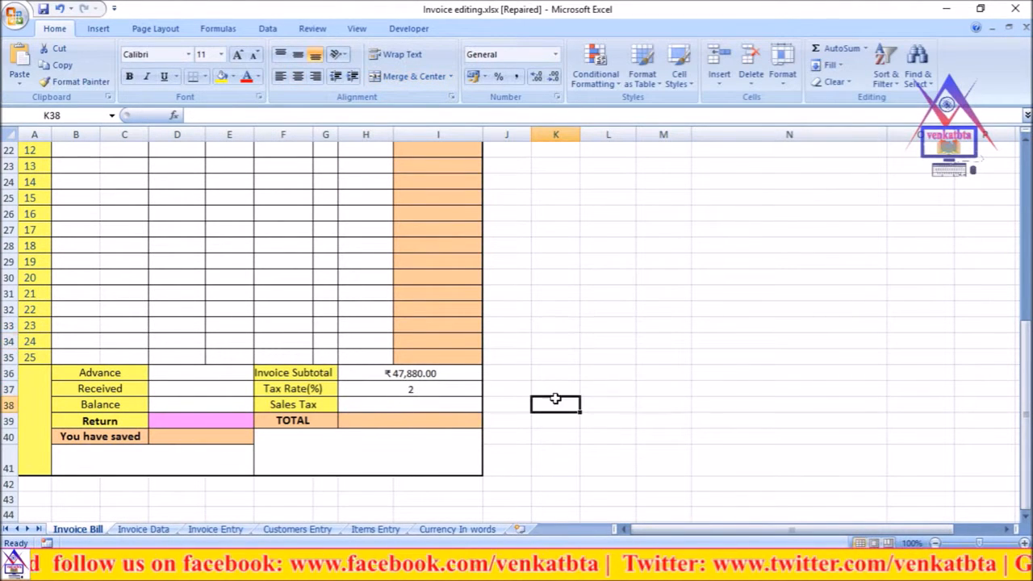
Enter the formula =H36*H37% in the Sales Tax cell, H38, to apply the tax rate to the subtotal.
left_click(372, 405)
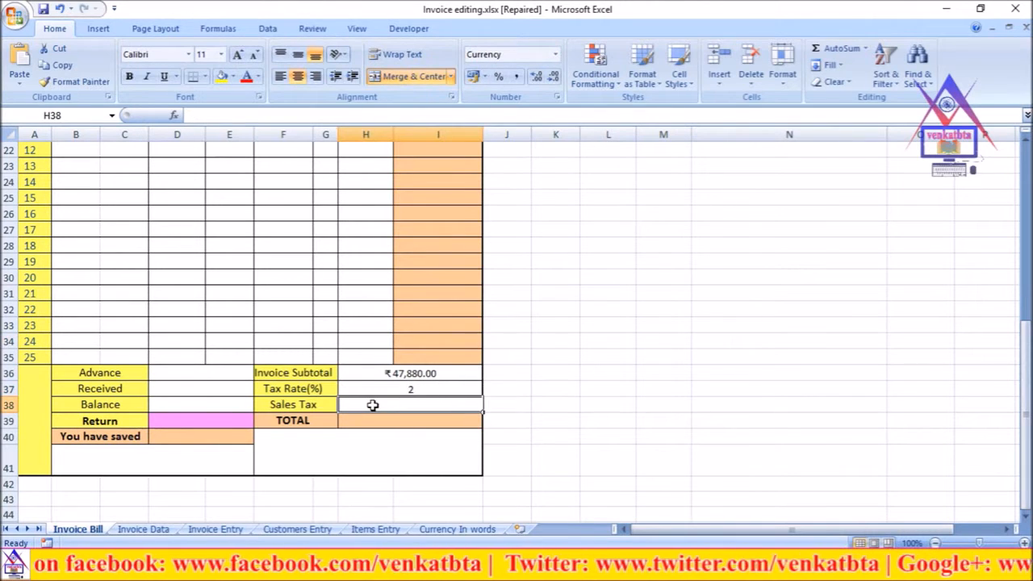
left_click(221, 115)
type("=")
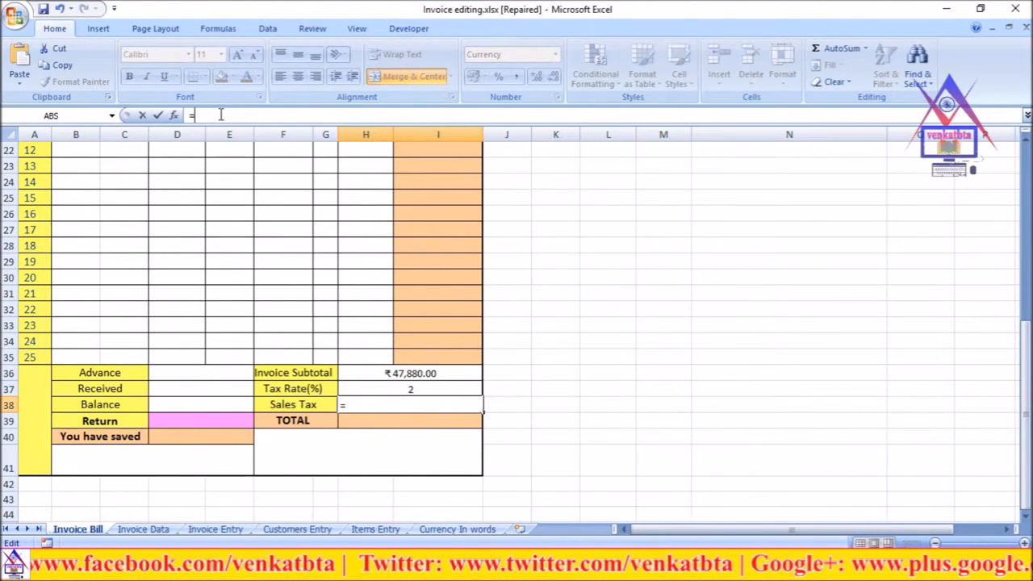
left_click(407, 373)
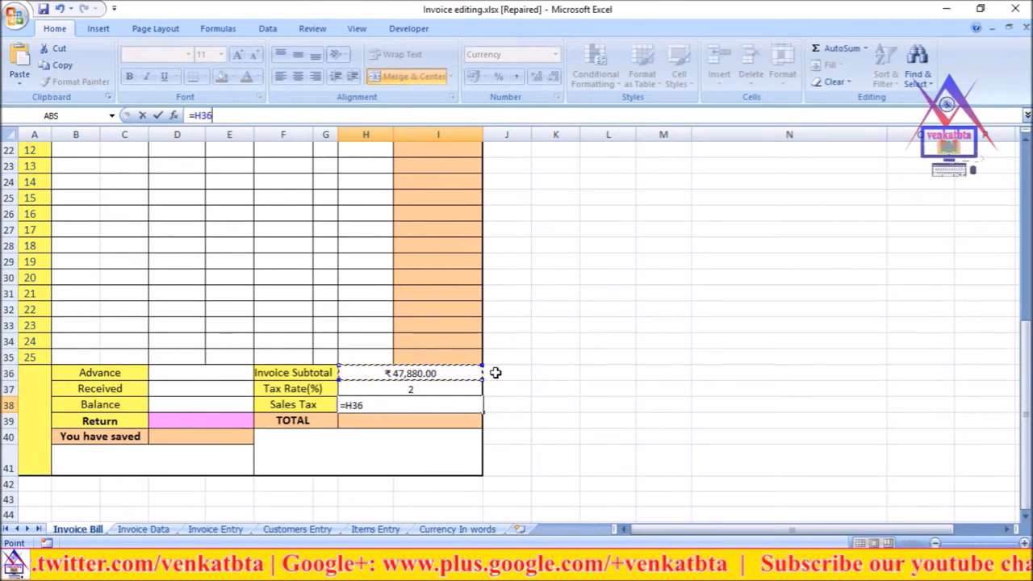
type("*")
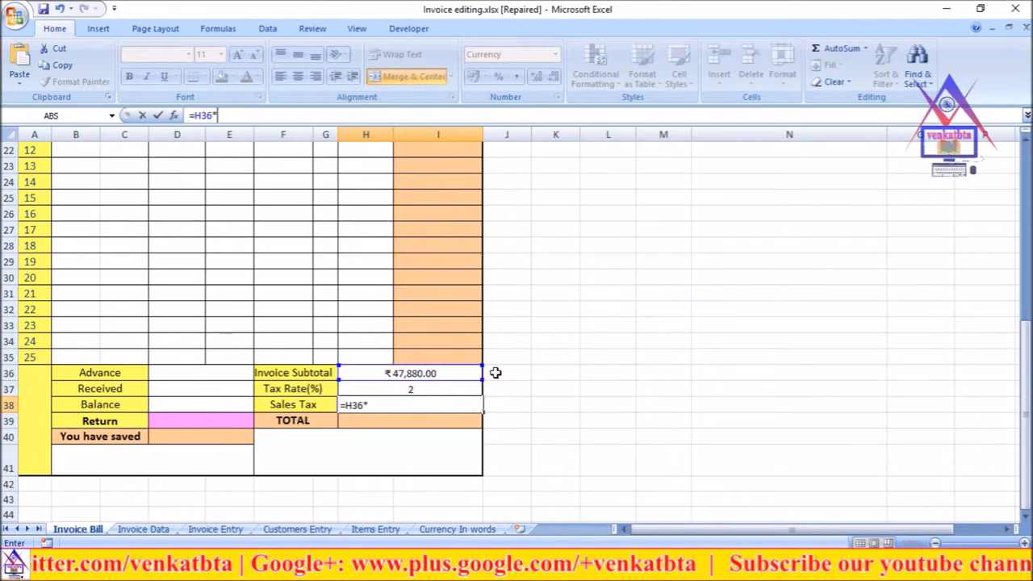
left_click(384, 389)
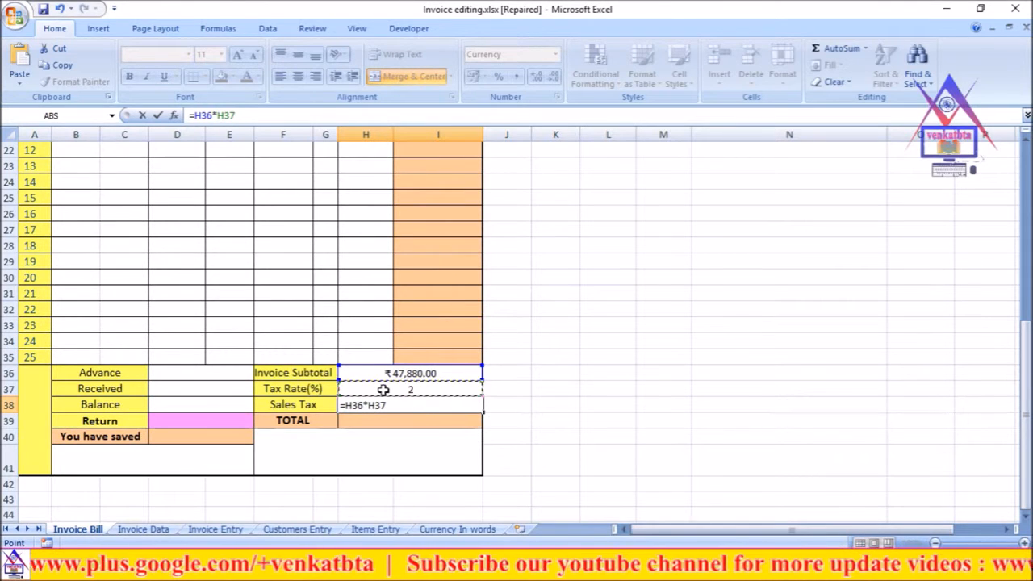
type("%")
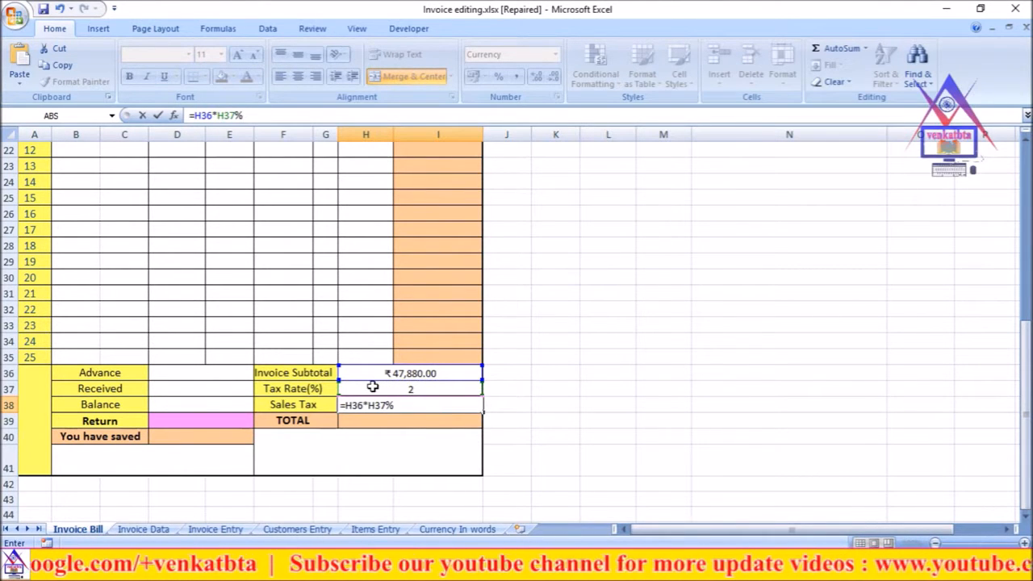
key("Return")
left_click(632, 391)
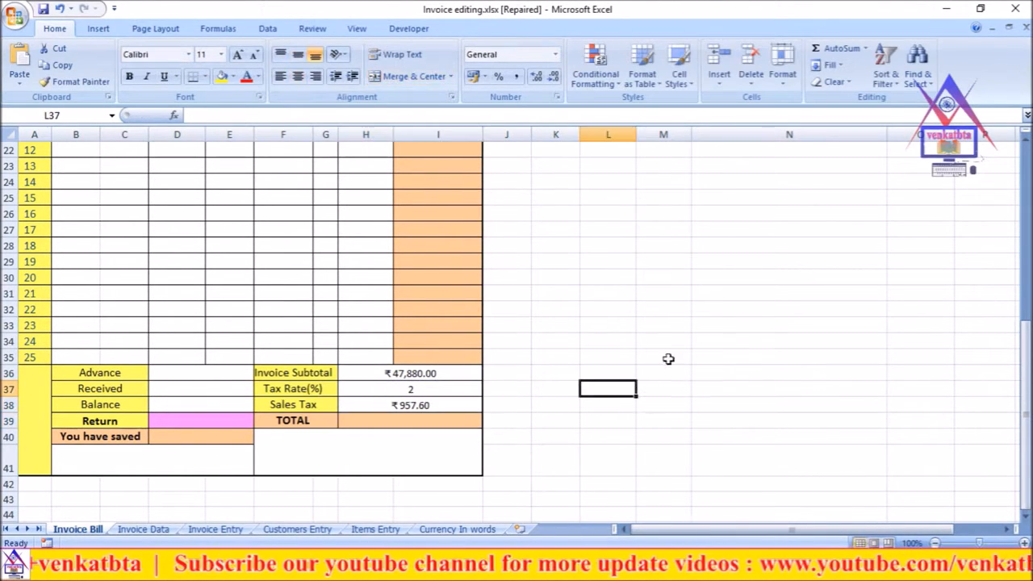
Enter the formula =H36+H38 in the TOTAL cell, H39, to add the sales tax to the invoice subtotal.
left_click(369, 419)
left_click(220, 116)
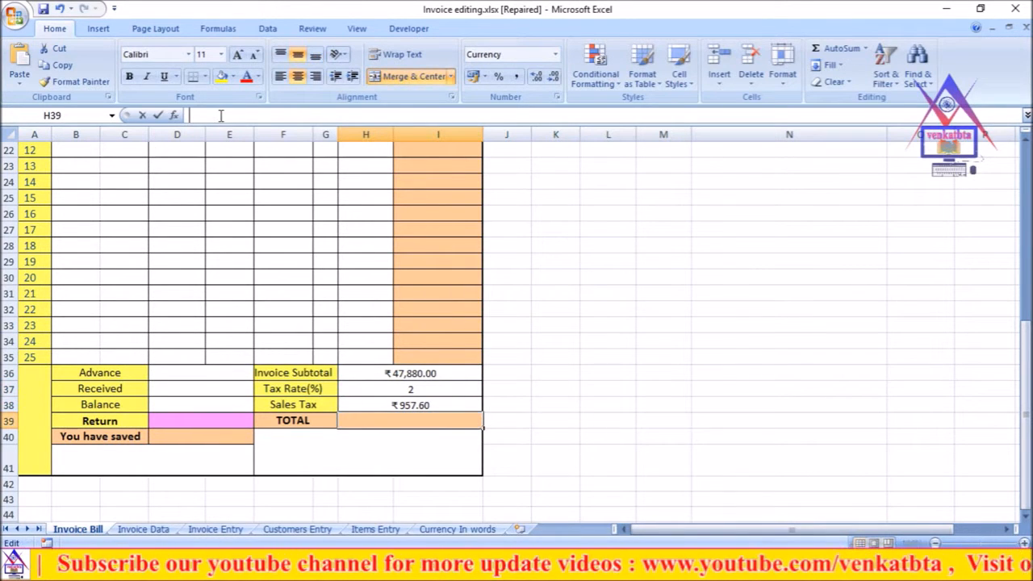
type("=")
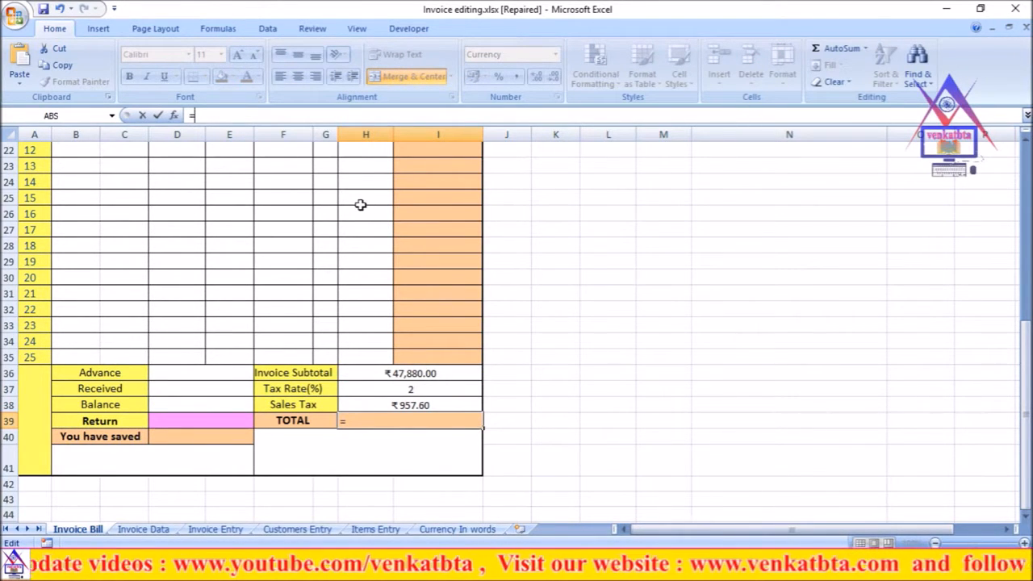
left_click(376, 374)
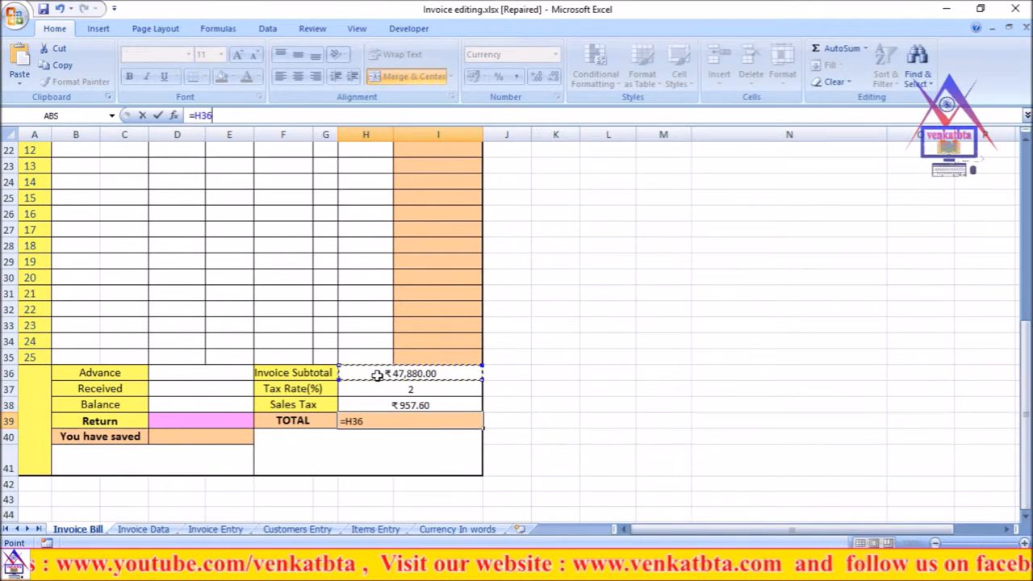
type("+")
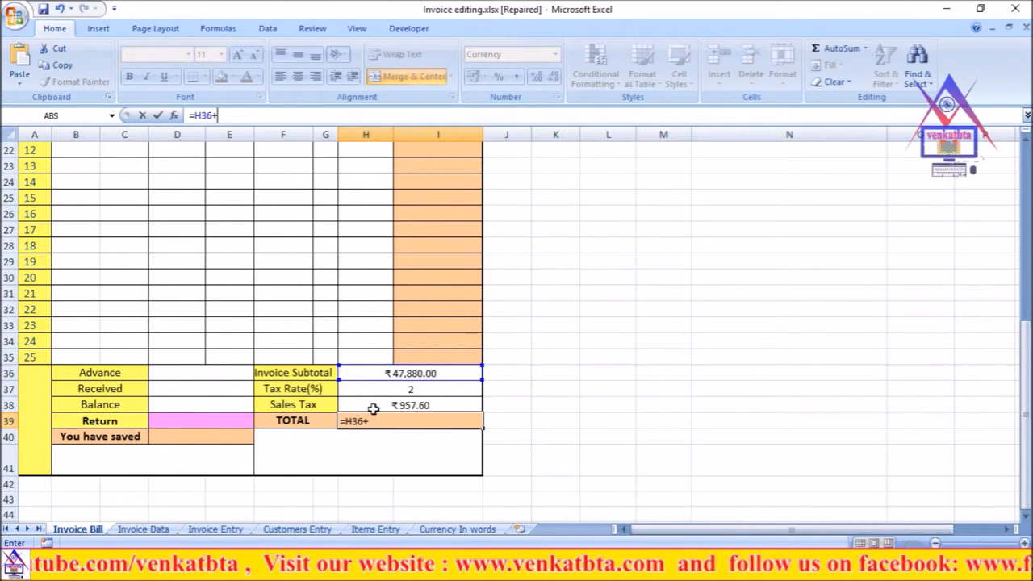
left_click(374, 407)
key("Return")
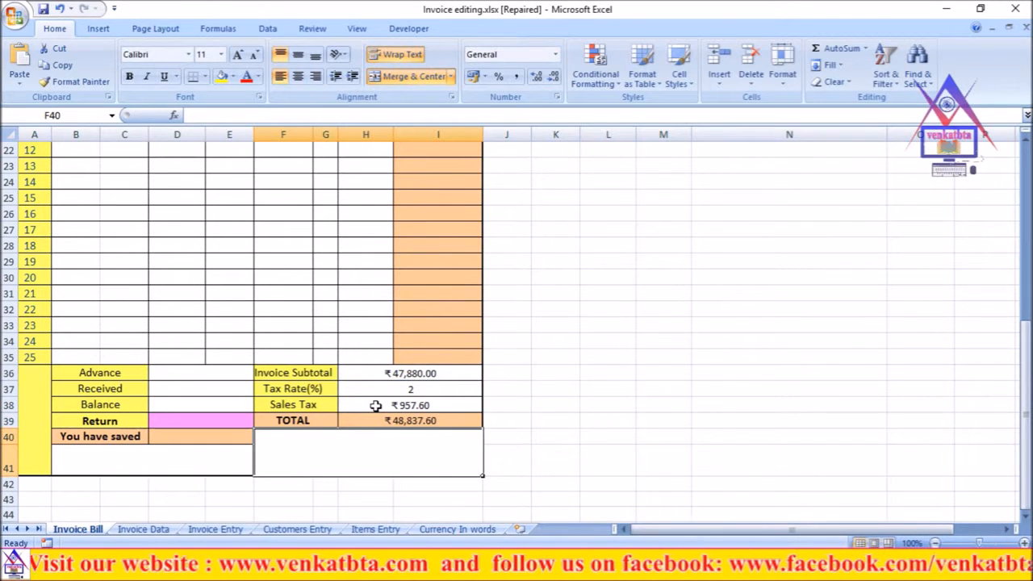
left_click(618, 391)
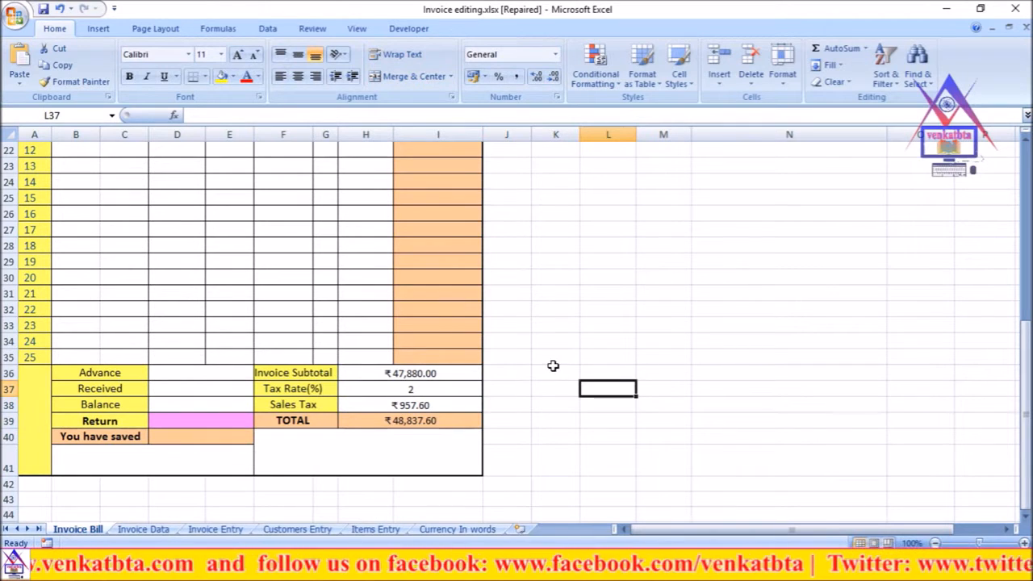
Check the Advance column on the Invoice Entry sheet as the source for the Invoice Bill's Advance cell, D36.
left_click(188, 373)
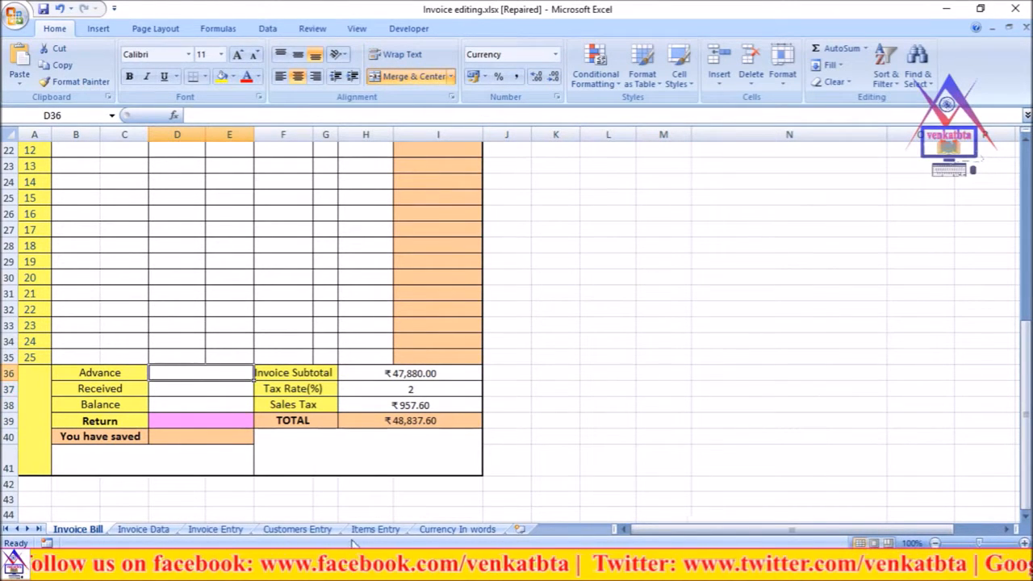
left_click(375, 529)
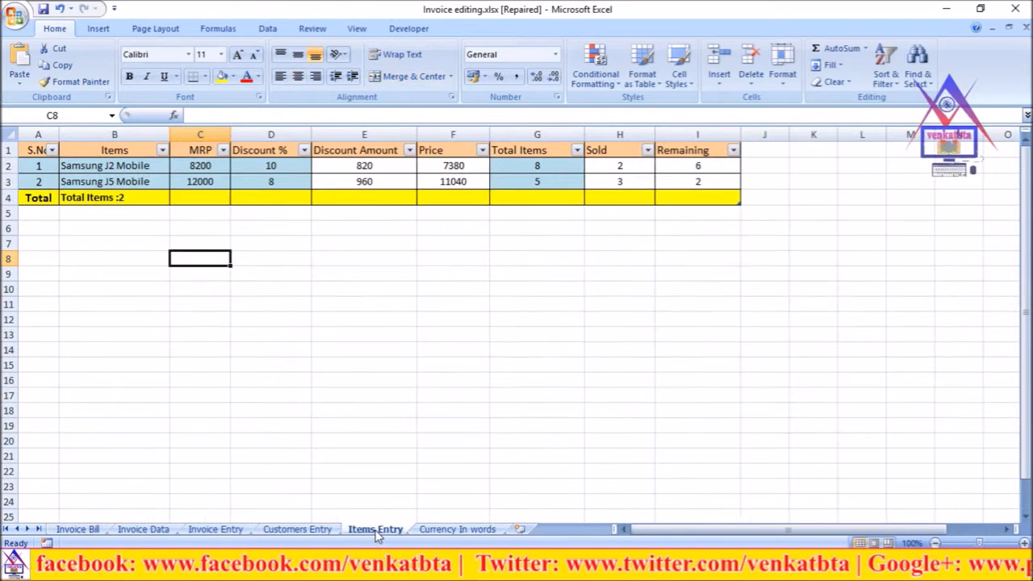
left_click(305, 530)
left_click(215, 530)
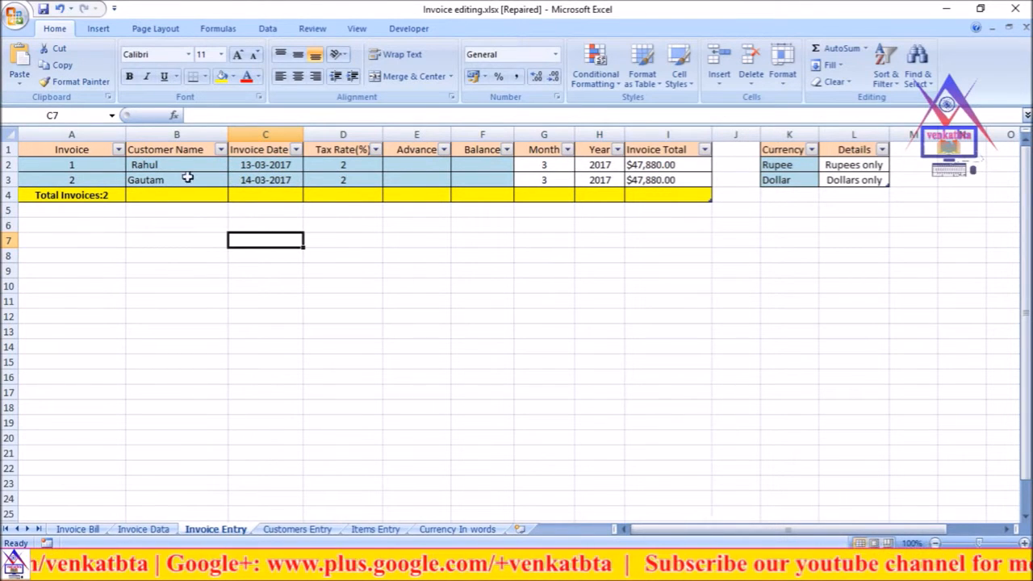
left_click(76, 531)
scroll(288, 404, "up", 5)
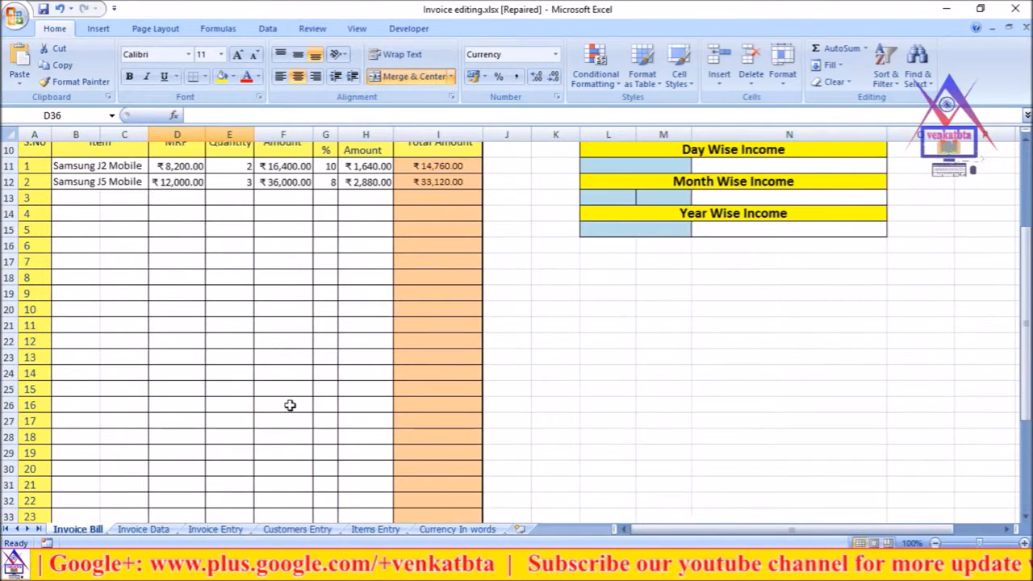
scroll(293, 392, "down", 5)
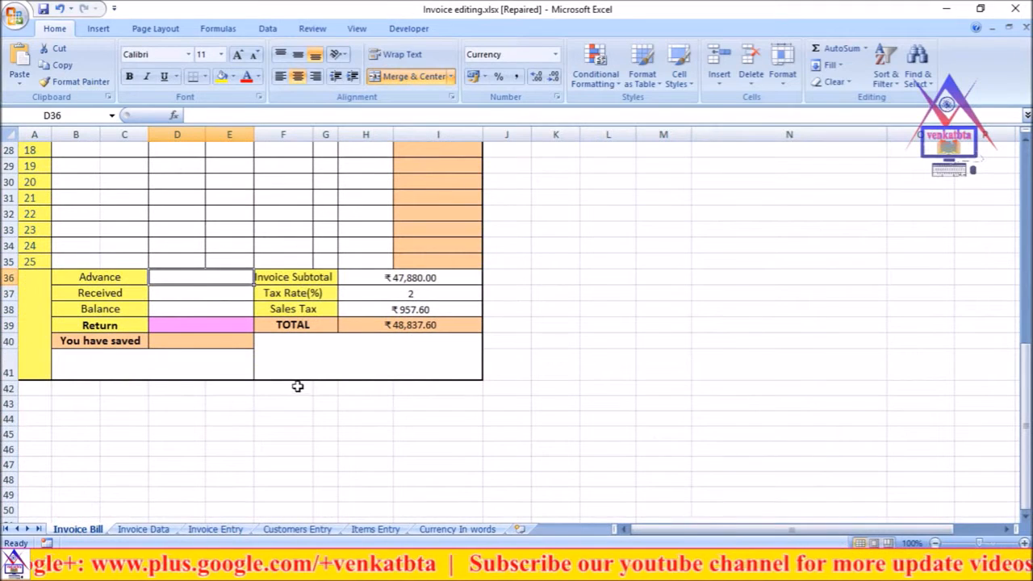
Copy the VLOOKUP formula text from the Tax Rate(%) cell, H37, leaving that cell's formula as it is.
left_click(402, 309)
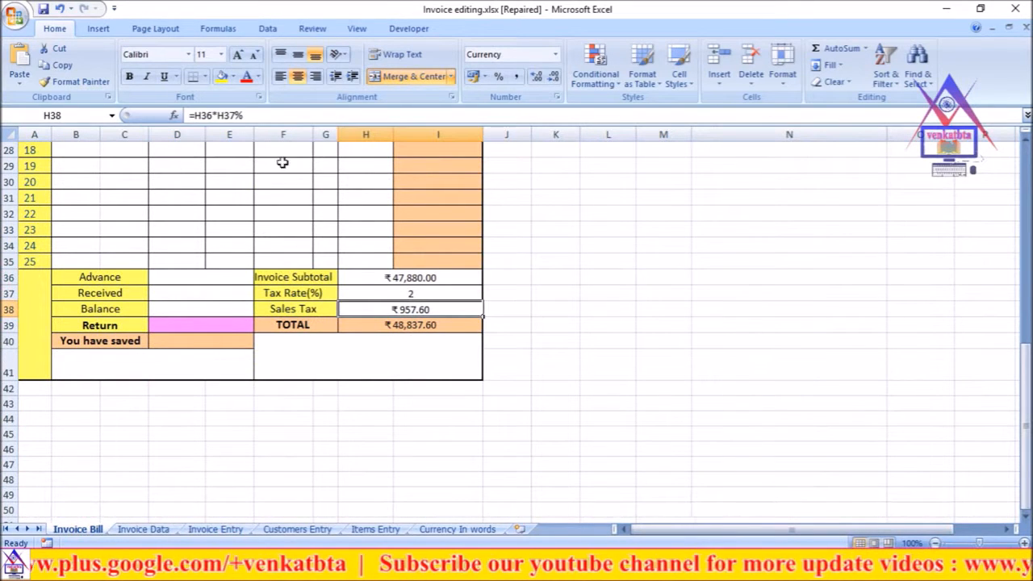
left_click(379, 295)
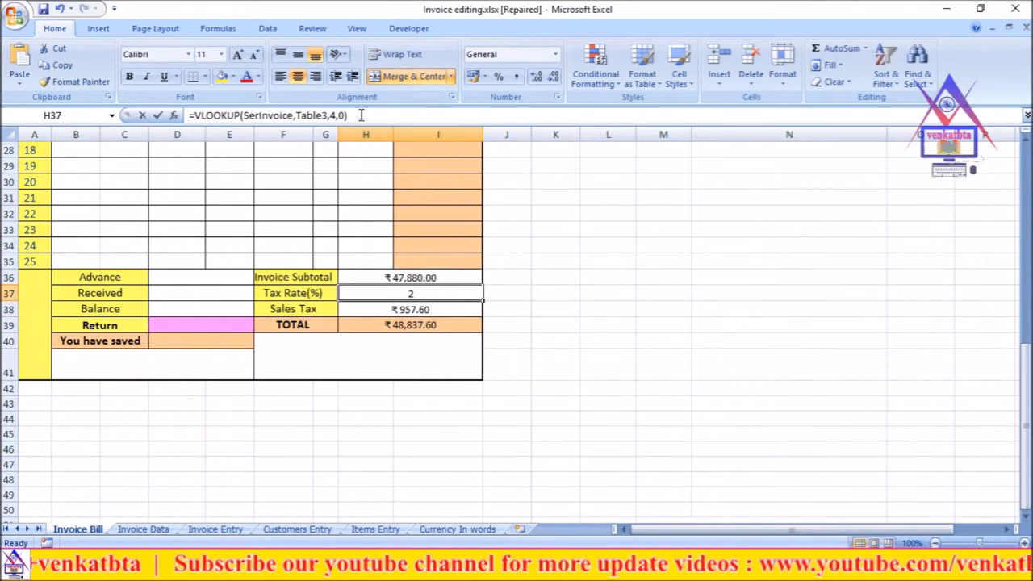
left_click_drag(364, 116, 189, 115)
key("ctrl+c")
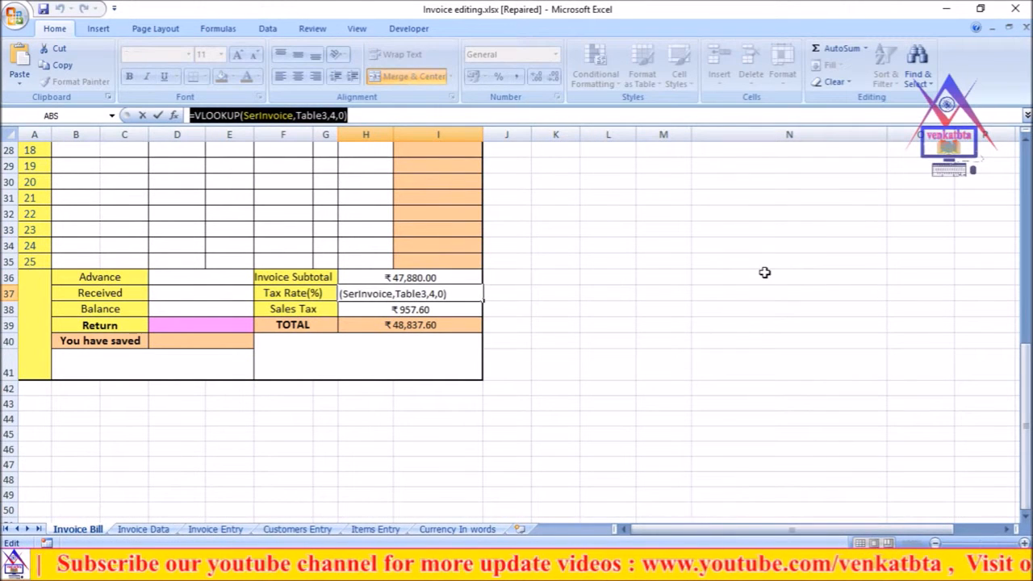
left_click(433, 121)
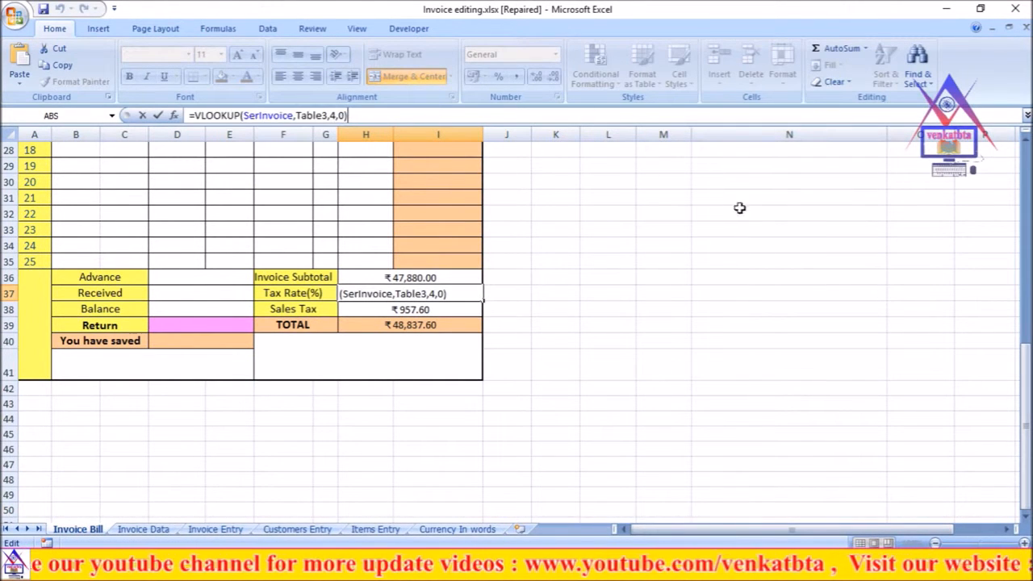
Enter =VLOOKUP(SerInvoice,Table3,5,0) in the Advance cell, D36, by adapting the copied formula.
left_click(193, 277)
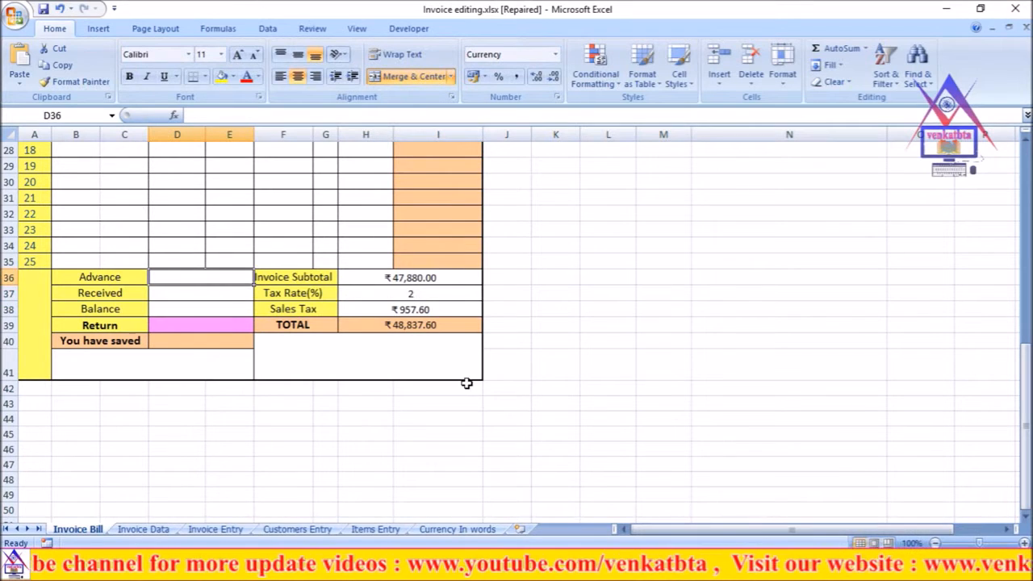
key("ctrl+v")
left_click(747, 263)
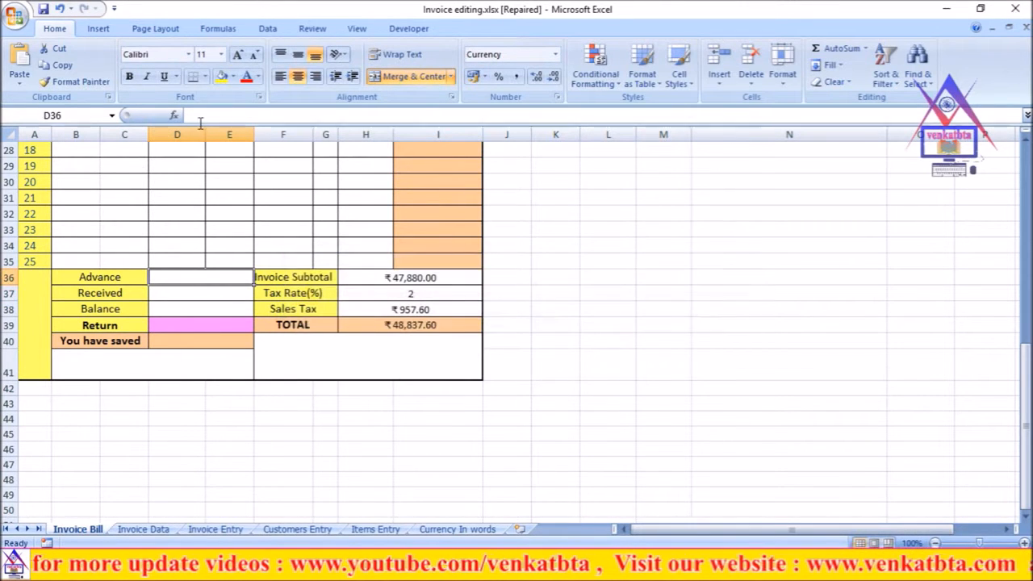
left_click(217, 119)
key("ctrl+v")
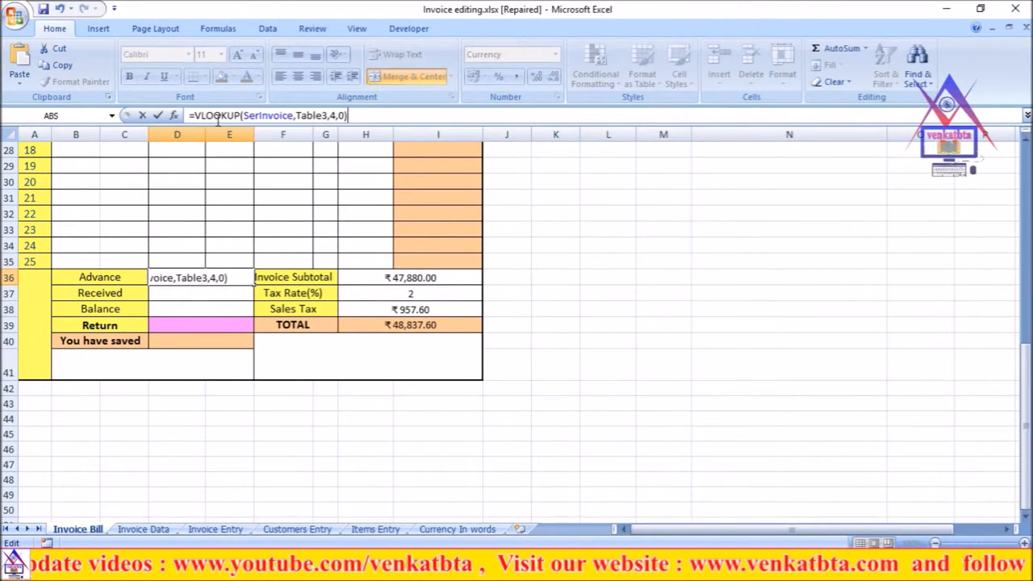
left_click(334, 115)
key("BackSpace")
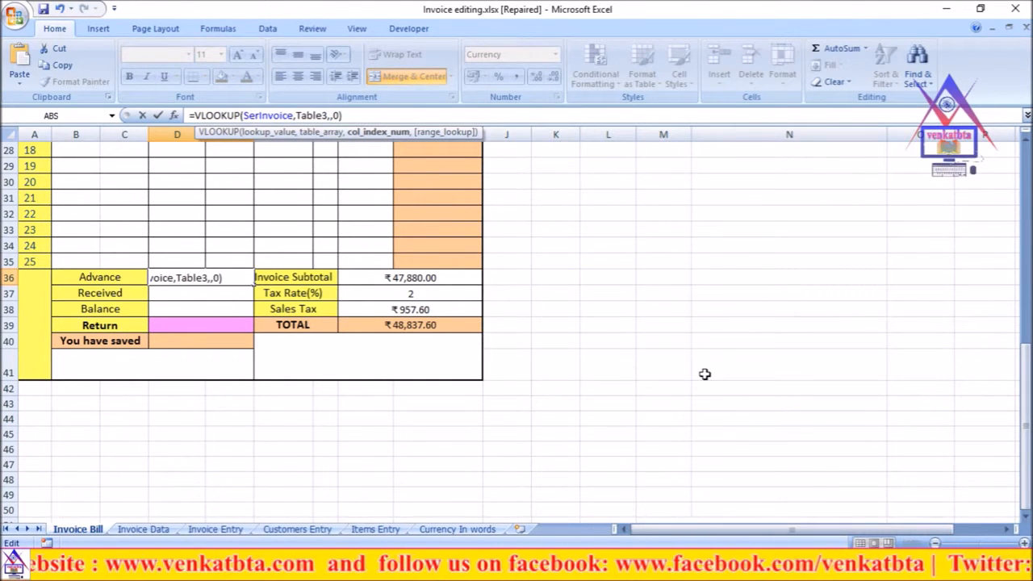
type("5")
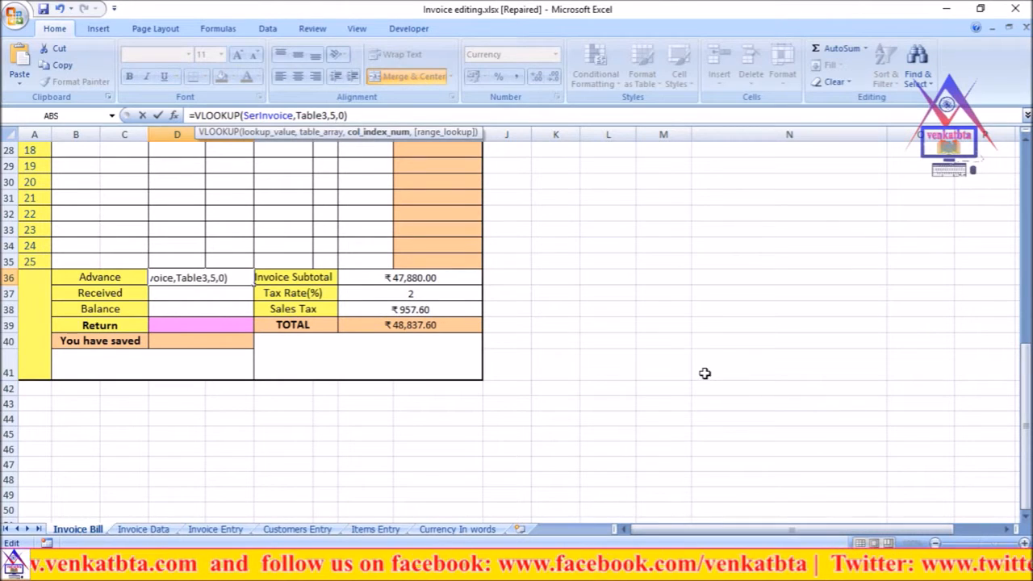
key("Return")
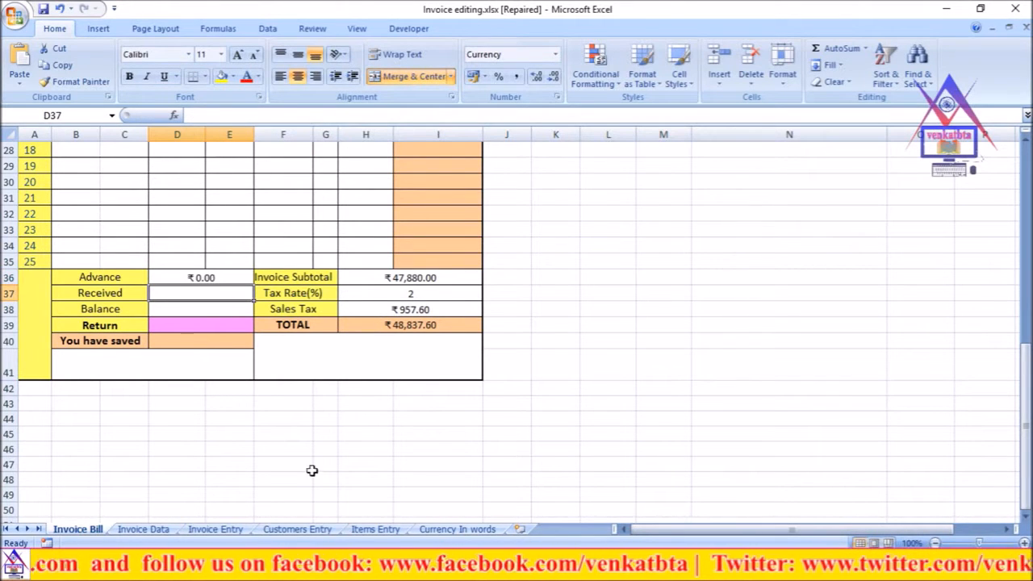
Check the Balance column on the Invoice Entry sheet and copy the VLOOKUP formula text from the Invoice Bill's Advance cell, D36.
left_click(230, 532)
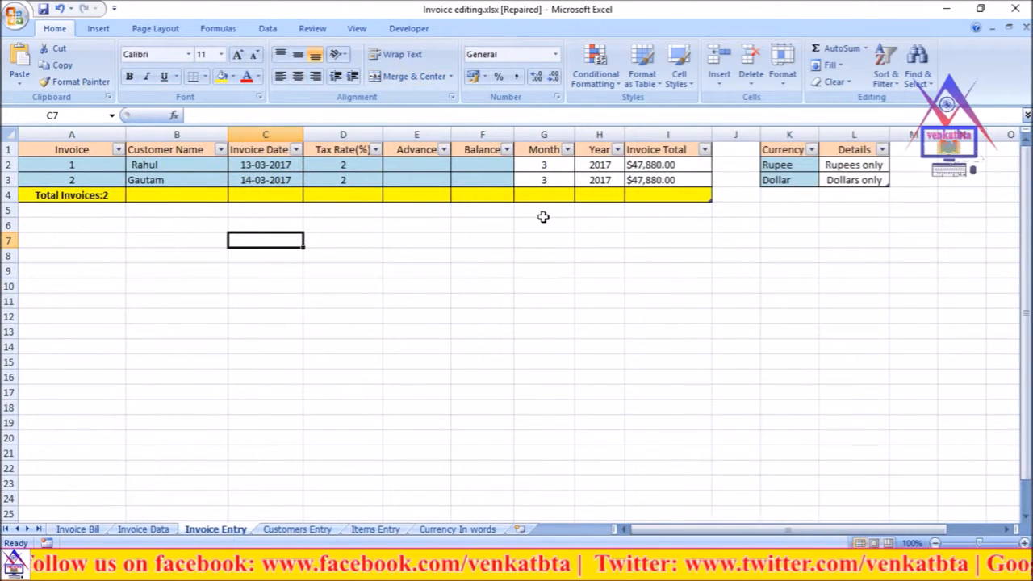
left_click(81, 530)
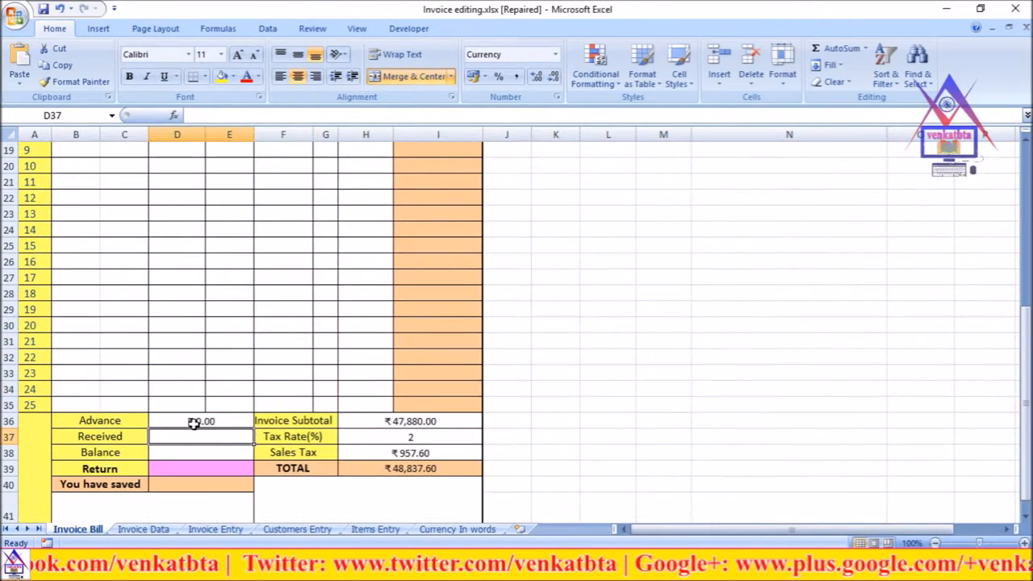
left_click(202, 420)
left_click_drag(353, 116, 112, 113)
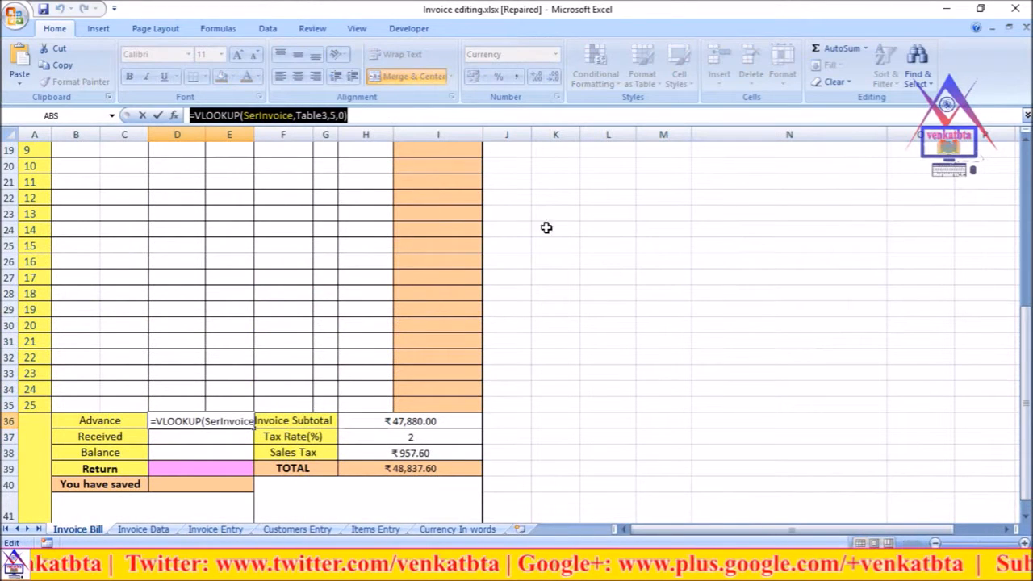
key("ctrl+c")
left_click(383, 117)
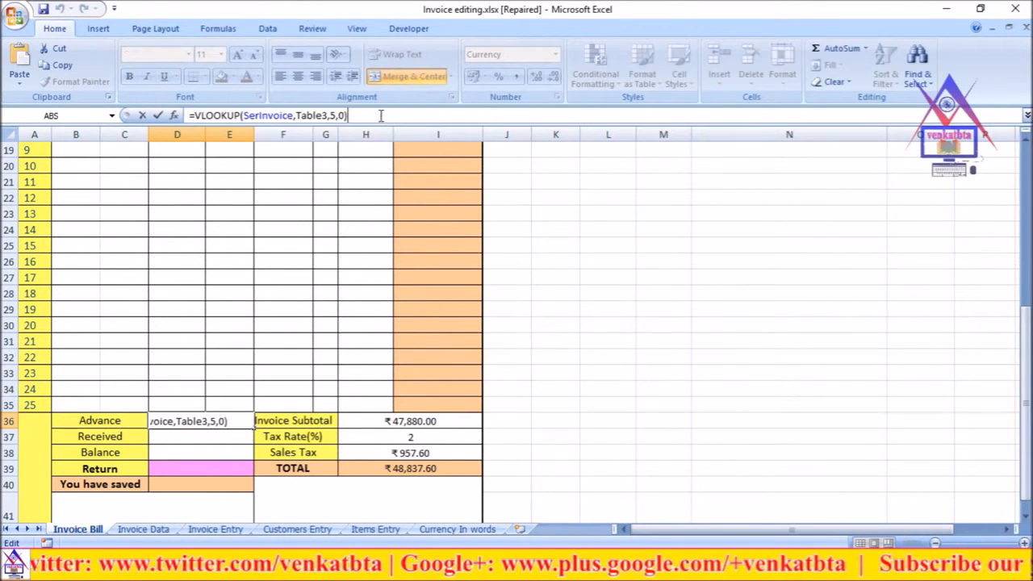
scroll(572, 370, "down", 1)
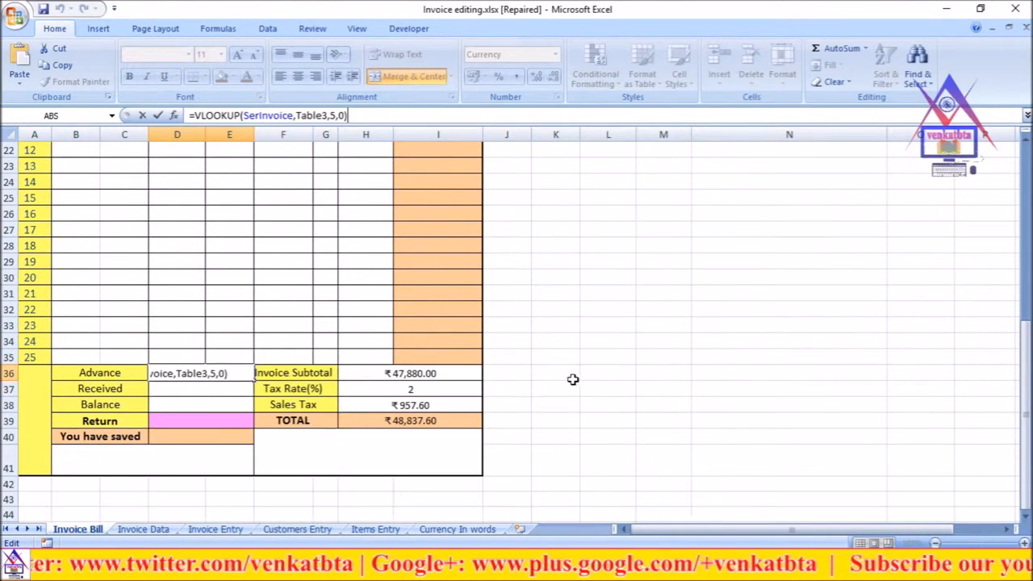
Enter =VLOOKUP(SerInvoice,Table3,6,0) in the Balance cell, D38, by adapting the copied formula.
left_click(184, 405)
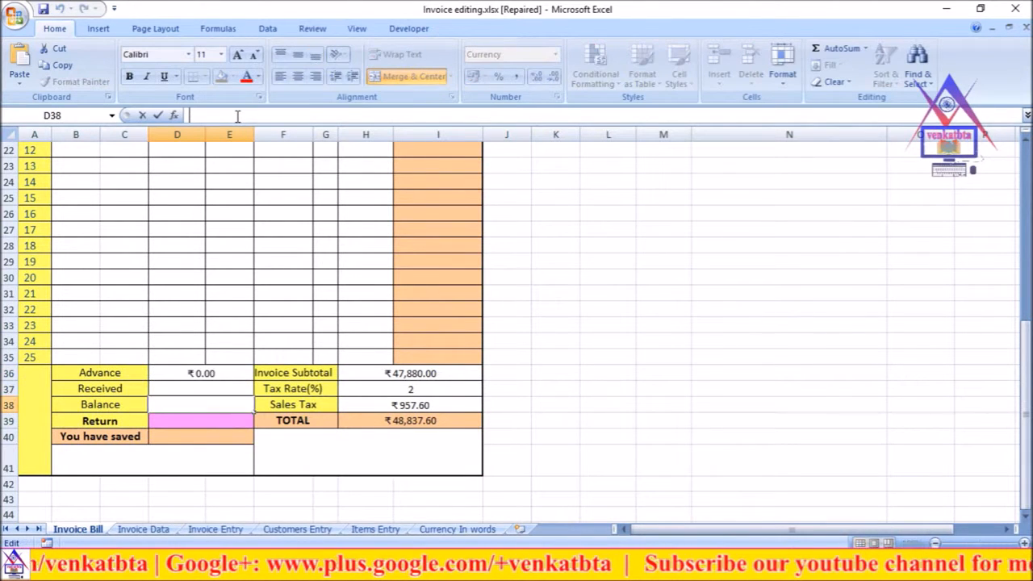
key("ctrl+v")
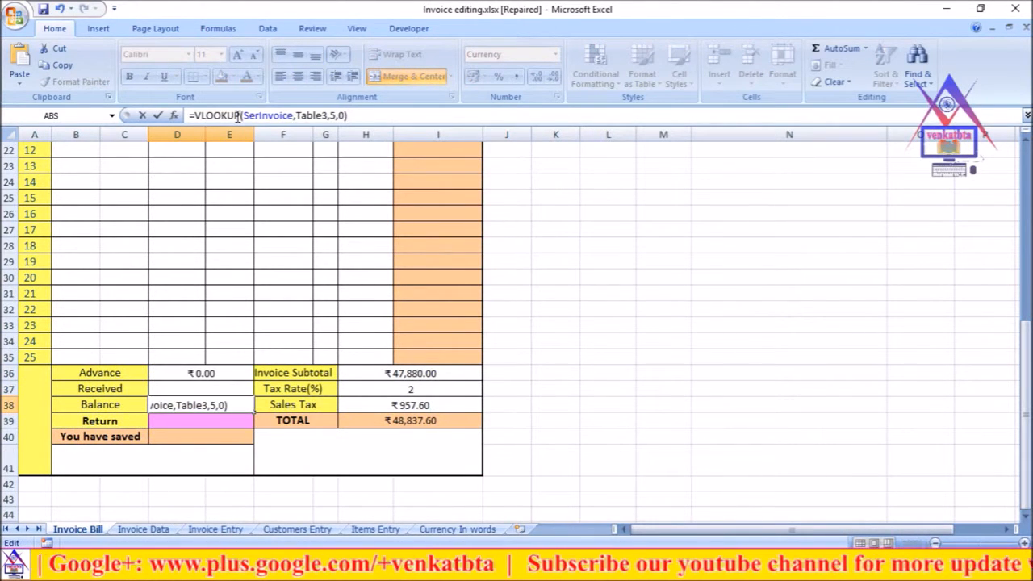
left_click(335, 116)
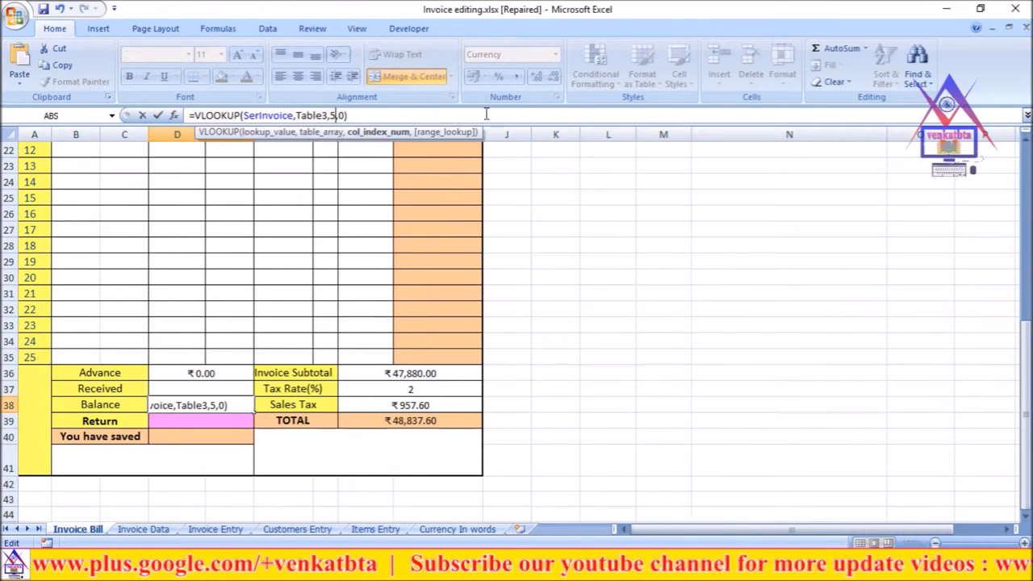
key("BackSpace")
type("6")
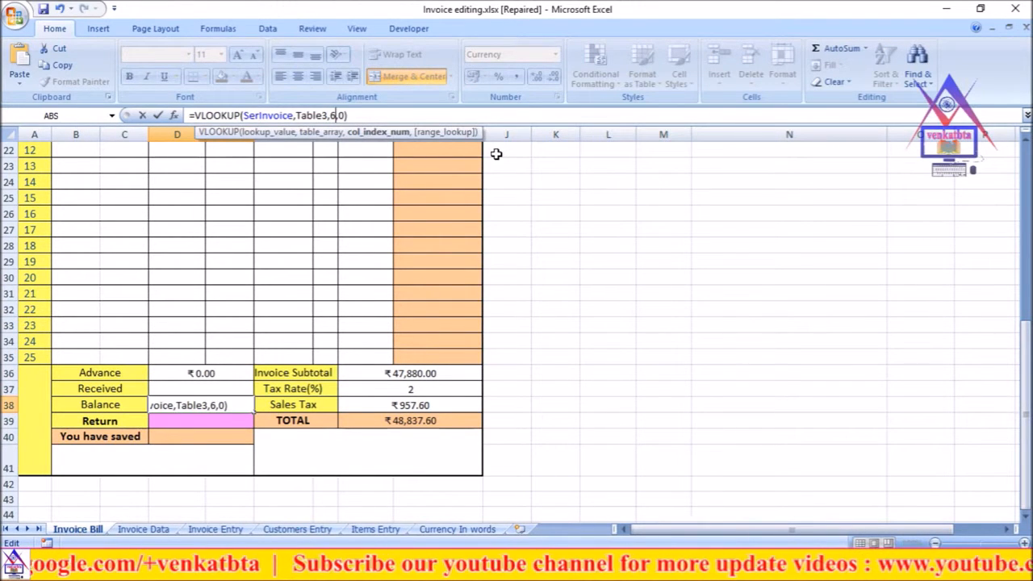
key("Return")
left_click(609, 283)
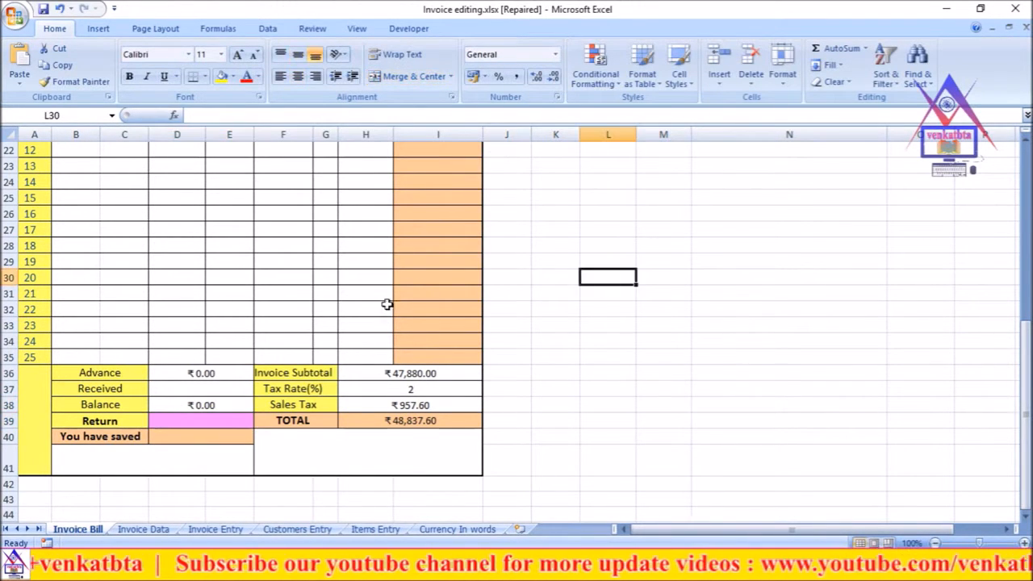
Enter the formula =N1 in the bill's Received cell, D37, to link it to the Received input cell beside the invoice.
scroll(298, 339, "down", 1)
left_click(196, 343)
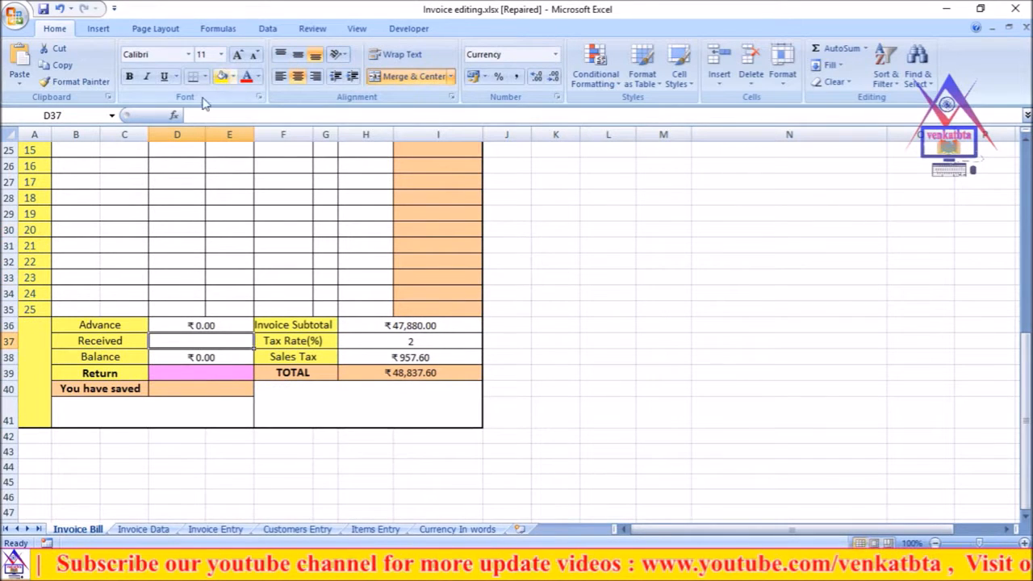
scroll(459, 238, "up", 8)
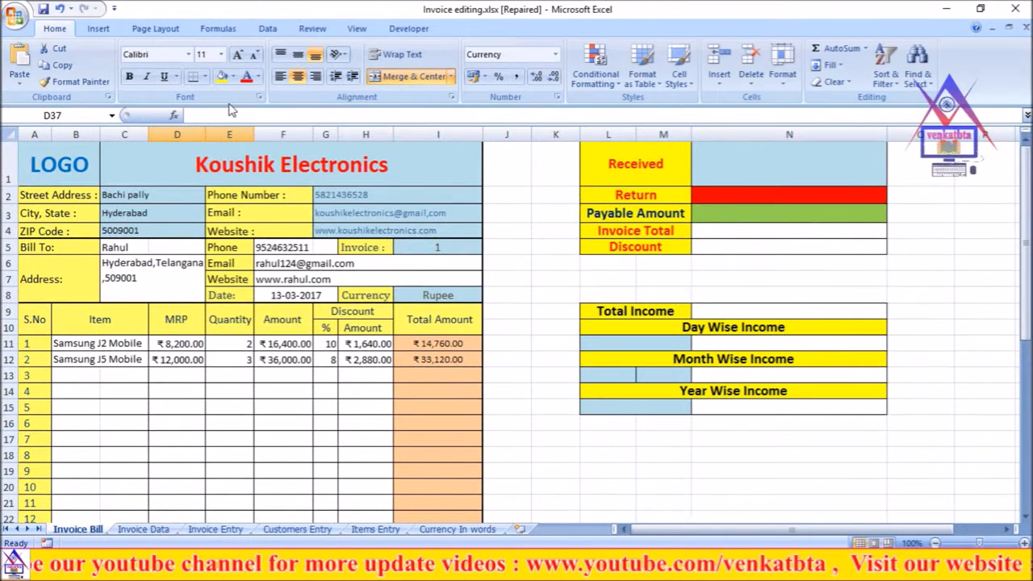
scroll(215, 118, "down", 5)
type("=")
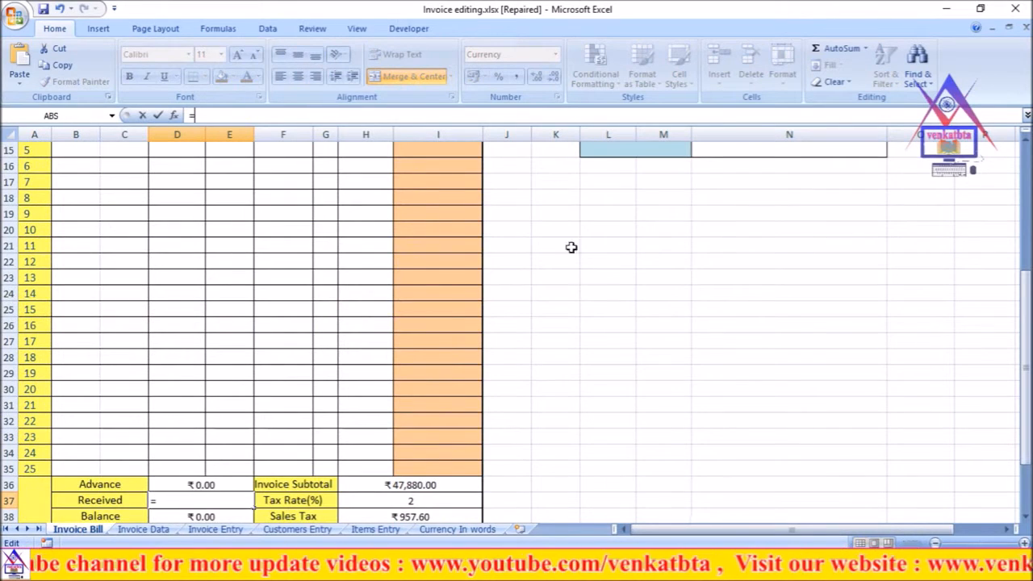
scroll(589, 253, "up", 5)
left_click(719, 173)
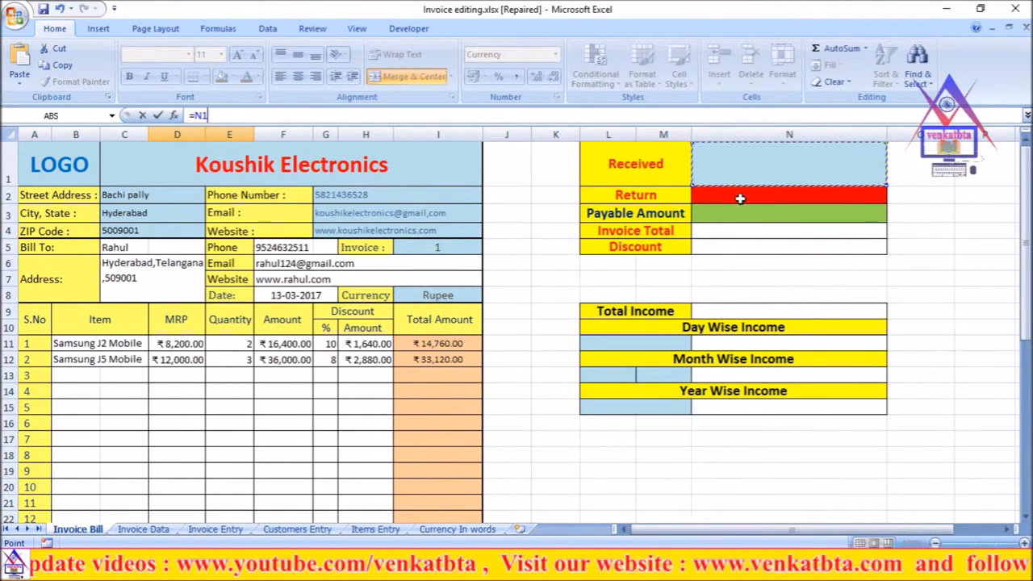
key("Return")
Enter the formula =(D37+D36)-(H39+D38) in the bill's Return cell, D39, to subtract total plus balance from received plus advance.
scroll(598, 299, "down", 5)
left_click(241, 415)
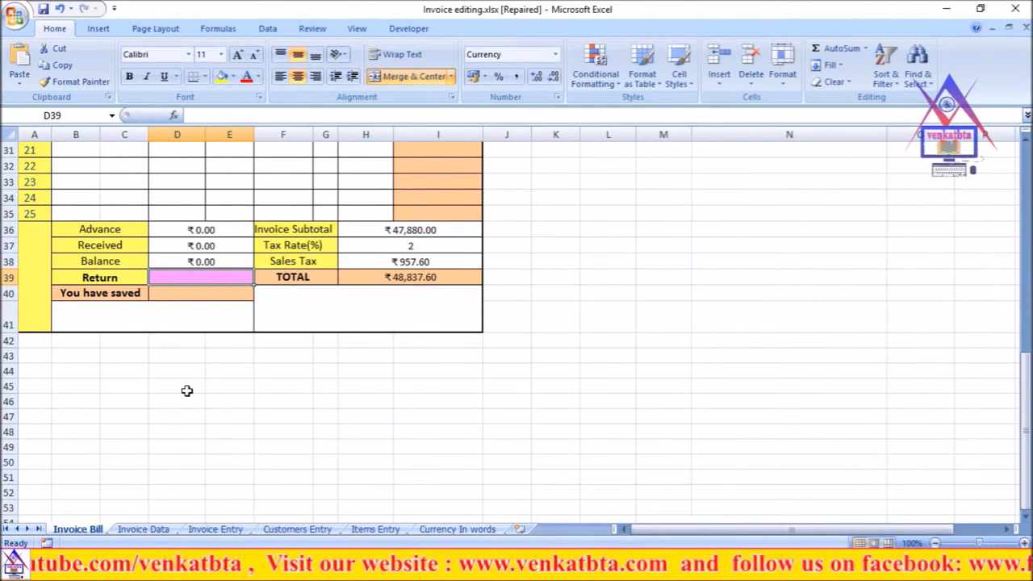
scroll(188, 414, "up", 1)
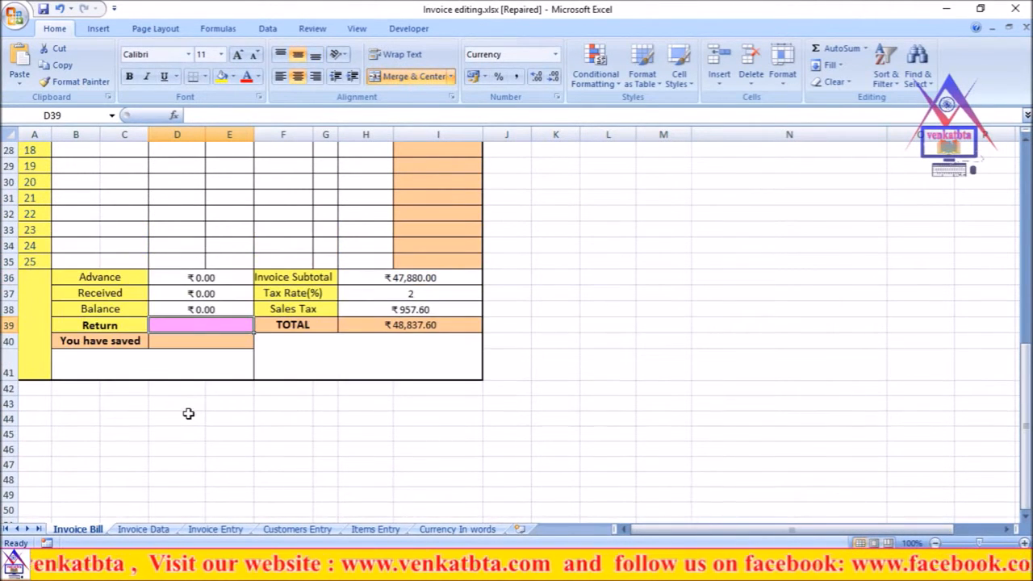
left_click(209, 117)
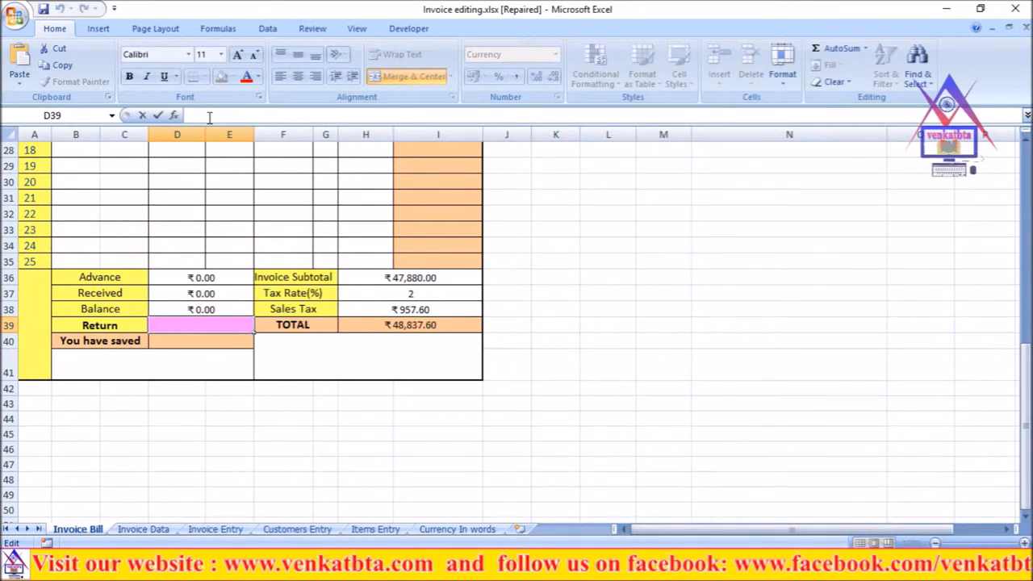
type("=")
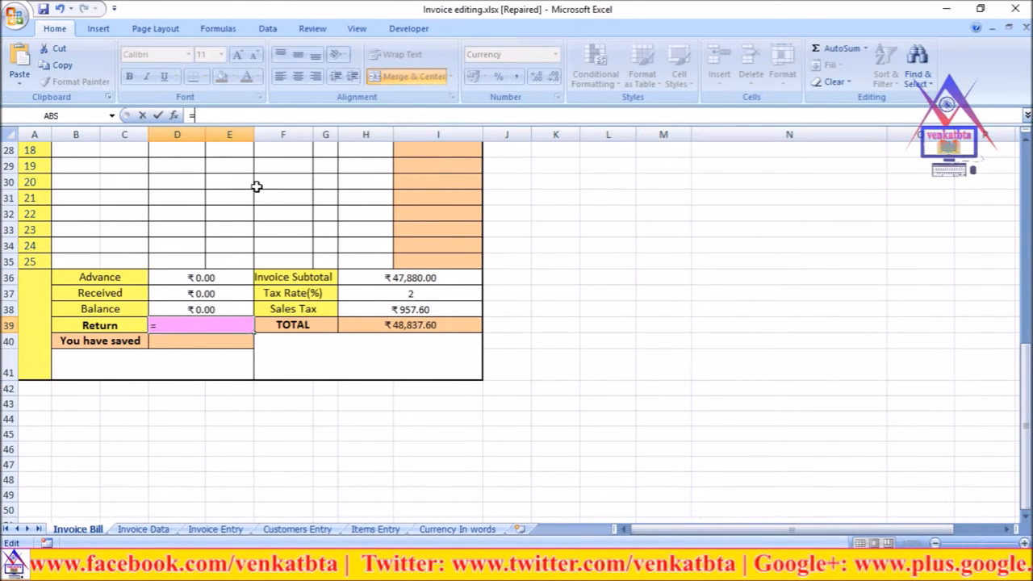
left_click(191, 292)
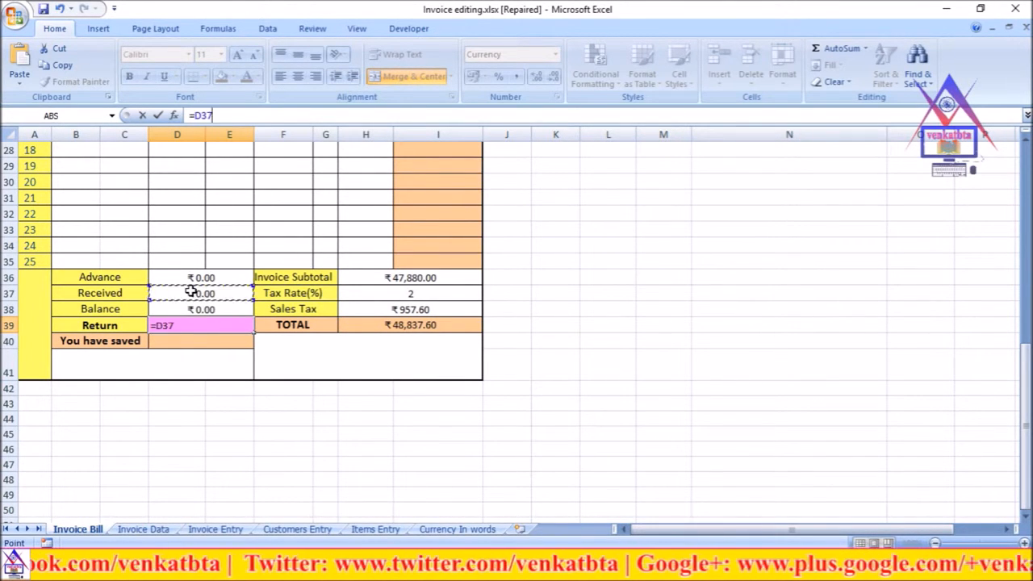
type("+")
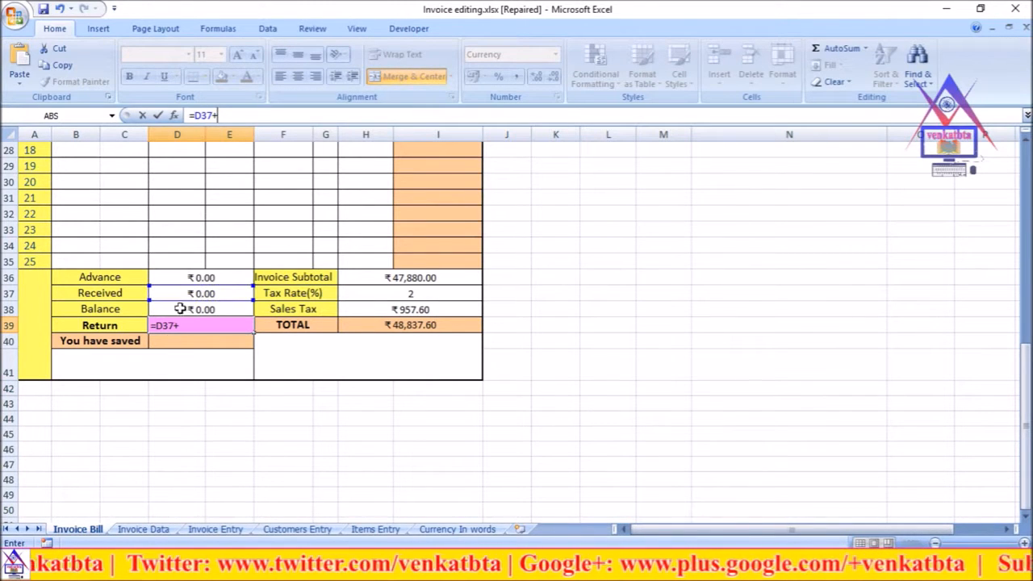
left_click(189, 278)
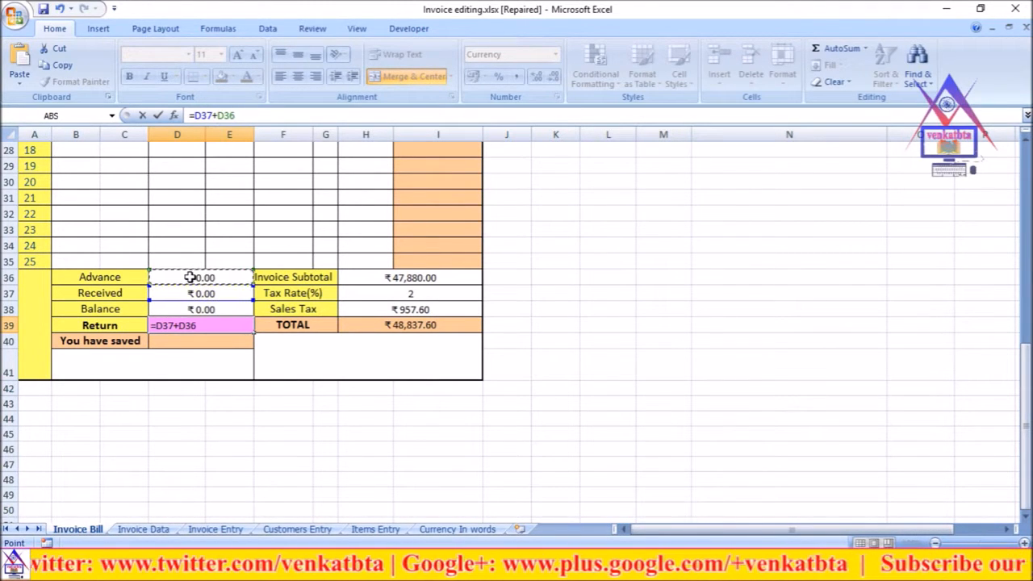
left_click(197, 115)
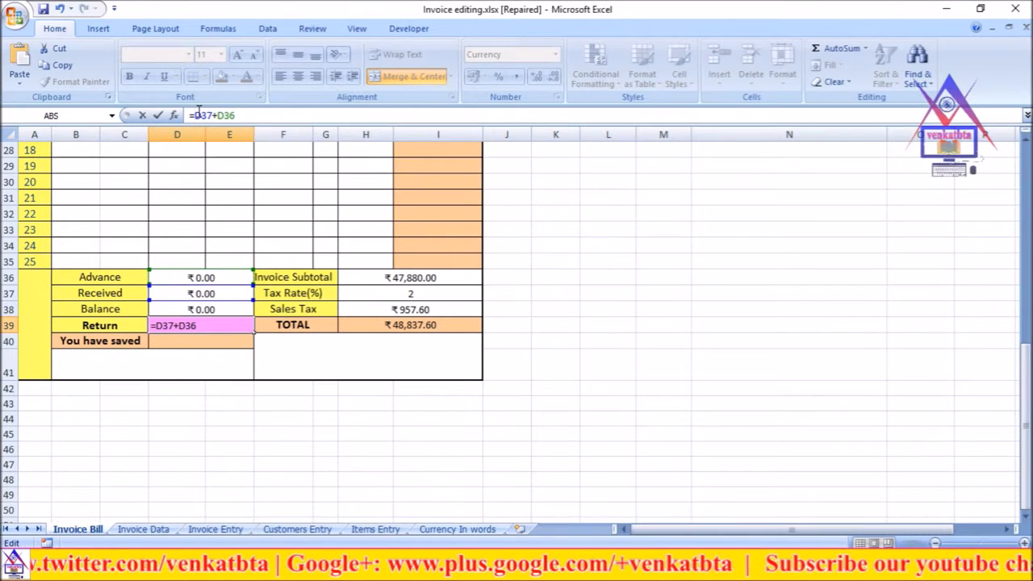
type("(")
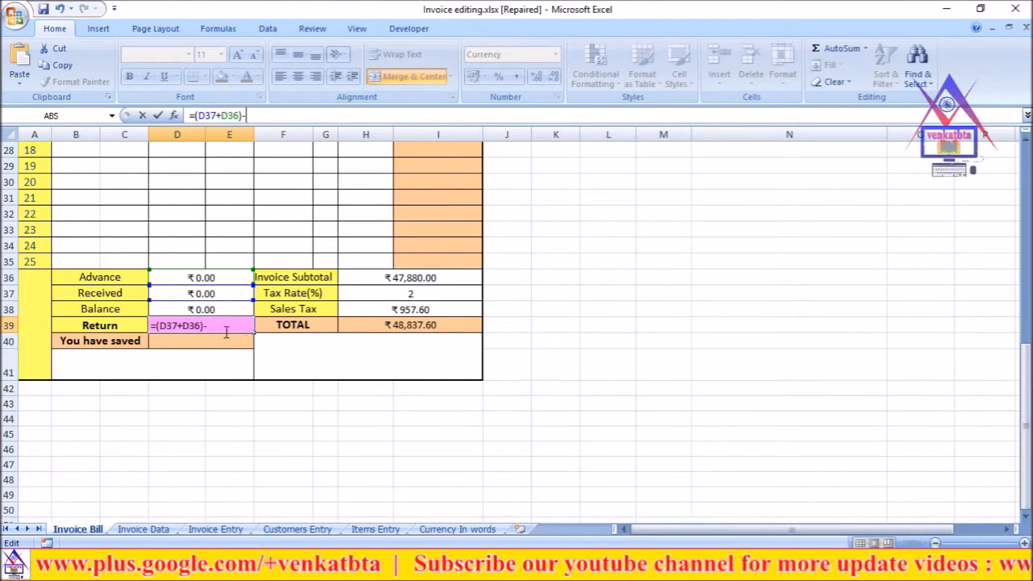
left_click(396, 325)
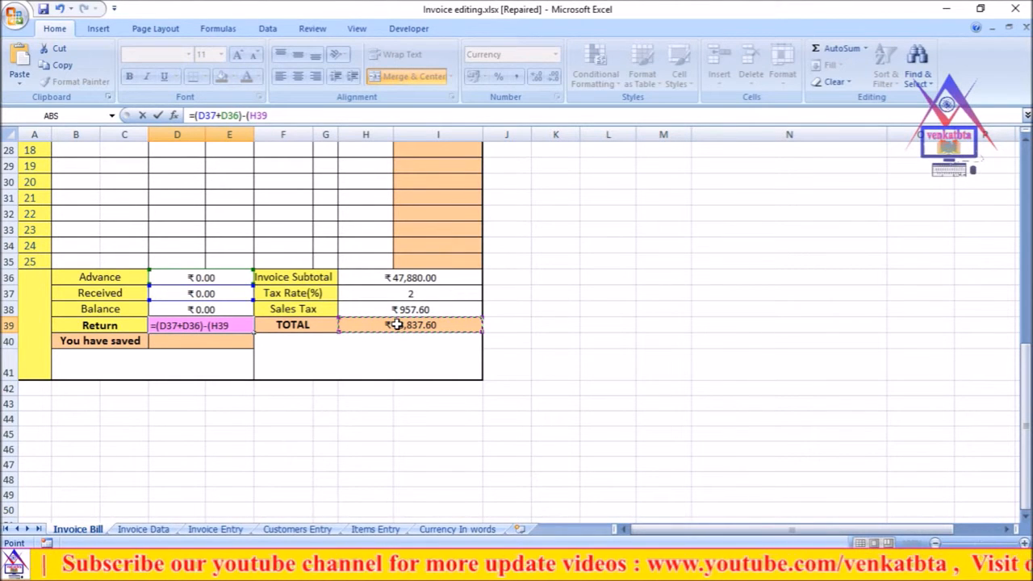
type("+")
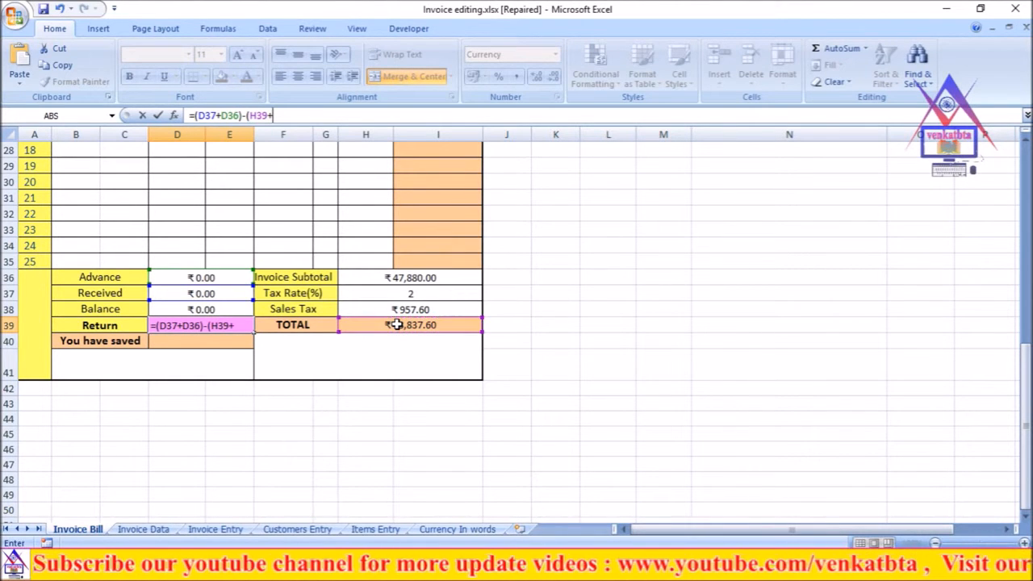
left_click(199, 310)
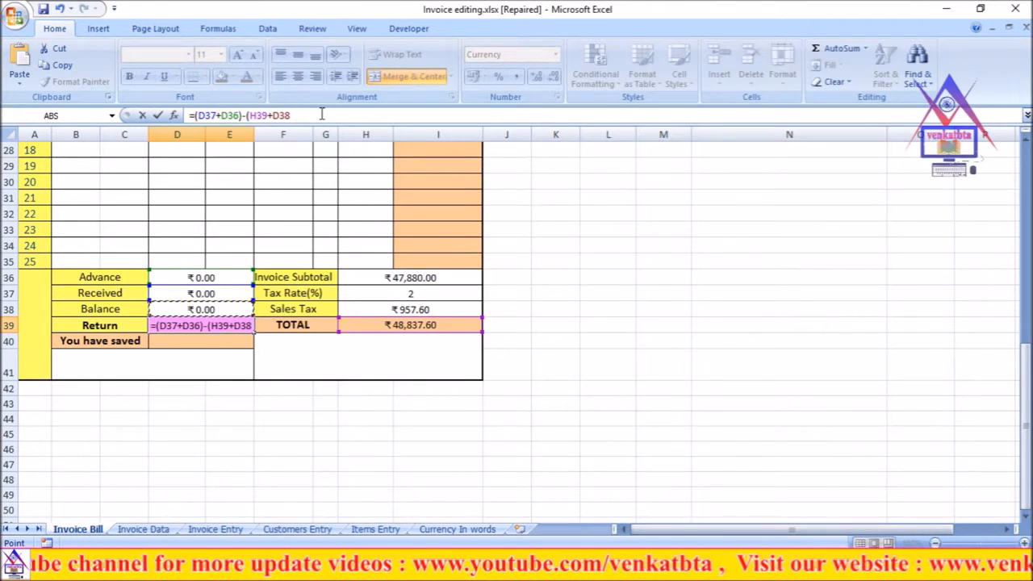
type(")")
key("Return")
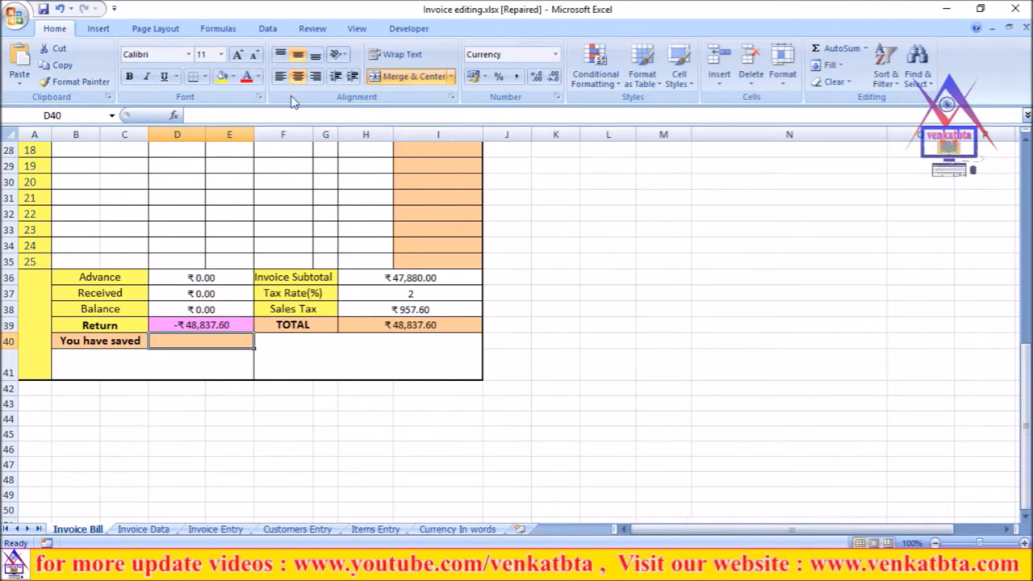
left_click(287, 434)
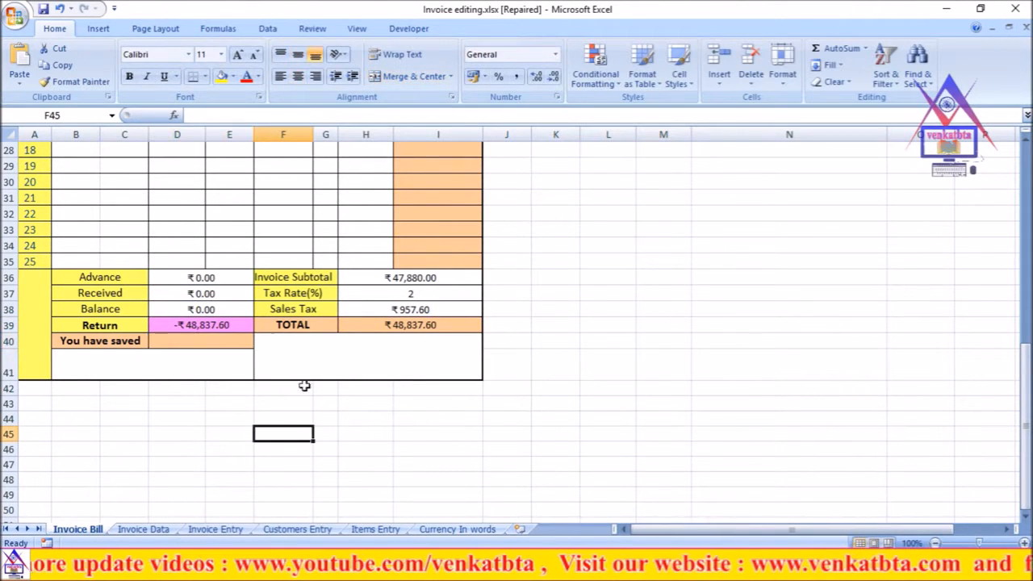
Enter =SUM(H11:H35) in the You have saved cell, D40, to add up the discount amounts of all item rows.
left_click(187, 339)
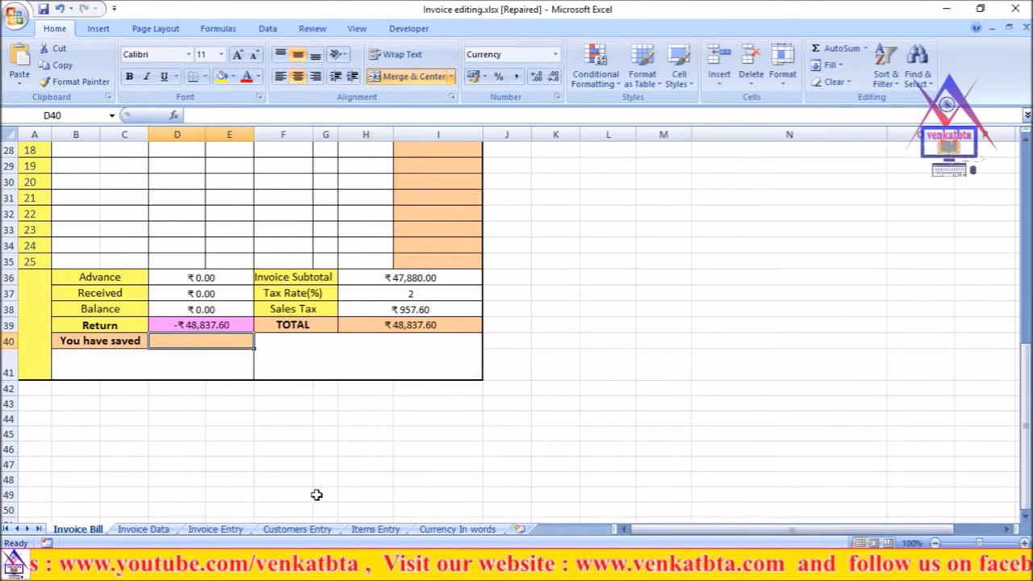
scroll(316, 495, "up", 2)
scroll(246, 228, "down", 2)
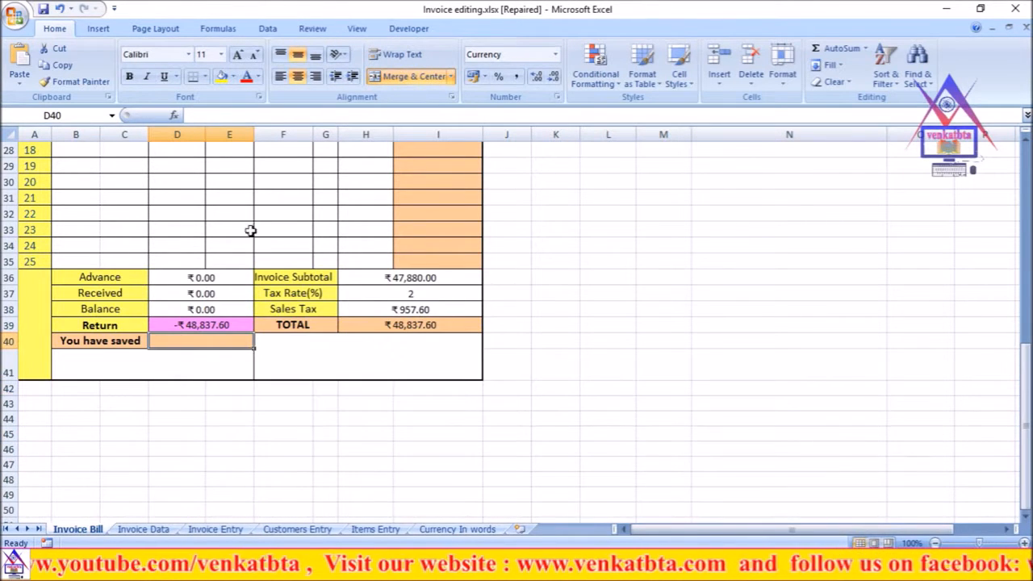
left_click(201, 115)
type("=")
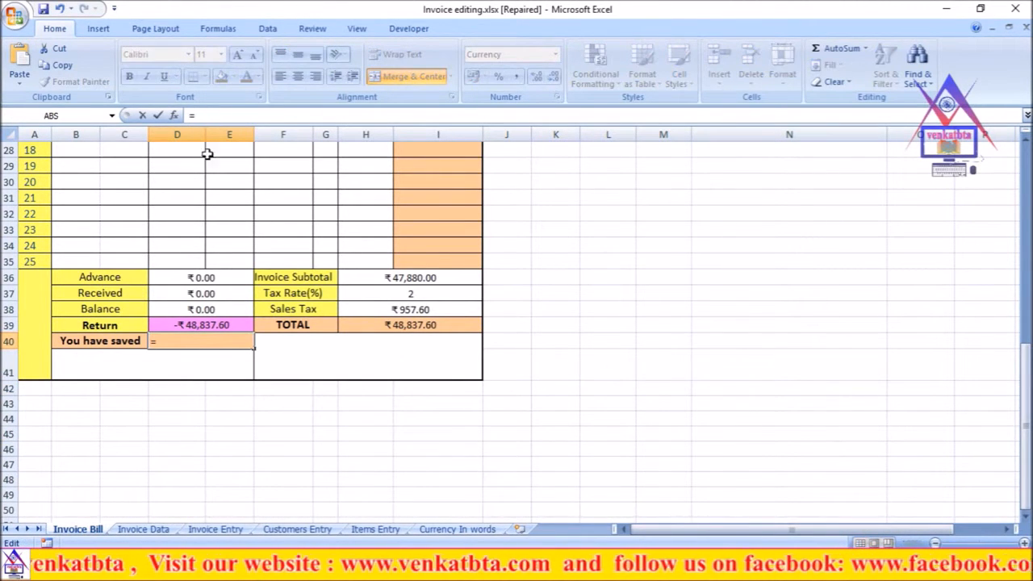
type("sum")
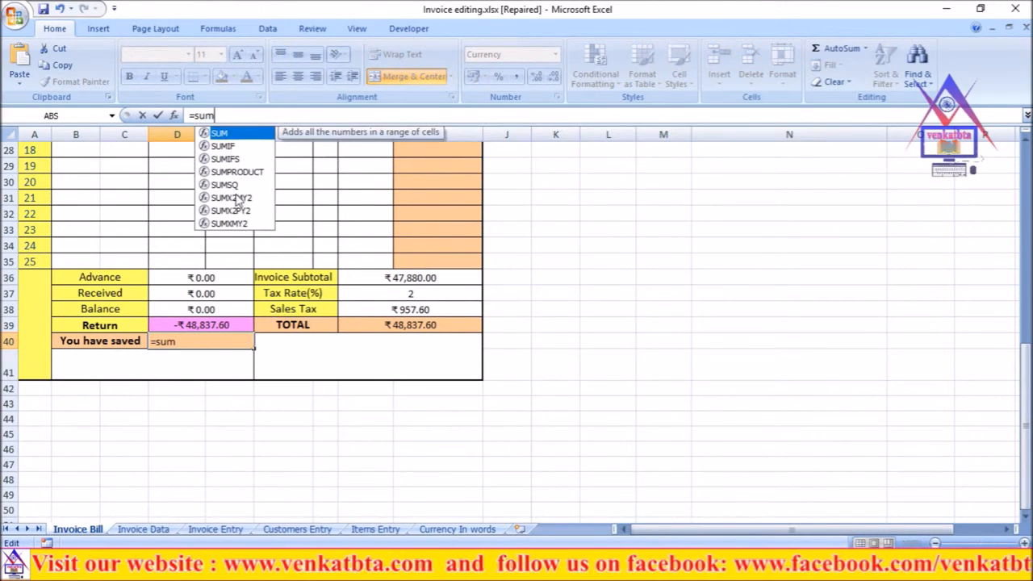
double_click(238, 134)
scroll(350, 178, "up", 9)
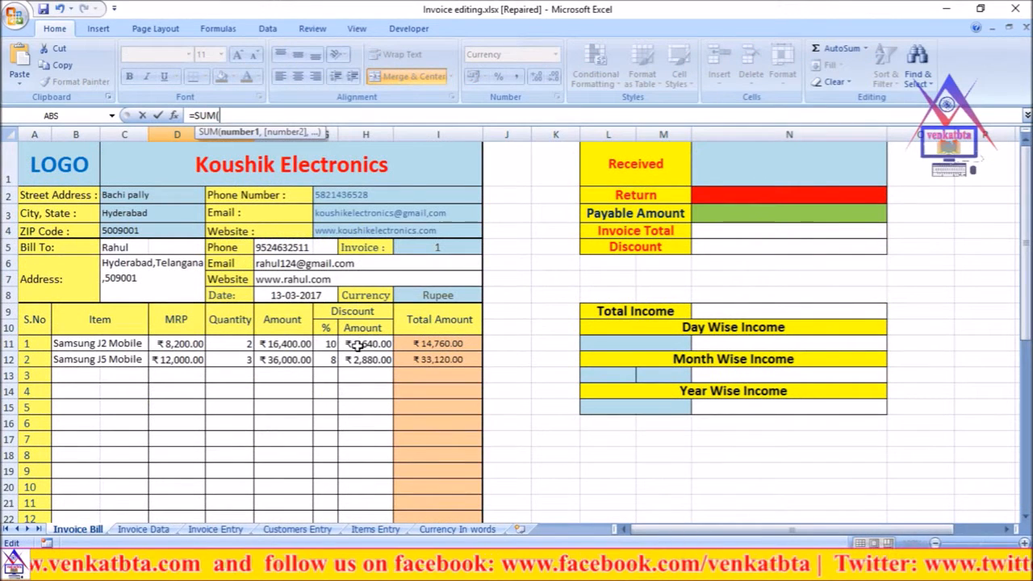
left_click_drag(361, 343, 368, 442)
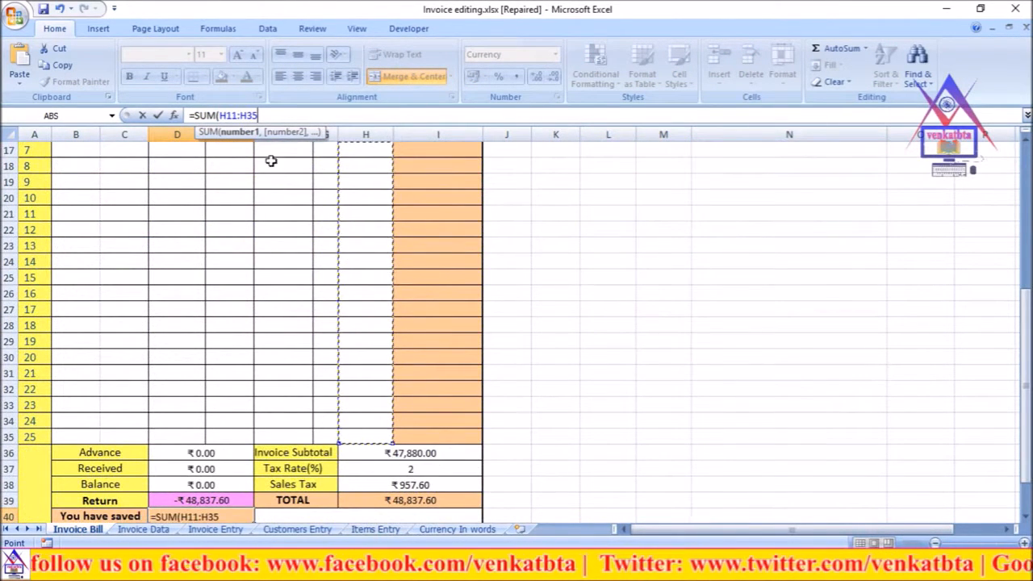
type(")")
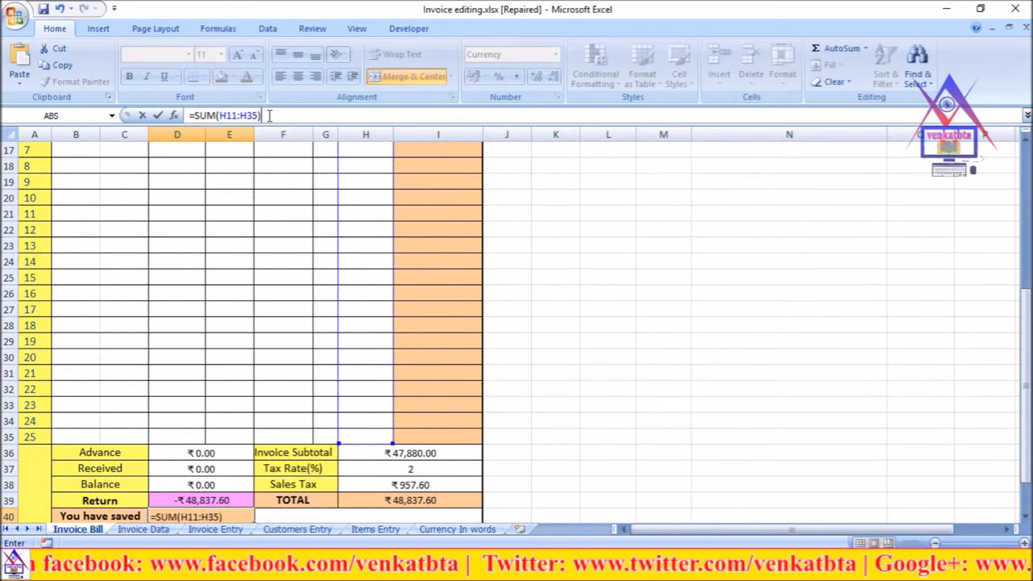
key("Return")
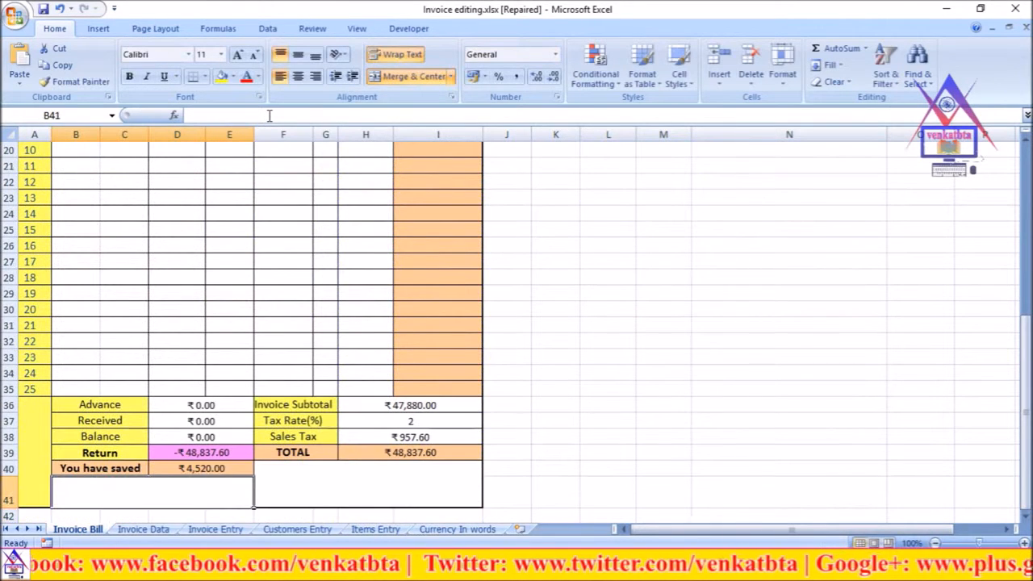
left_click(651, 339)
scroll(328, 353, "down", 1)
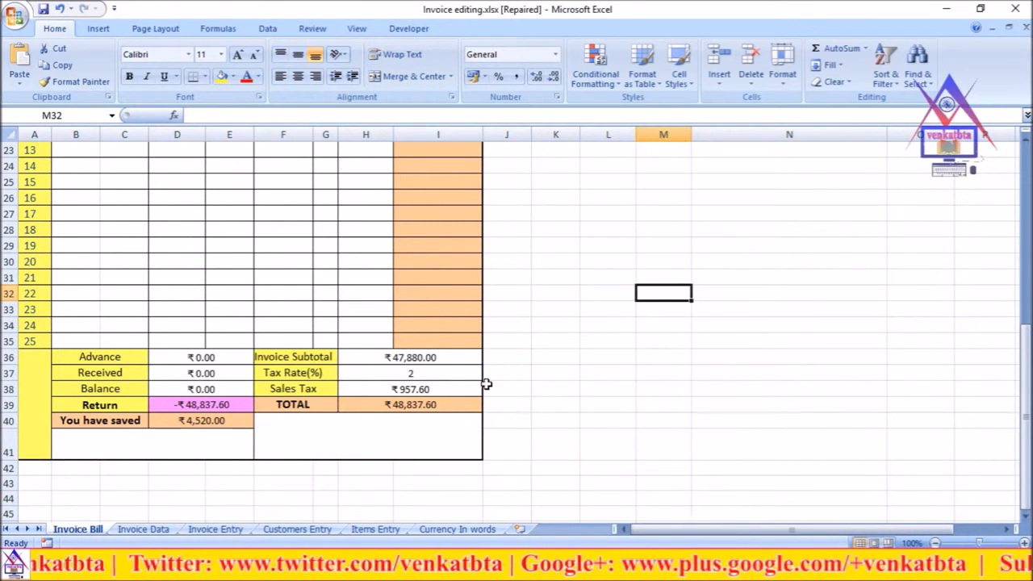
left_click(534, 408)
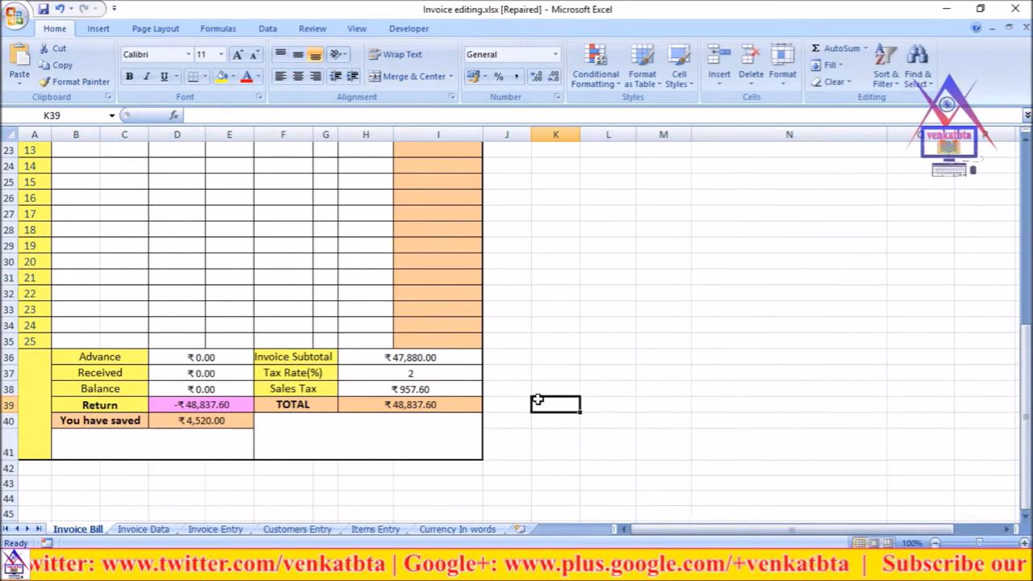
Link the Return cell beside the invoice, N2, to the bill's Return amount with the formula =D39.
scroll(581, 342, "up", 7)
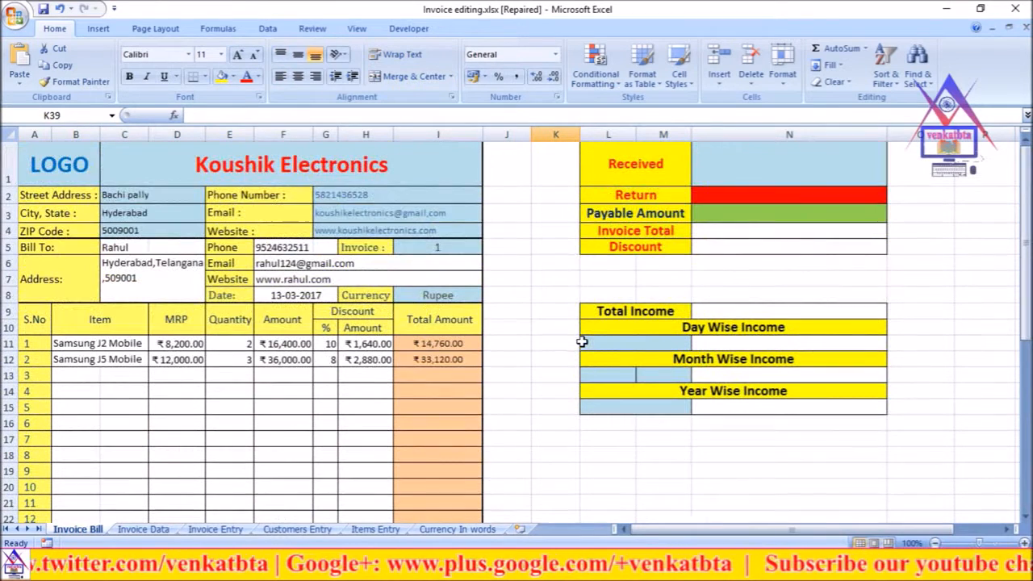
left_click(748, 167)
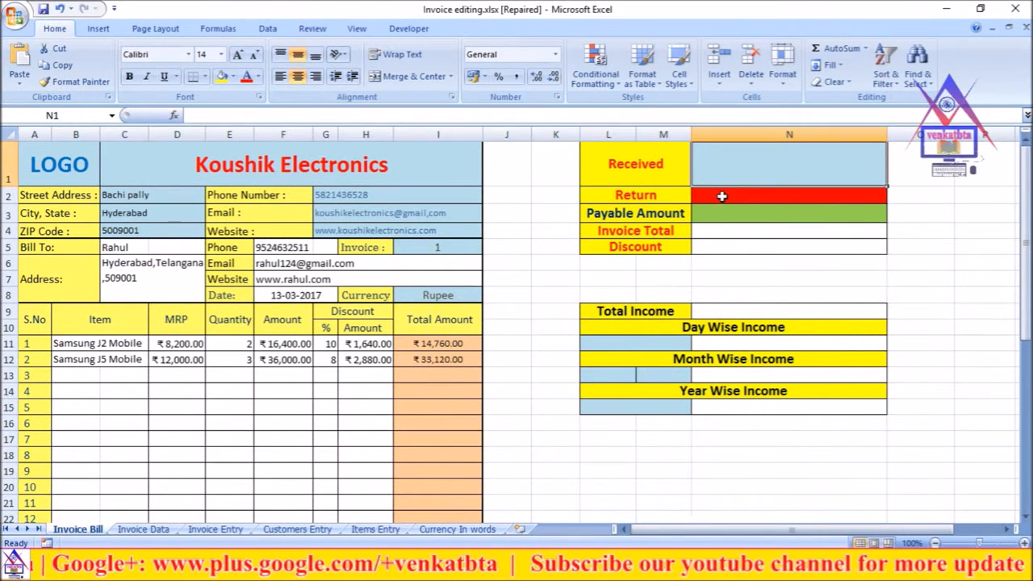
left_click(722, 196)
left_click(260, 117)
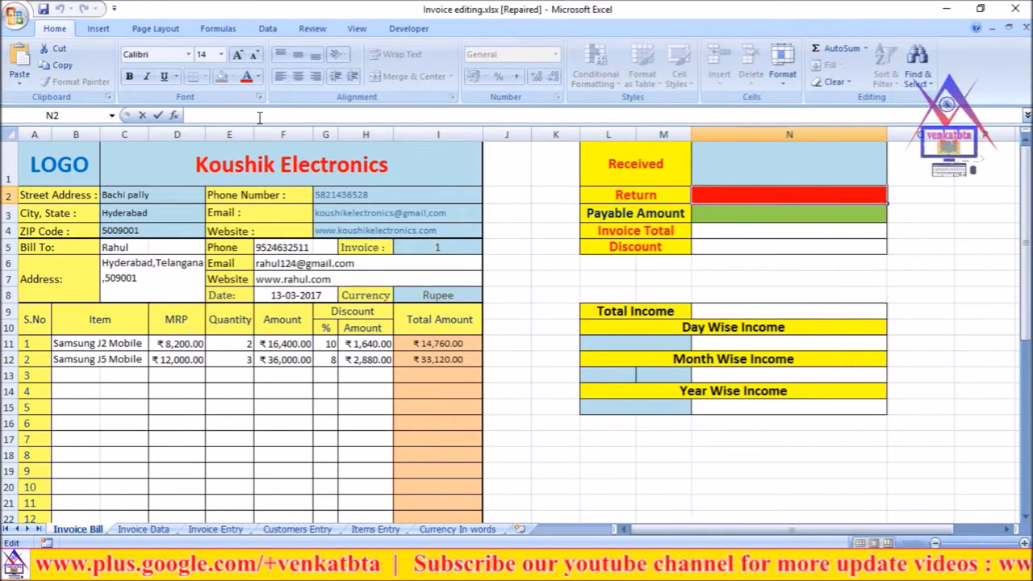
type("=")
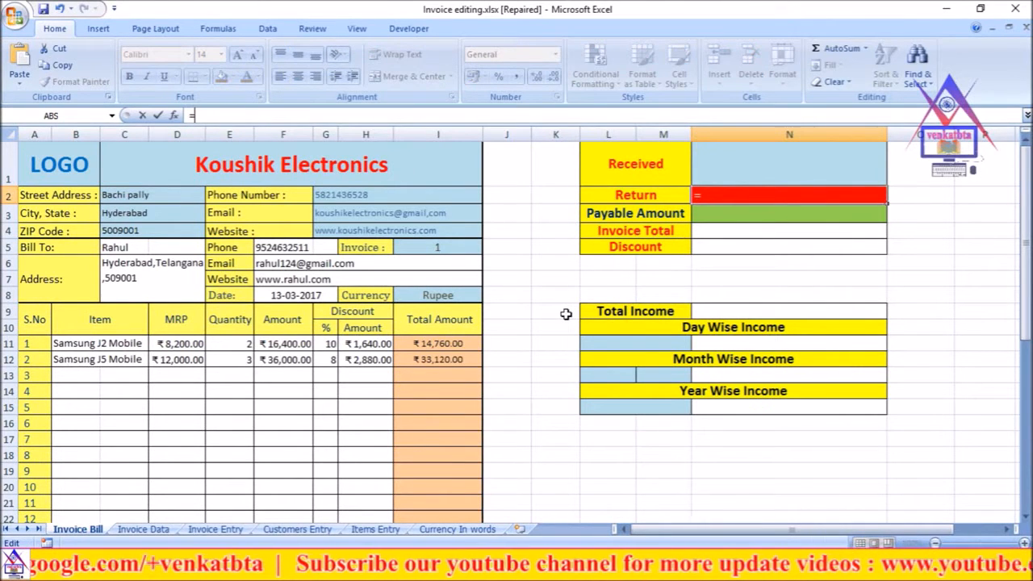
scroll(566, 313, "down", 7)
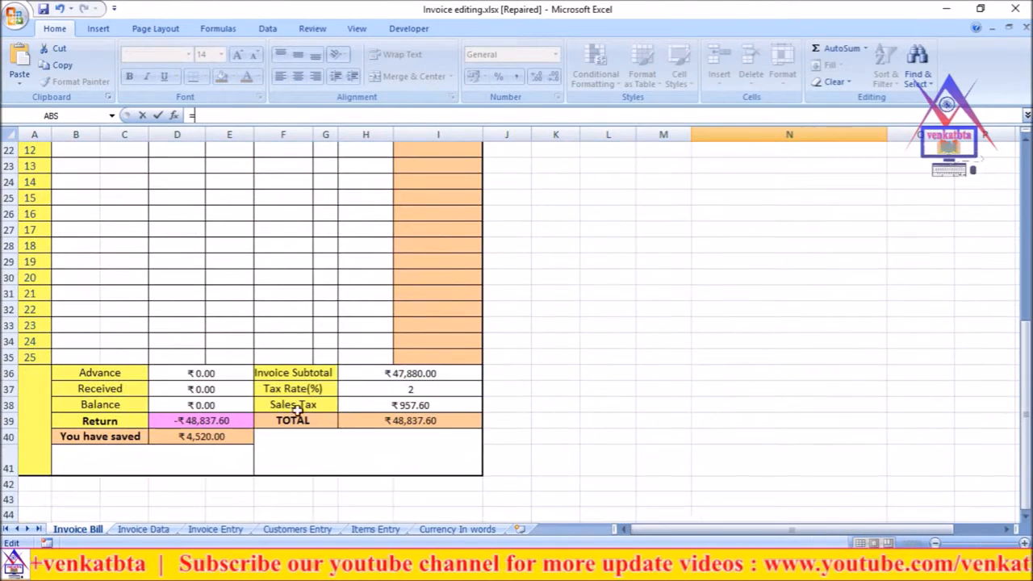
left_click(178, 421)
key("Return")
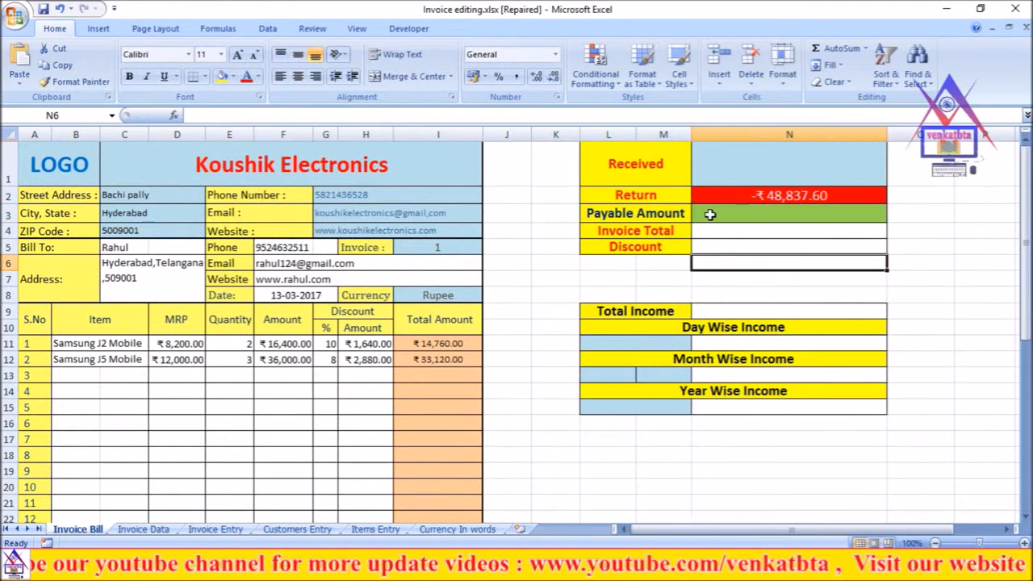
Link the Payable Amount cell, N3, to the bill's TOTAL amount with the formula =H39.
left_click(274, 114)
type("=")
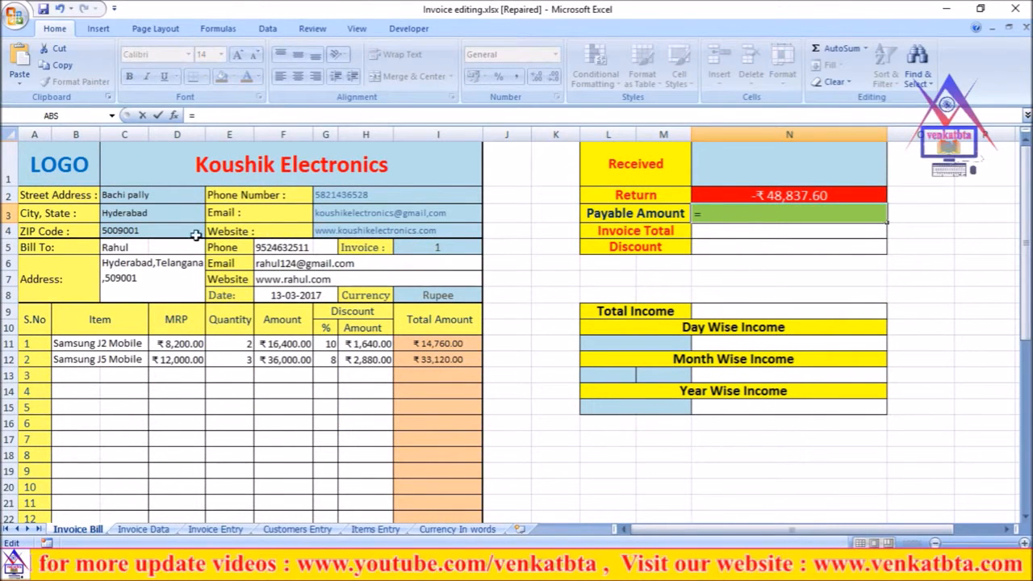
scroll(408, 354, "down", 5)
scroll(408, 354, "down", 3)
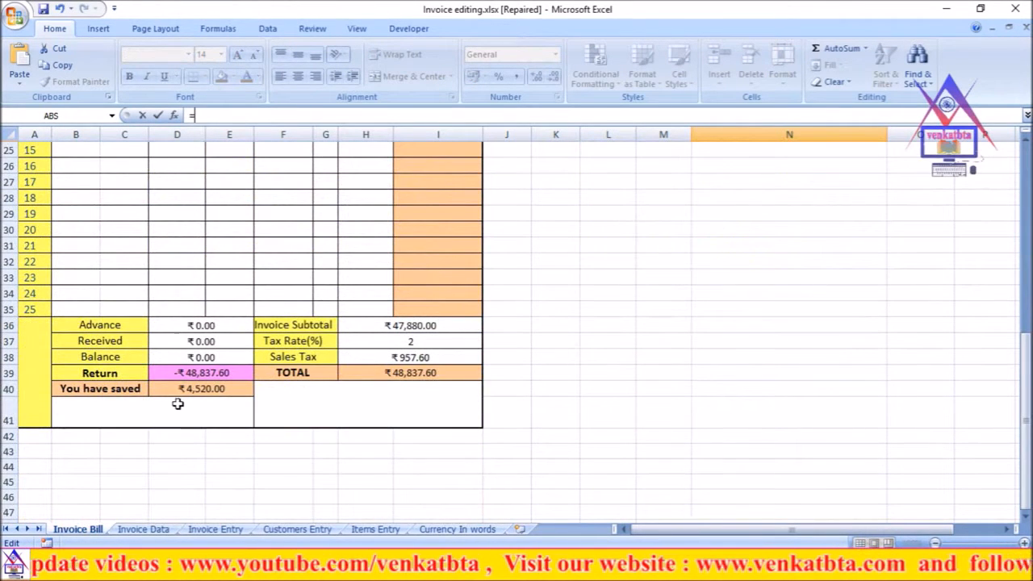
left_click(371, 373)
key("Escape")
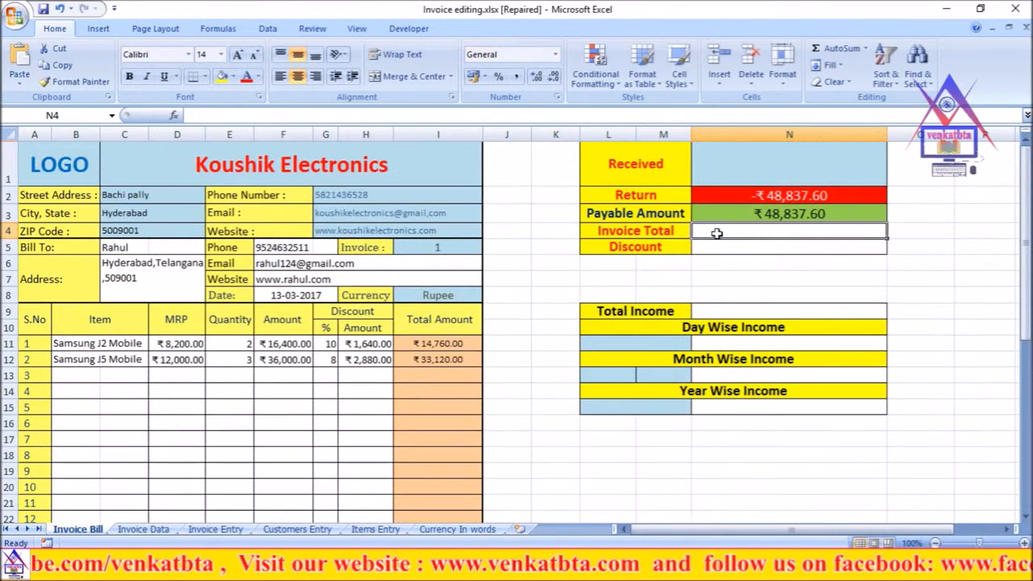
Enter the formula =N3+D40 in the Invoice Total cell, N4, to add the You have saved amount to the payable amount.
left_click(311, 116)
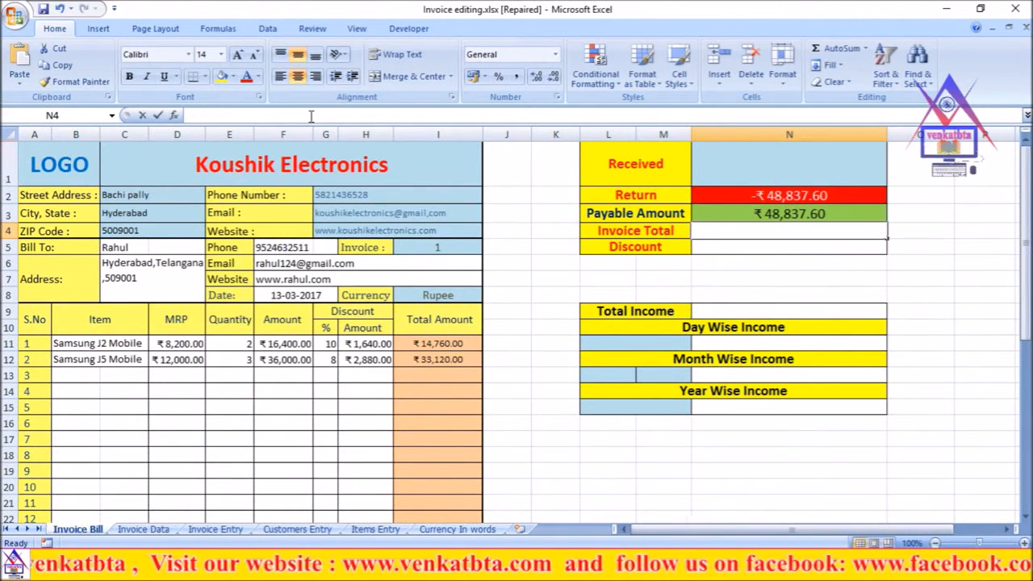
type("=")
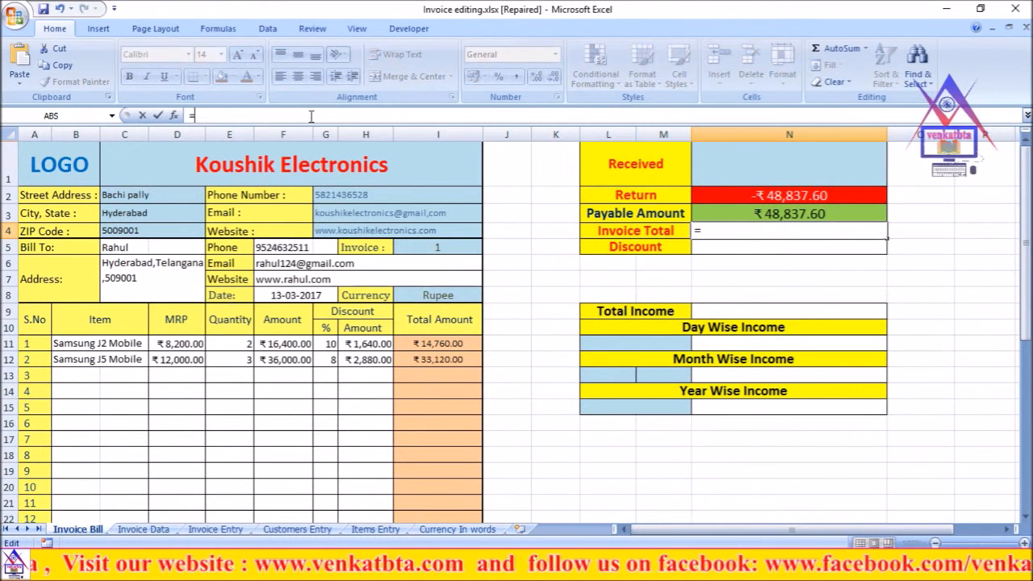
left_click(749, 213)
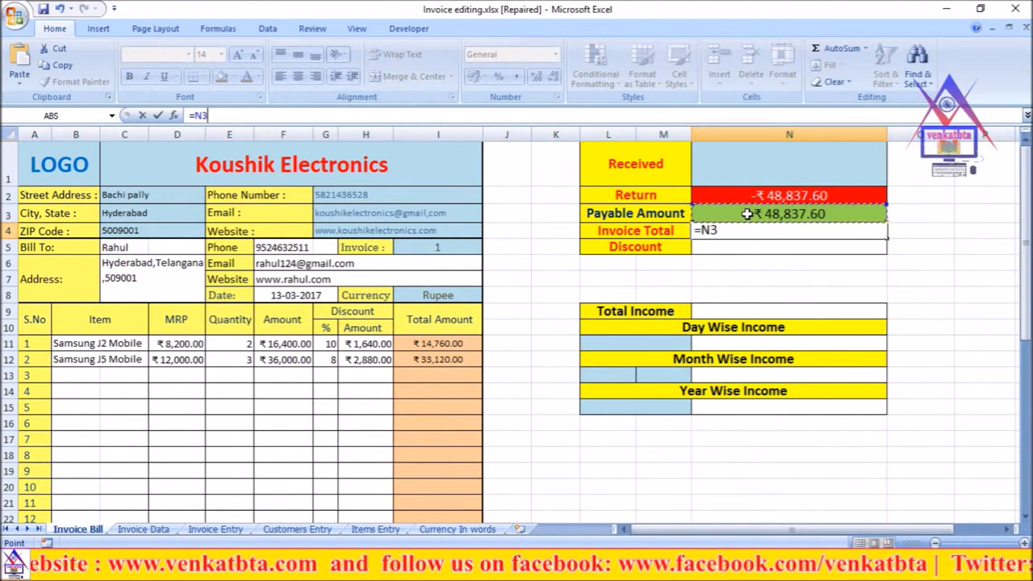
type("+")
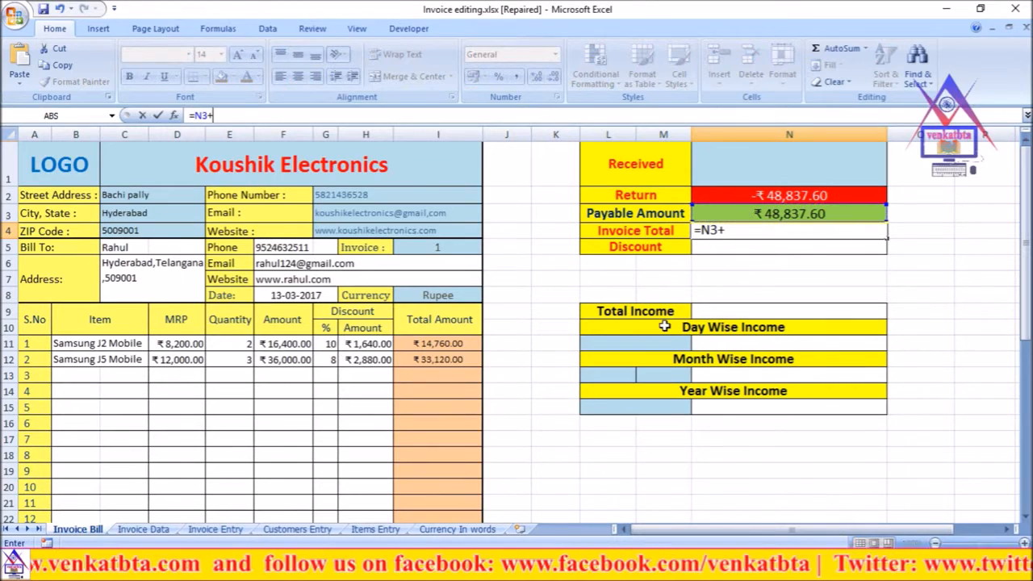
scroll(569, 362, "down", 7)
scroll(569, 365, "up", 7)
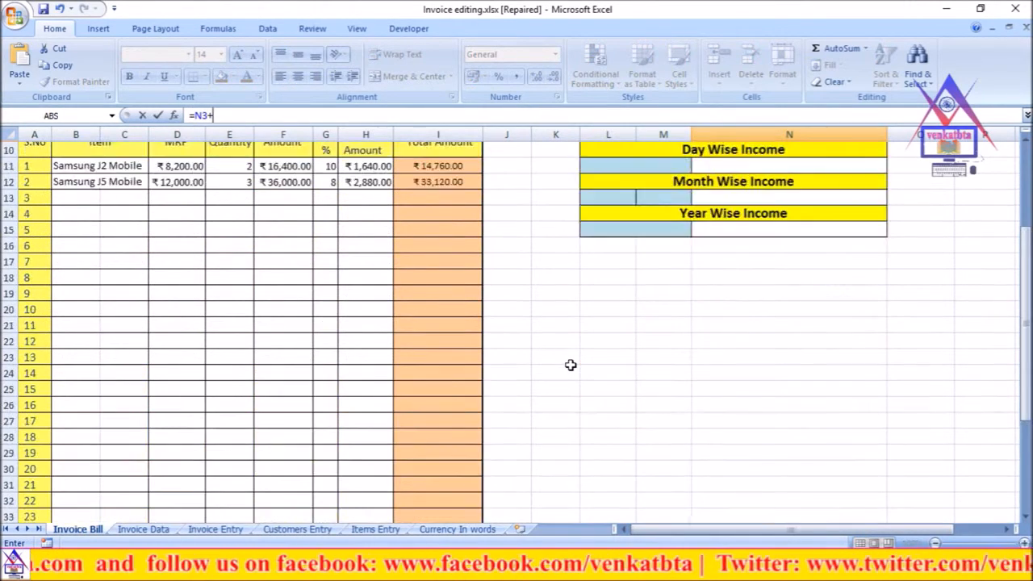
scroll(569, 365, "down", 9)
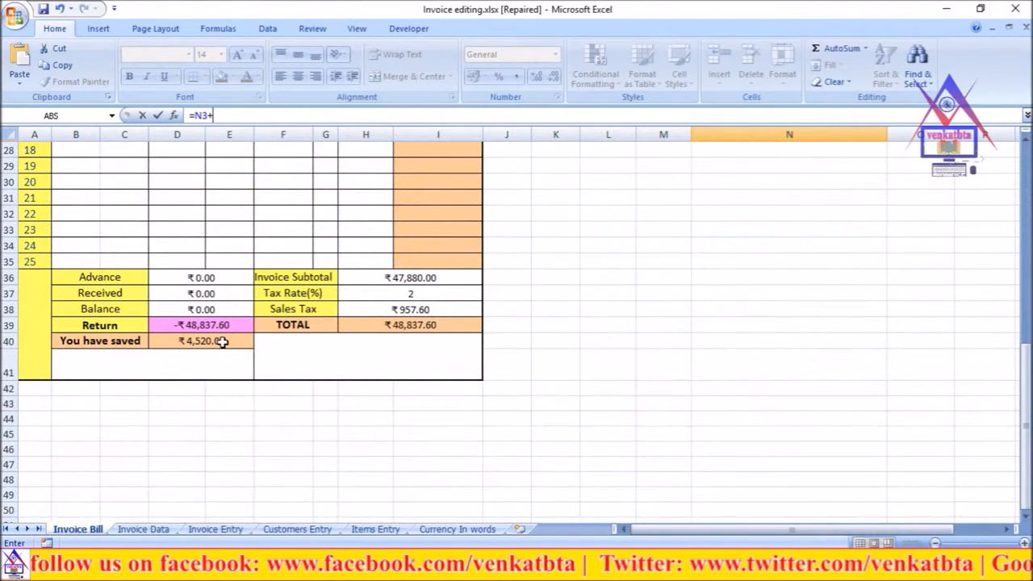
left_click(224, 339)
key("Return")
scroll(575, 407, "up", 2)
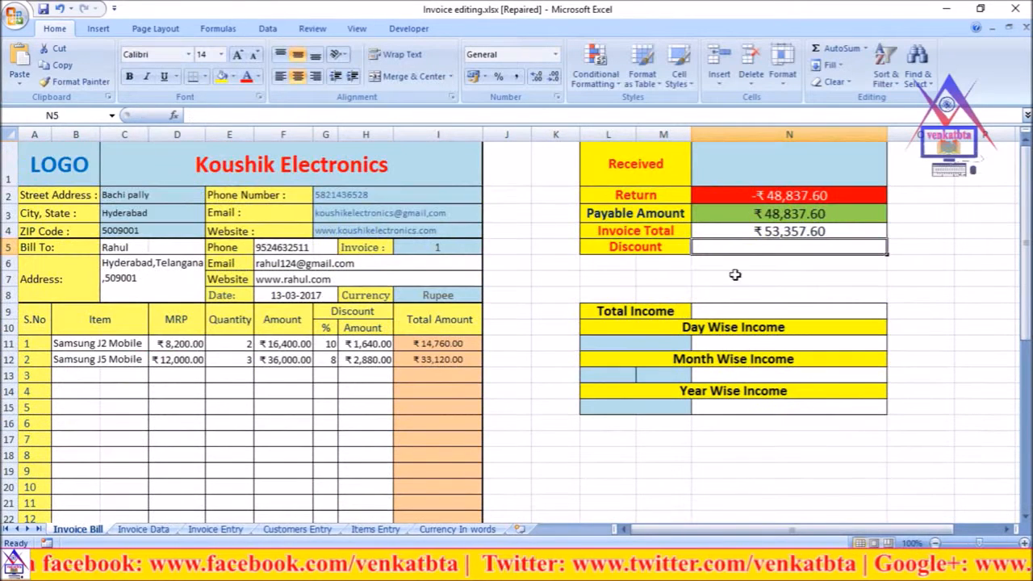
Link the Discount cell beside the invoice, N5, to the bill's You have saved amount with the formula =D40.
left_click(204, 115)
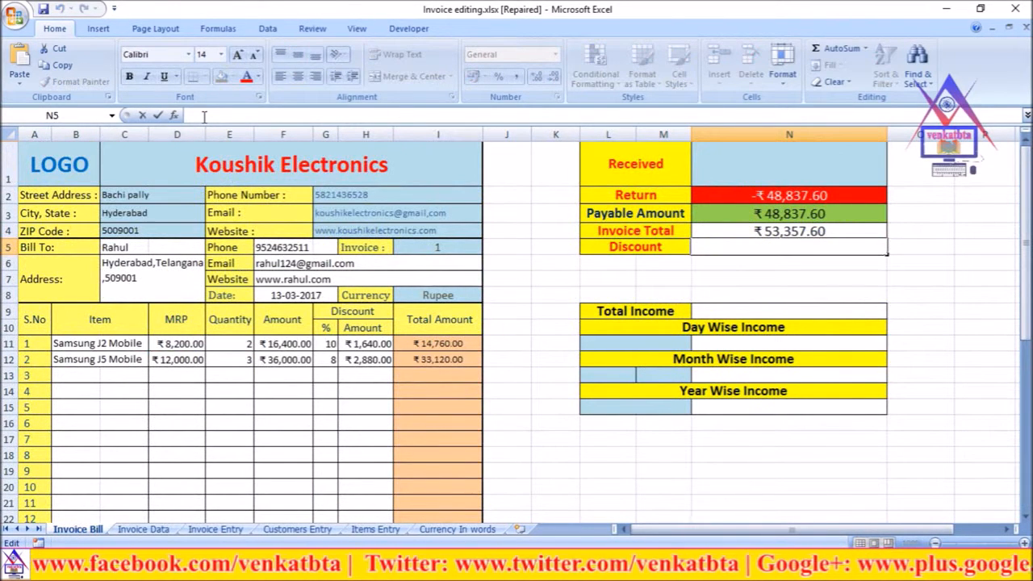
type("=")
scroll(498, 334, "down", 9)
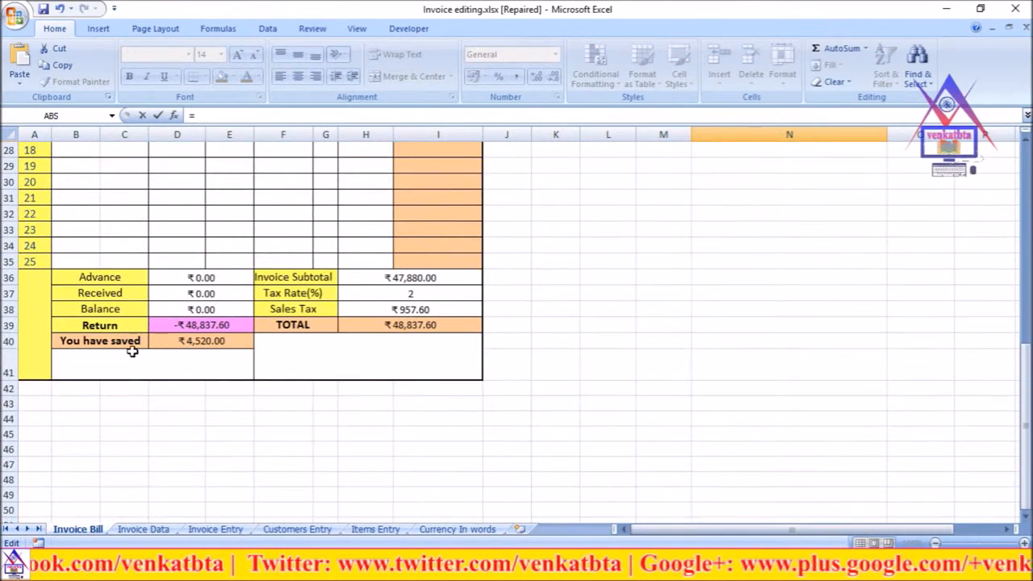
left_click(181, 342)
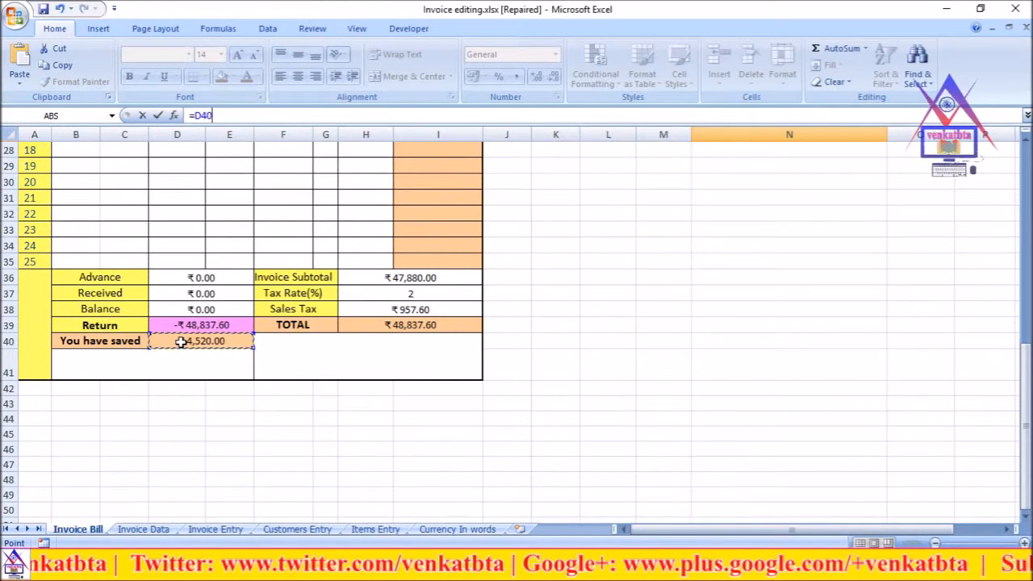
key("Return")
scroll(635, 421, "up", 2)
left_click(555, 278)
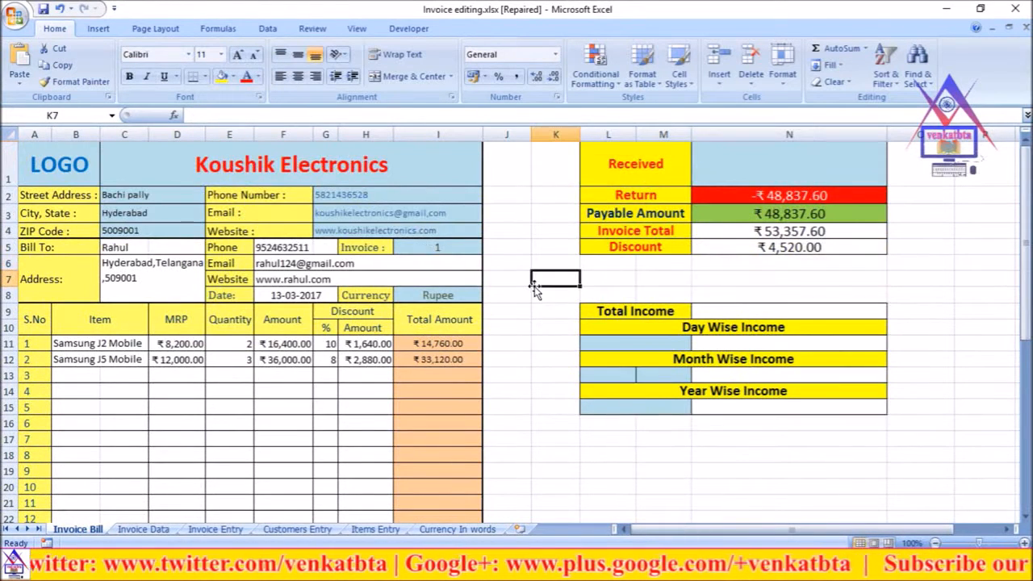
left_click(968, 278)
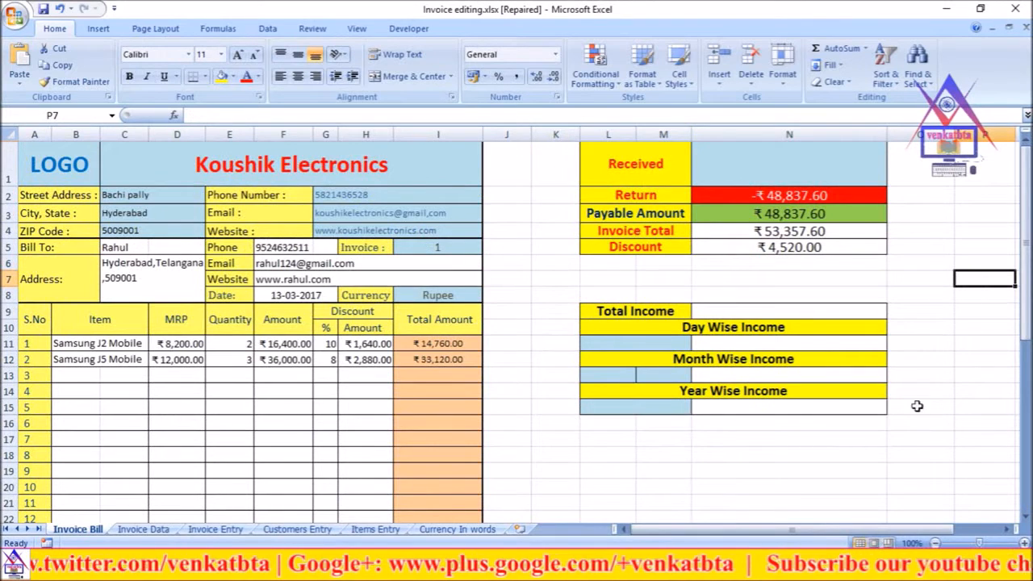
scroll(824, 422, "down", 2)
scroll(825, 422, "up", 2)
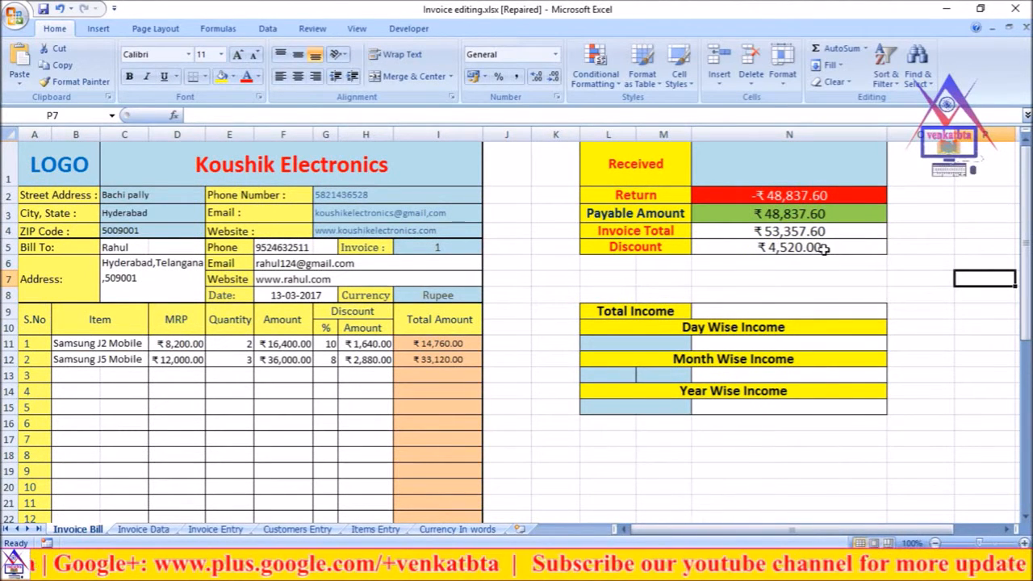
Enter =SUM(Table3[Invoice Total]) in the Total Income cell, N9, to add up the Invoice Total column of the Invoice Entry sheet.
left_click(735, 311)
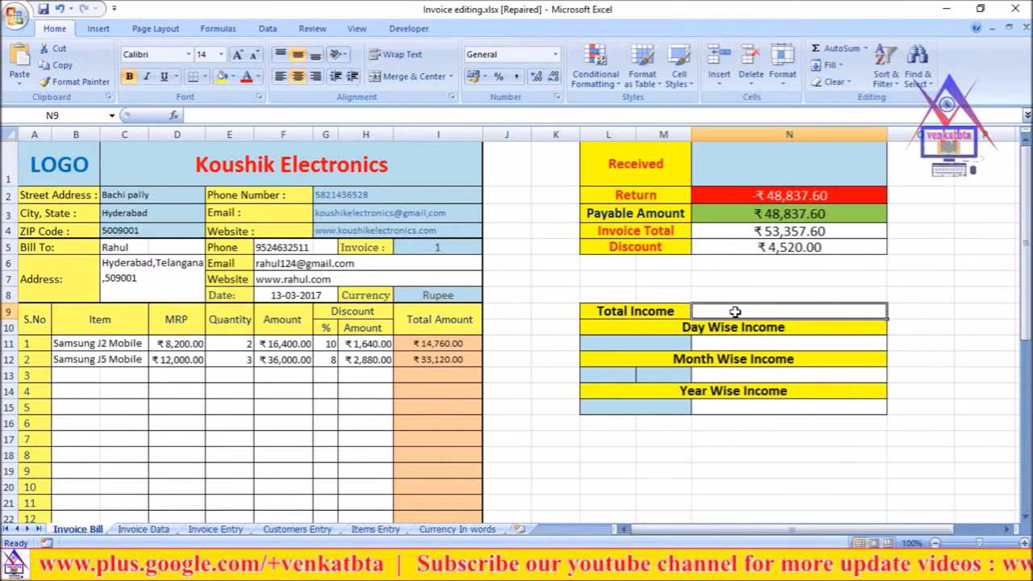
left_click(292, 113)
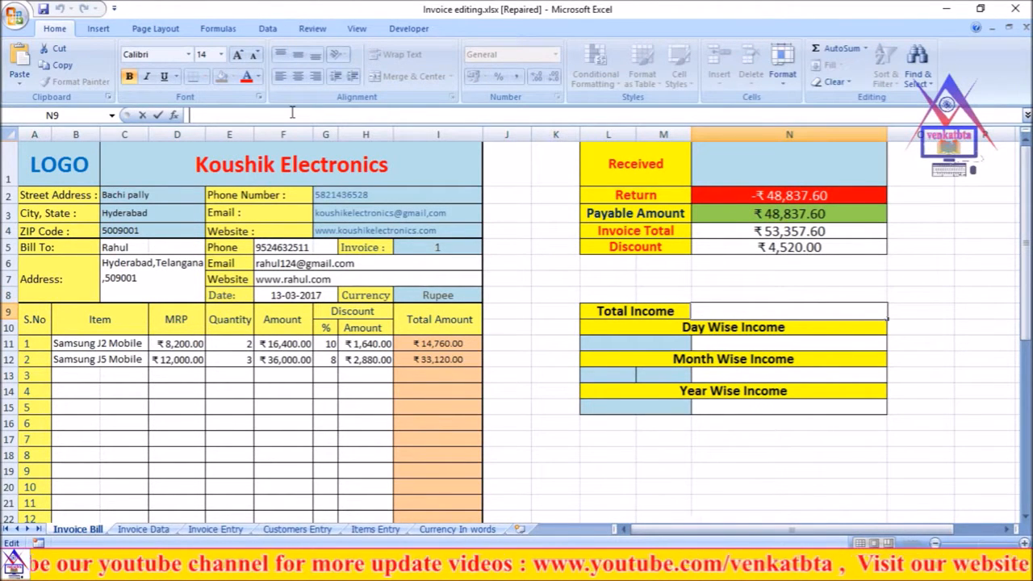
type("=")
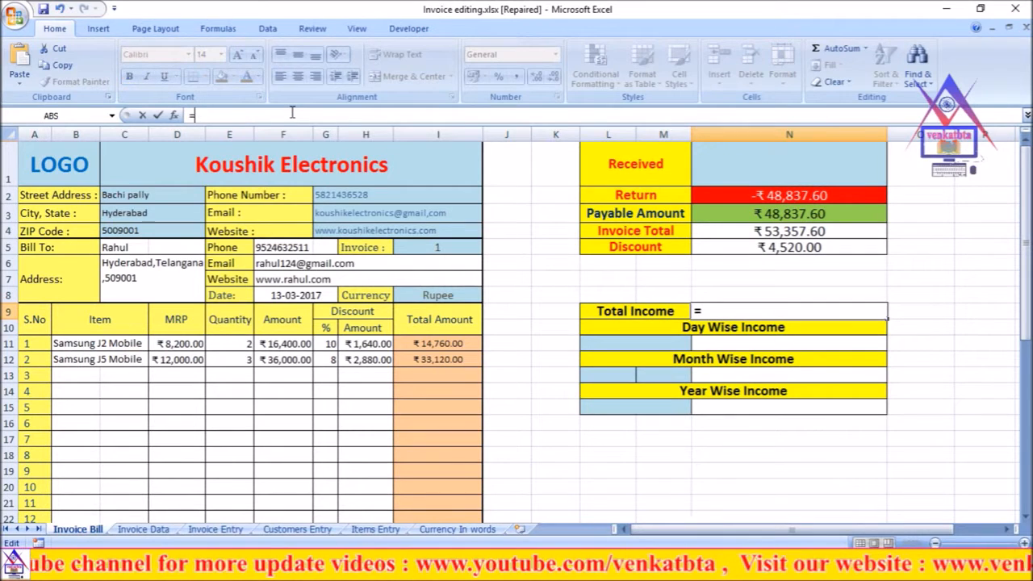
type("sum")
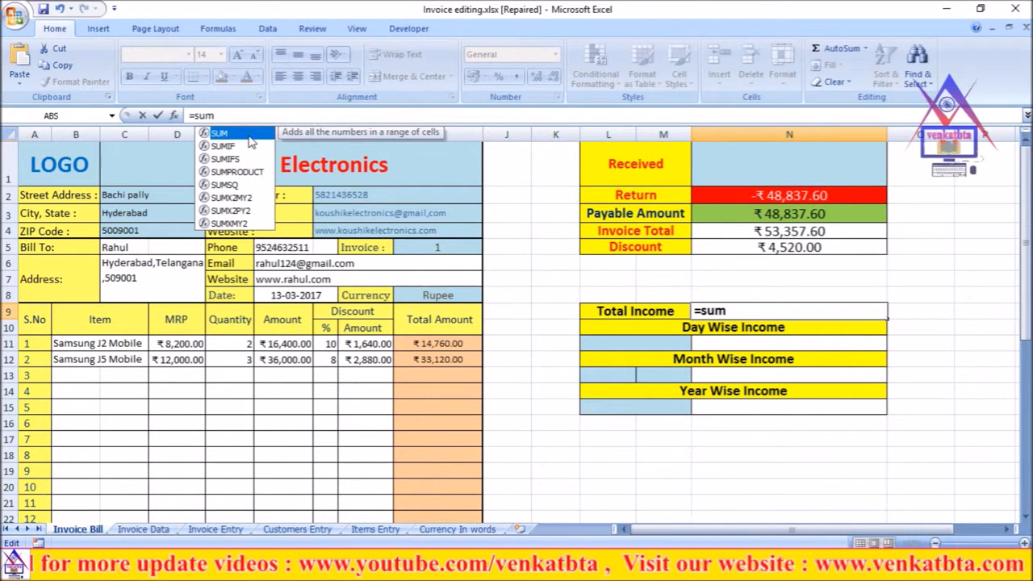
double_click(249, 134)
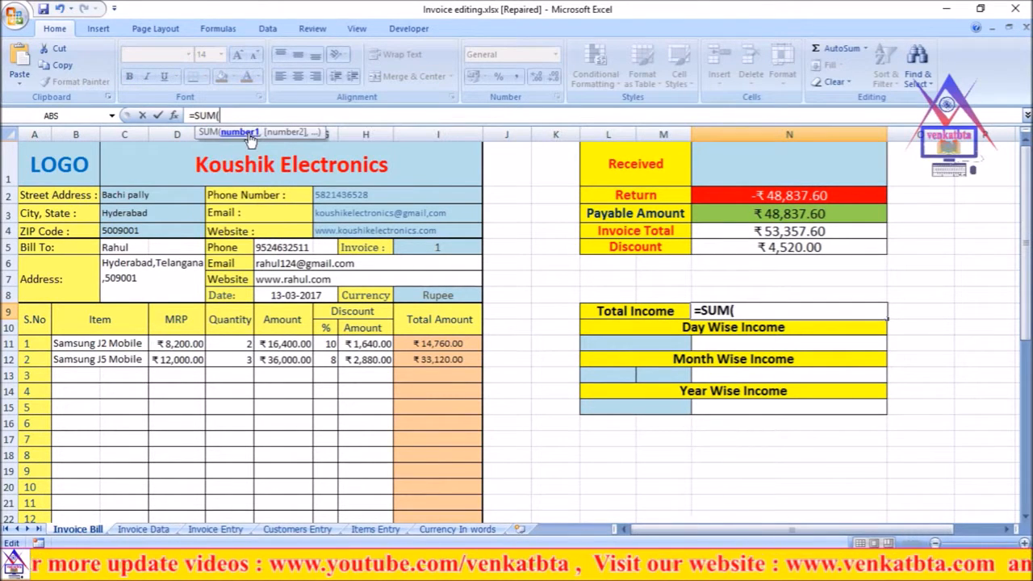
left_click(211, 530)
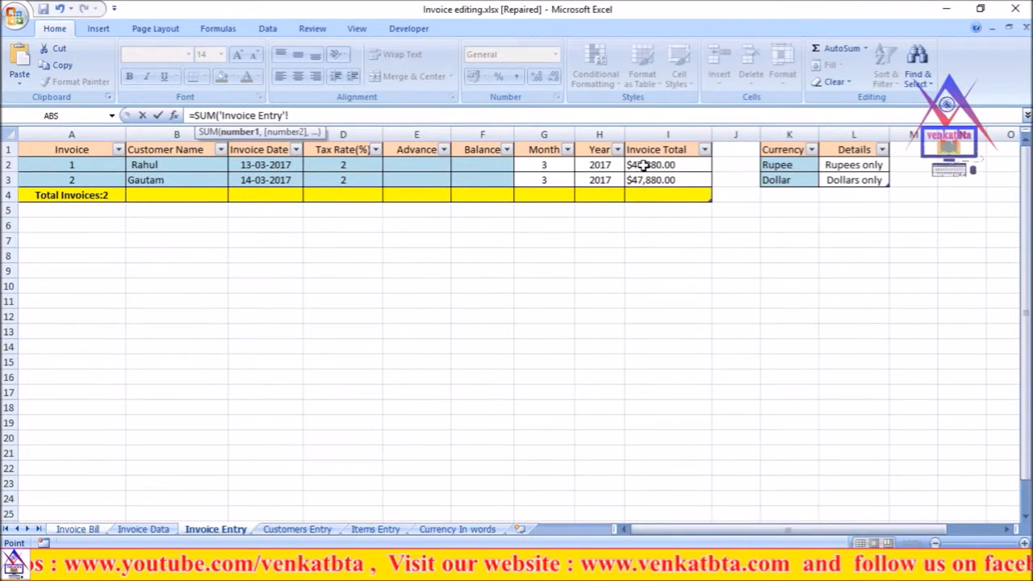
left_click_drag(643, 165, 646, 180)
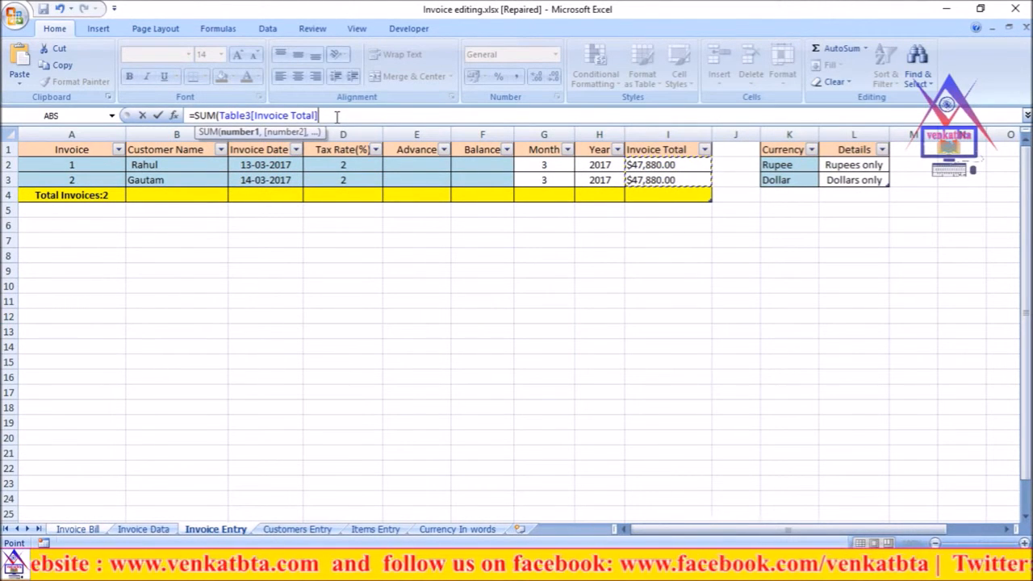
type(")")
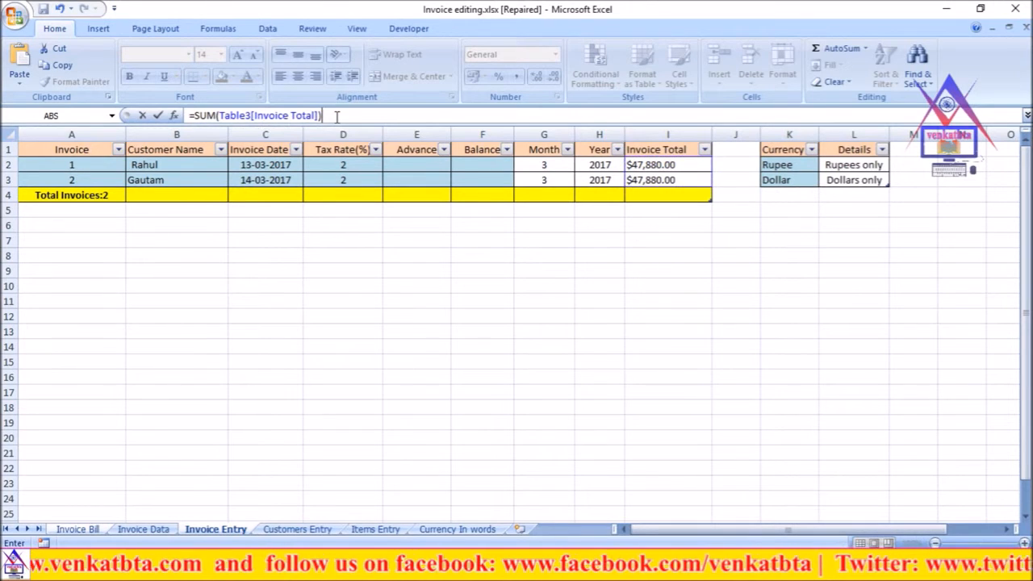
key("Return")
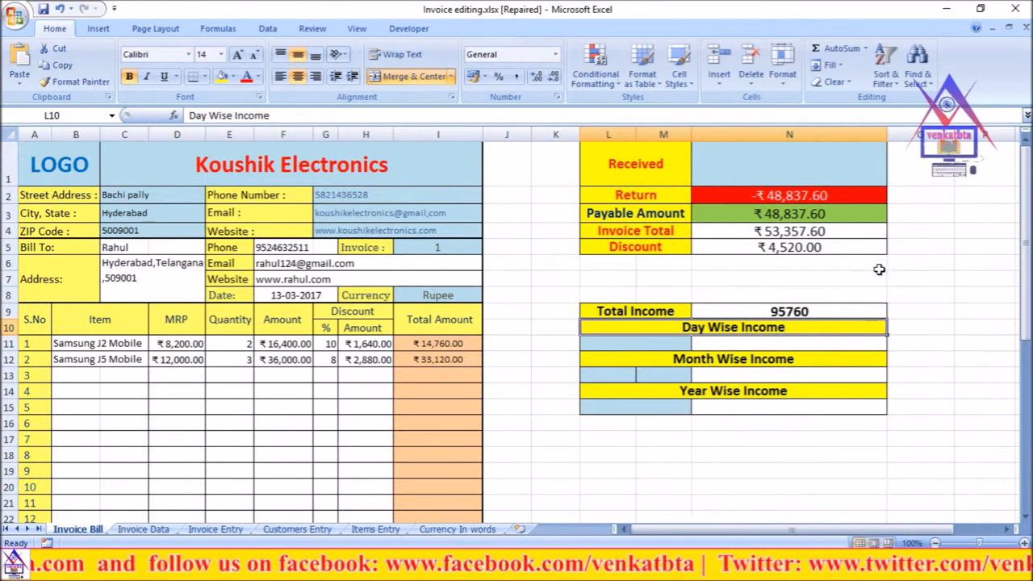
Enter =SUMIF(Table3[Invoice Date],Table3[Invoice Total]) in the Day Wise Income result cell, N11, using the Invoice Entry sheet's columns.
left_click(731, 342)
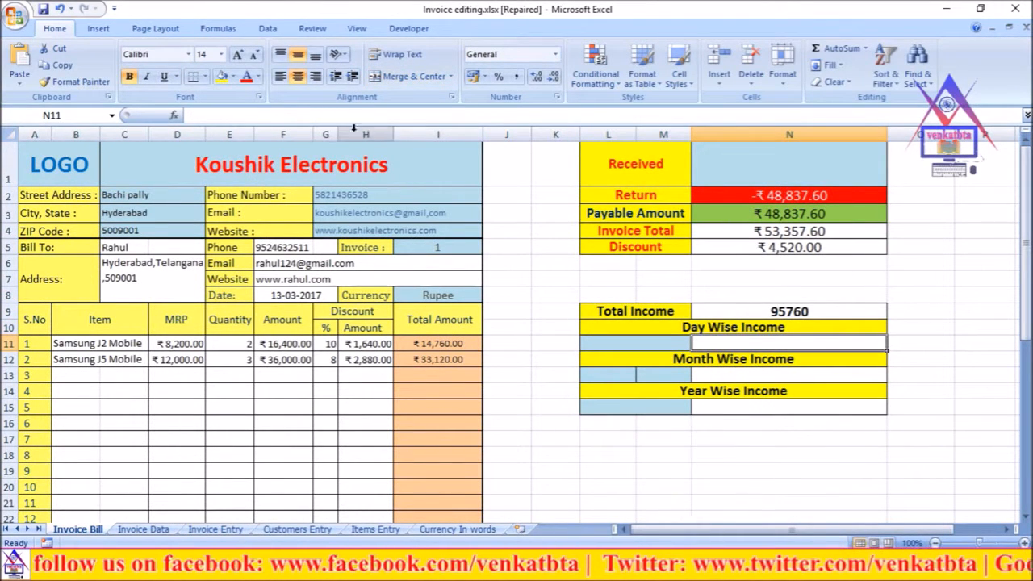
left_click(331, 113)
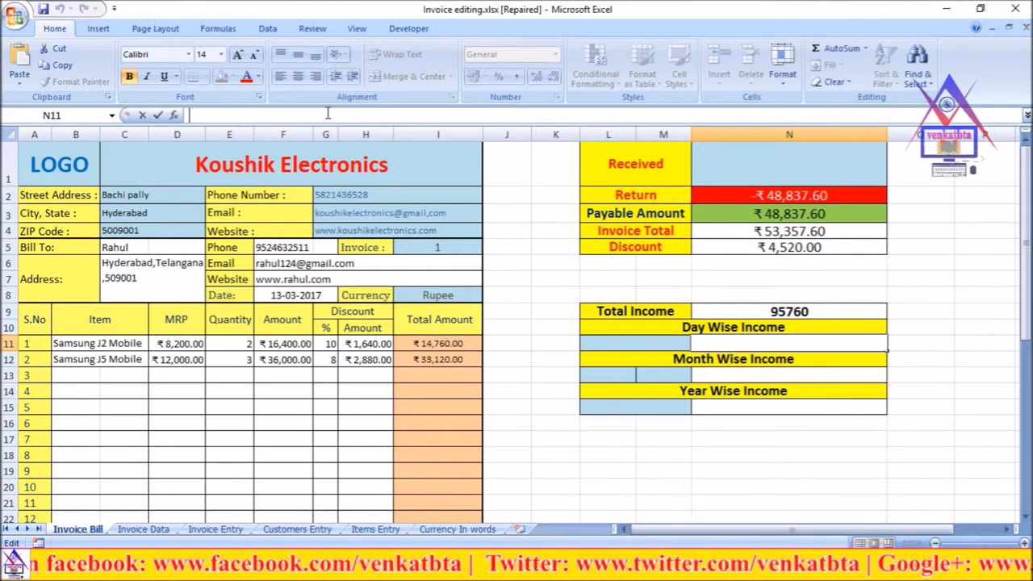
type("=")
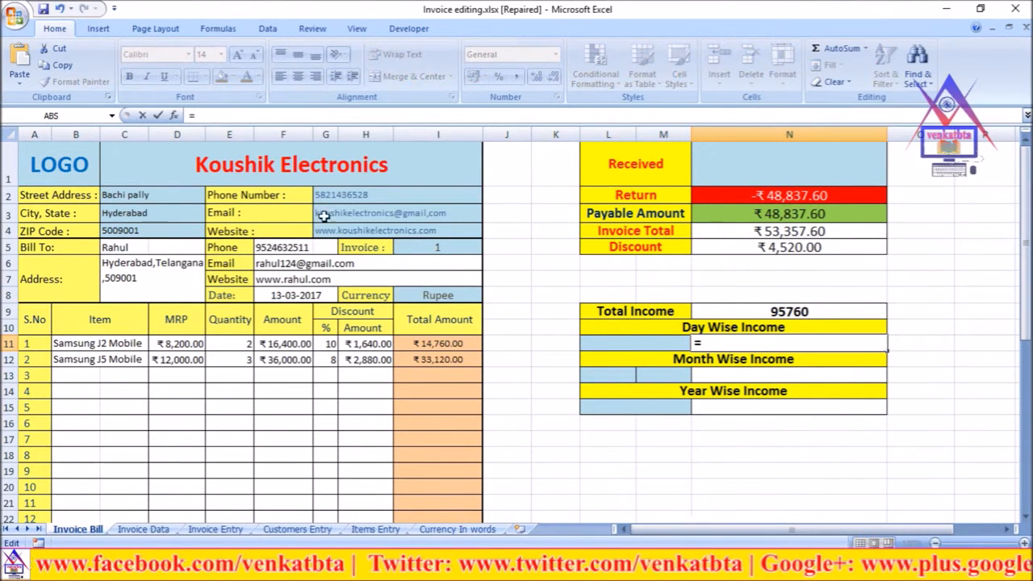
type("sumi")
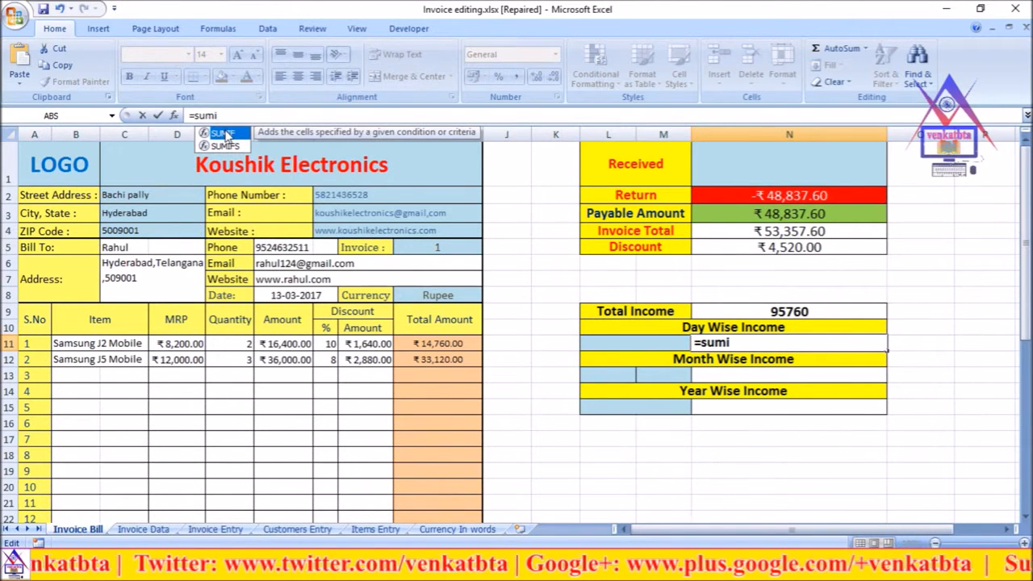
double_click(226, 135)
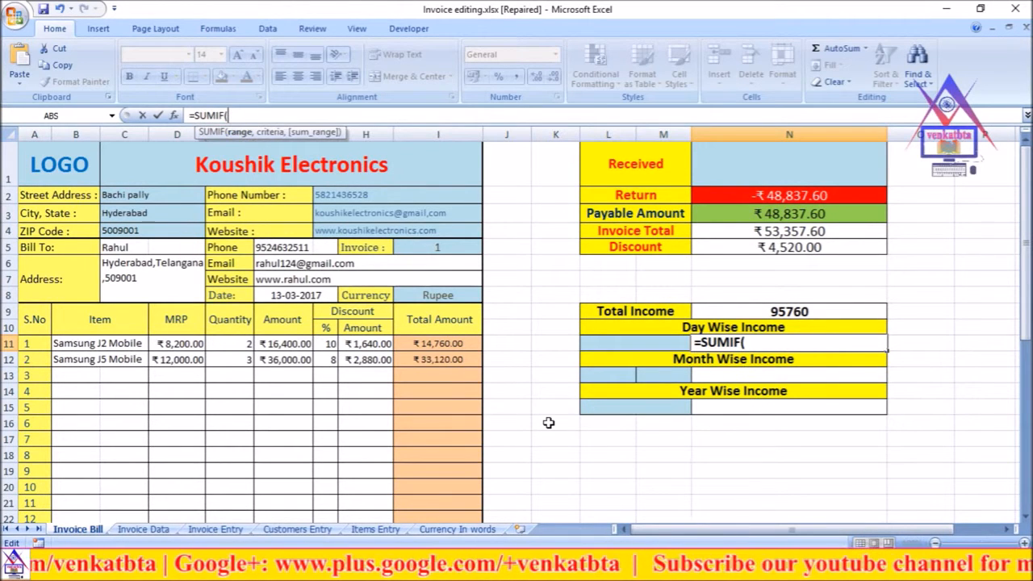
scroll(549, 423, "down", 1)
scroll(549, 423, "up", 1)
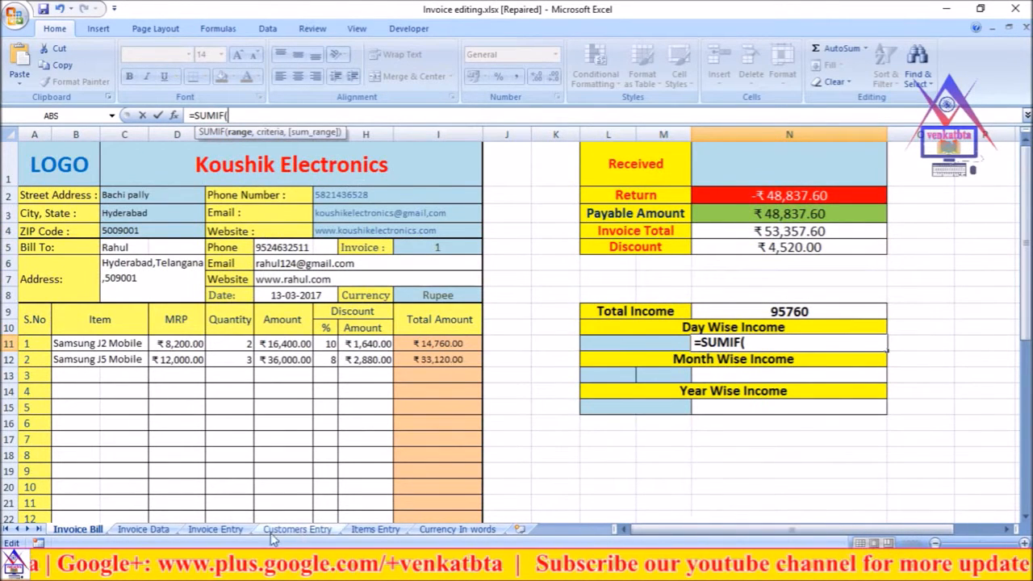
left_click(214, 531)
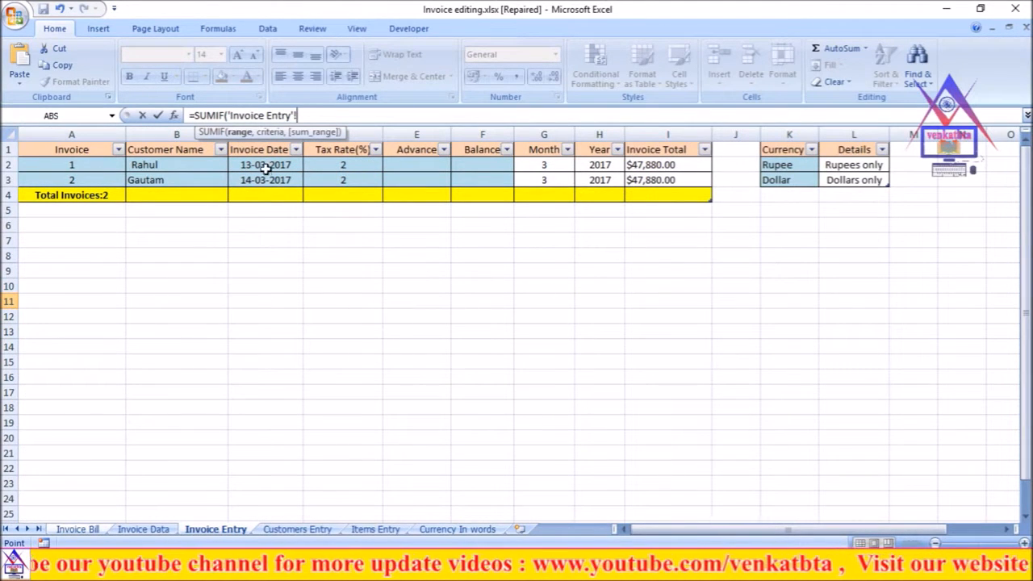
left_click_drag(268, 164, 269, 174)
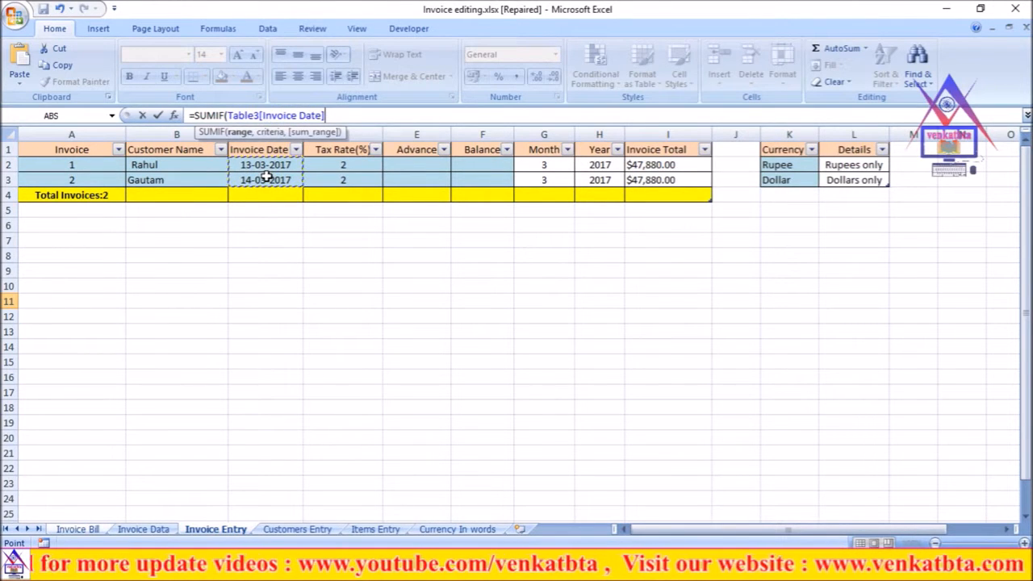
type(",")
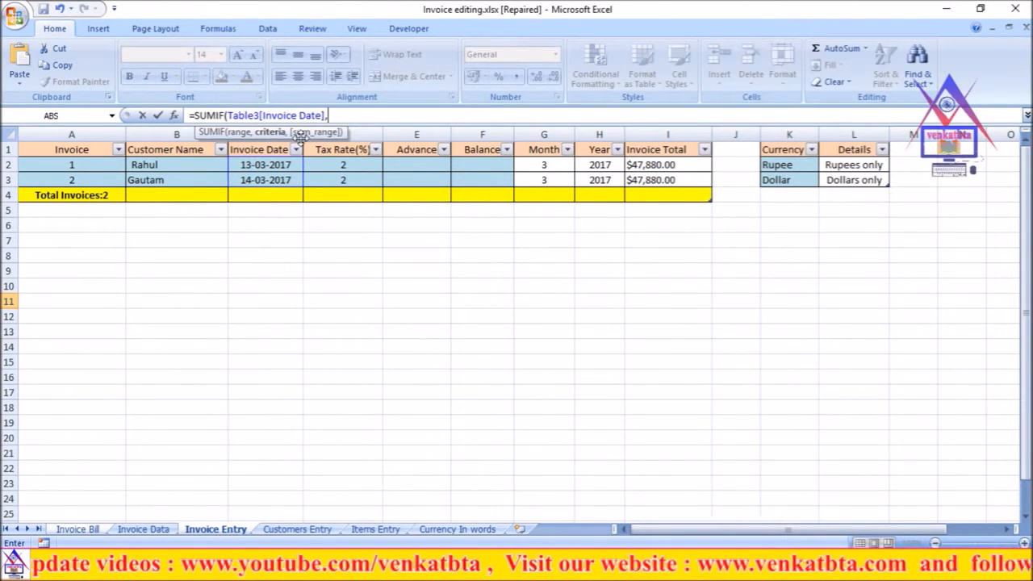
left_click_drag(660, 164, 666, 181)
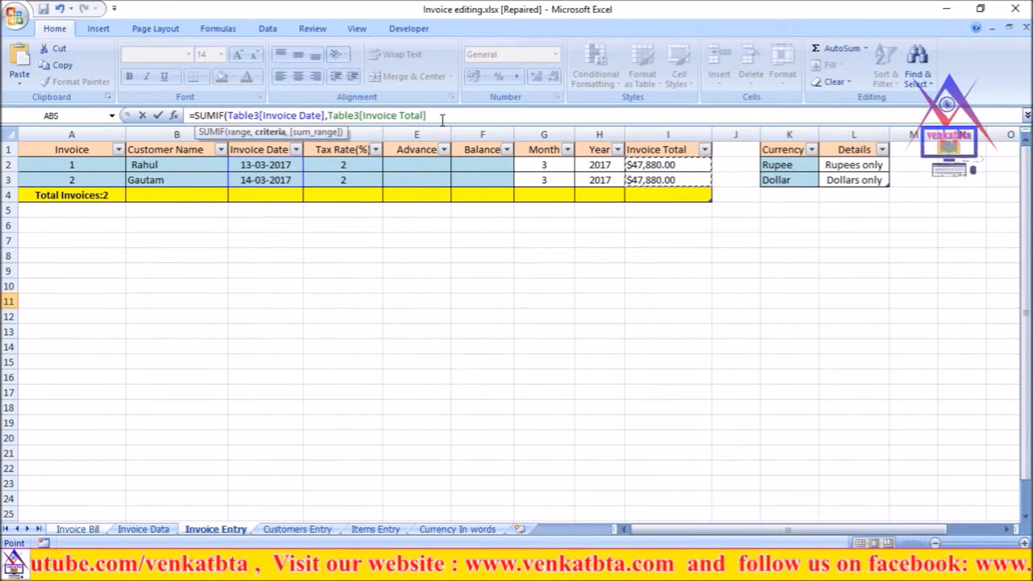
type(")")
key("Return")
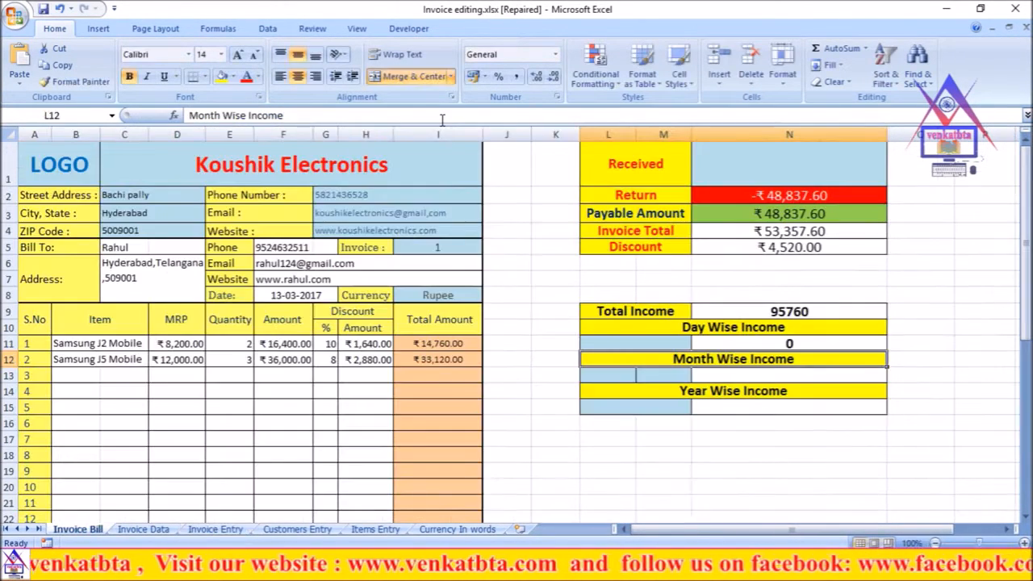
Enter the date 13-03-2017 in the blue date cell under Day Wise Income, L11.
left_click(776, 345)
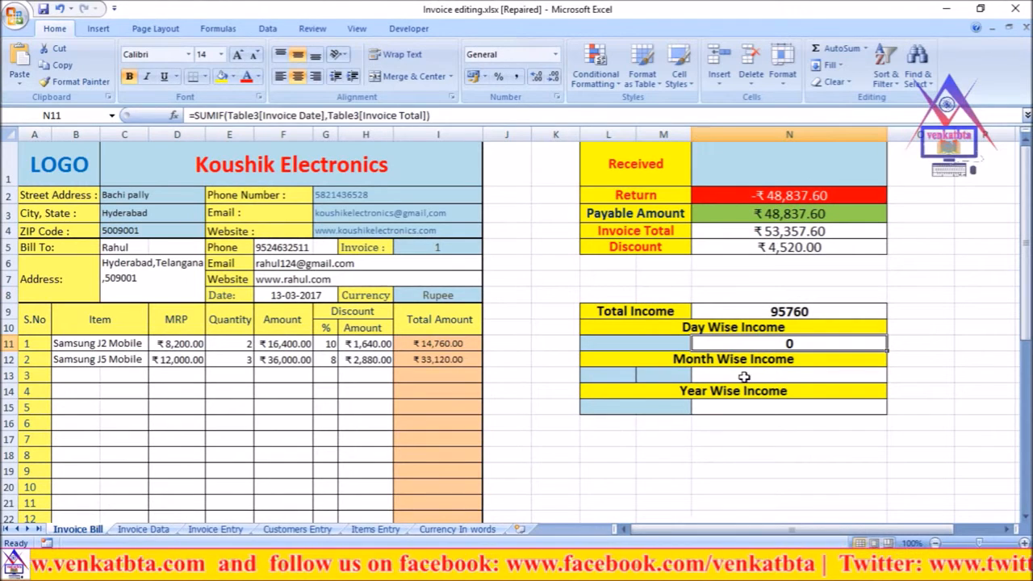
left_click(632, 344)
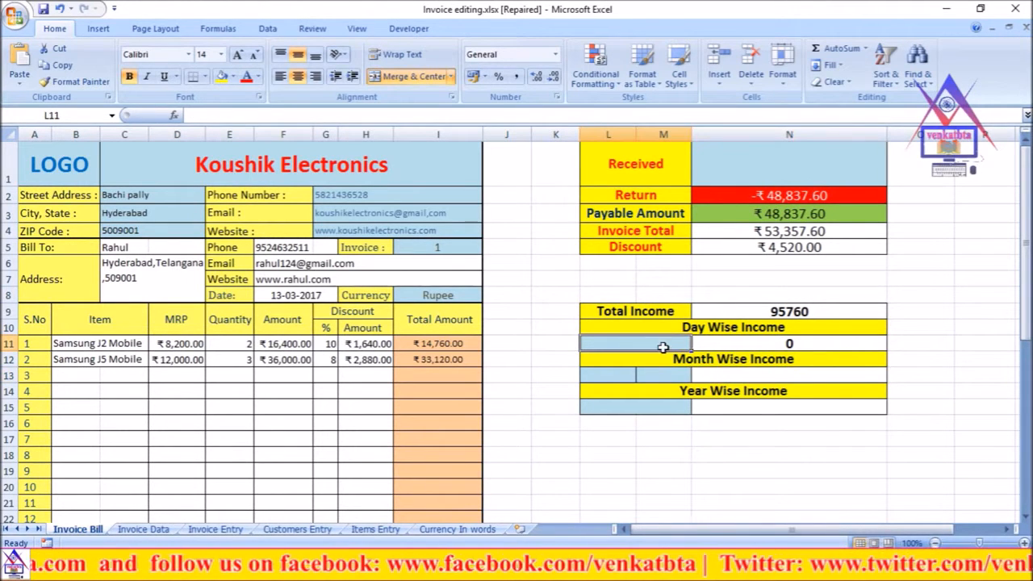
left_click(526, 387)
left_click(616, 343)
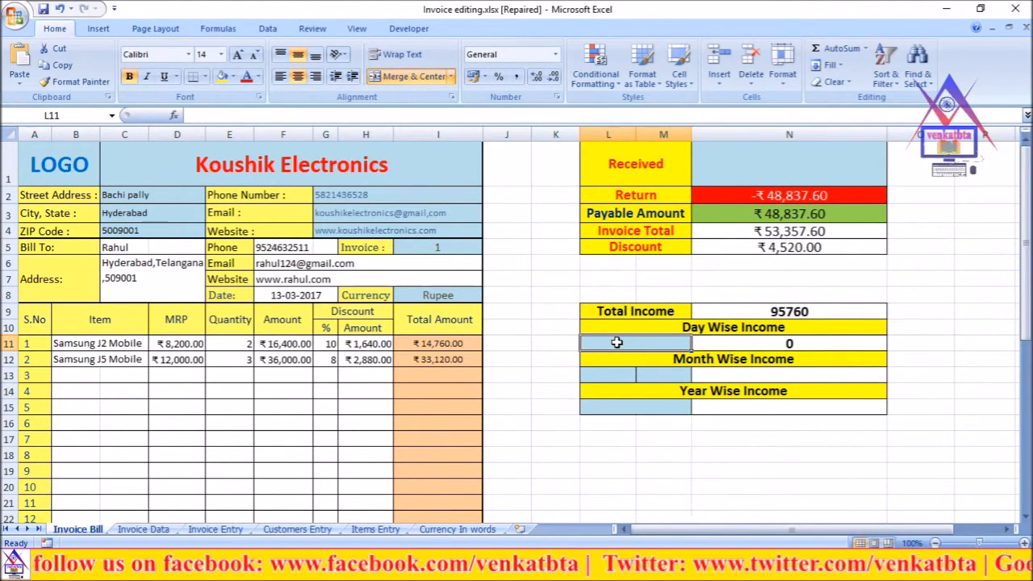
type("03")
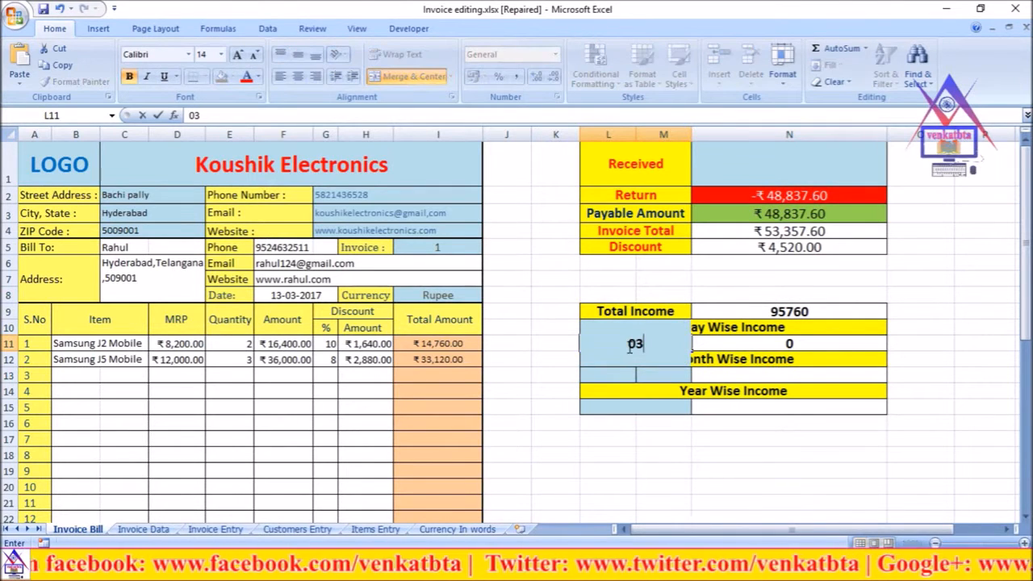
type("-")
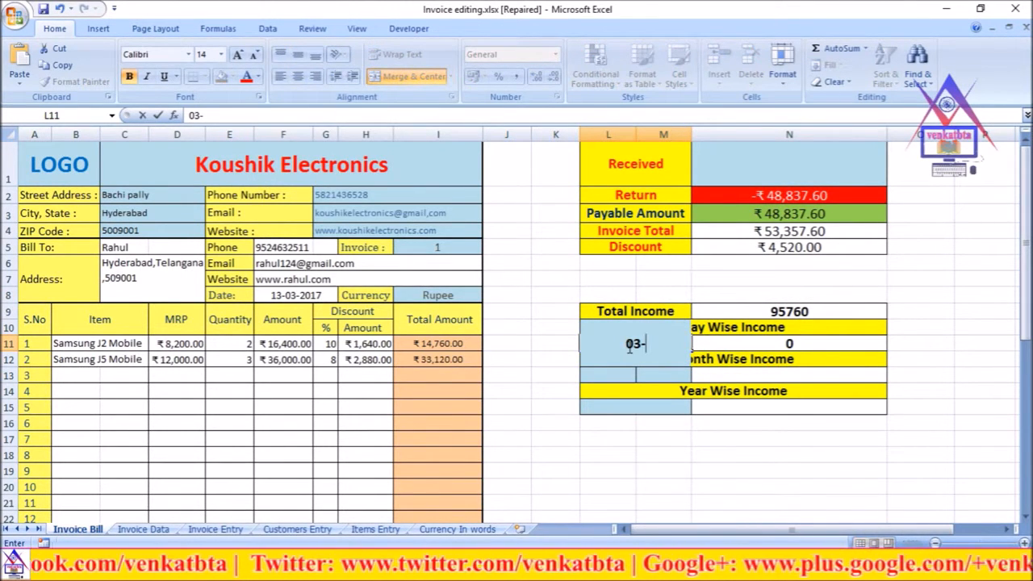
key("BackSpace")
key("BackSpace")
key("BackSpace")
type("13-03")
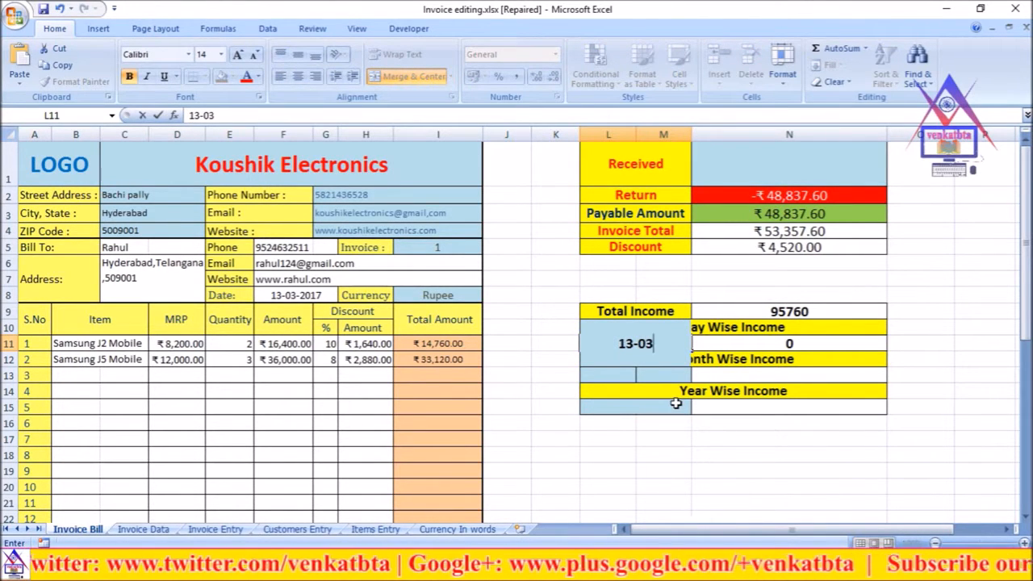
type("-2017")
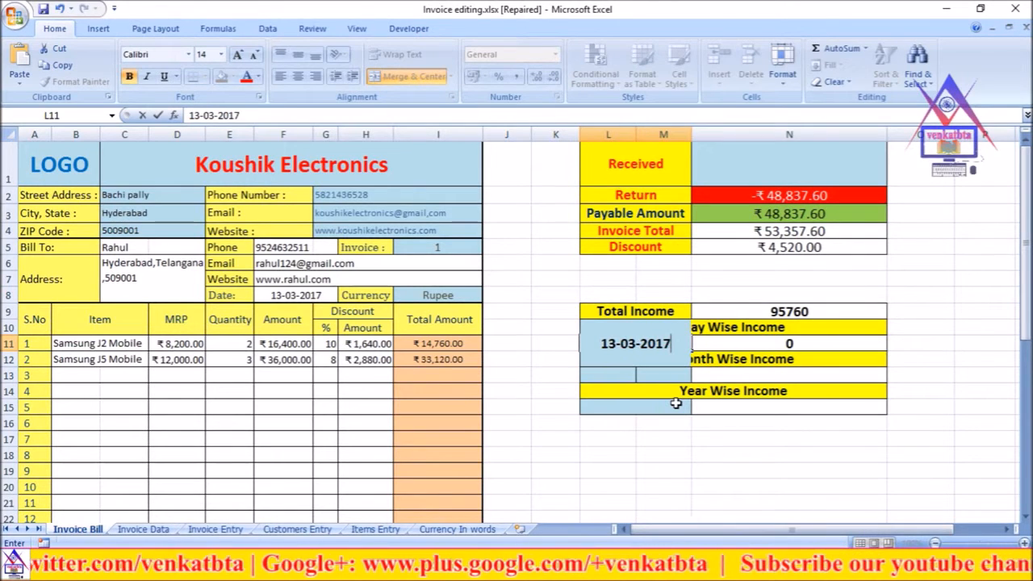
key("Return")
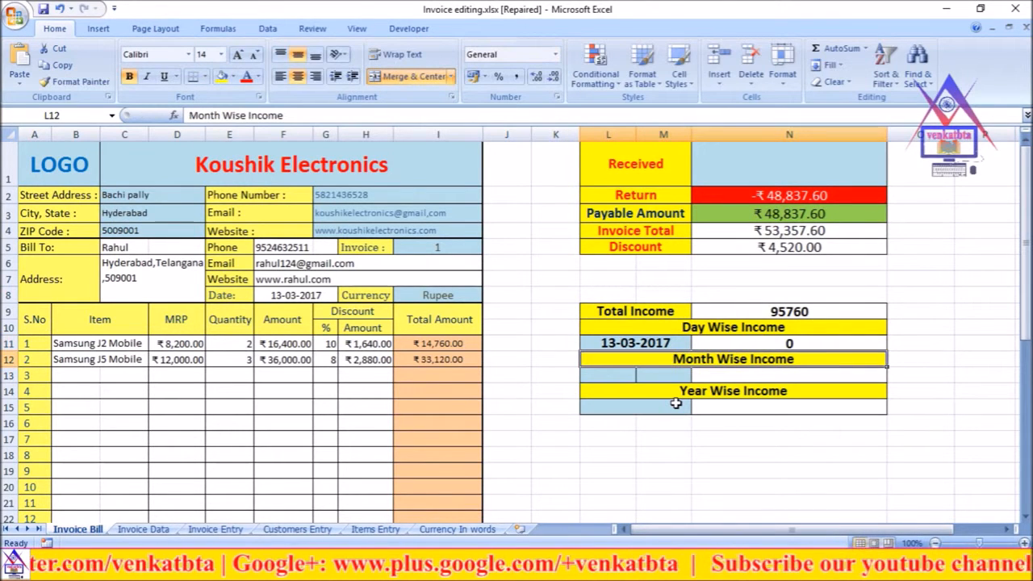
Insert L11 as the criteria in N11's day wise formula, making it =SUMIF(Table3[Invoice Date],L11,Table3[Invoice Total]).
left_click(738, 342)
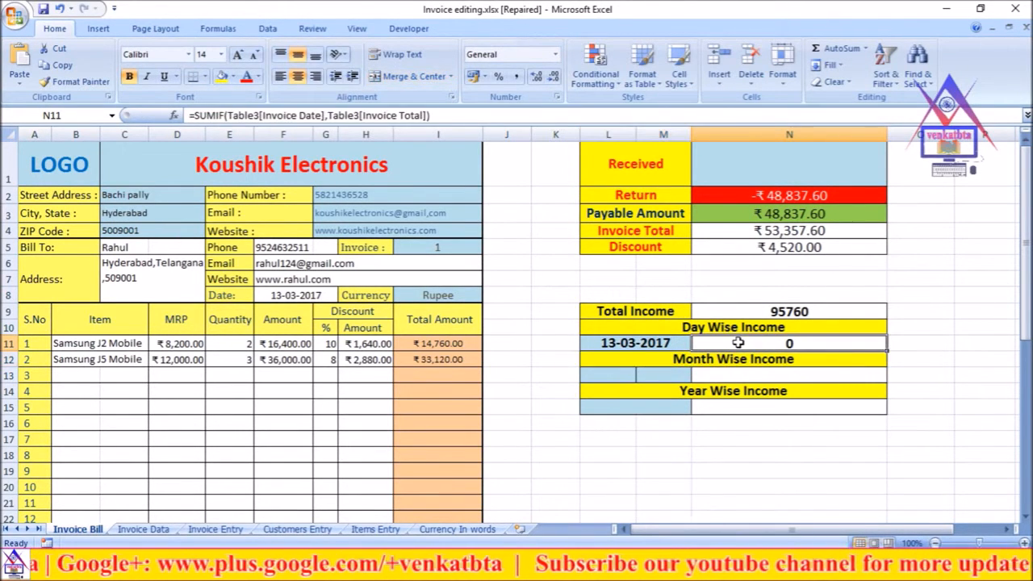
left_click(480, 115)
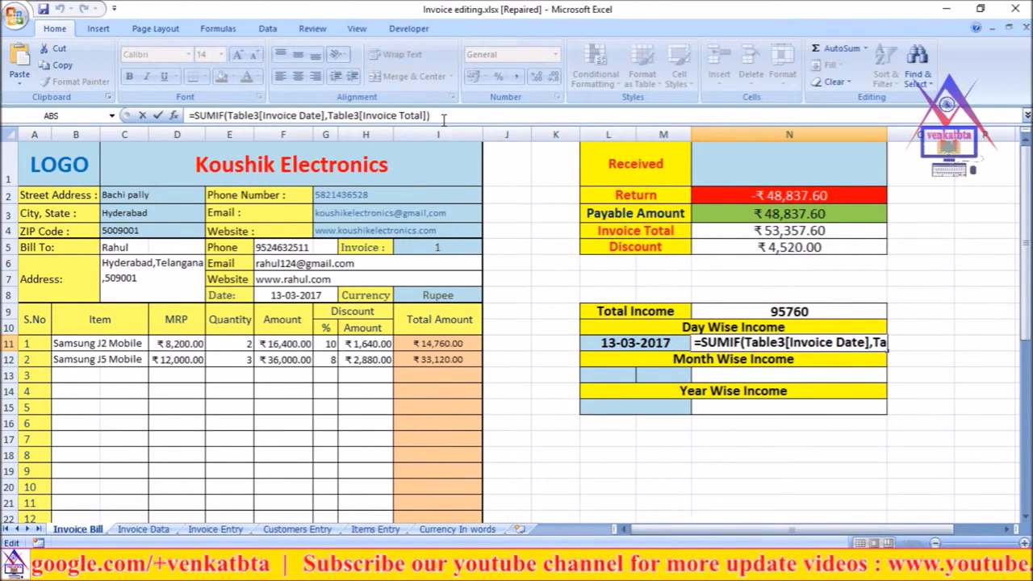
left_click(284, 115)
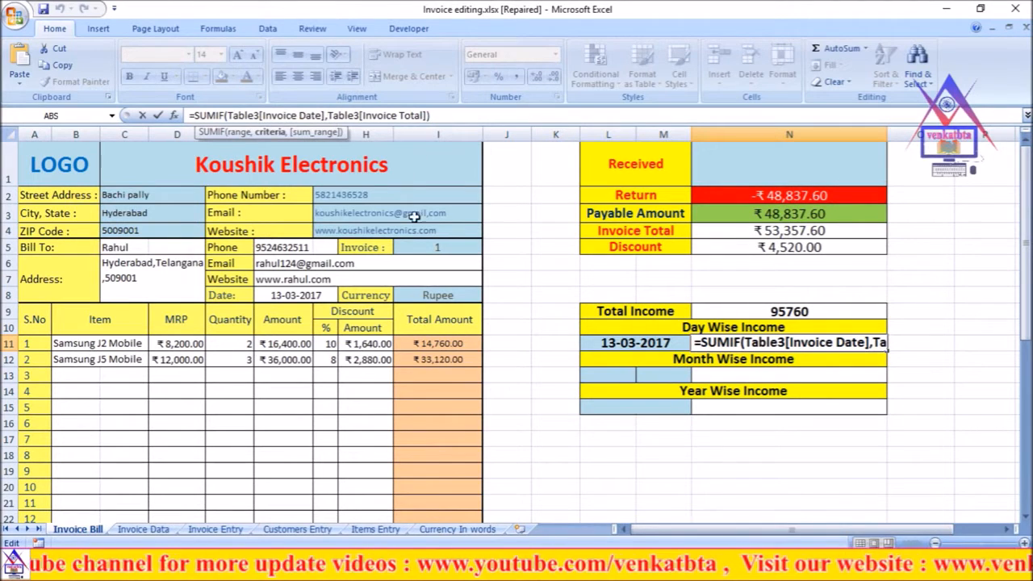
left_click(643, 349)
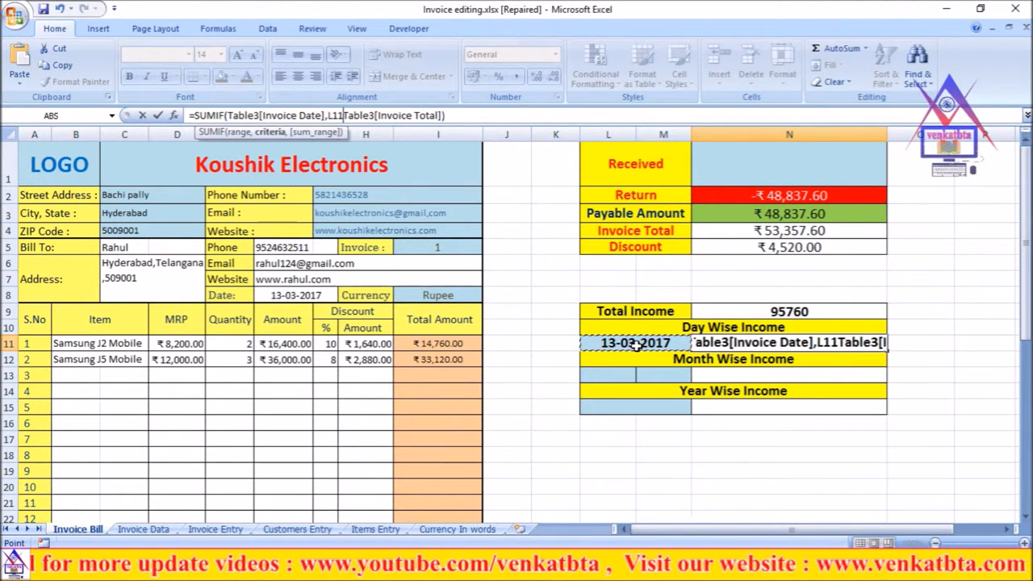
type(",")
key("Return")
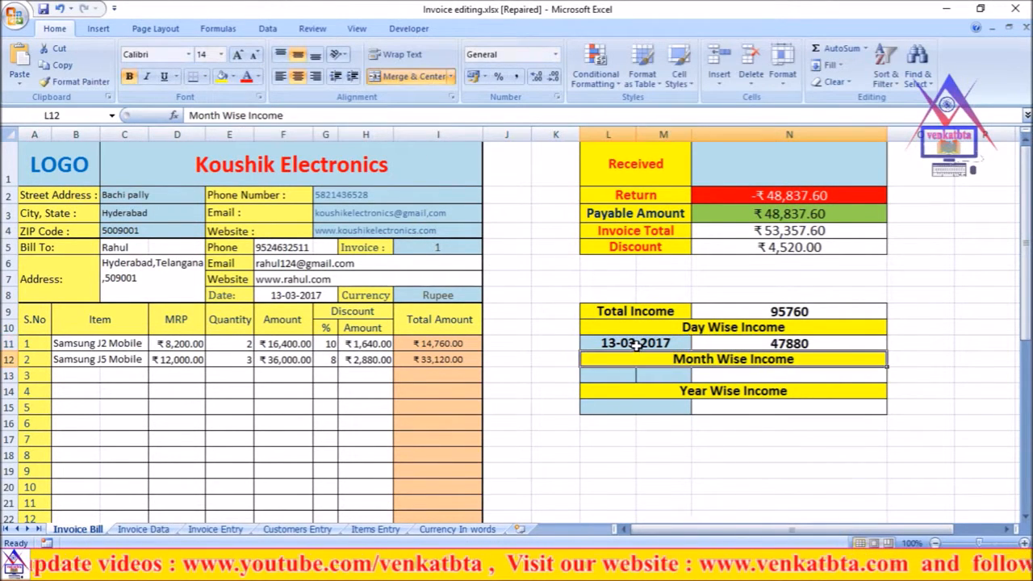
left_click(911, 440)
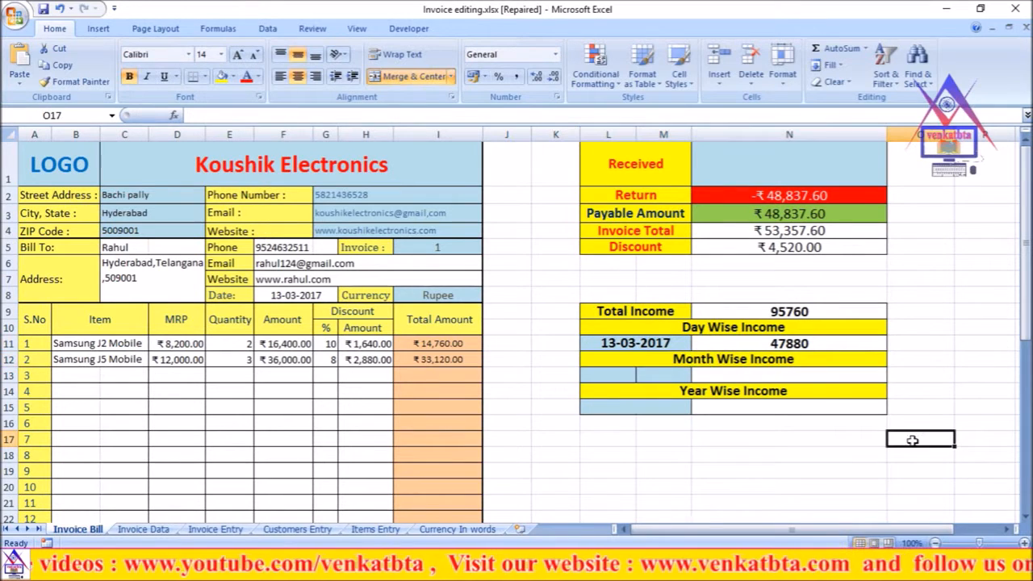
left_click(750, 343)
left_click(699, 437)
left_click(734, 375)
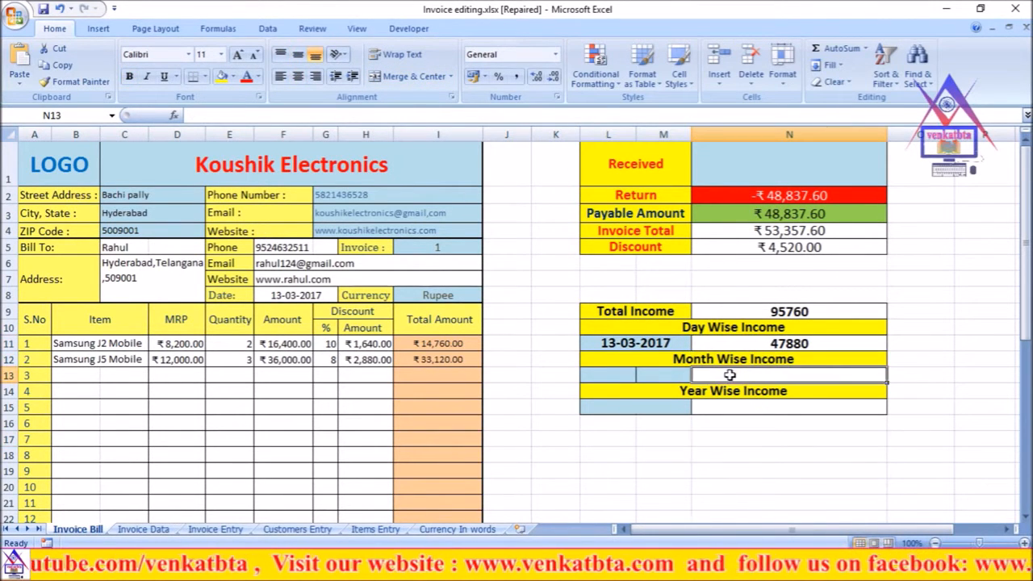
left_click(248, 114)
left_click(248, 114)
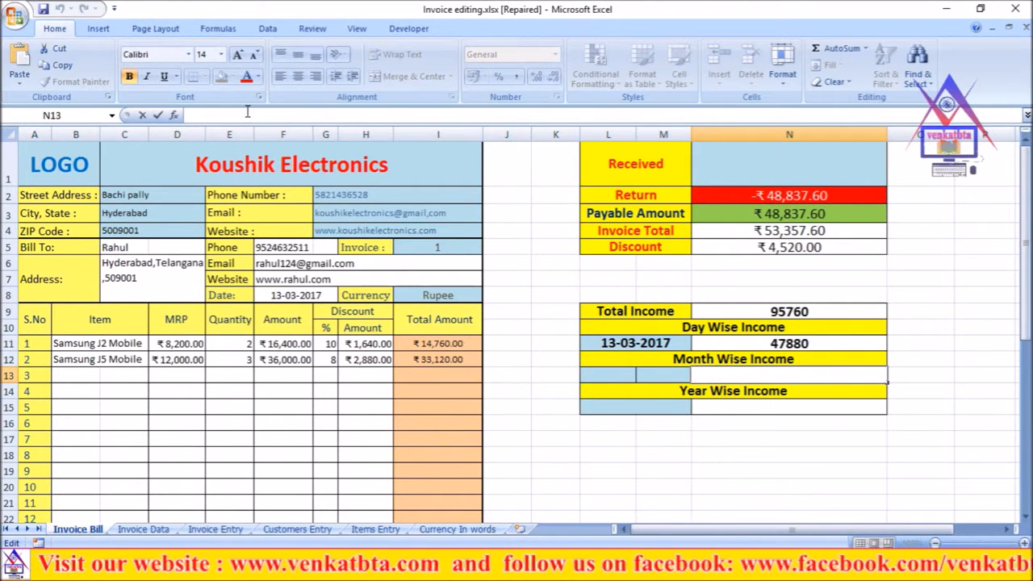
type("=")
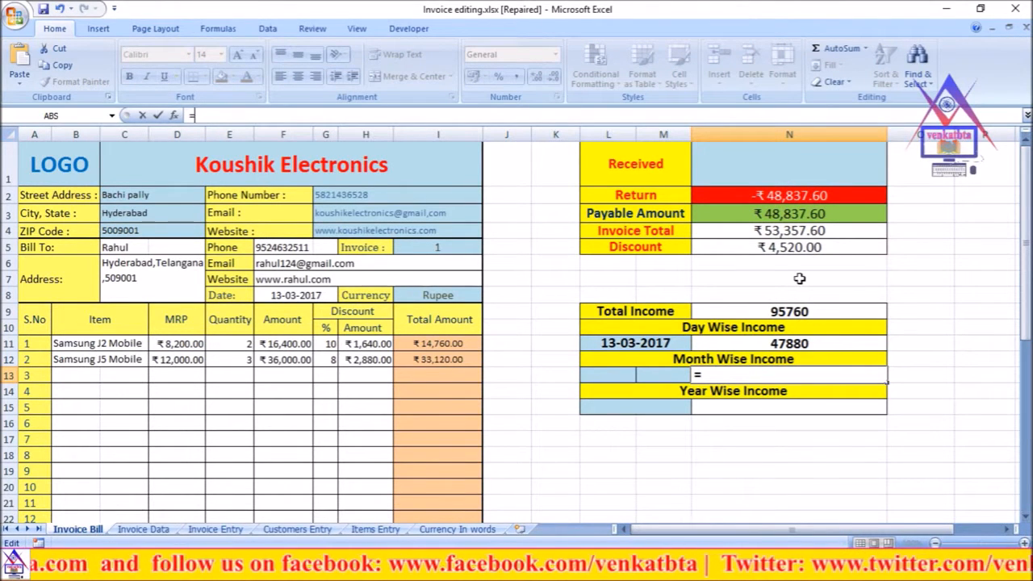
type("i")
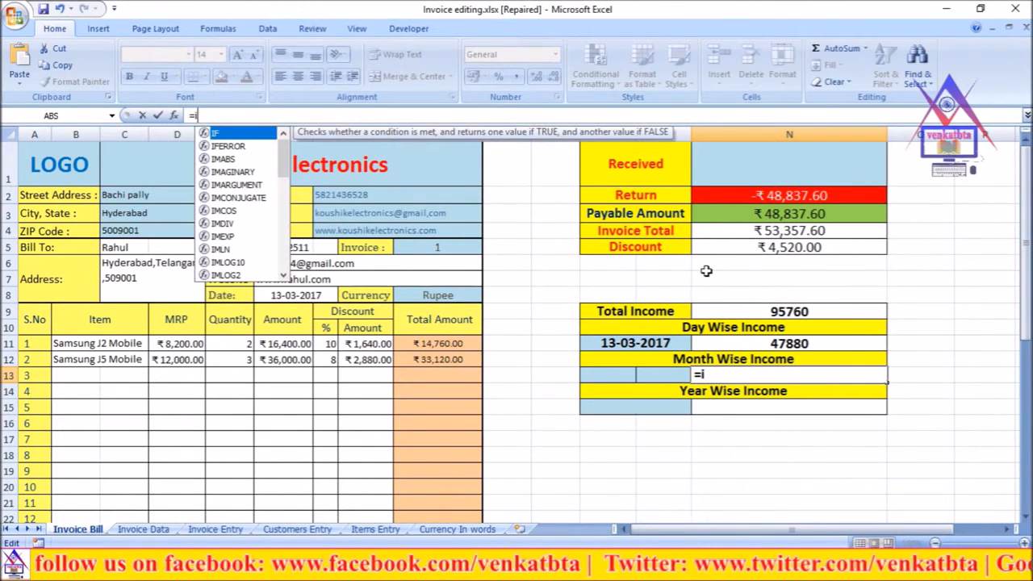
key("Escape")
key("Escape")
Start a SUMIFS formula in the Month Wise Income result cell, N13, with the Invoice Entry sheet's Invoice Total column as sum range.
type("=")
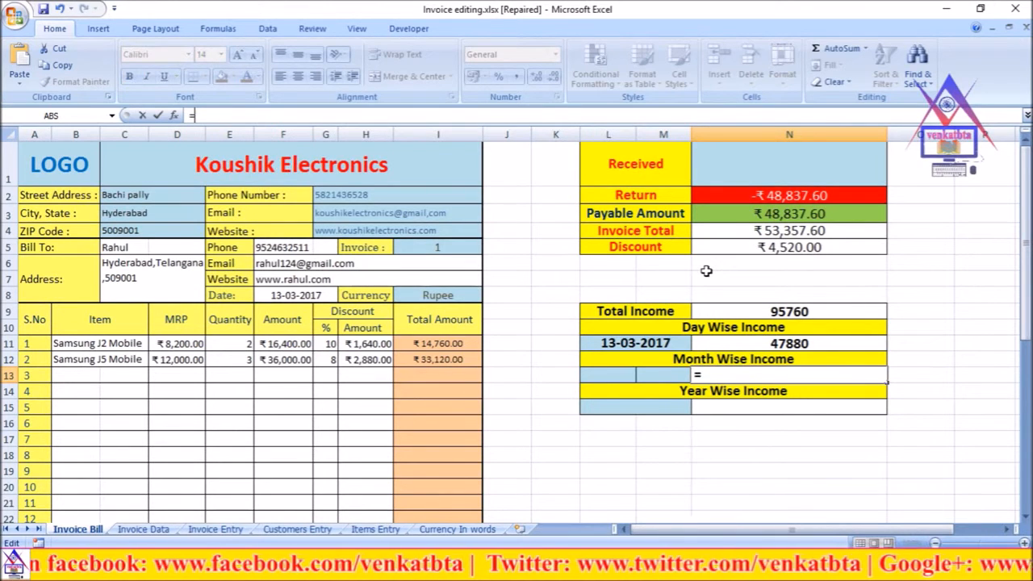
type("sumi")
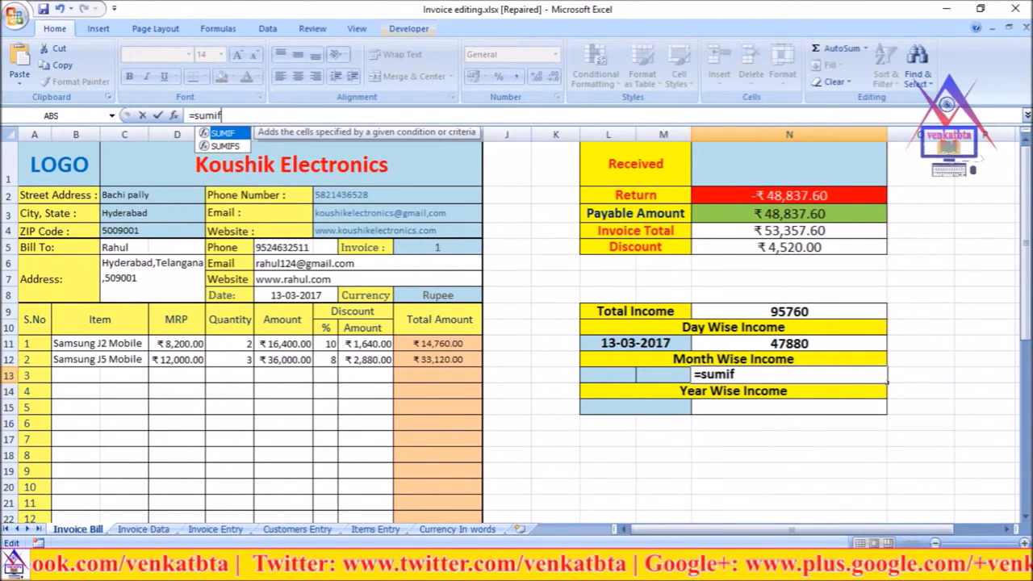
type("f")
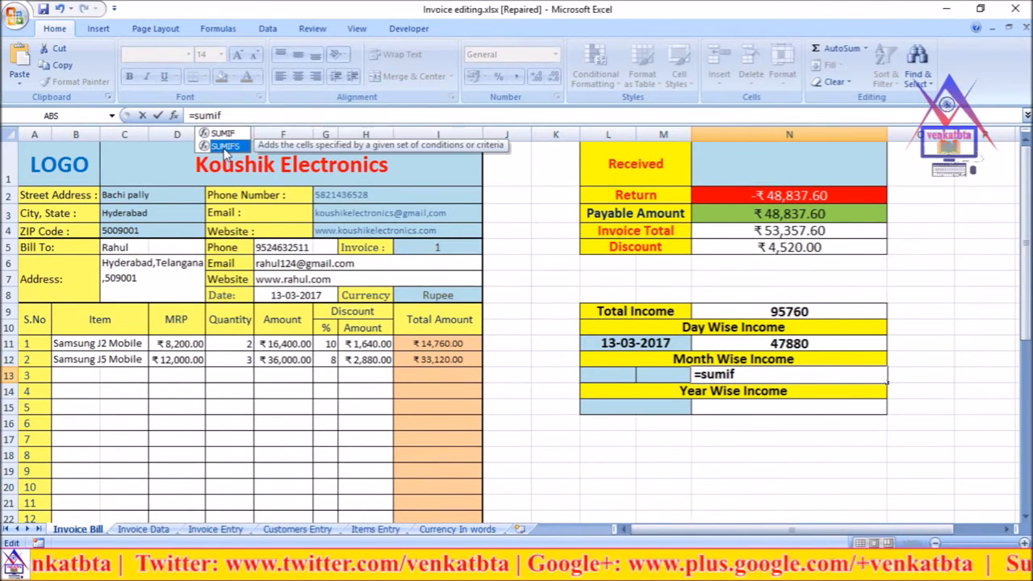
double_click(225, 147)
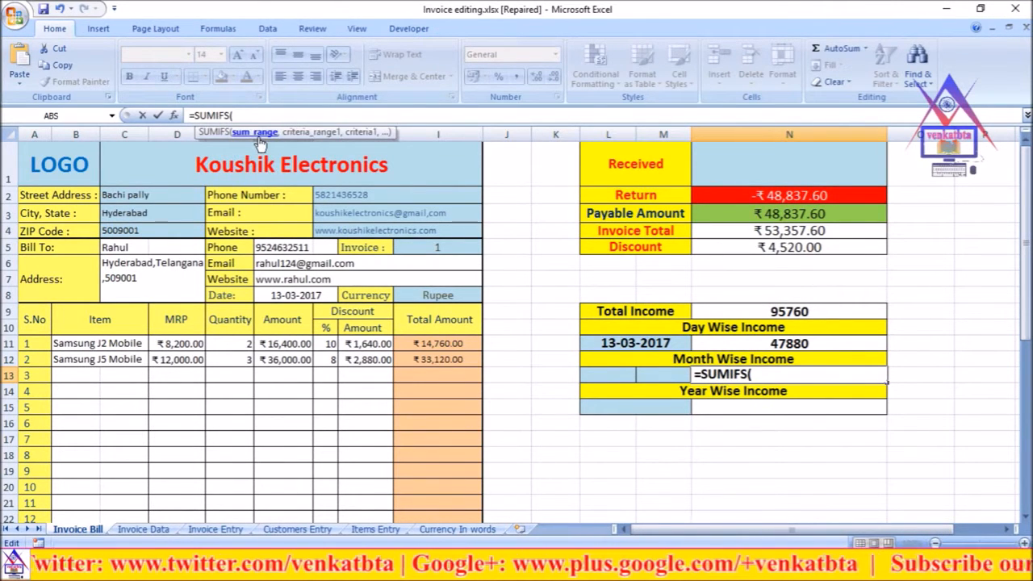
left_click(218, 530)
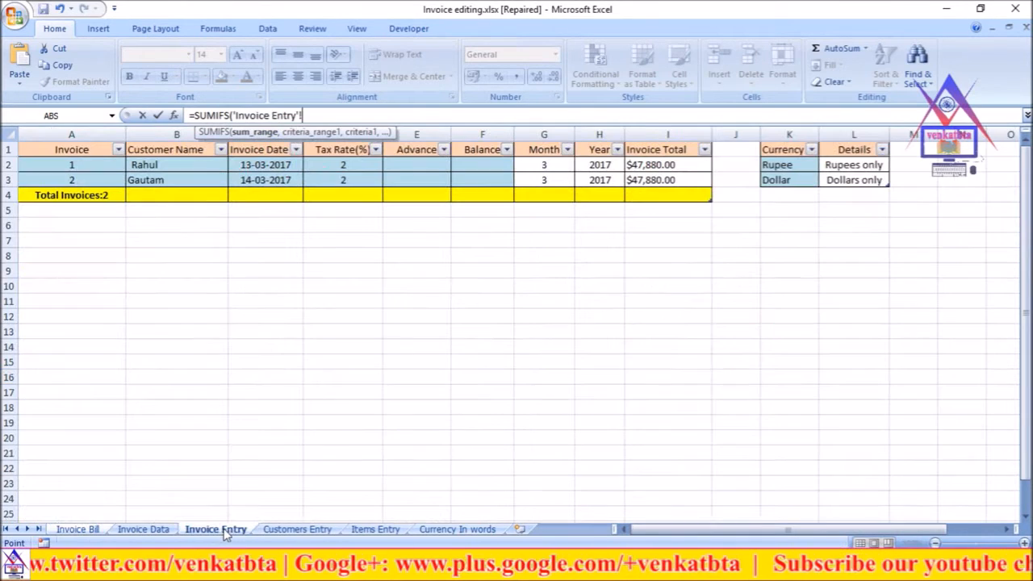
left_click_drag(658, 166, 663, 181)
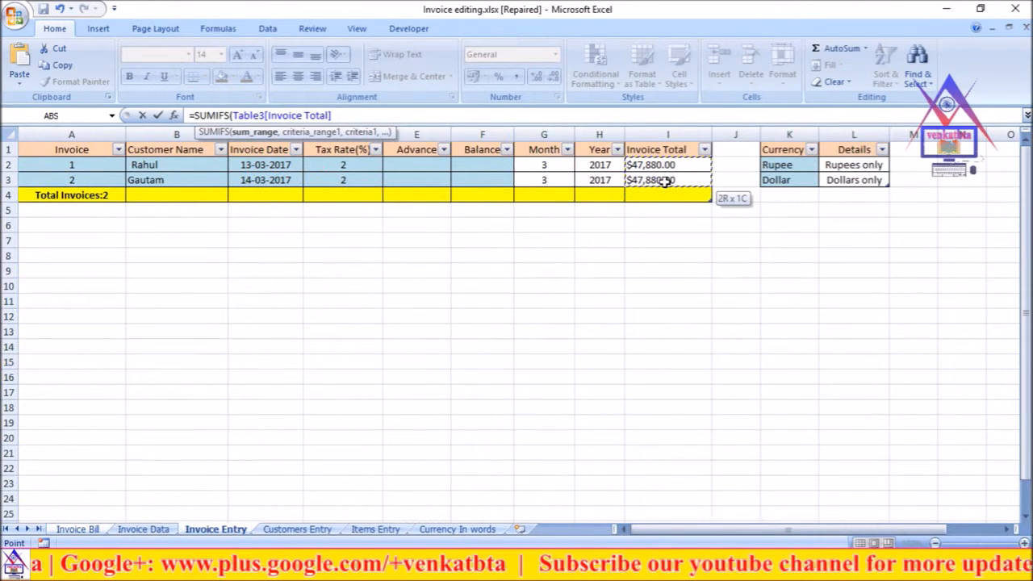
type(",")
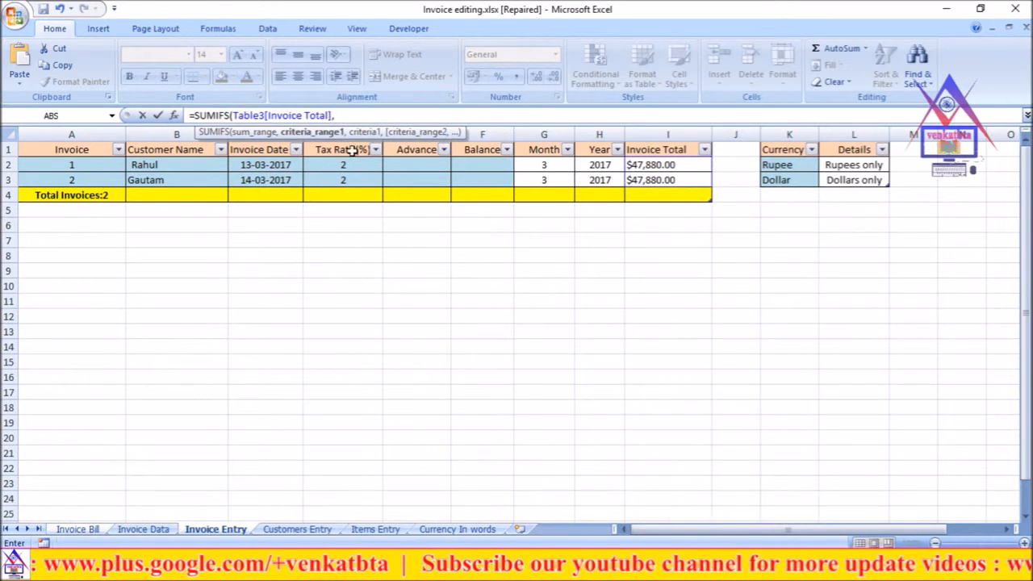
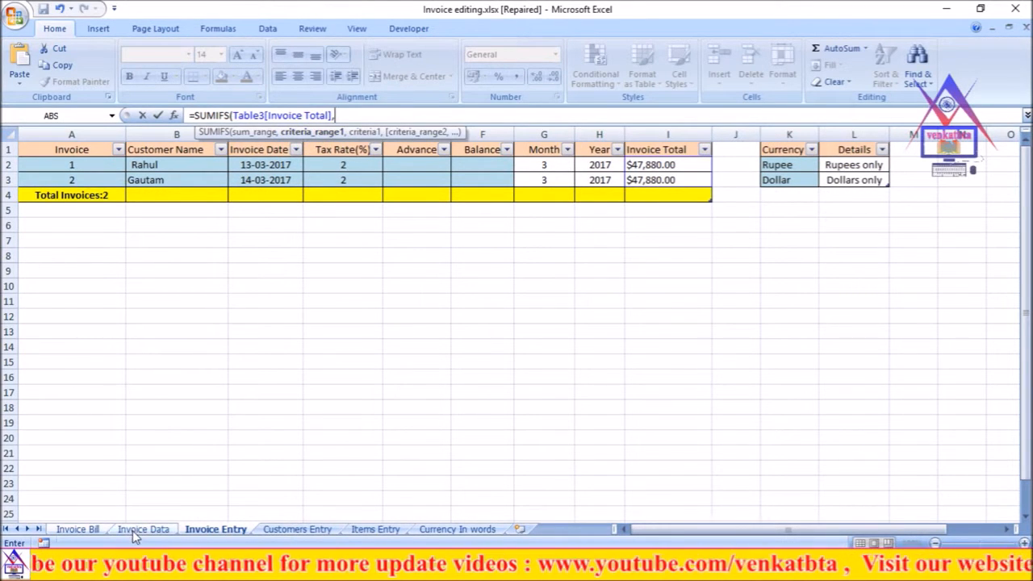
left_click(87, 531)
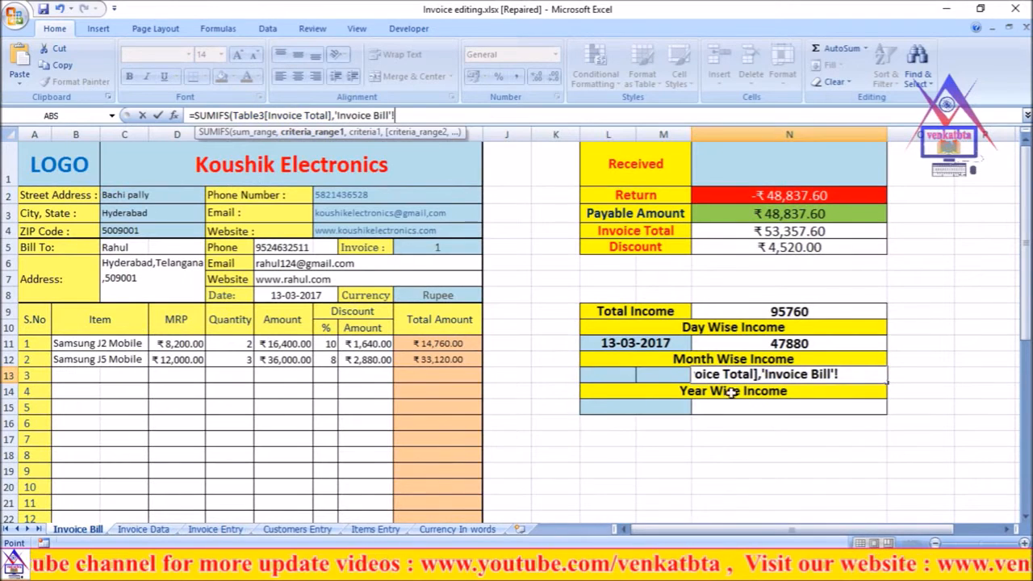
left_click(607, 376)
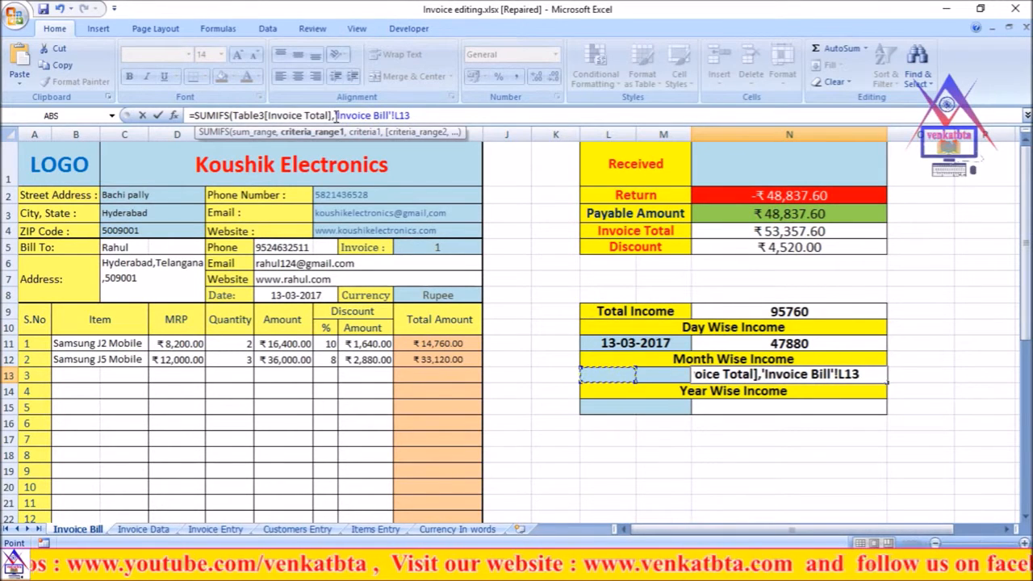
left_click_drag(336, 115, 420, 115)
key("BackSpace")
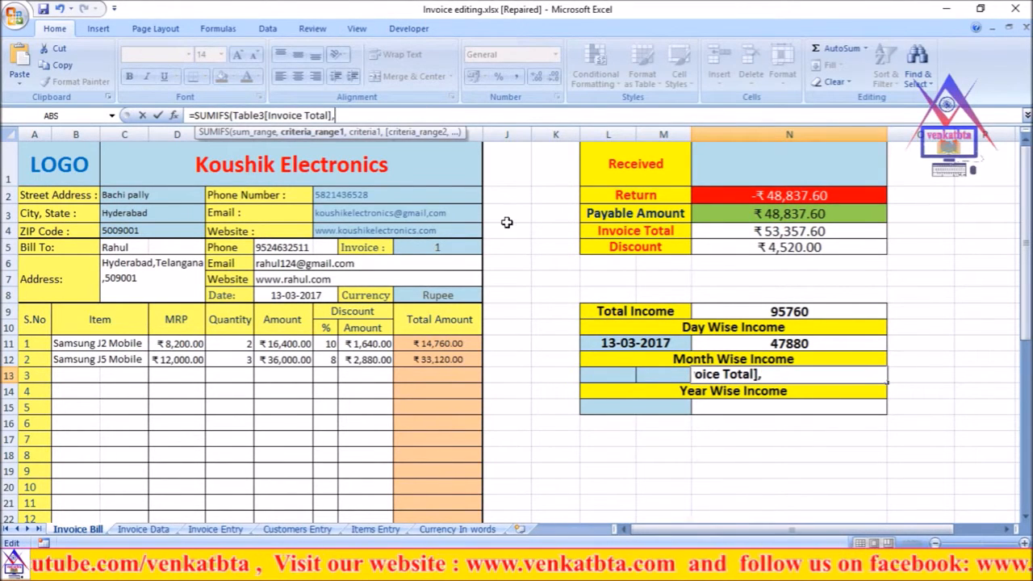
left_click(604, 374)
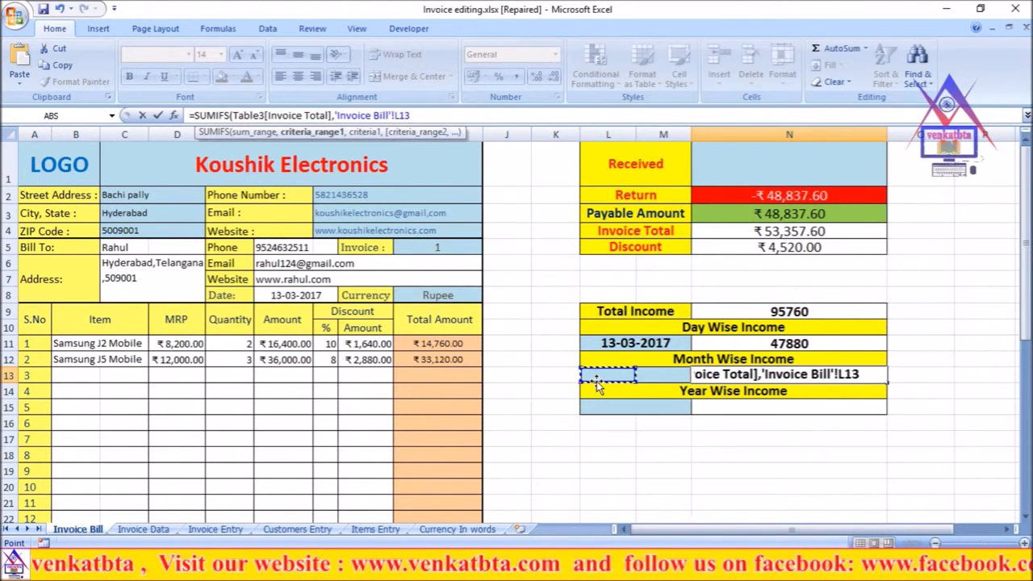
type(",")
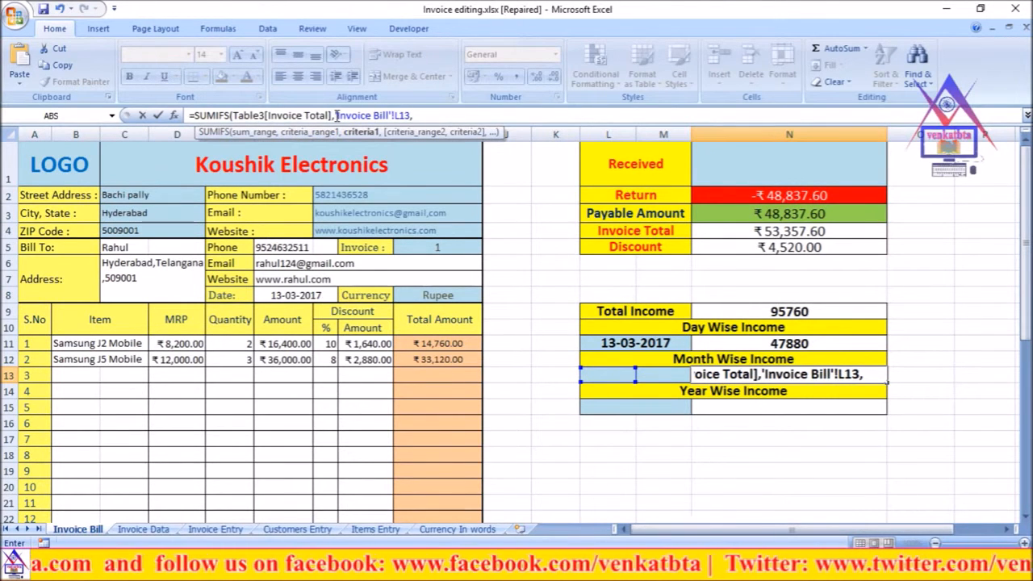
left_click_drag(337, 116, 419, 117)
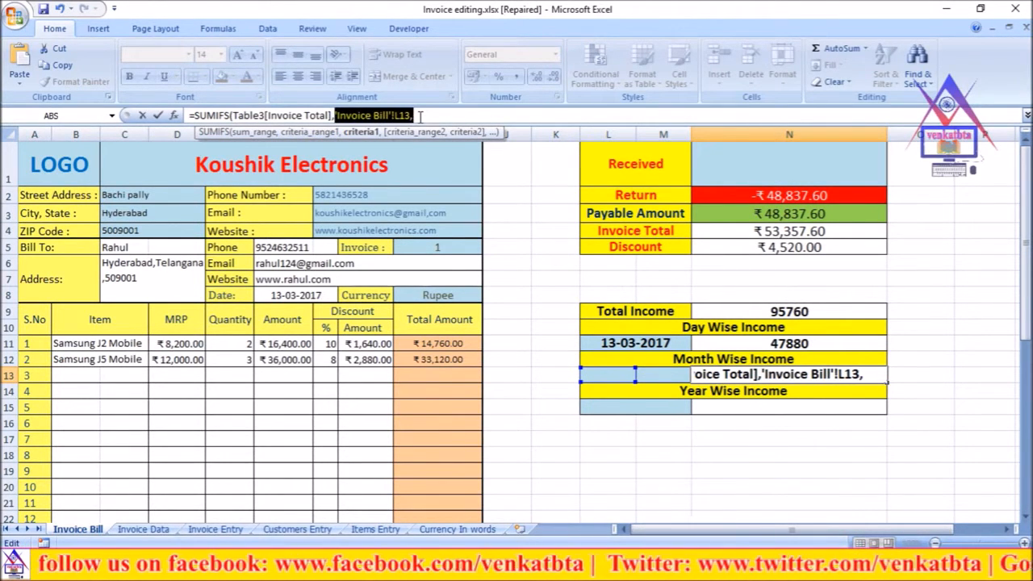
key("BackSpace")
In N13's SUMIFS formula, replace the selected reference with the Invoice Entry sheet's Month column as first criteria range and Invoice Bill cell L13 as its criterion.
left_click(215, 529)
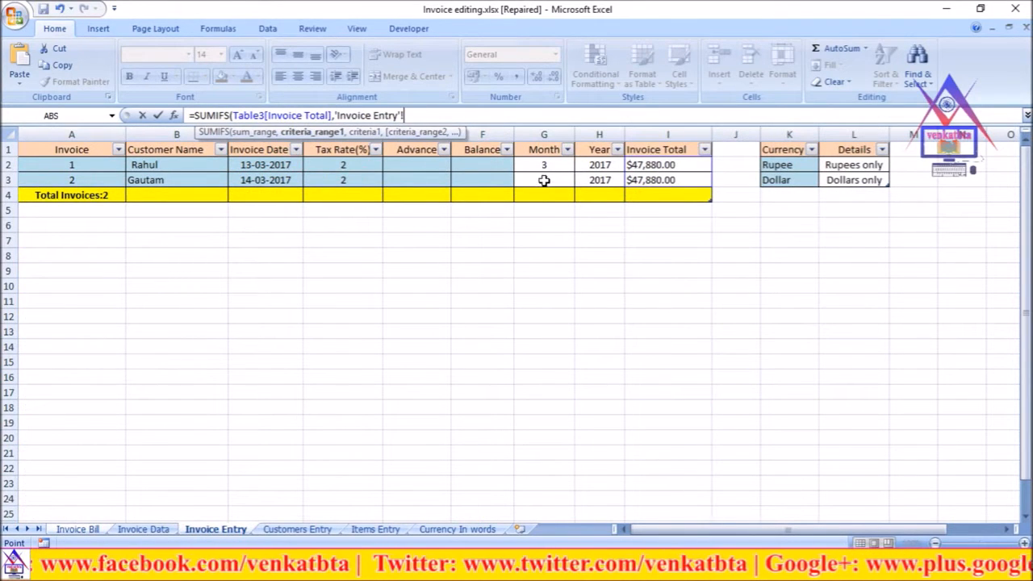
left_click_drag(544, 166, 544, 182)
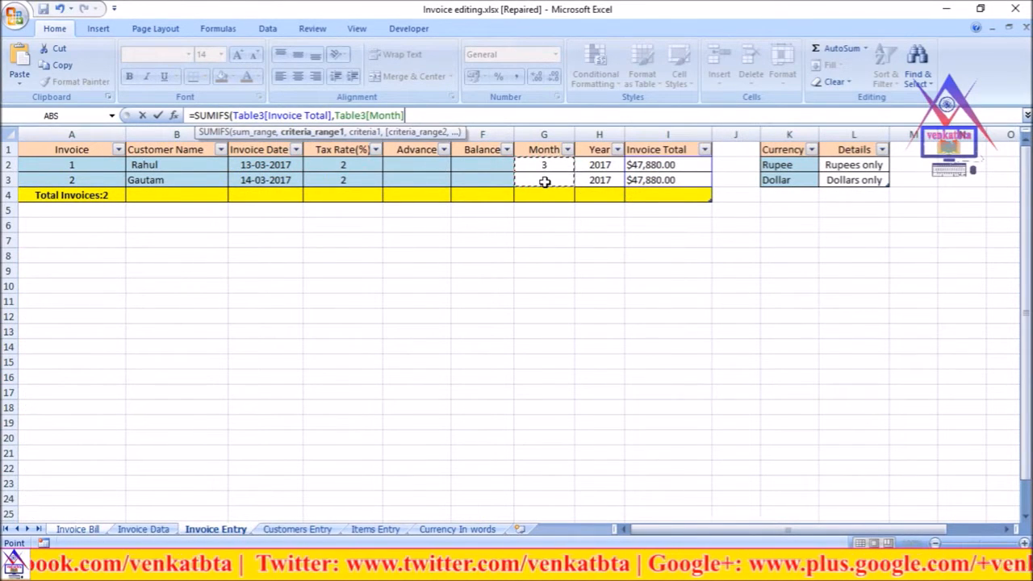
type(",")
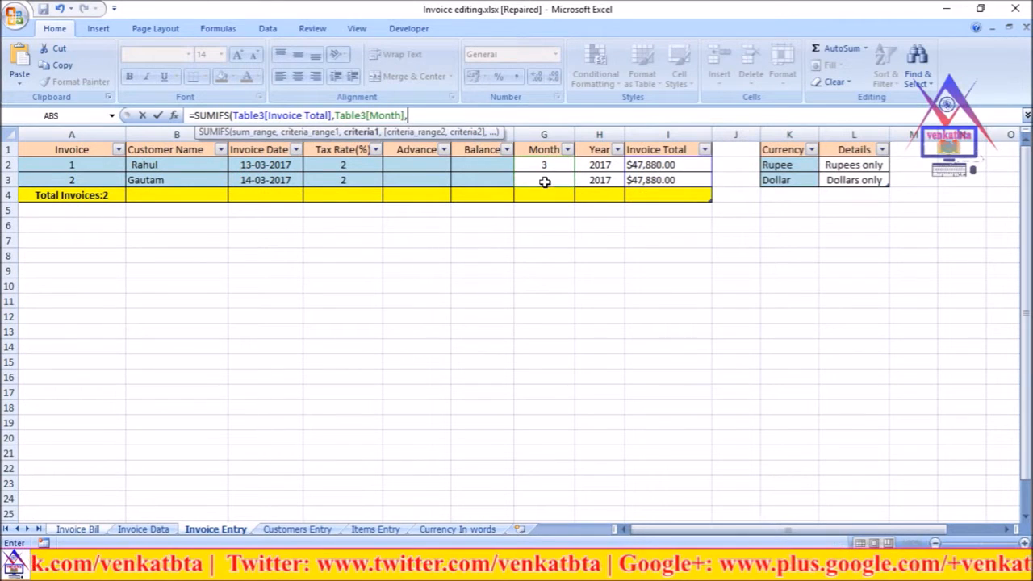
left_click(79, 530)
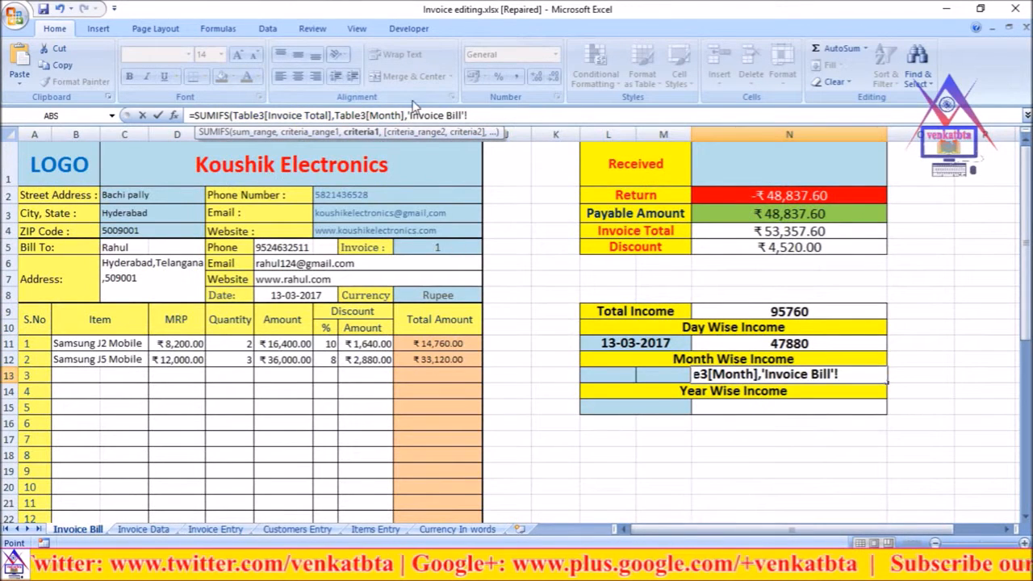
left_click_drag(409, 115, 471, 117)
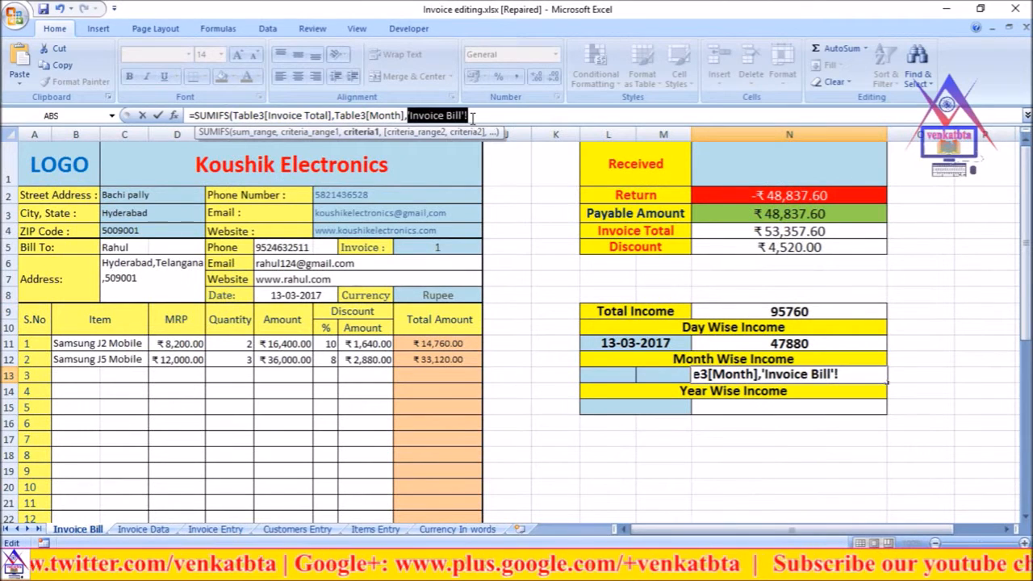
key("BackSpace")
left_click(603, 375)
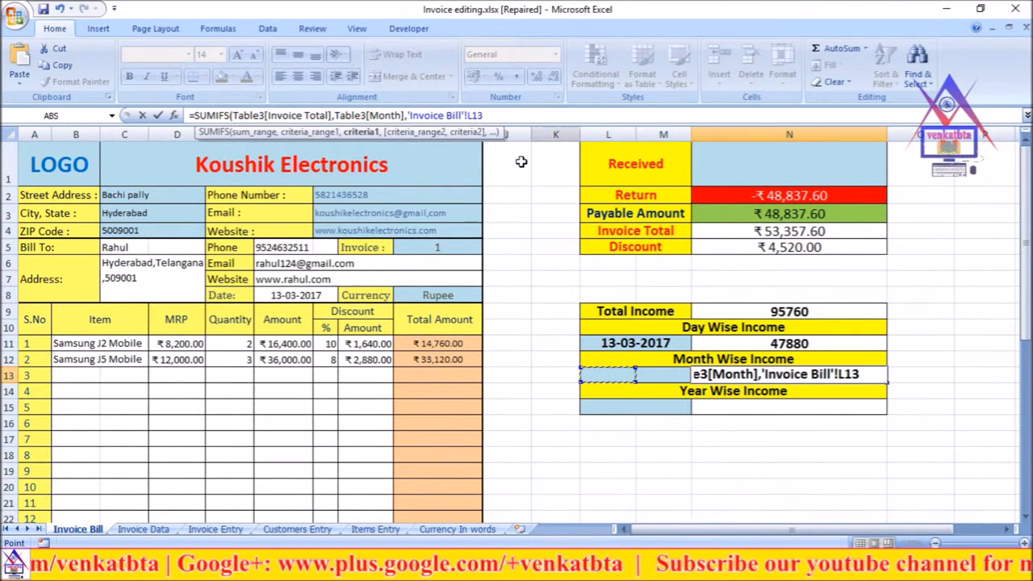
type(",")
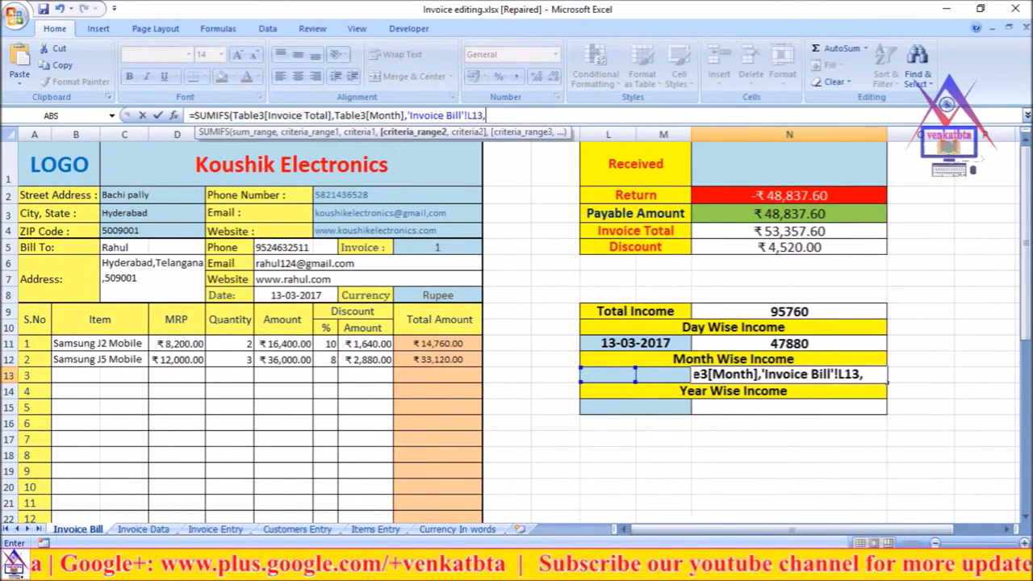
Add the Invoice Entry sheet's Year column as second criteria range in N13's formula and return to the Invoice Bill sheet for its criterion.
left_click(207, 532)
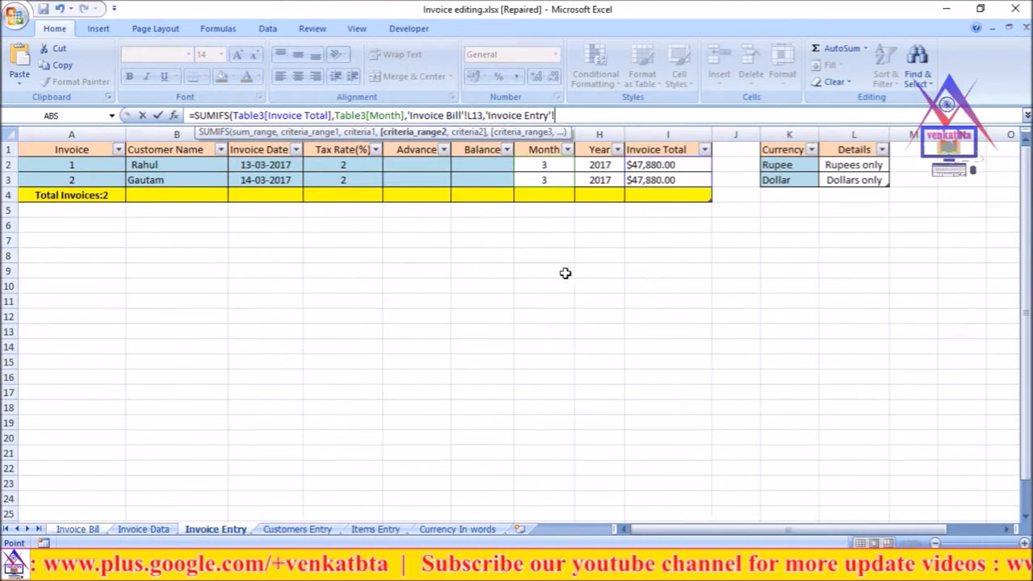
left_click_drag(597, 163, 599, 180)
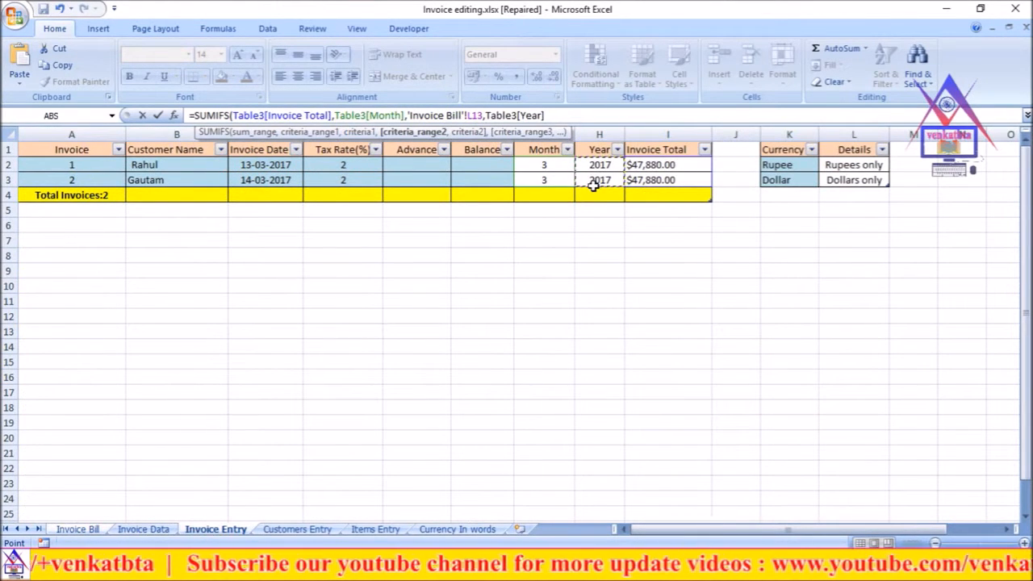
type(",")
left_click(75, 529)
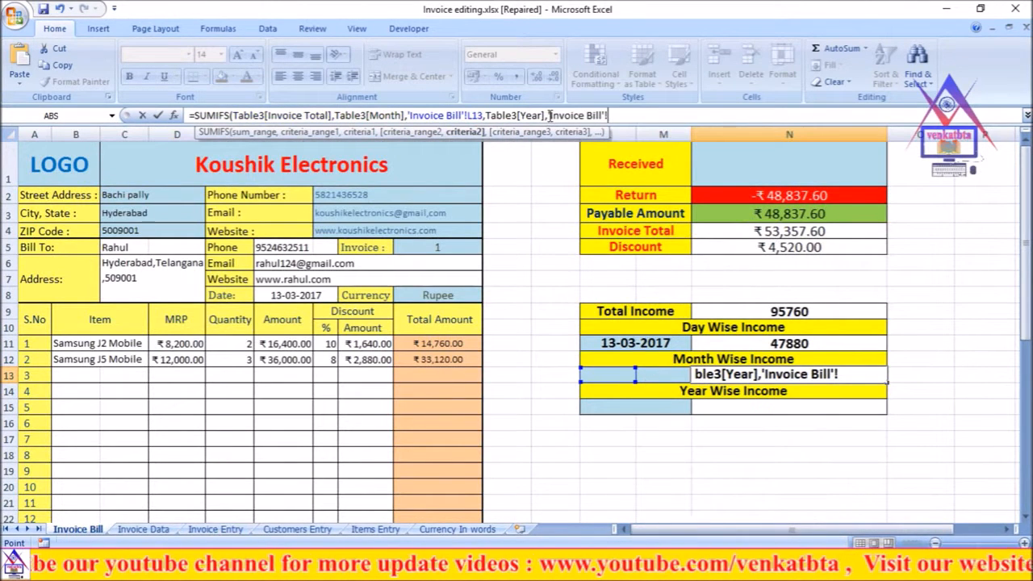
Finish the Month Wise Income SUMIFS formula in N13 with cell M13 as the criterion for Table3[Year].
left_click_drag(549, 115, 625, 115)
key("BackSpace")
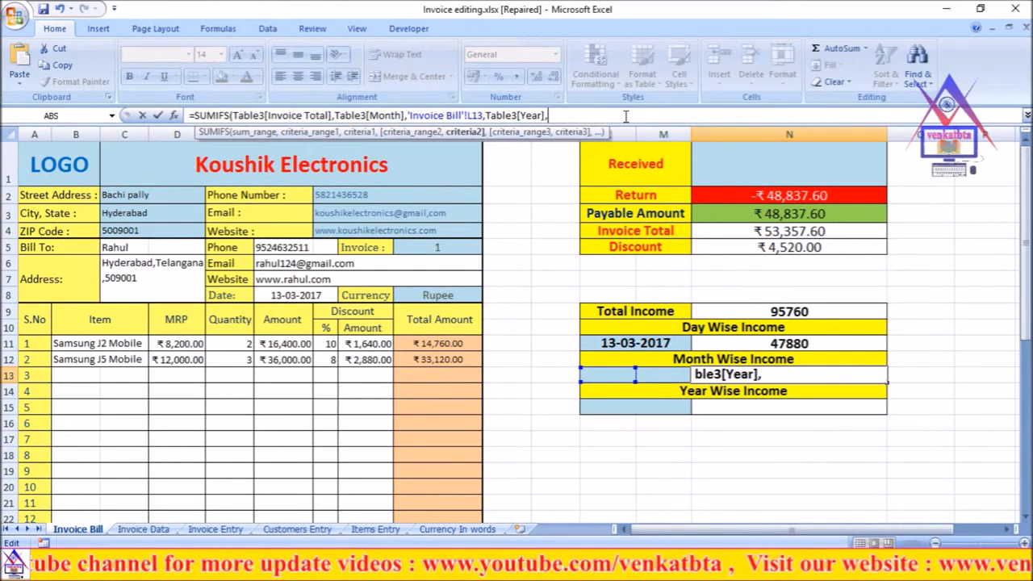
left_click(647, 375)
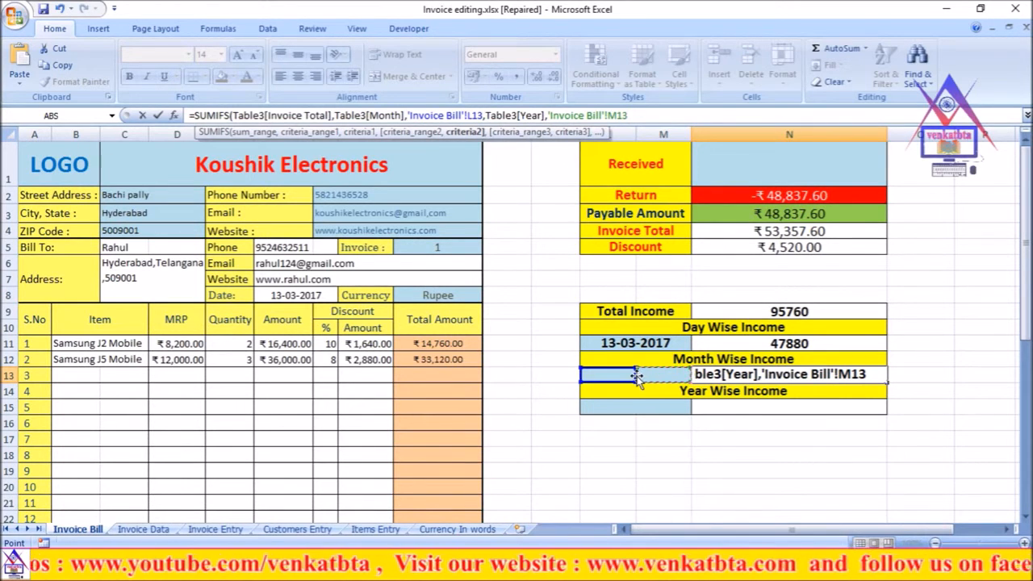
type(")")
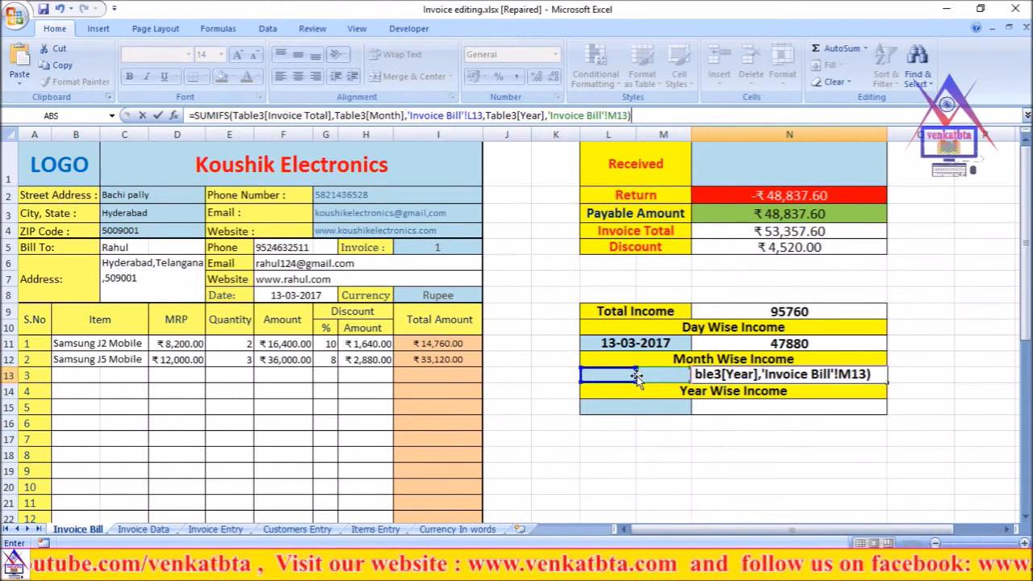
key("Return")
Enter month 03 in L13 and year 2017 in M13 as the Month Wise Income criteria.
left_click(611, 375)
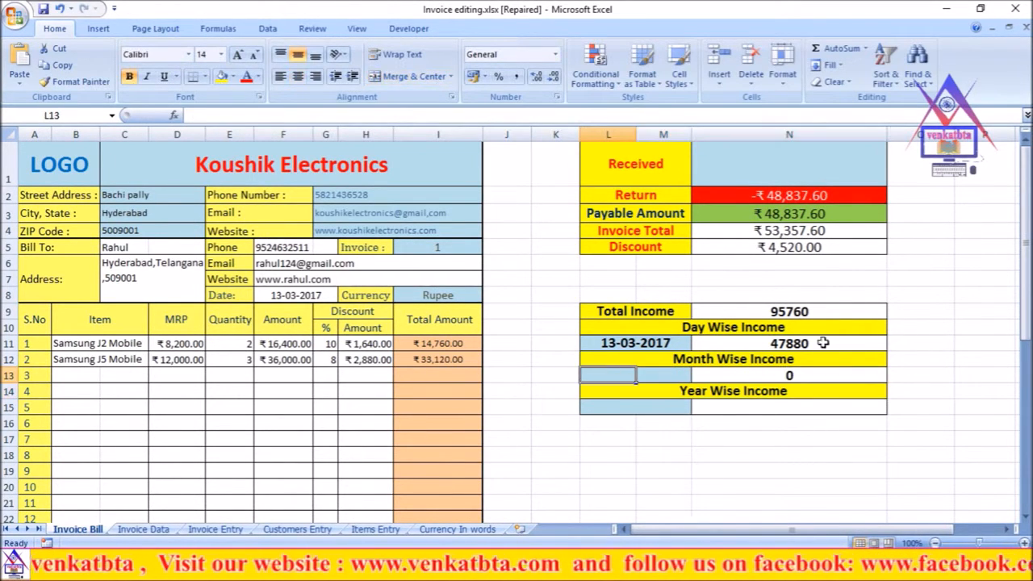
type("03")
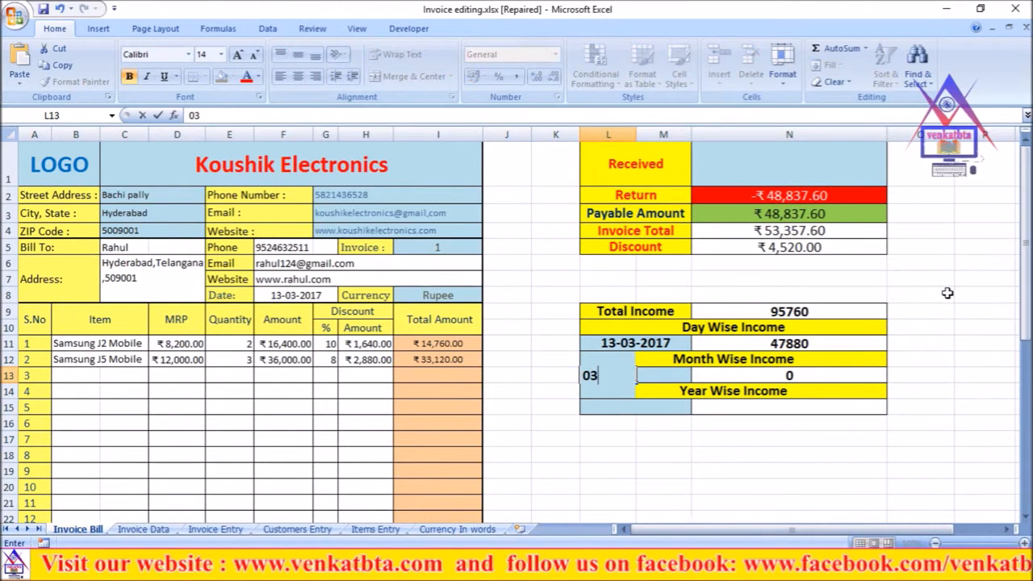
left_click(675, 377)
type("2017")
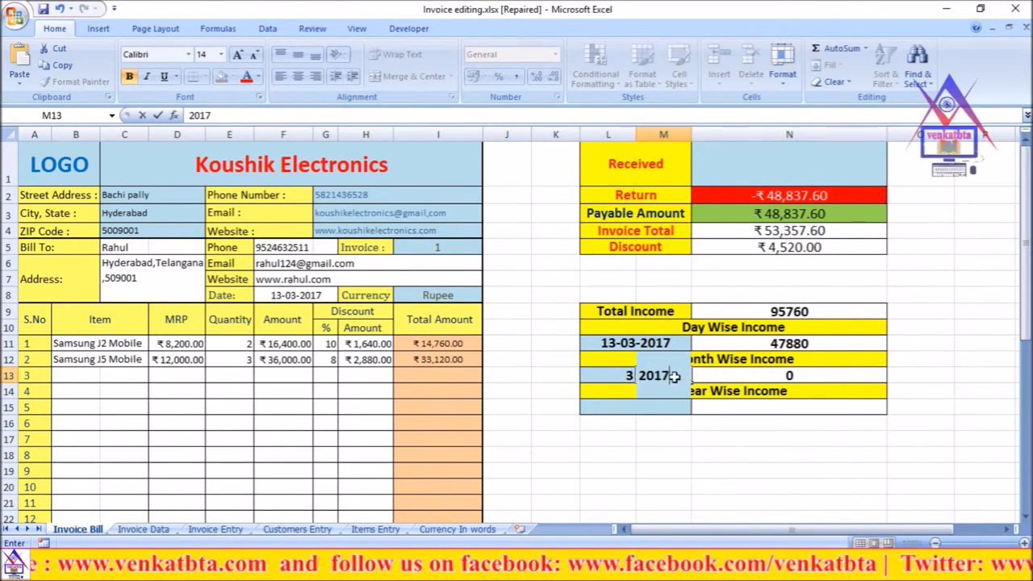
key("Return")
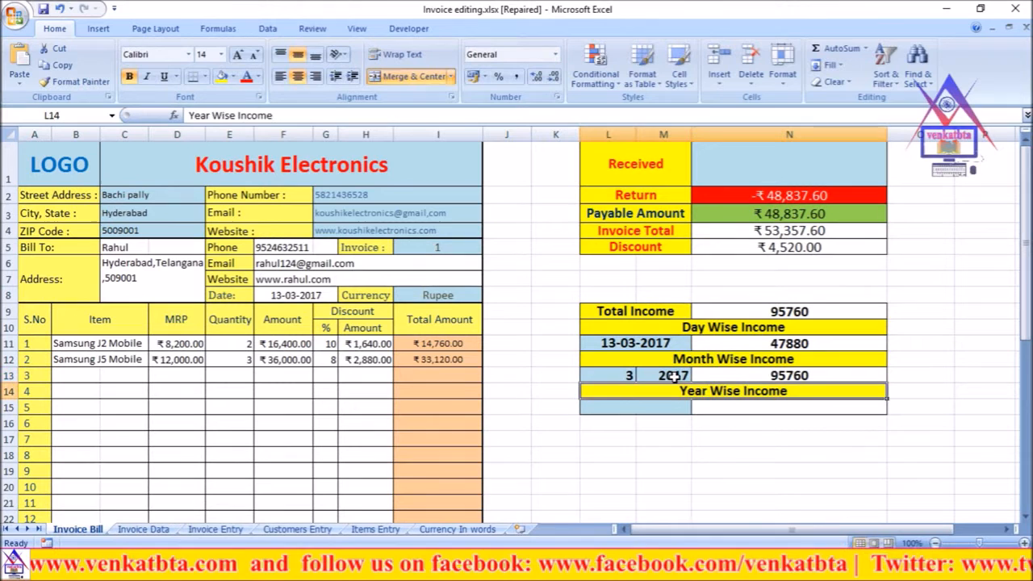
left_click(802, 462)
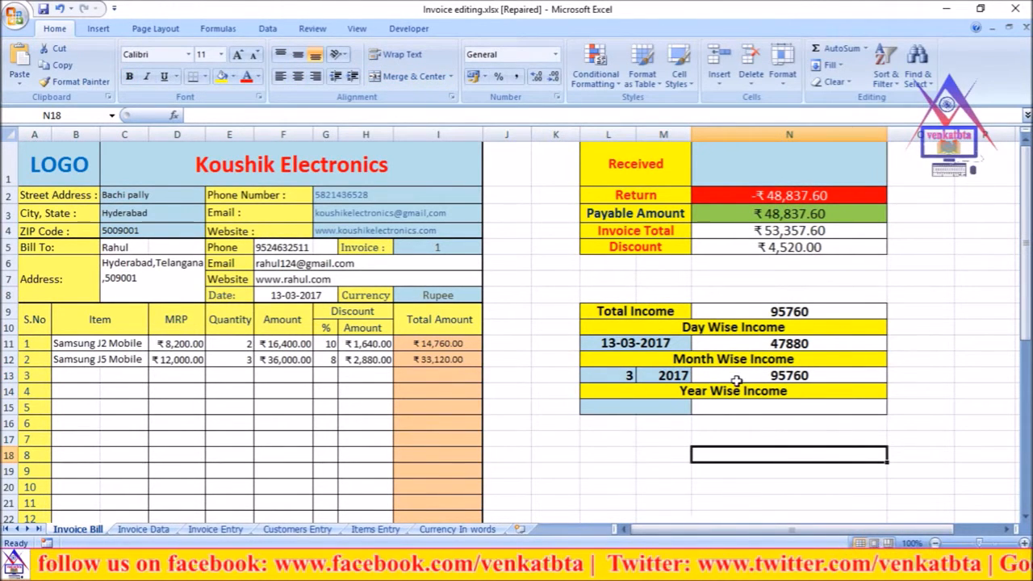
left_click(619, 449)
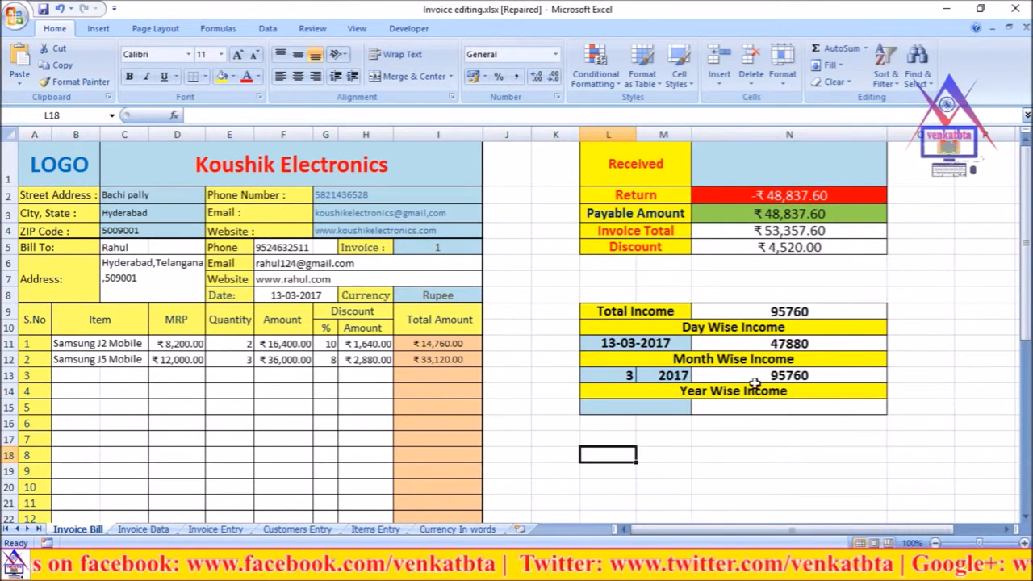
left_click(706, 409)
left_click(614, 474)
Start a SUMIF formula in the Year Wise Income cell N15 with Table3[Year] from the Invoice Entry sheet as the range.
left_click(742, 405)
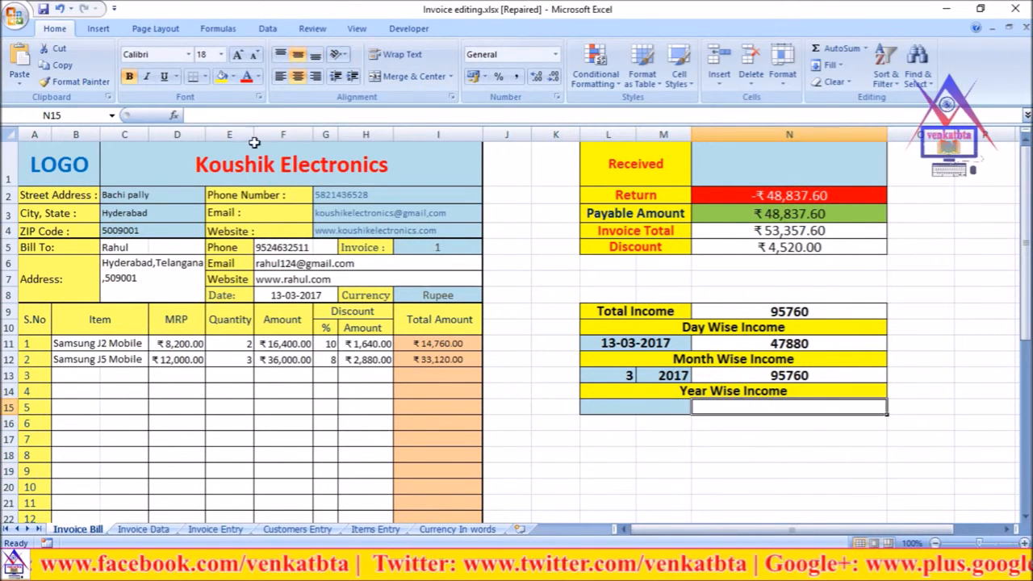
left_click(275, 113)
type("=")
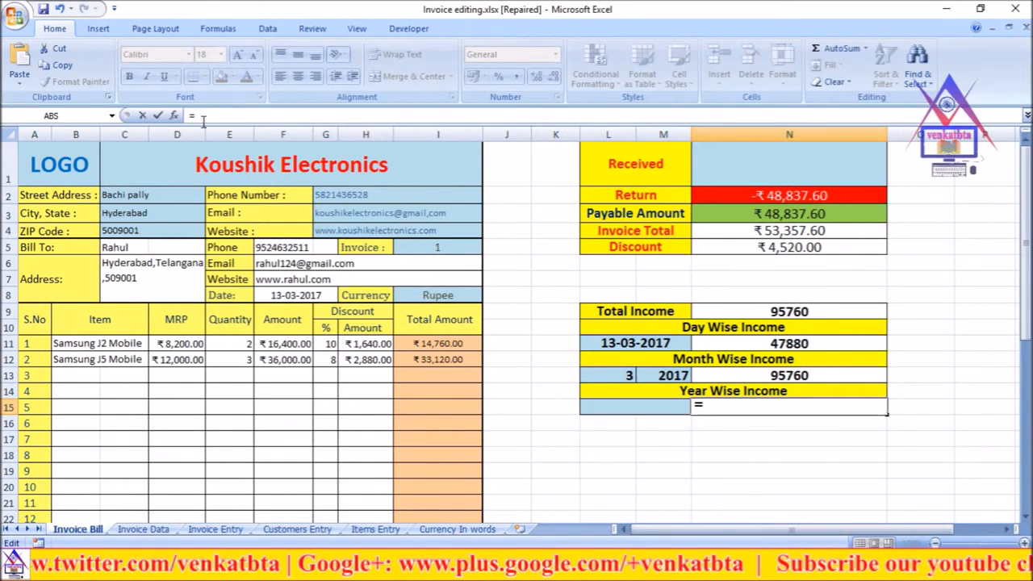
type("sumi")
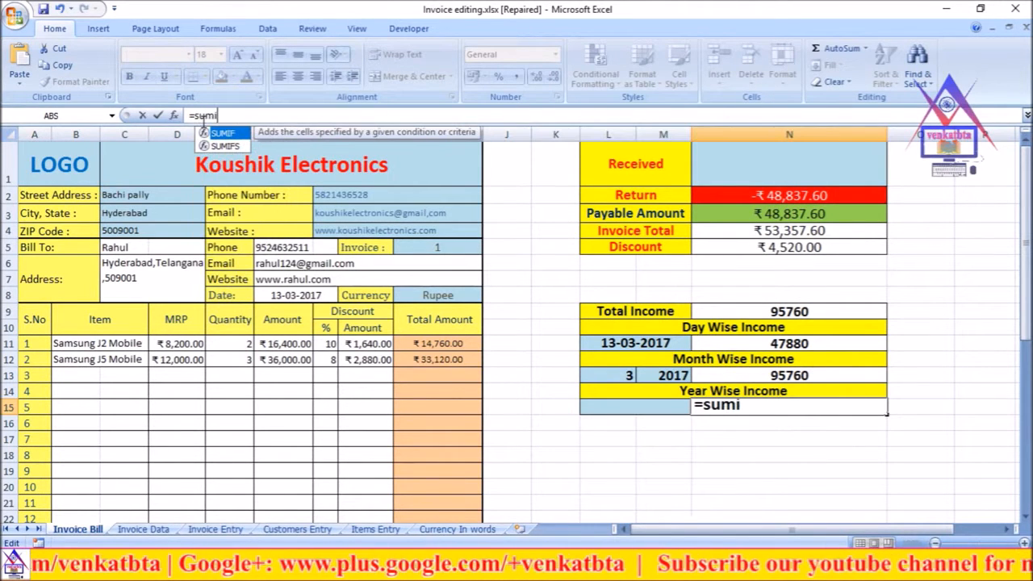
type("f")
key("Tab")
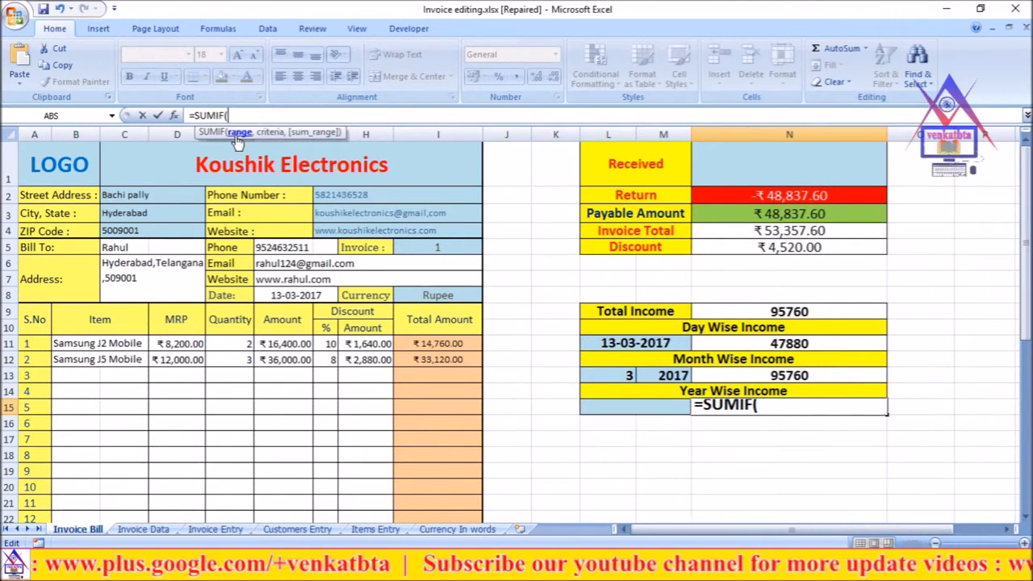
left_click(211, 530)
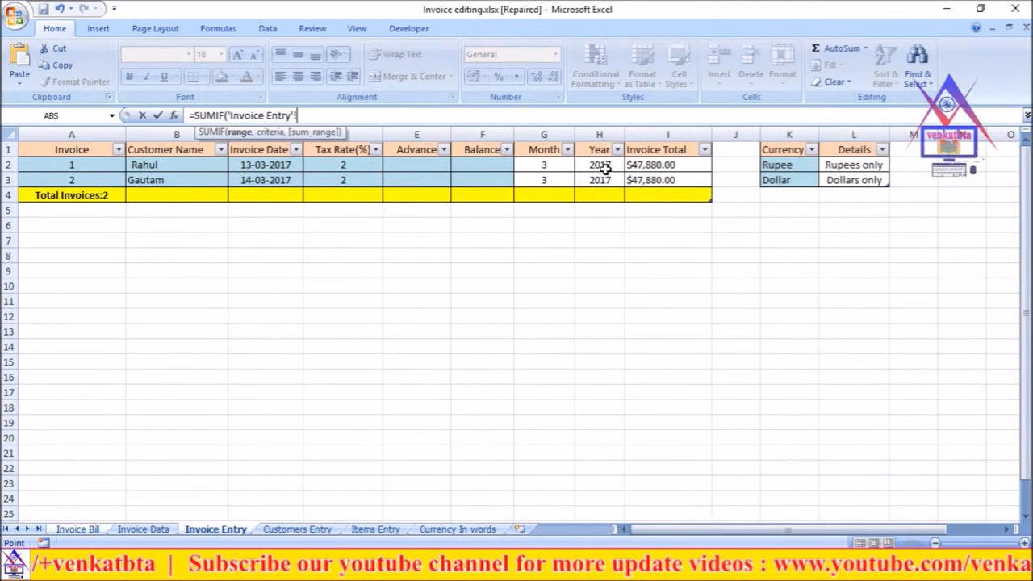
left_click_drag(600, 166, 604, 181)
type(",")
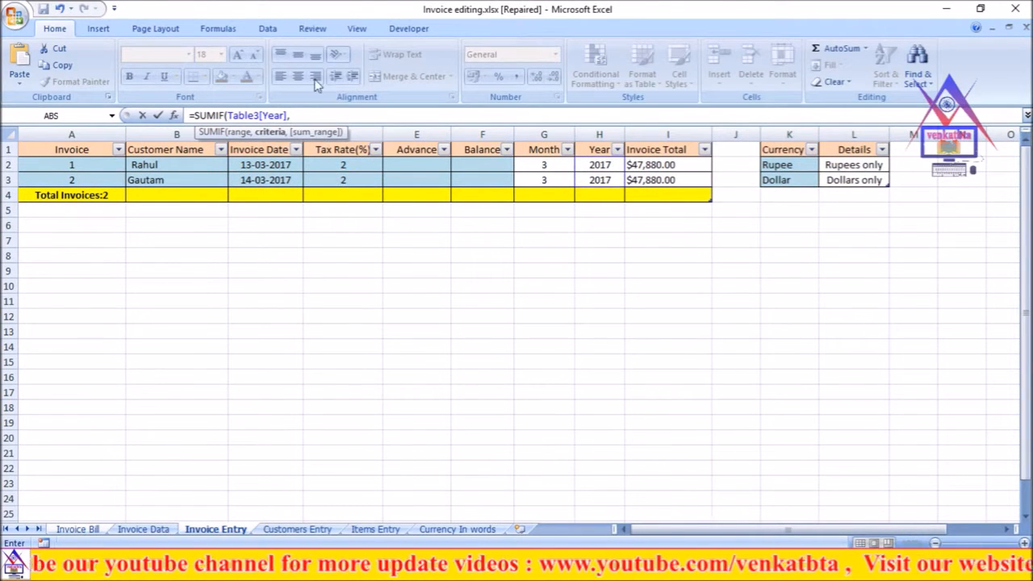
Add the merged cell L15:M15 on the Invoice Bill sheet as the criteria of the SUMIF formula.
left_click(78, 530)
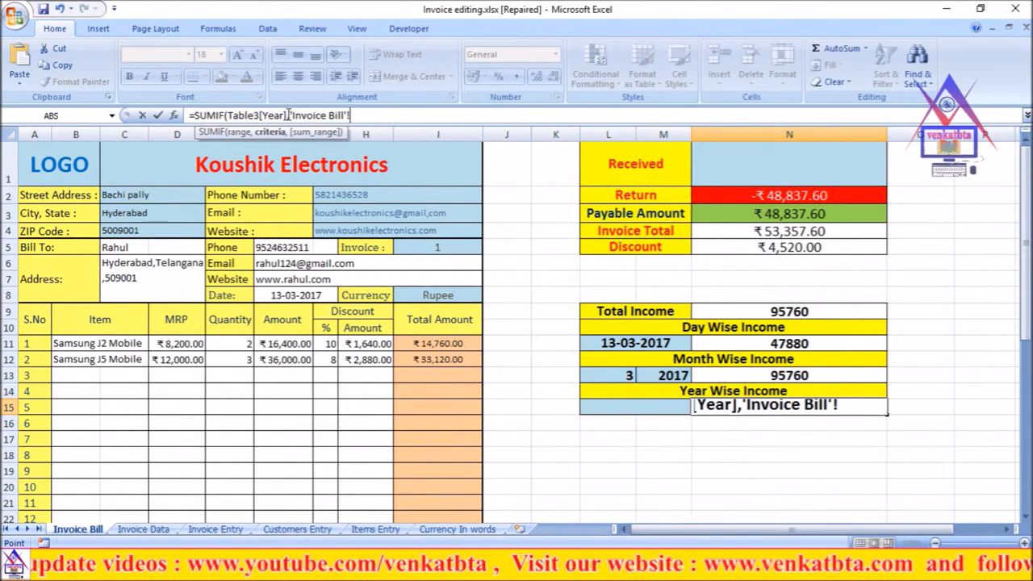
left_click_drag(292, 115, 374, 115)
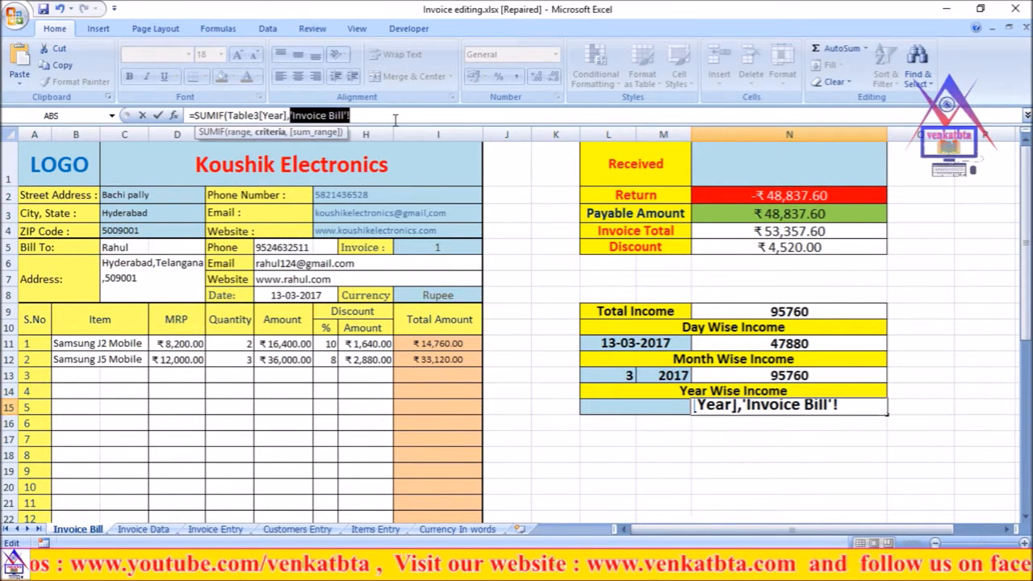
key("BackSpace")
left_click(611, 408)
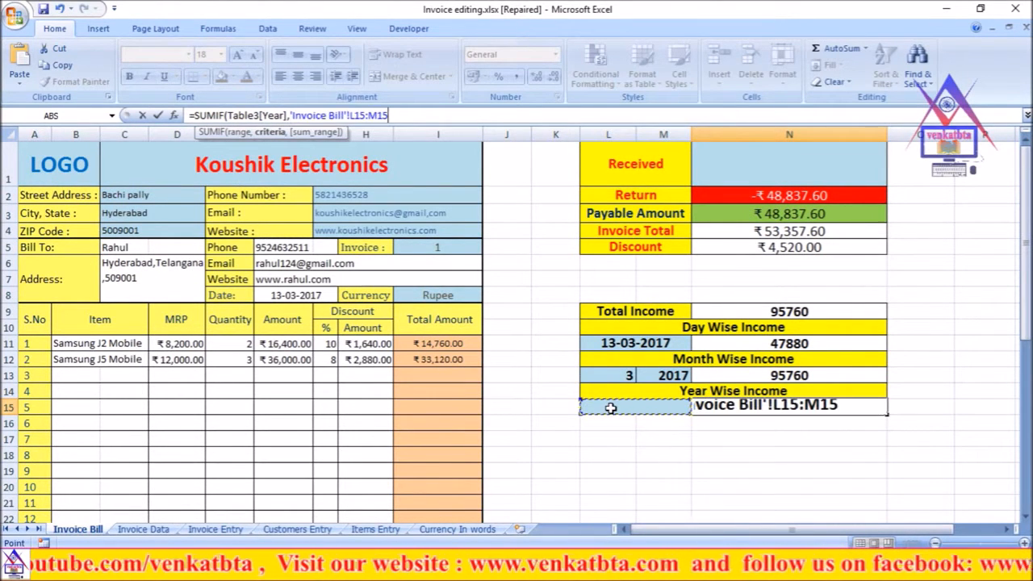
type(",")
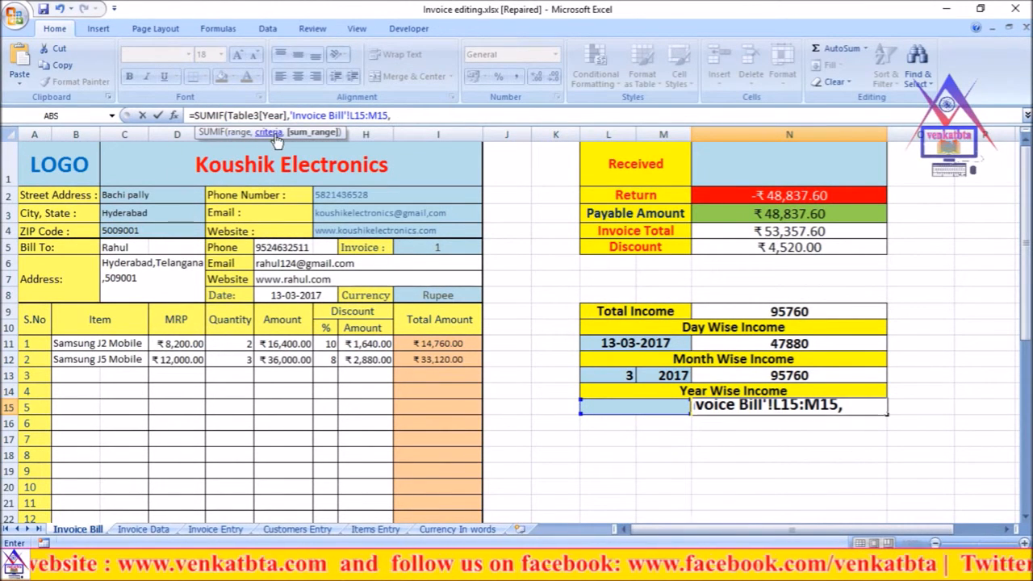
Complete the SUMIF formula with Table3[Invoice Total] from the Invoice Entry sheet as the sum range.
left_click(217, 529)
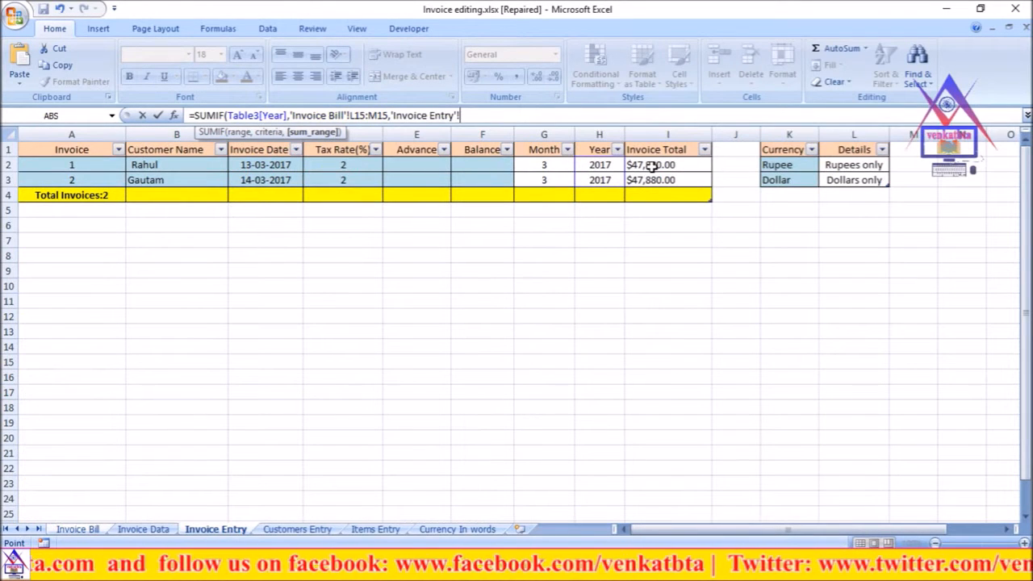
left_click_drag(650, 166, 650, 177)
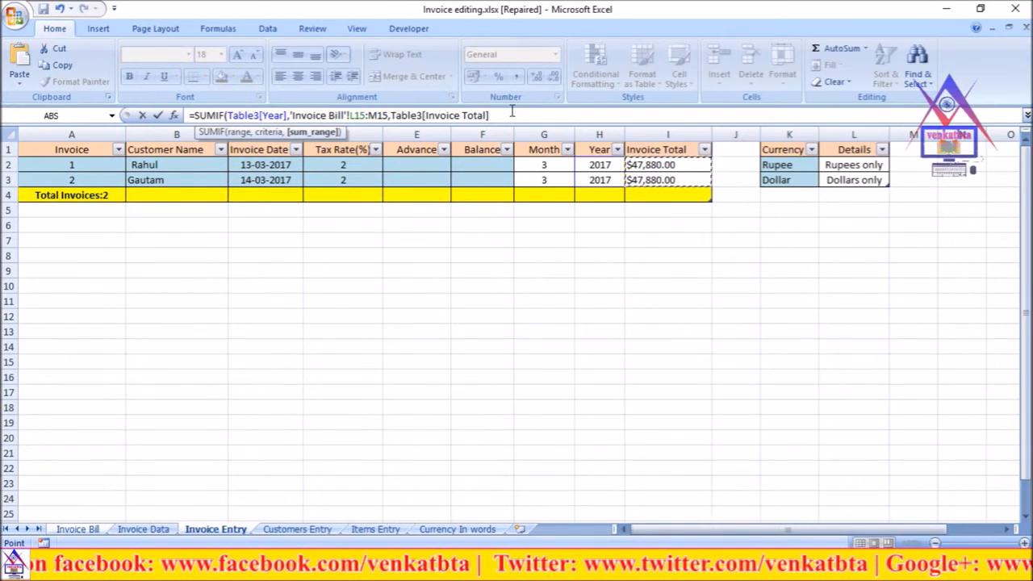
type(")")
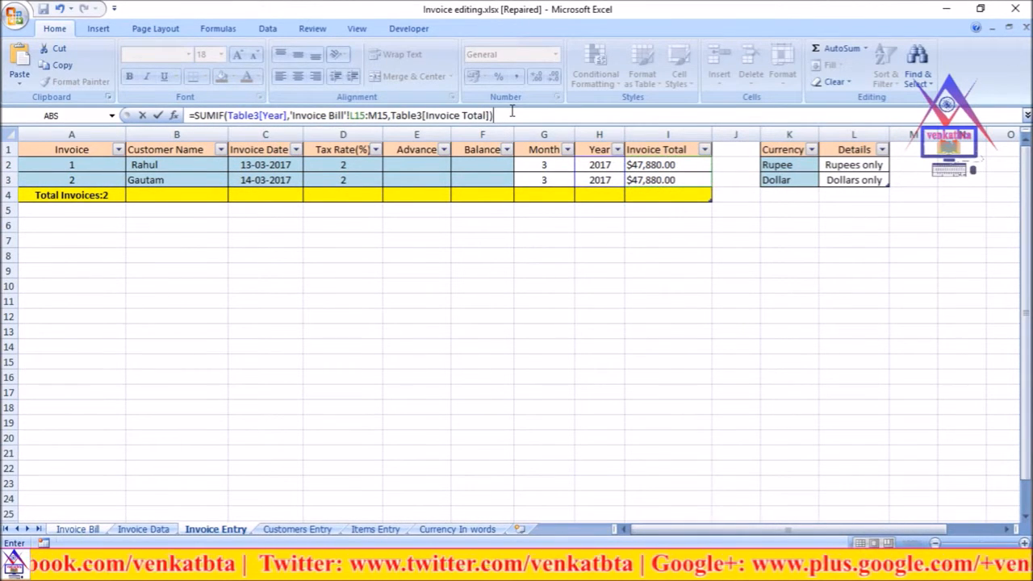
key("Return")
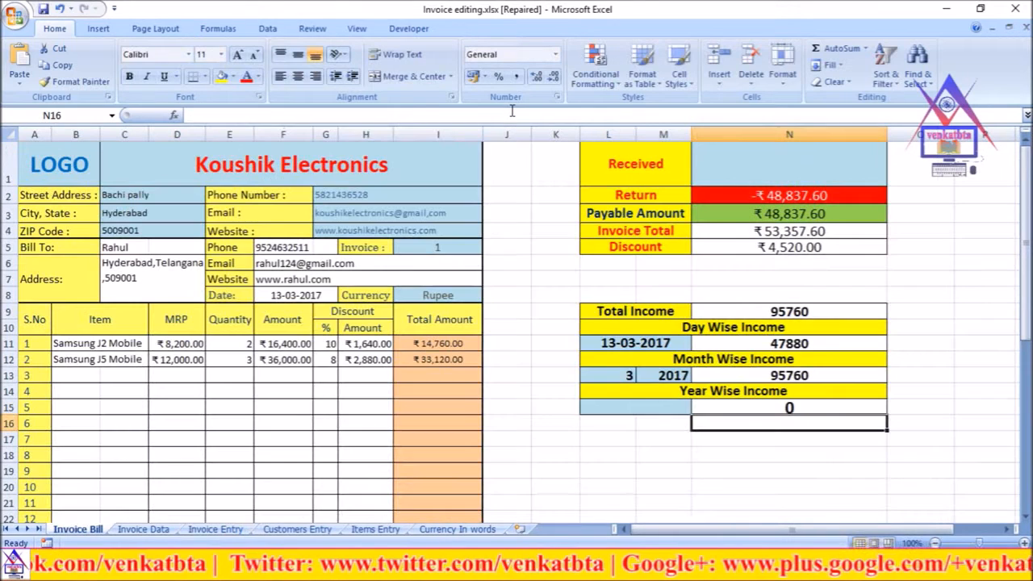
Enter 2017 as the year in the Year Wise Income criteria cell L15.
left_click(659, 408)
type("201")
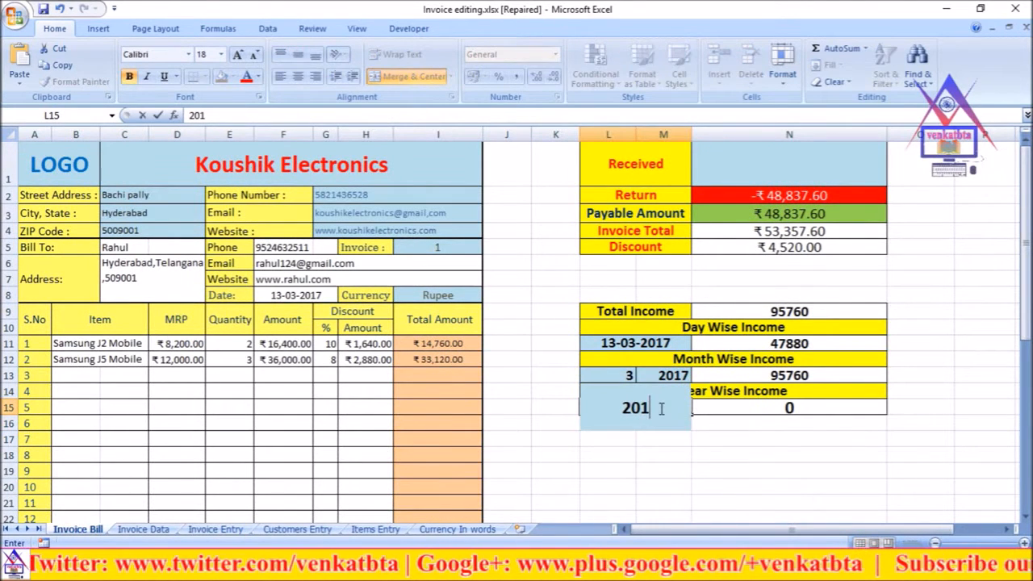
type("7")
key("Return")
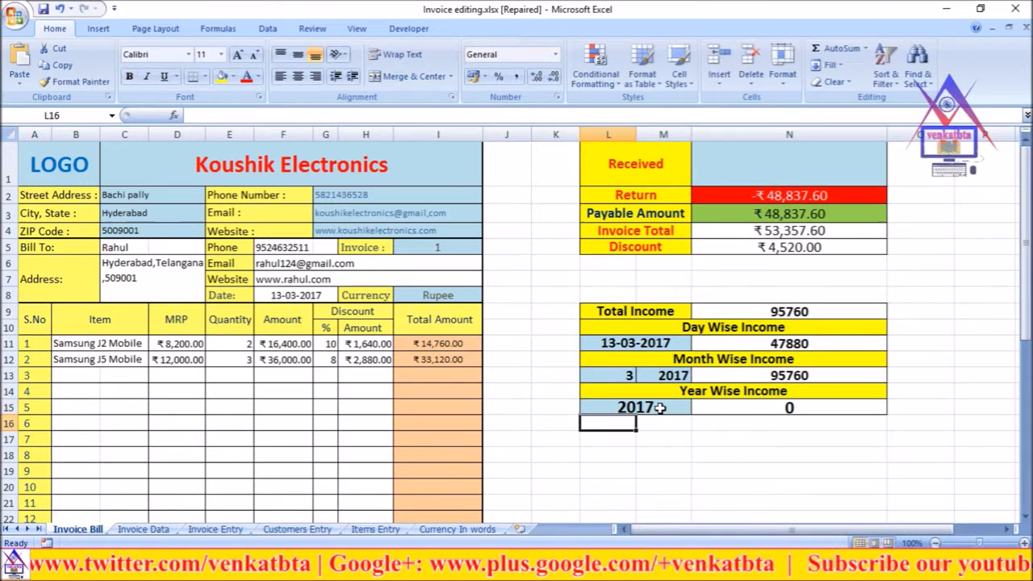
Correct the SUMIF formula in N15 by replacing the criteria 'Invoice Bill'!L15:M15 with the single reference L15.
left_click(760, 408)
left_click(535, 116)
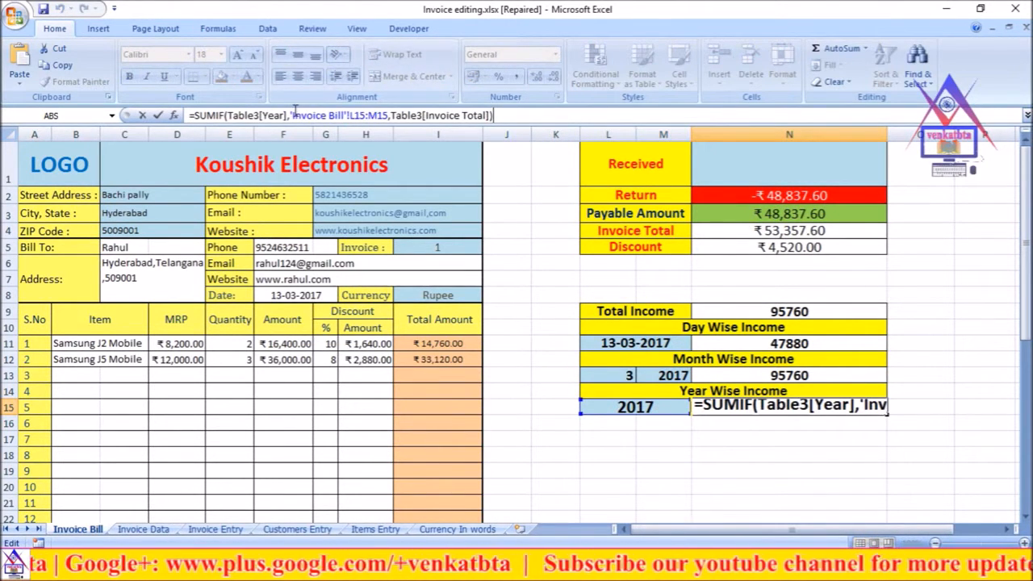
left_click_drag(292, 115, 385, 116)
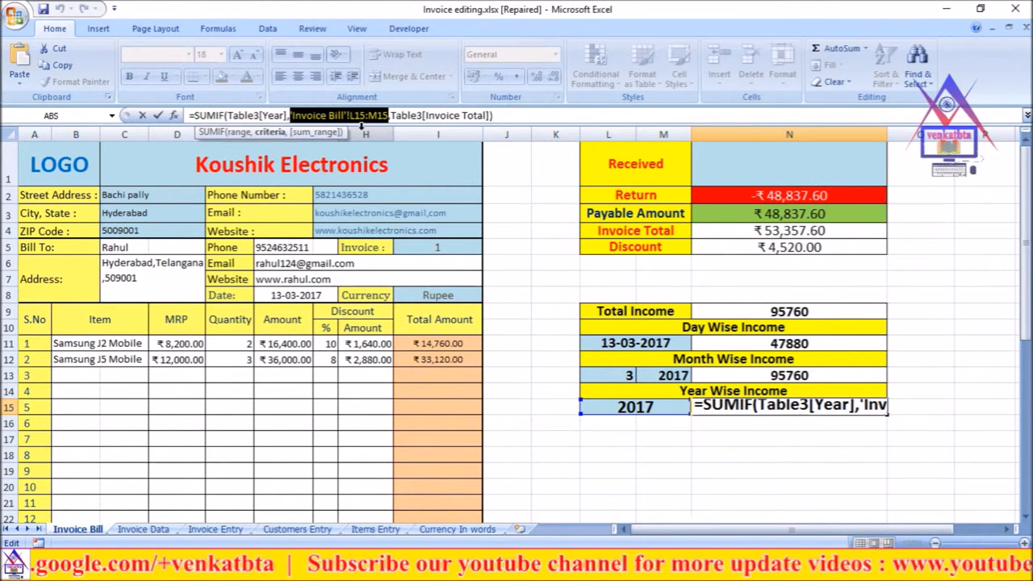
key("BackSpace")
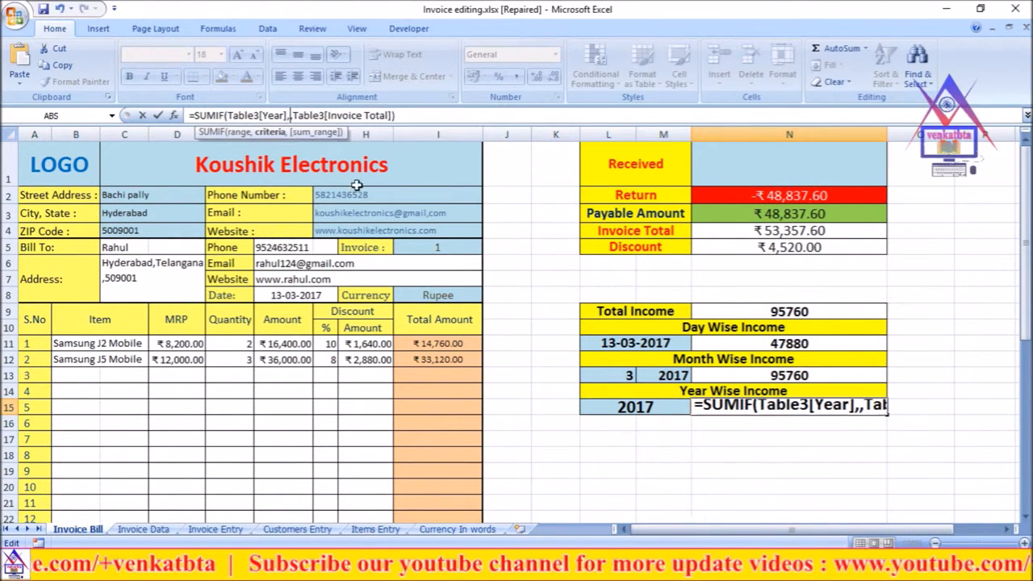
left_click(637, 407)
left_click(442, 115)
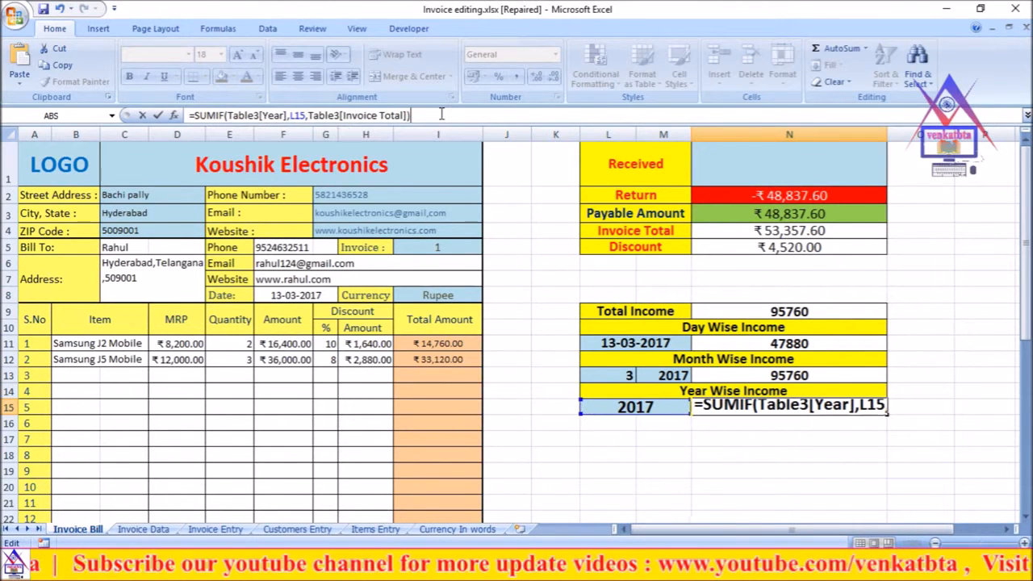
key("Return")
left_click(646, 467)
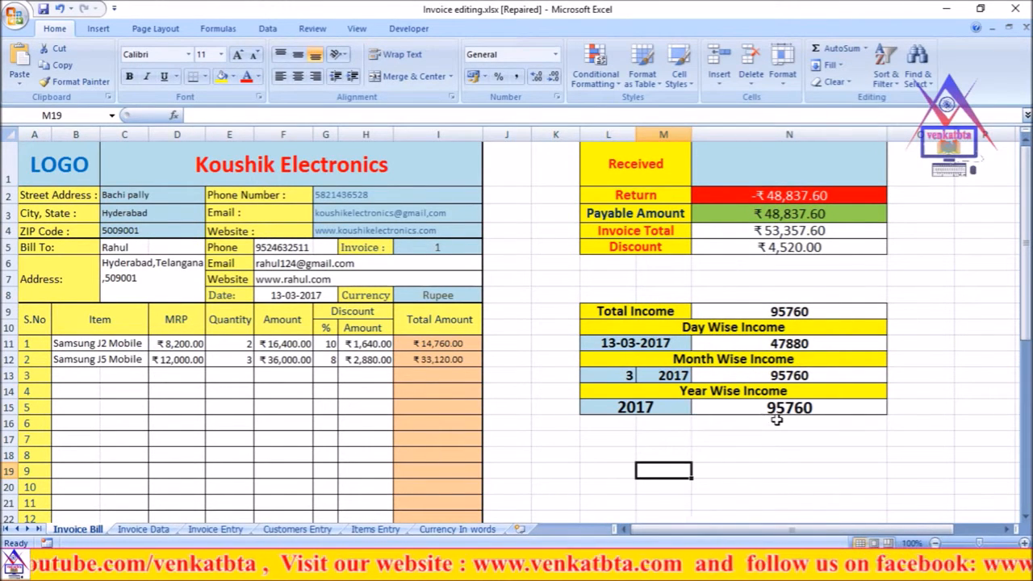
left_click(626, 343)
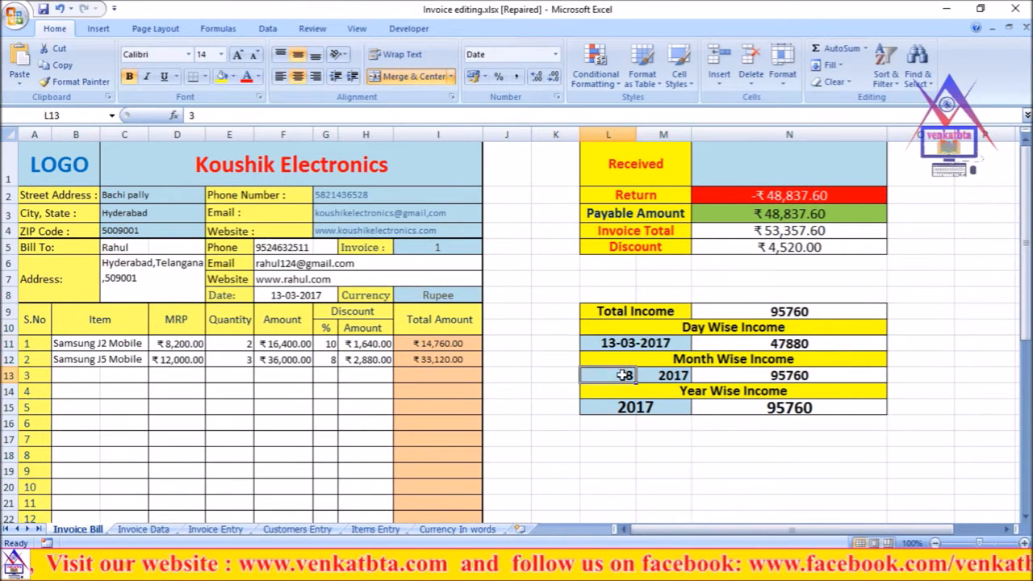
left_click(659, 373)
left_click(619, 407)
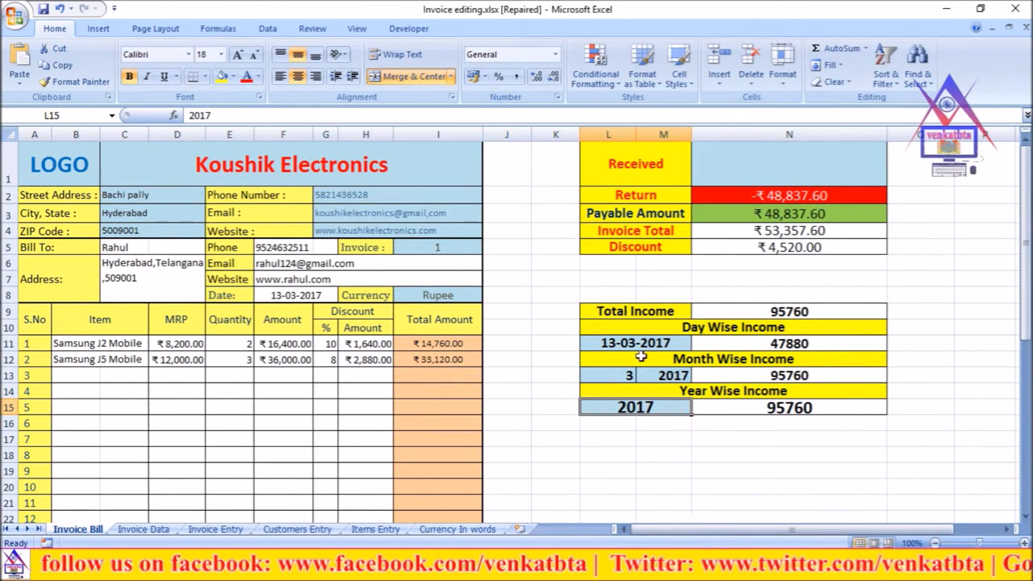
Format the four income result cells N9, N11, N13 and N15 as Currency with the ₹ symbol and two decimal places.
left_click(781, 316)
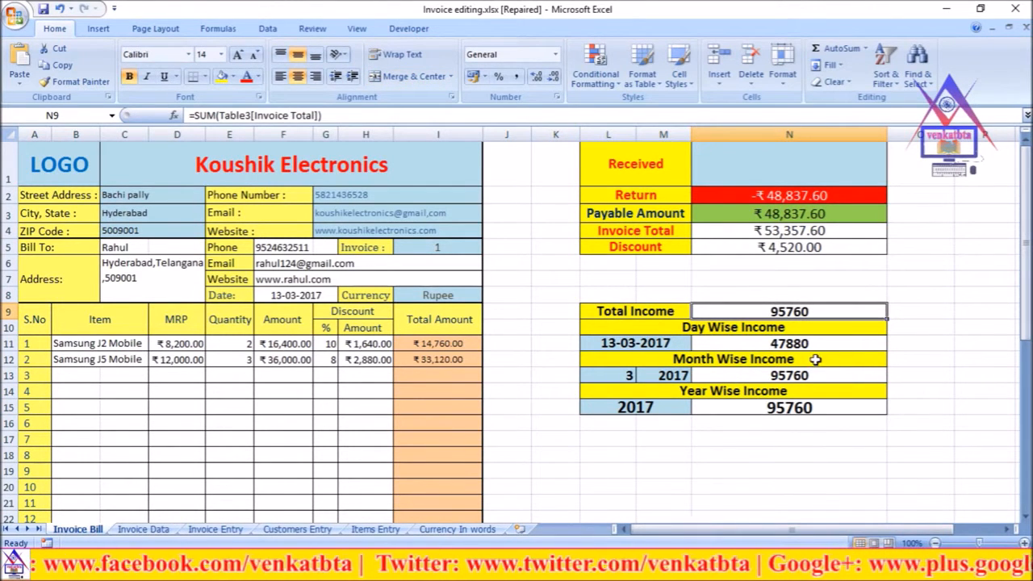
left_click(749, 343, "ctrl")
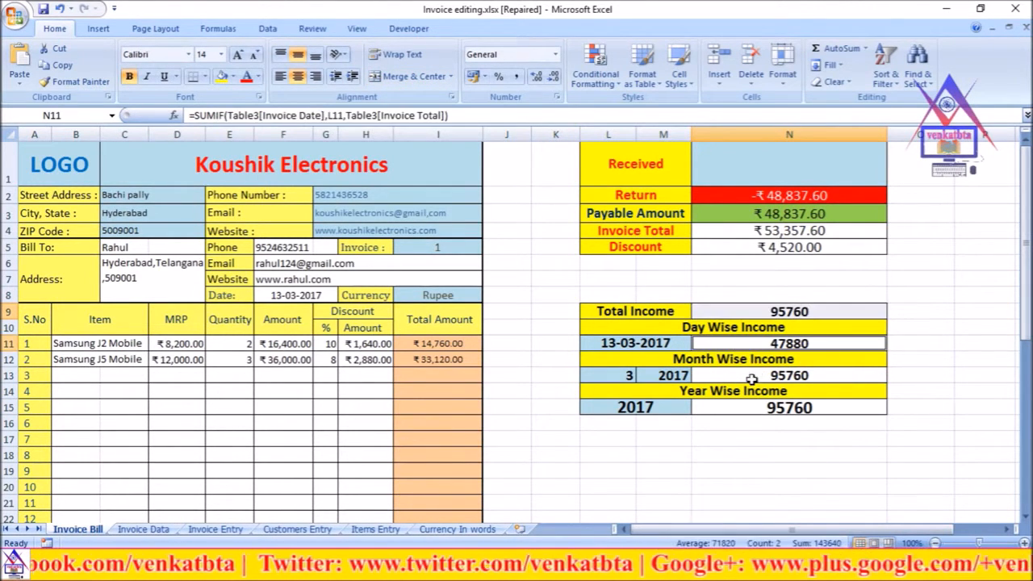
left_click(755, 375, "ctrl")
left_click(743, 408, "ctrl")
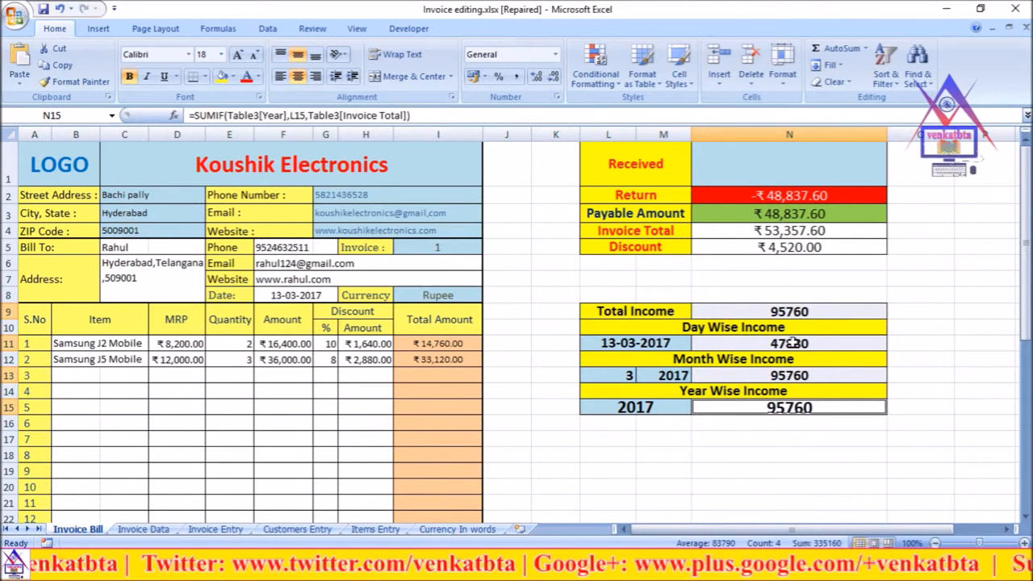
right_click(769, 313)
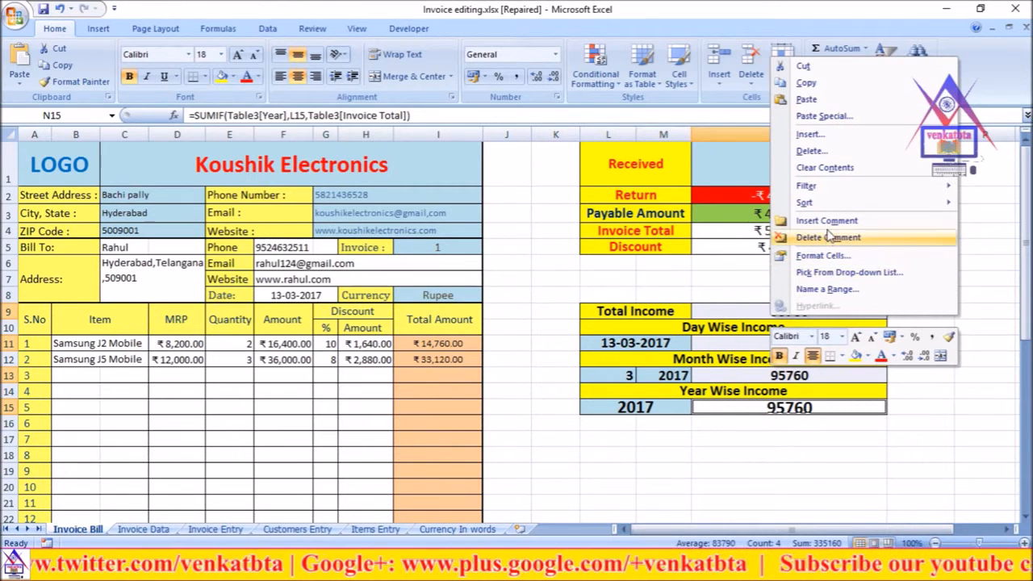
left_click(823, 256)
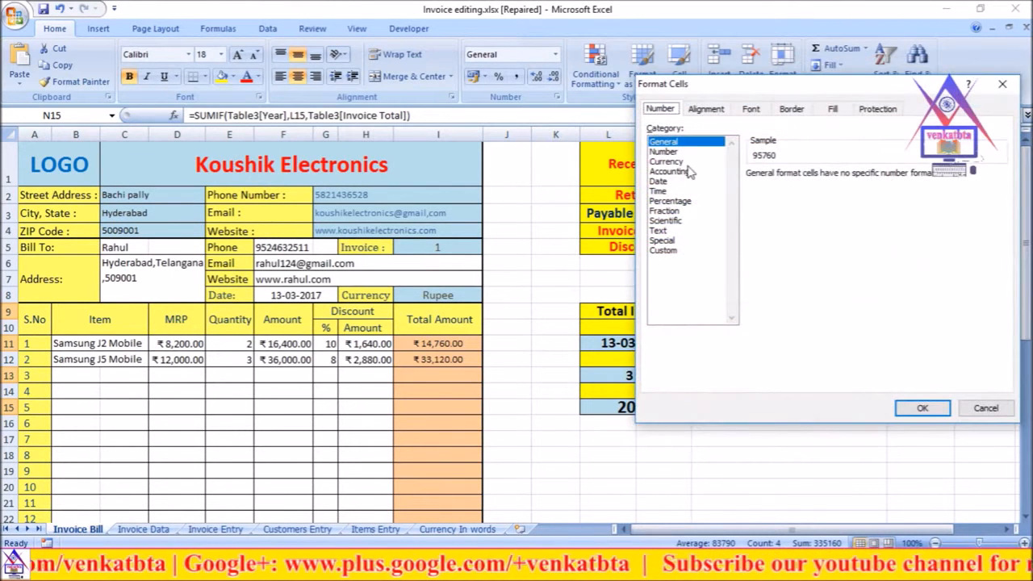
left_click(678, 162)
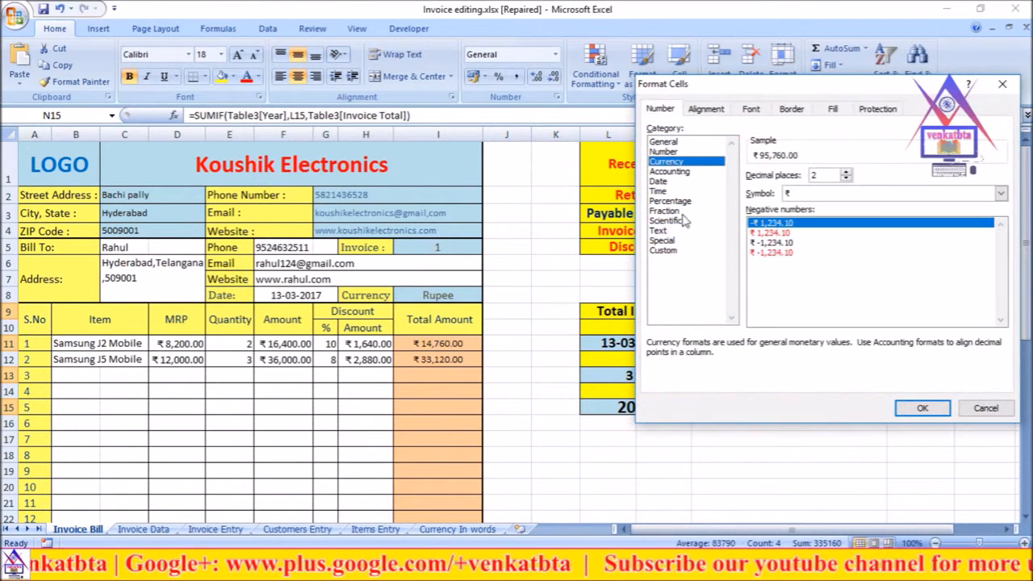
left_click(922, 408)
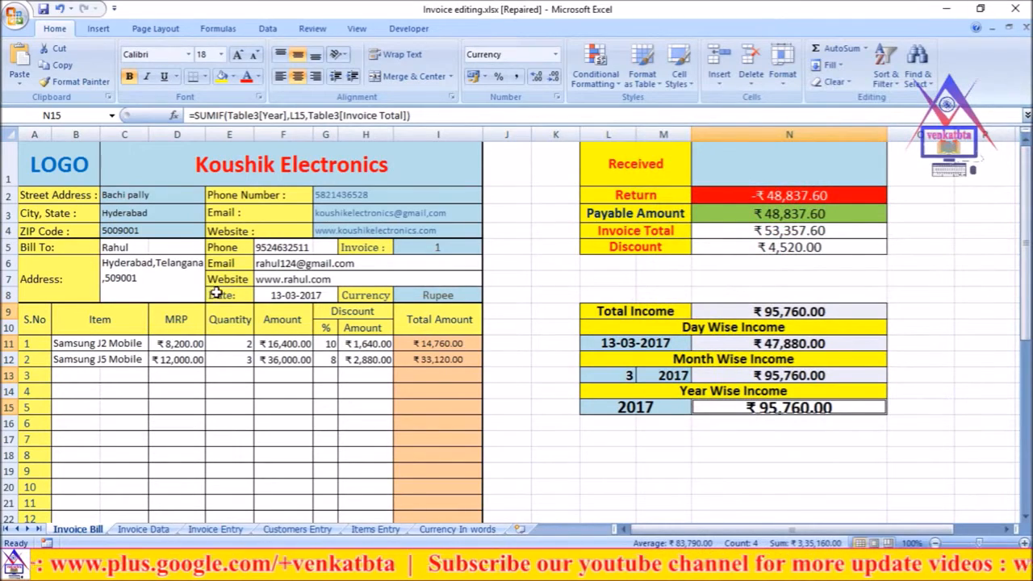
Examine the lower part of the invoice, including the empty merged cells beneath the TOTAL and You have saved rows.
left_click(492, 290)
scroll(489, 395, "down", 10)
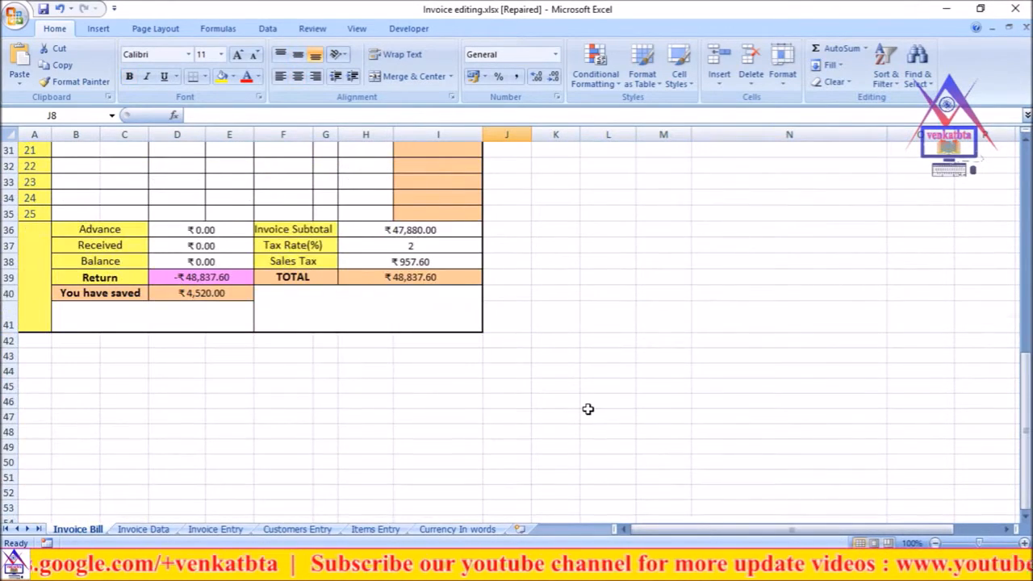
scroll(589, 411, "up", 10)
left_click(508, 367)
scroll(510, 373, "down", 11)
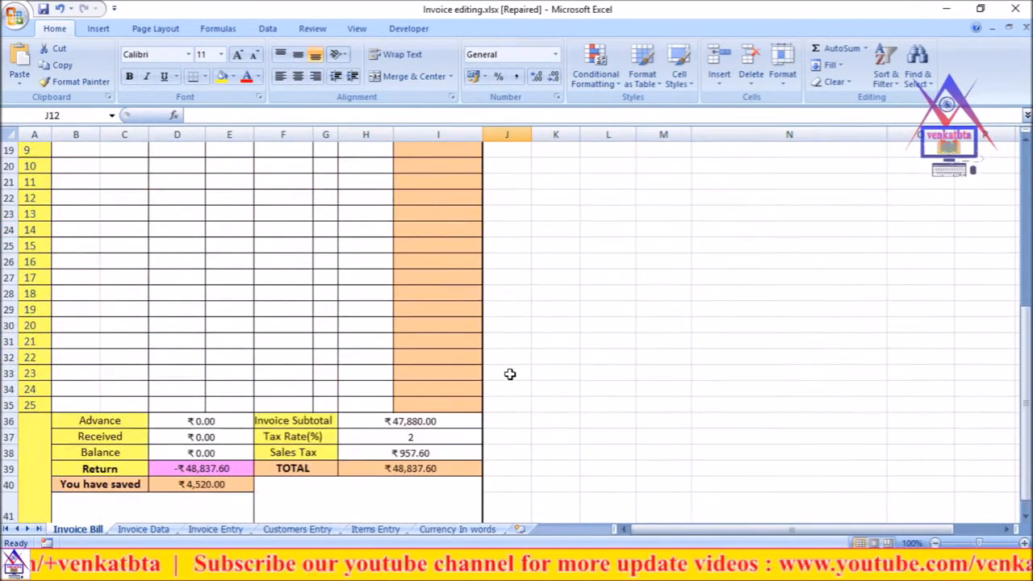
scroll(556, 381, "up", 2)
scroll(569, 380, "down", 2)
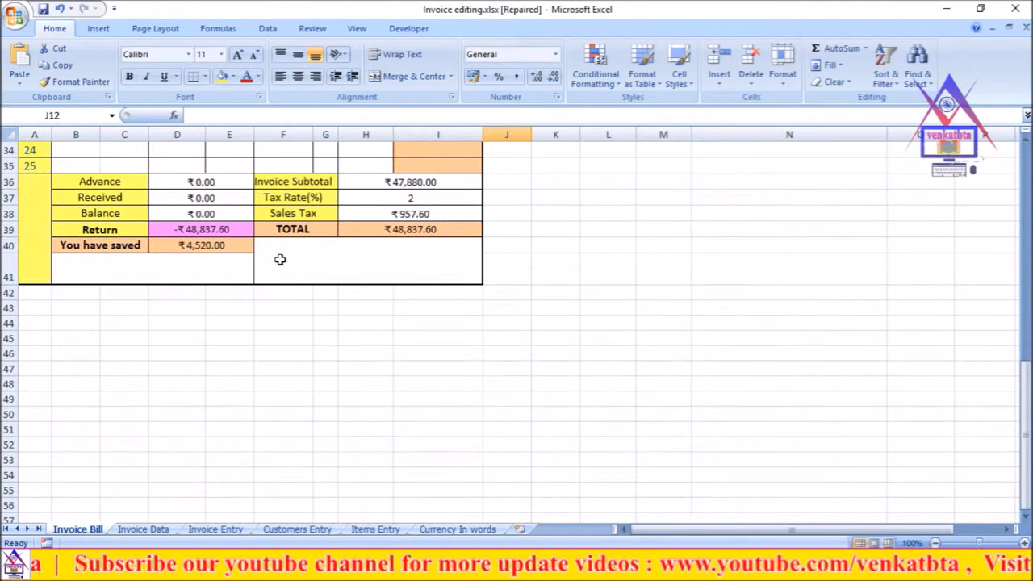
left_click(283, 339)
left_click(330, 267)
left_click(283, 334)
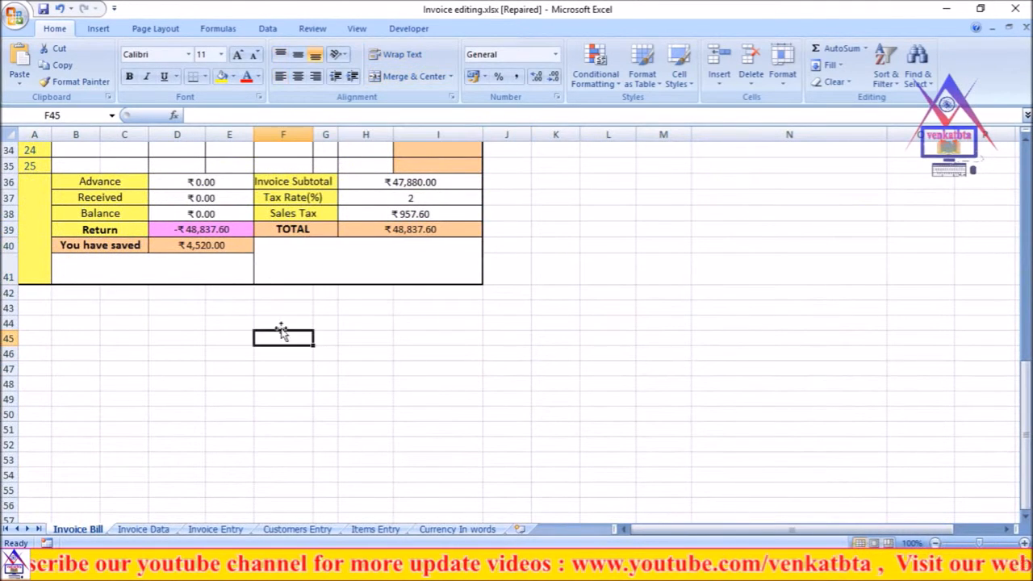
left_click(143, 262)
left_click(332, 264)
left_click(279, 366)
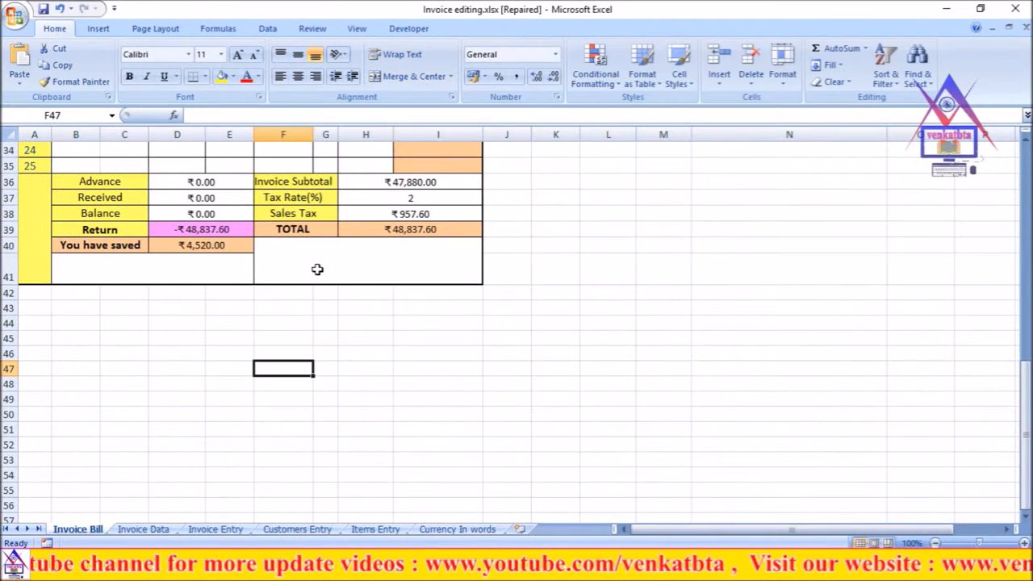
left_click(320, 263)
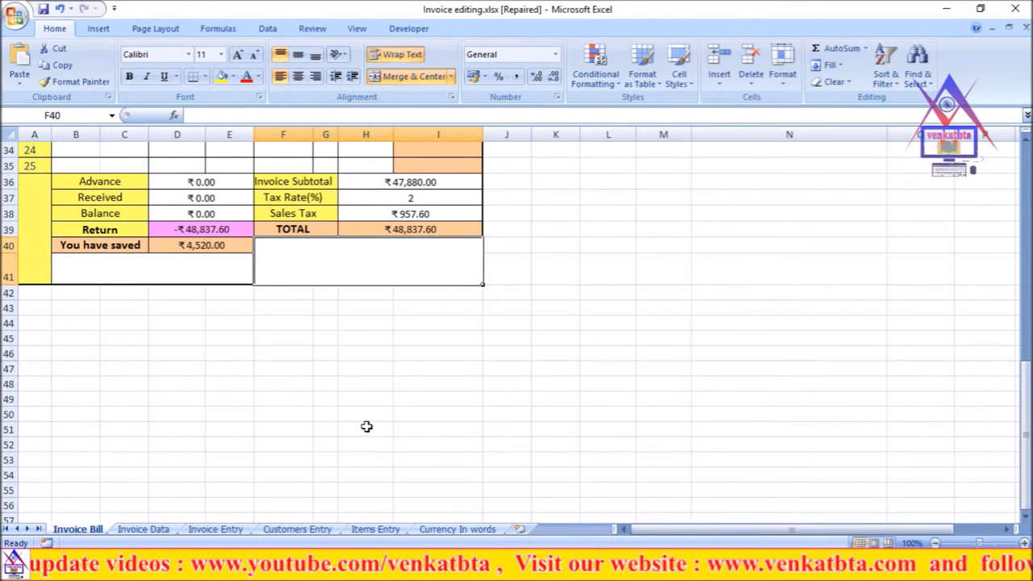
Remove all arguments from the VLOOKUP formula in A4 of the Currency In words sheet.
left_click(457, 529)
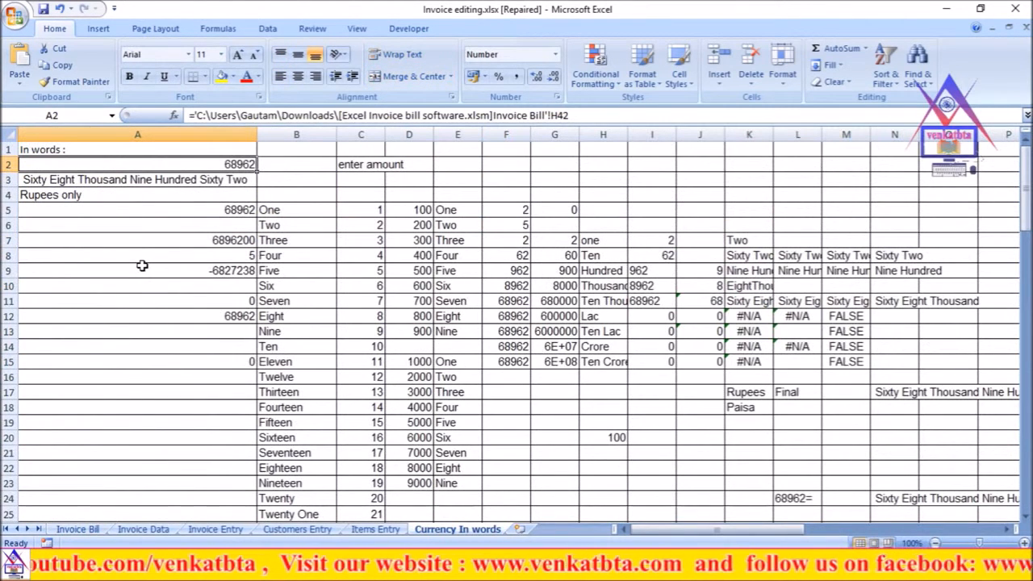
left_click(104, 200)
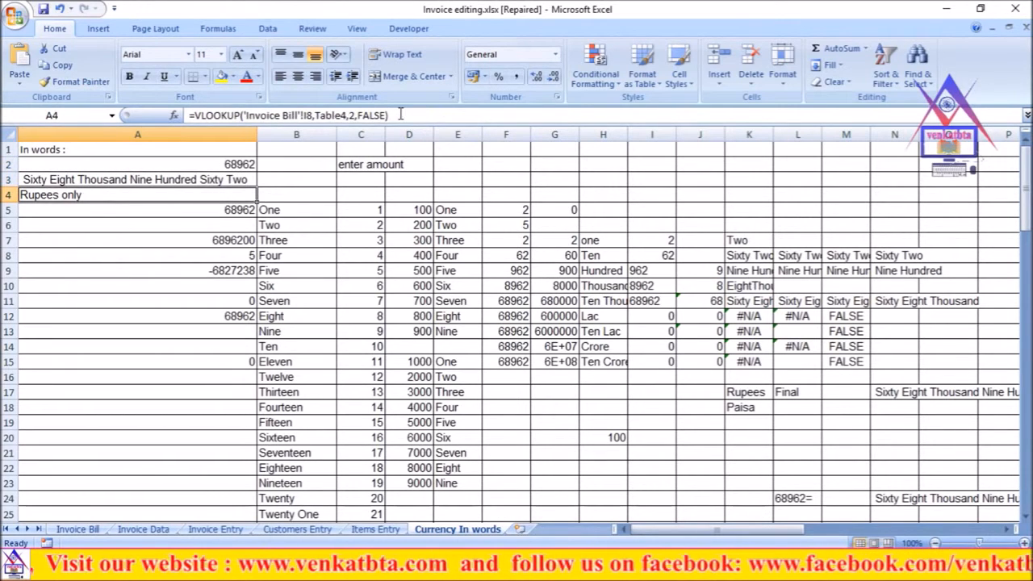
left_click_drag(400, 115, 242, 121)
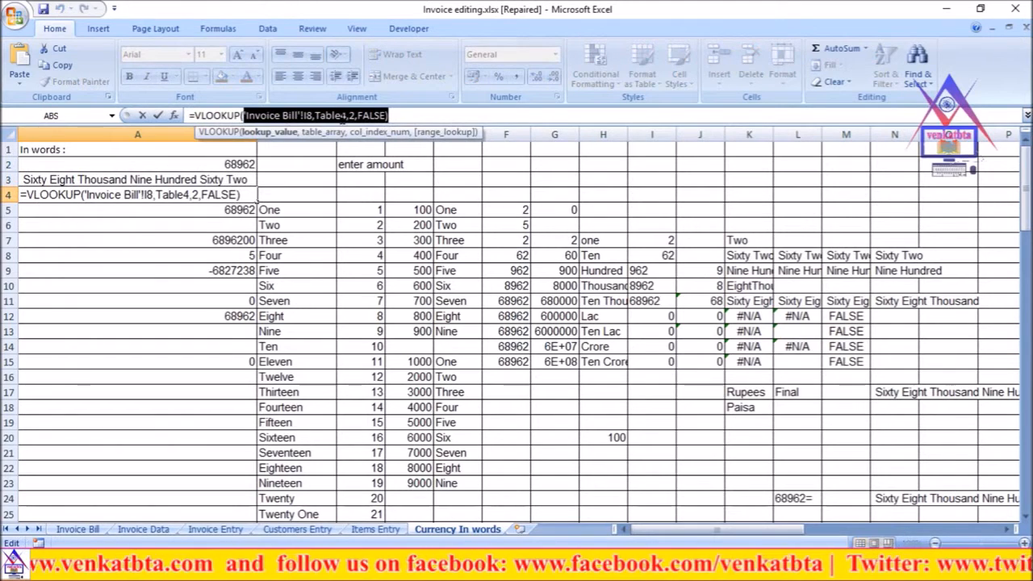
key("BackSpace")
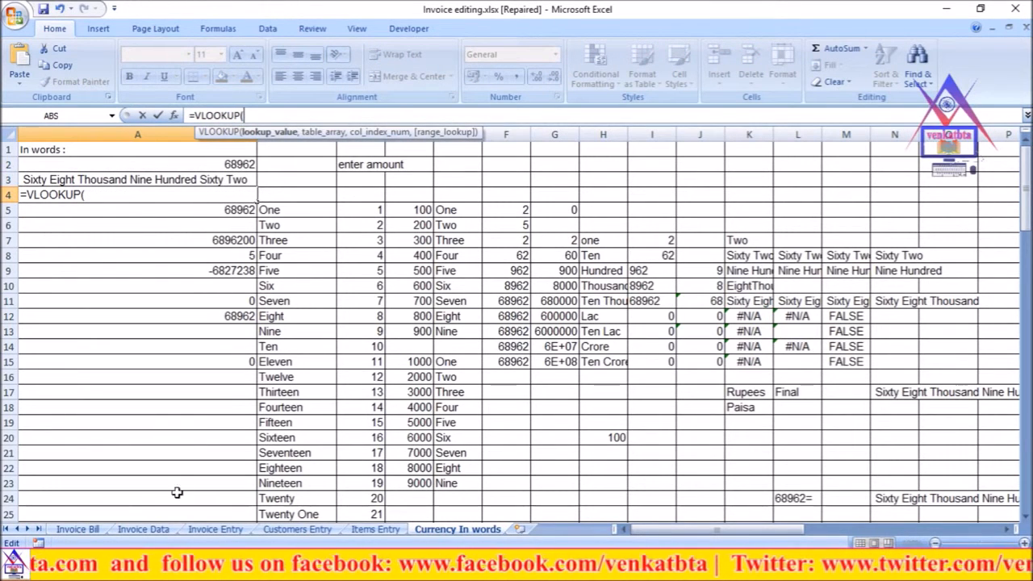
Add the Currency column K2:K3 of the Invoice Entry sheet, Table4[Currency], to the VLOOKUP formula, followed by a comma.
left_click(220, 530)
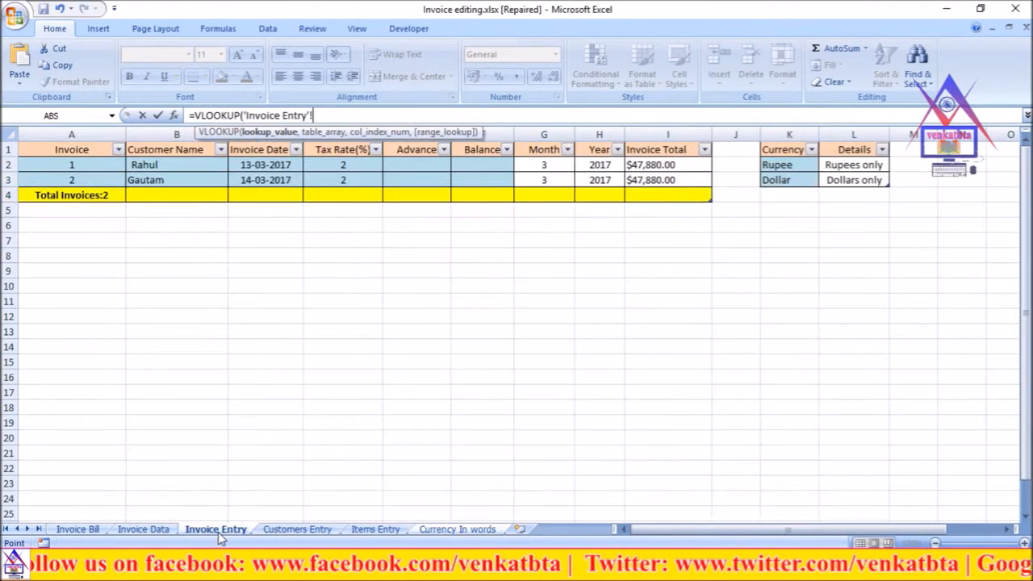
left_click(788, 166)
left_click_drag(790, 166, 788, 180)
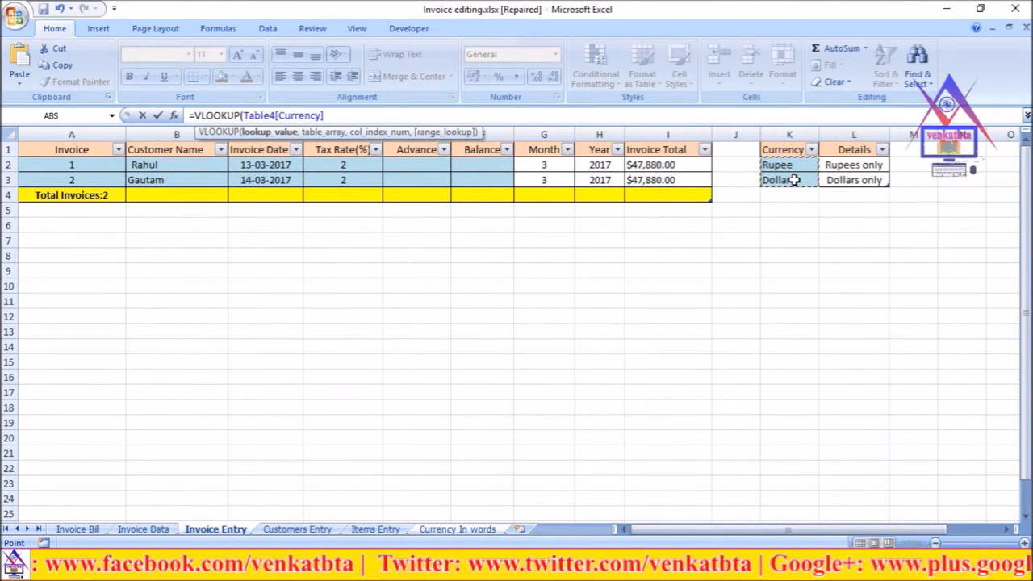
type(",")
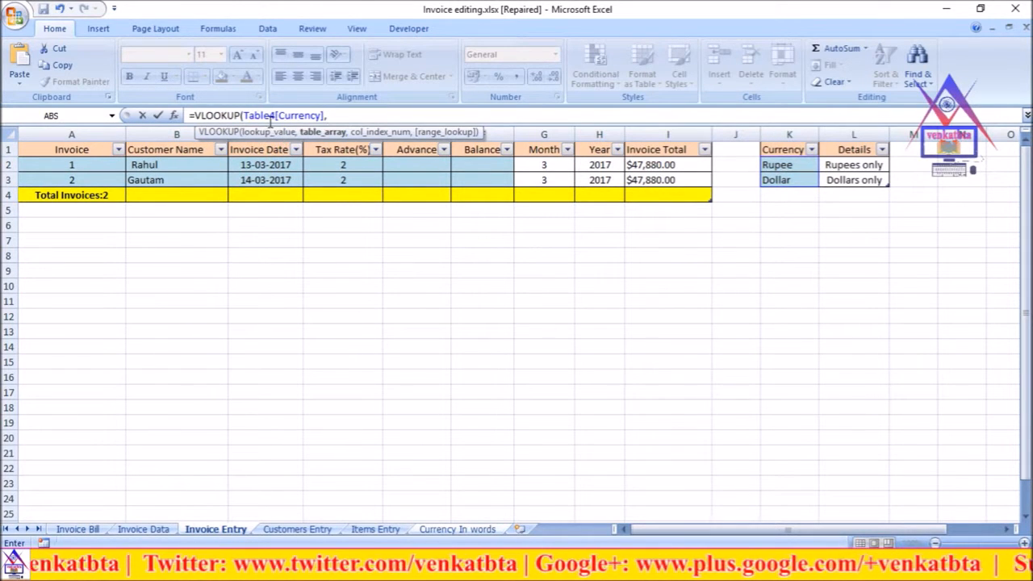
Insert the currency cell I8 of the Invoice Bill sheet as the lookup value ahead of Table4[Currency].
left_click(245, 115)
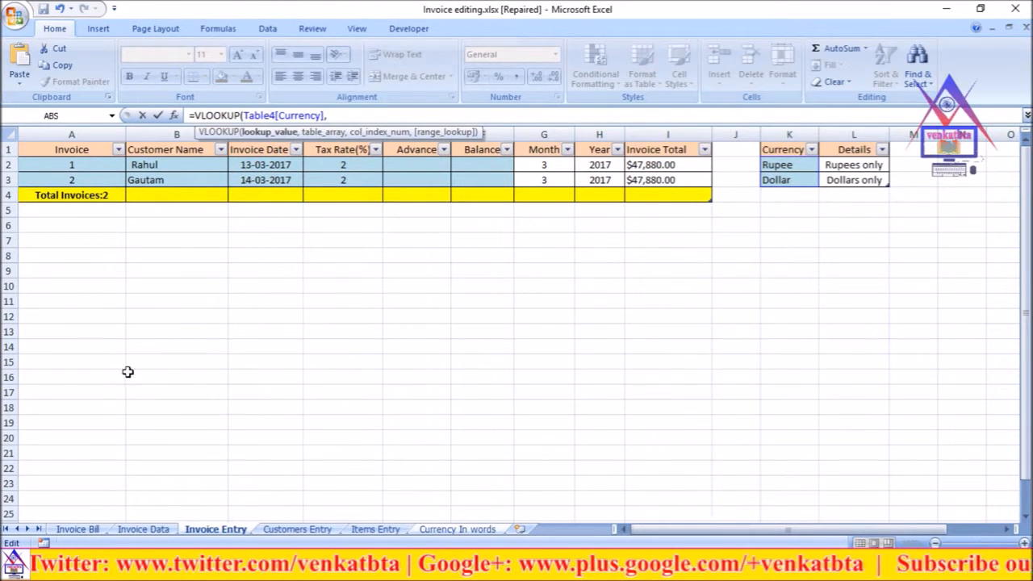
left_click(78, 529)
scroll(357, 315, "up", 8)
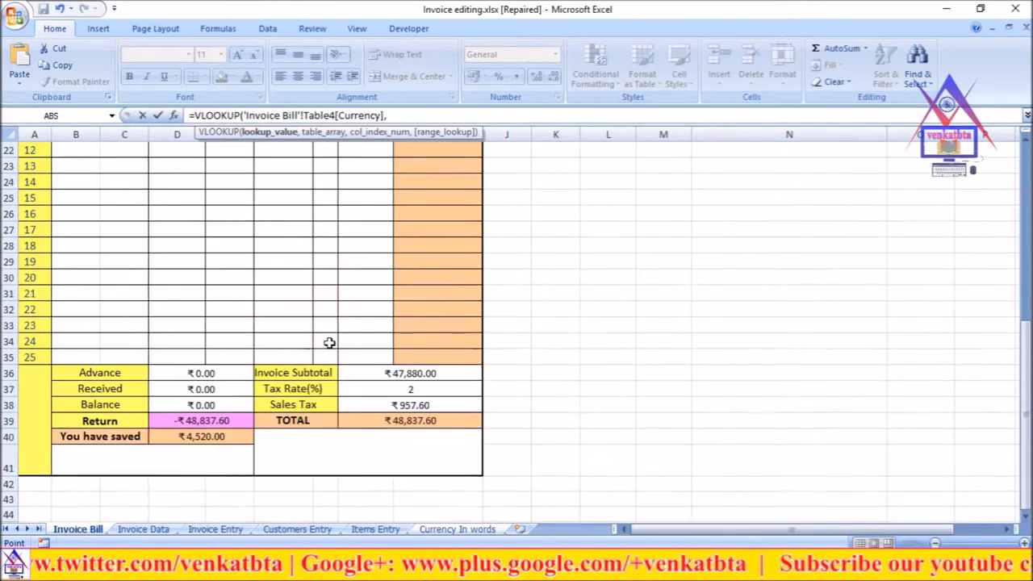
left_click(431, 297)
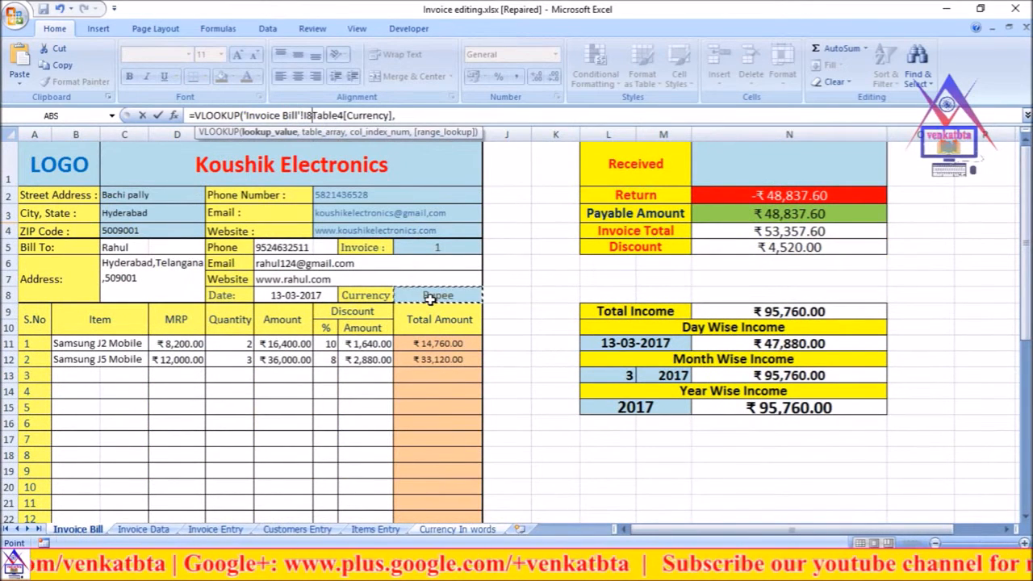
type(",")
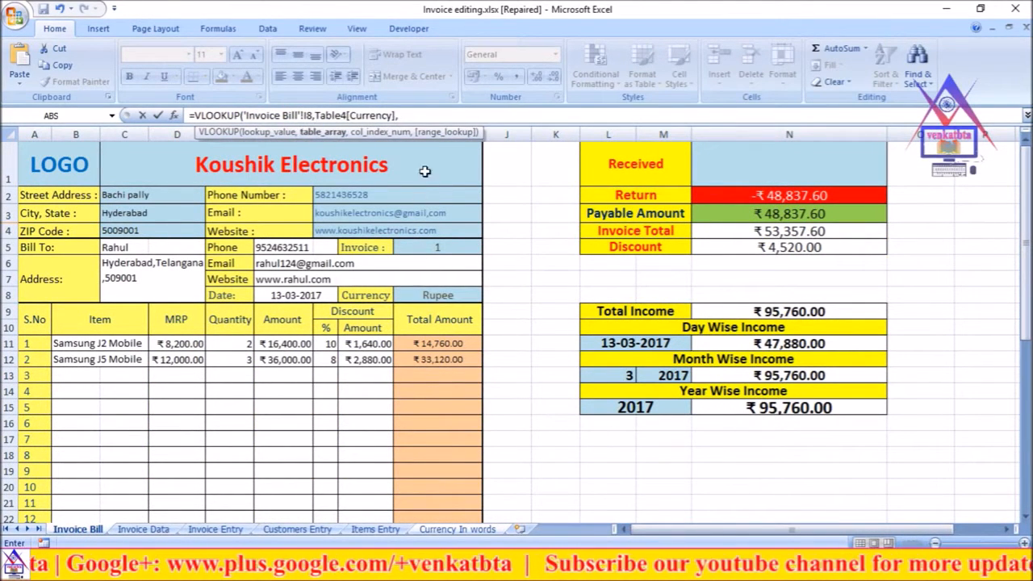
Complete the VLOOKUP formula in A4 with column index 2 and range lookup 0, and enter it.
left_click(407, 115)
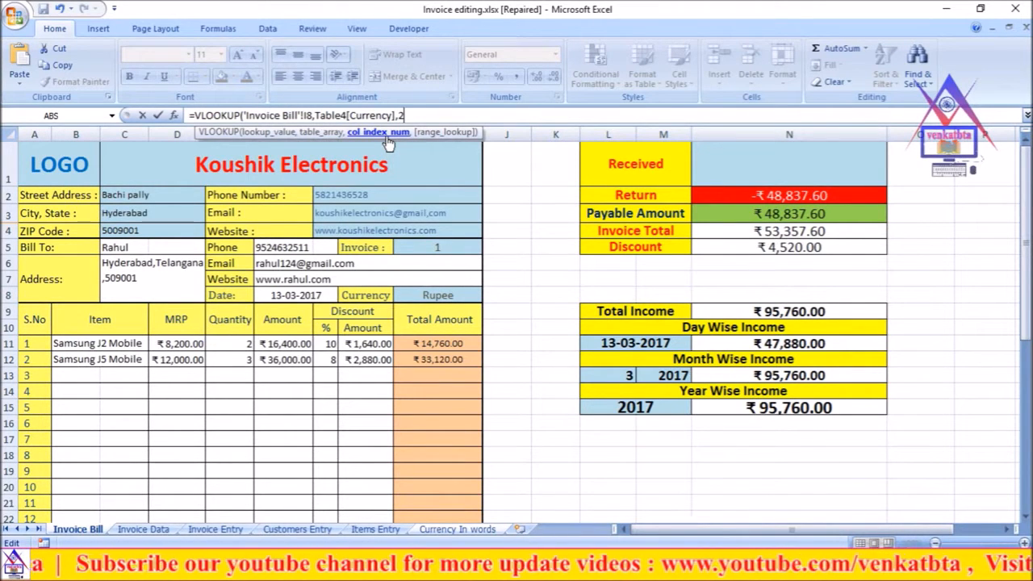
type("2,")
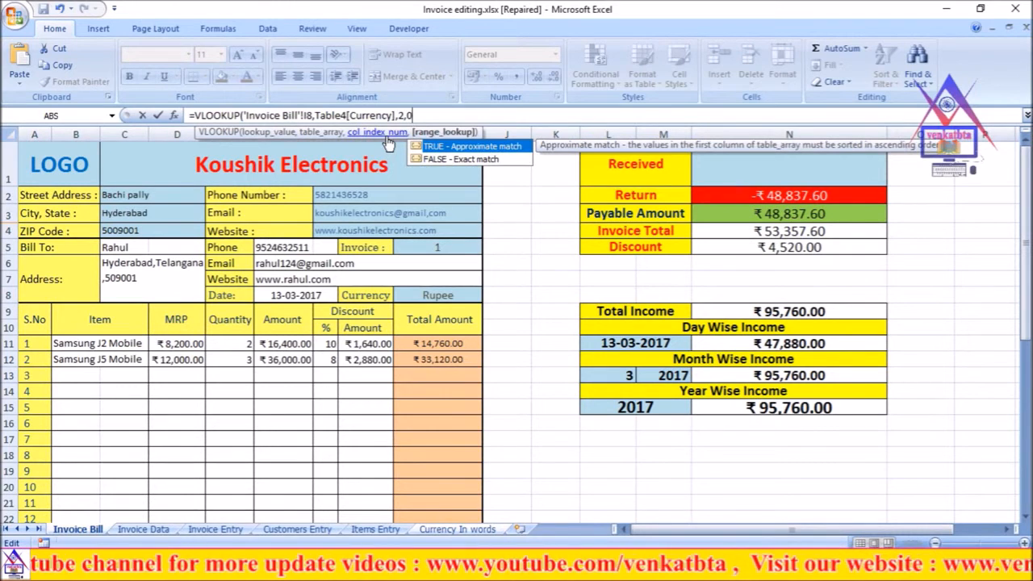
type("0)")
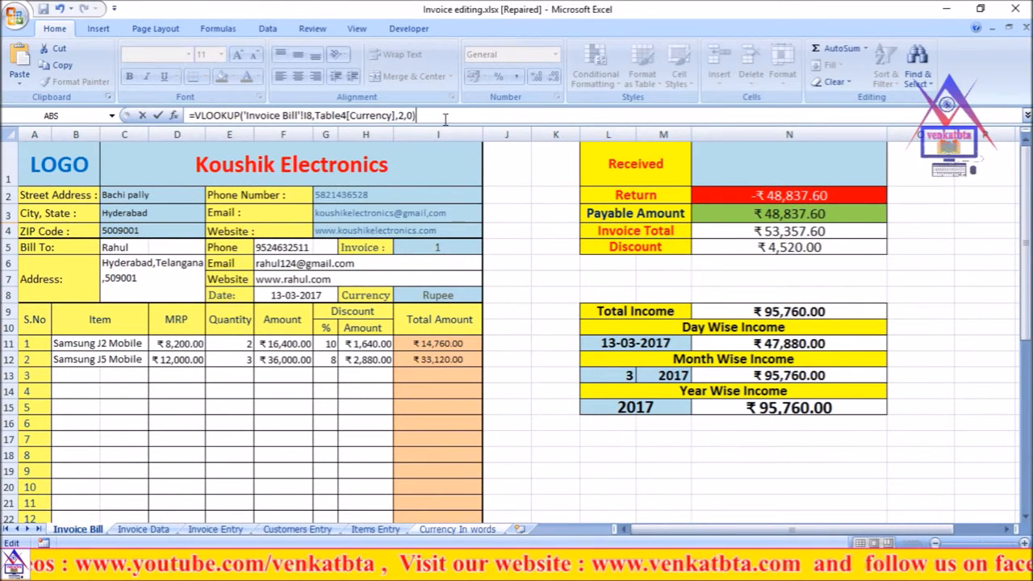
left_click(157, 116)
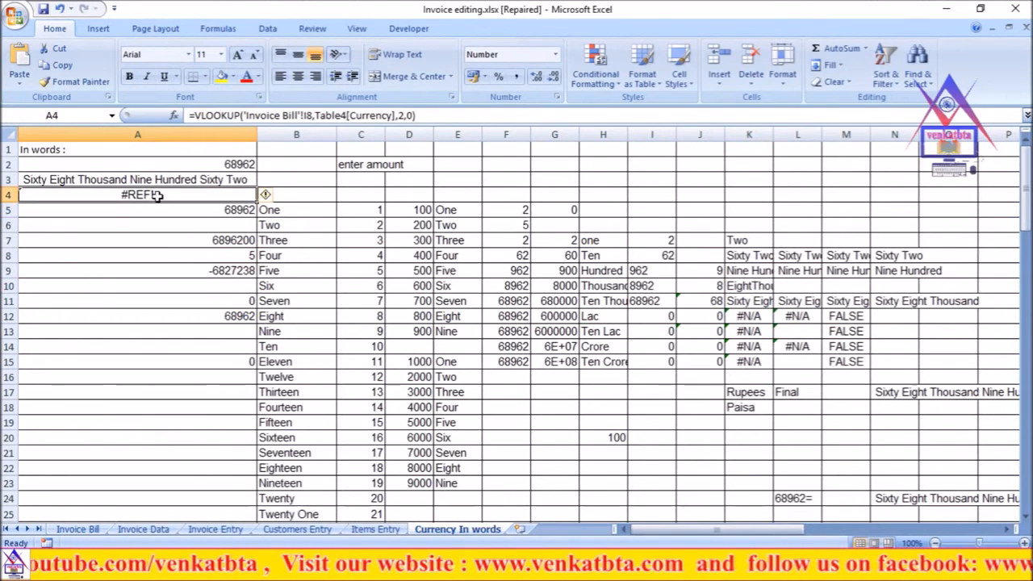
Evaluate the calculation steps of the VLOOKUP formula in A4 to trace its reference error.
left_click(428, 113)
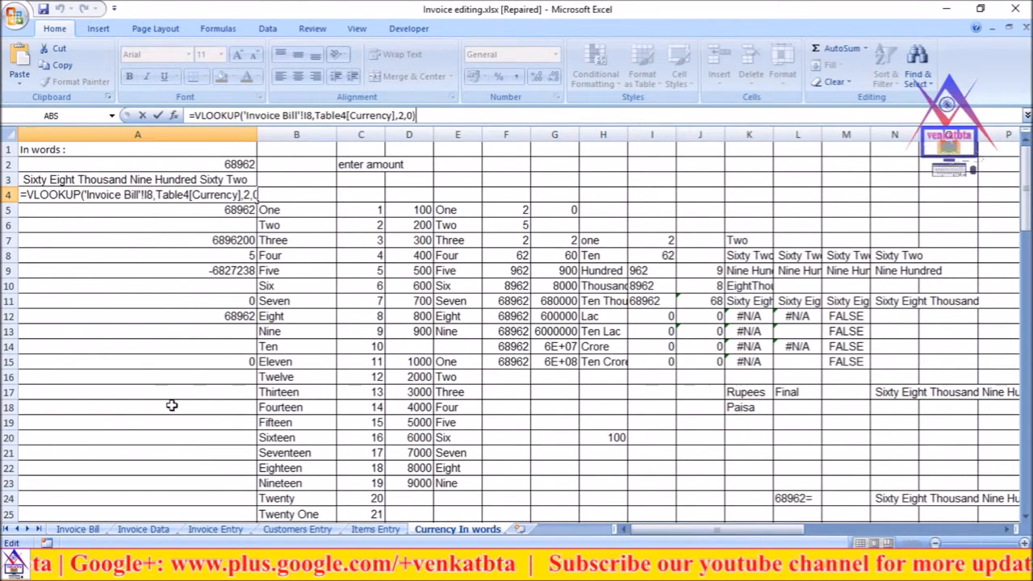
left_click(506, 150)
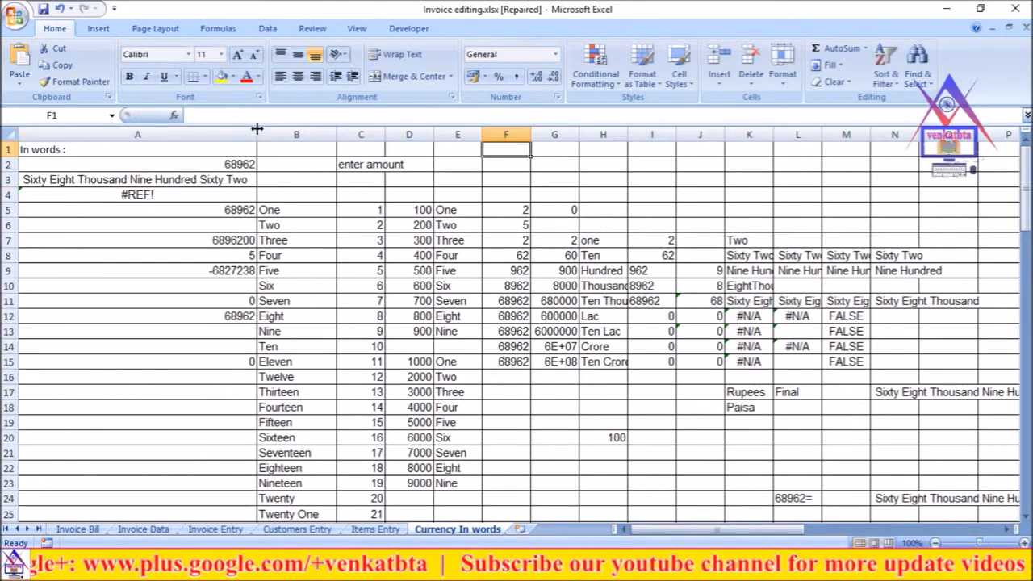
left_click(169, 197)
left_click(267, 195)
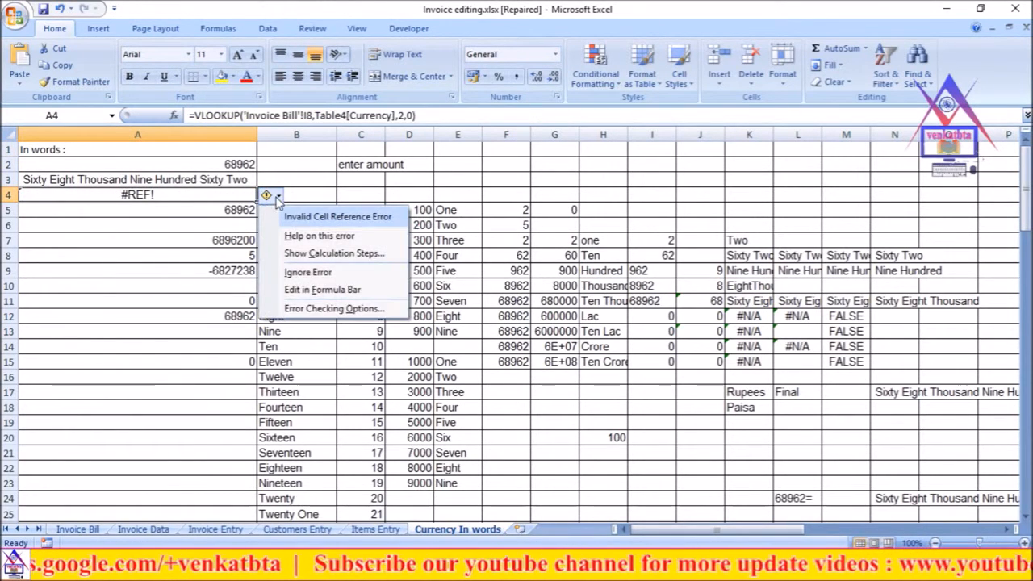
left_click(330, 254)
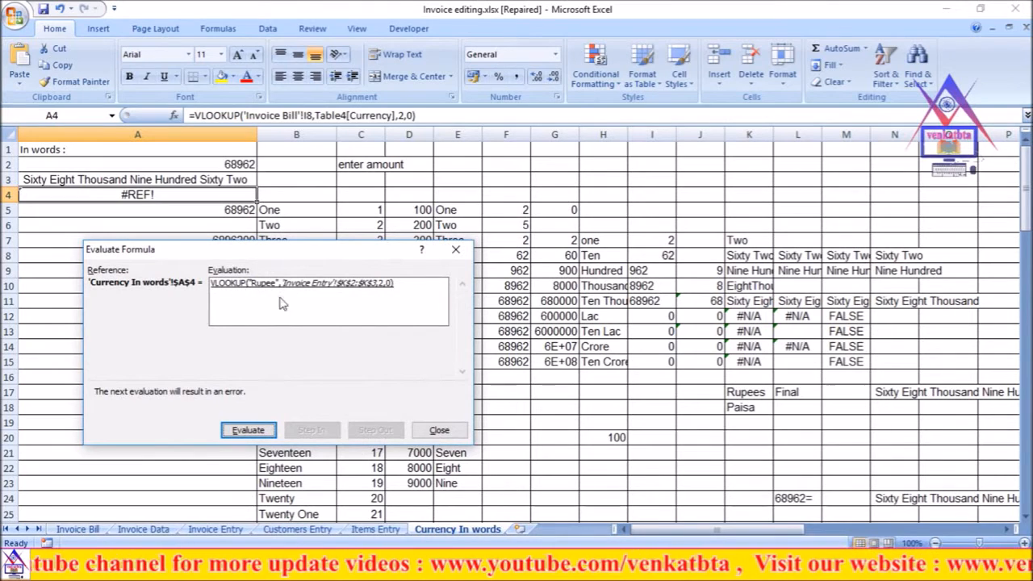
left_click(248, 430)
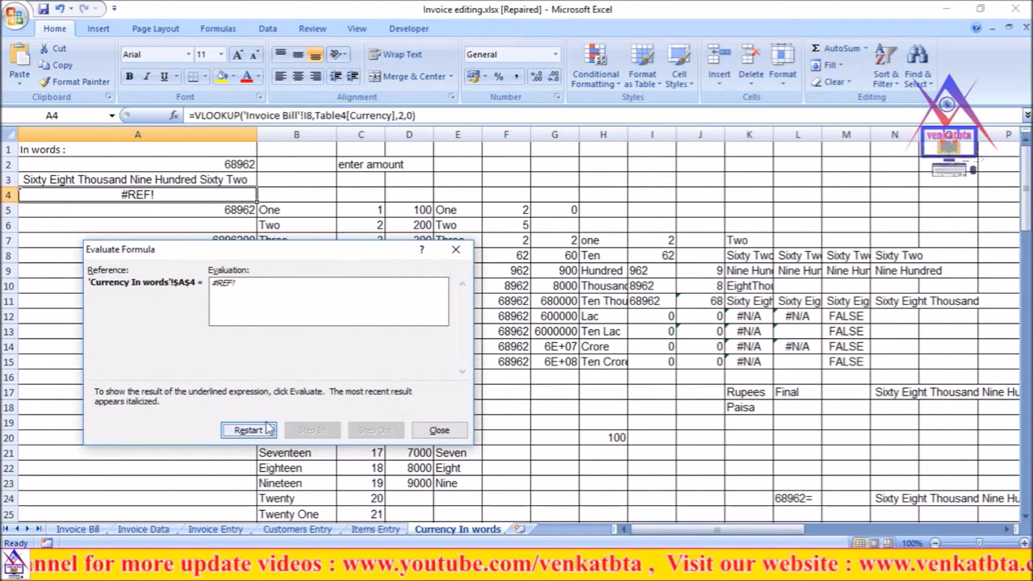
left_click(439, 430)
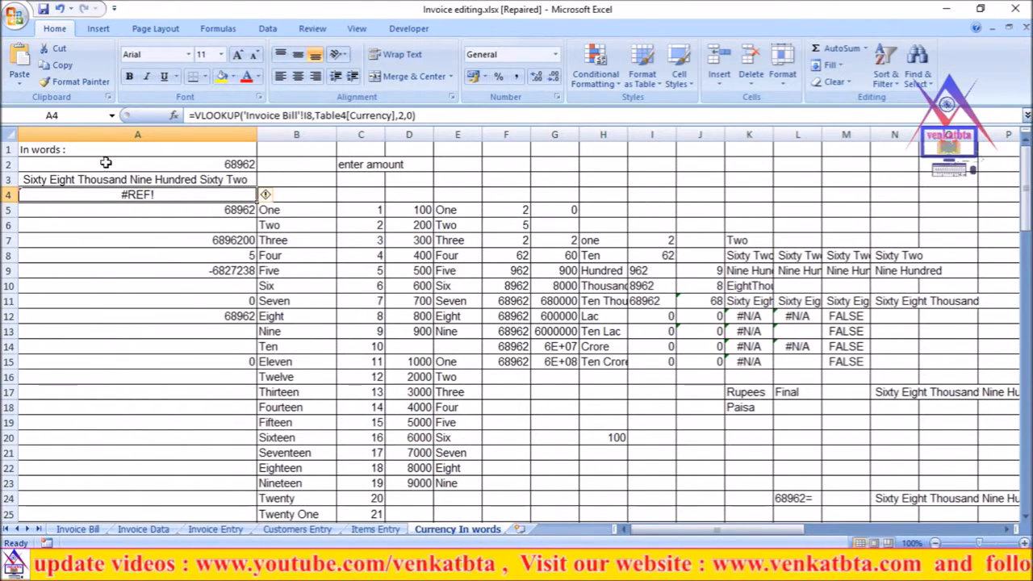
Undo the last formula changes in A4 of the Currency In words sheet.
left_click(484, 117)
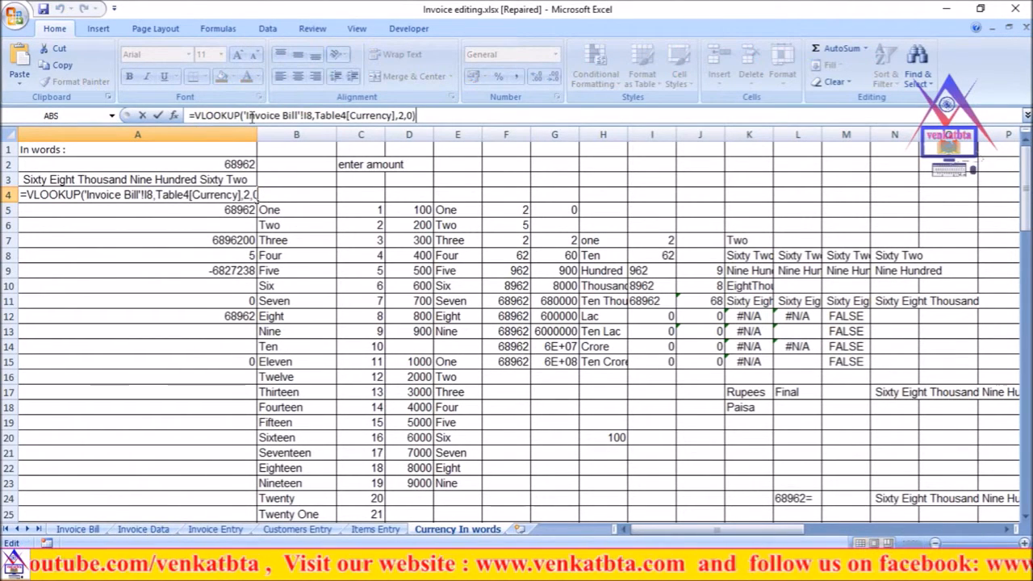
left_click(465, 150)
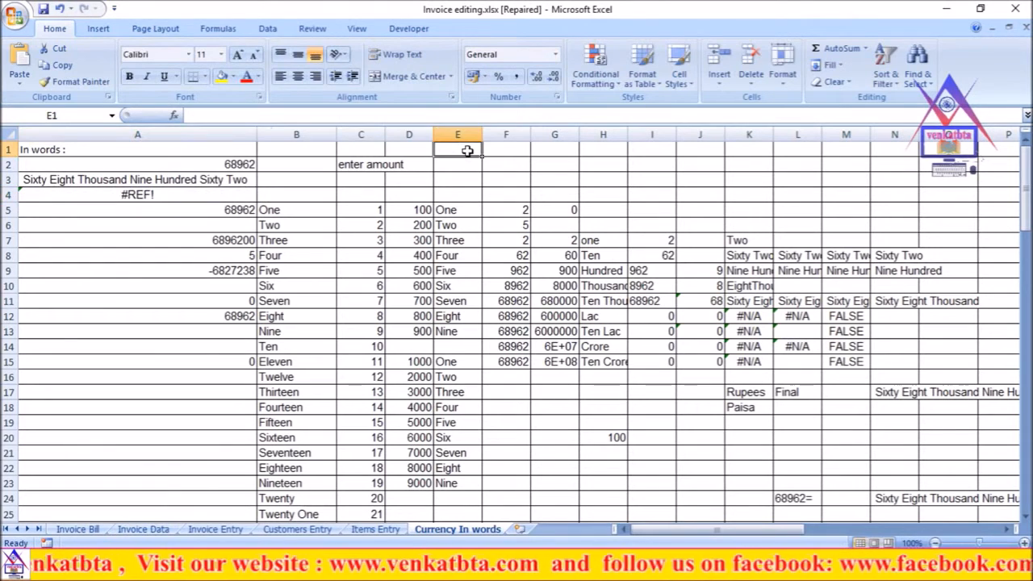
left_click(61, 9)
left_click(60, 9)
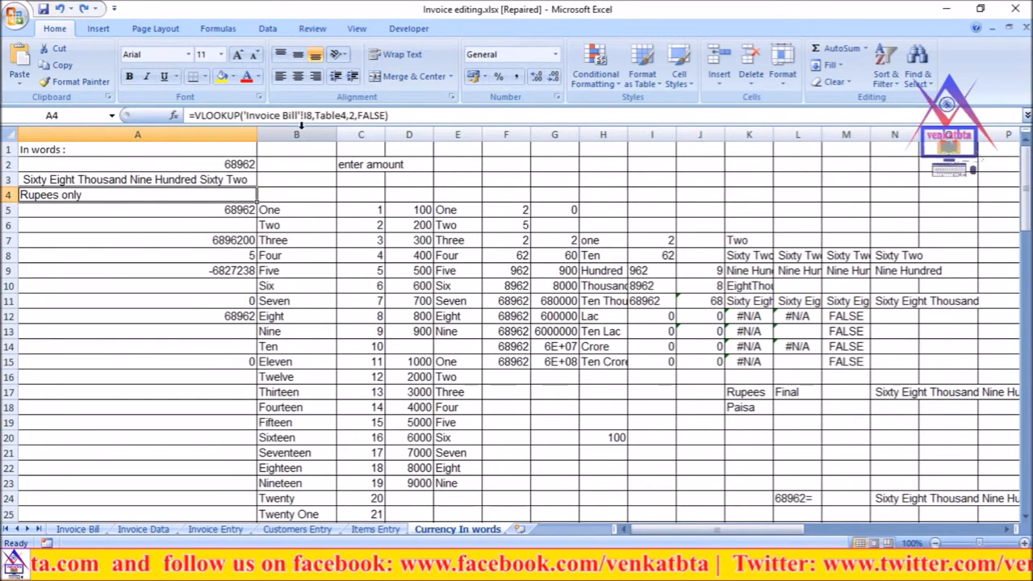
Replace the formula in A4 with a new VLOOKUP that uses the currency cell I8 of the Invoice Bill sheet as lookup value.
left_click(405, 115)
left_click_drag(390, 115, 189, 116)
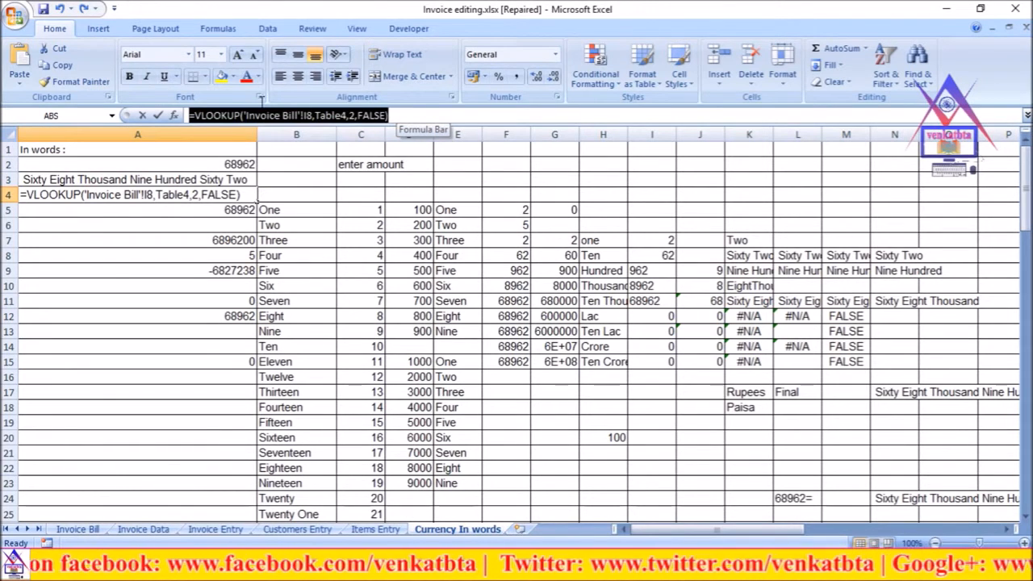
type("=")
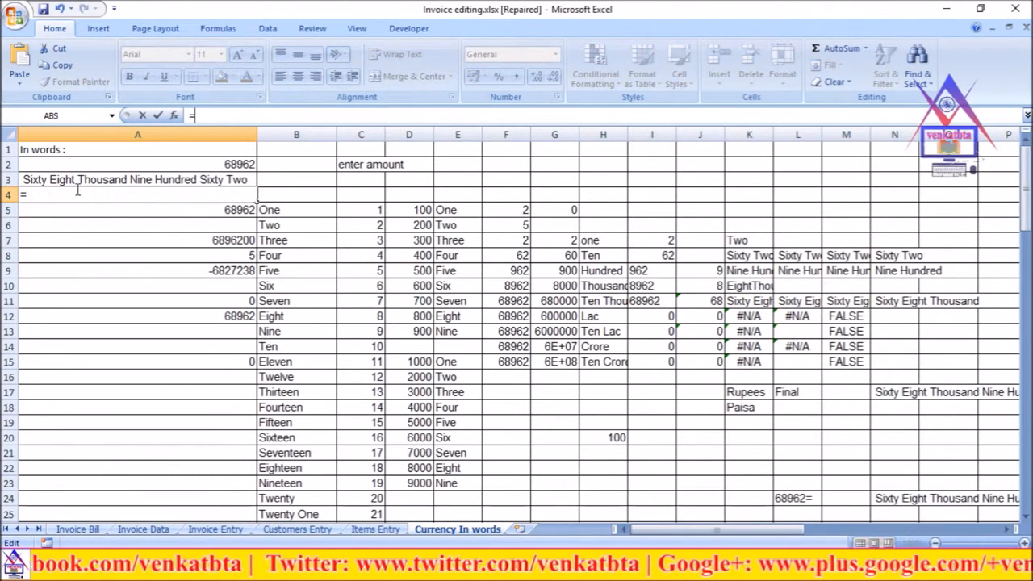
type("vo")
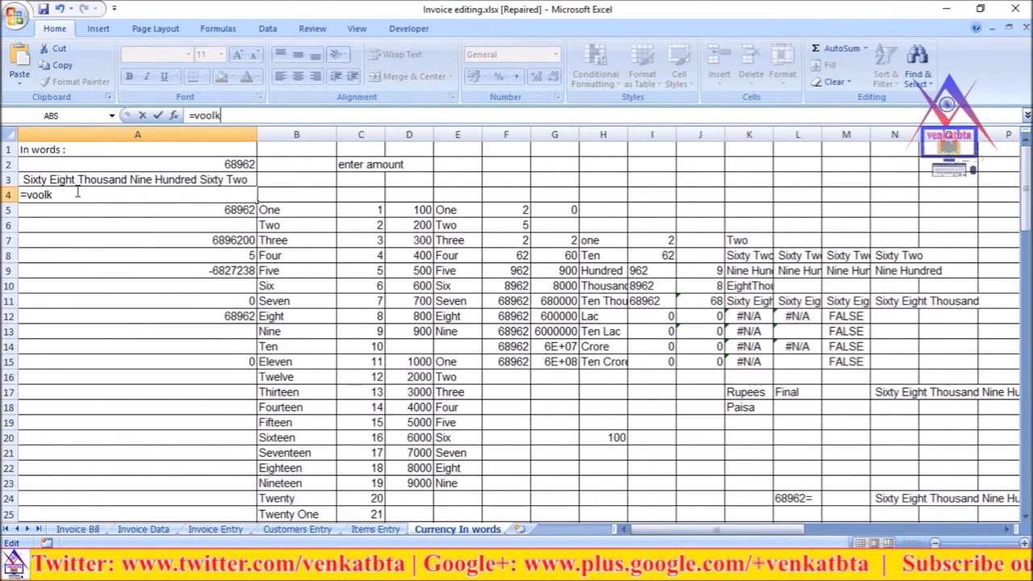
key("BackSpace")
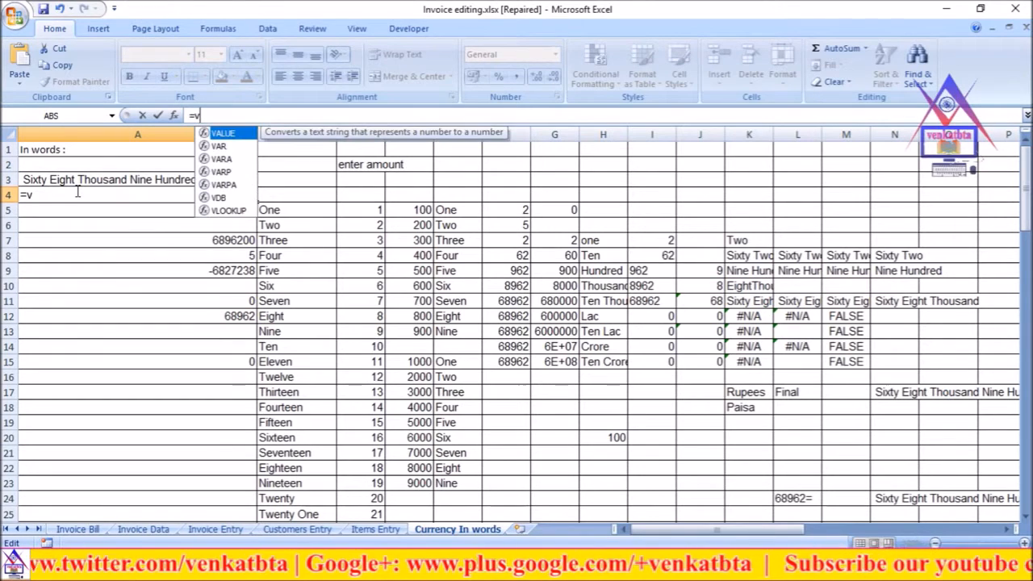
type("look")
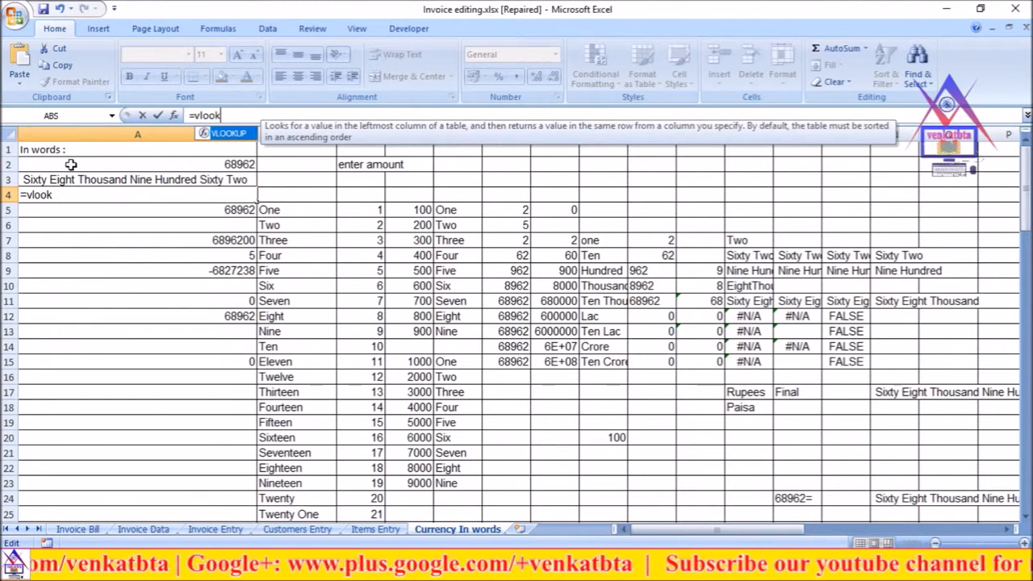
double_click(229, 136)
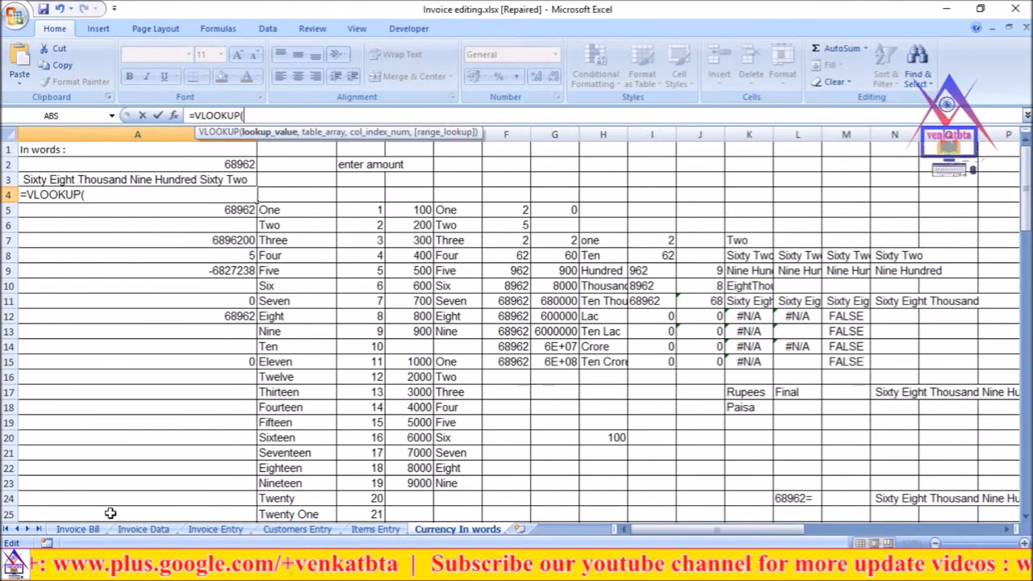
left_click(78, 530)
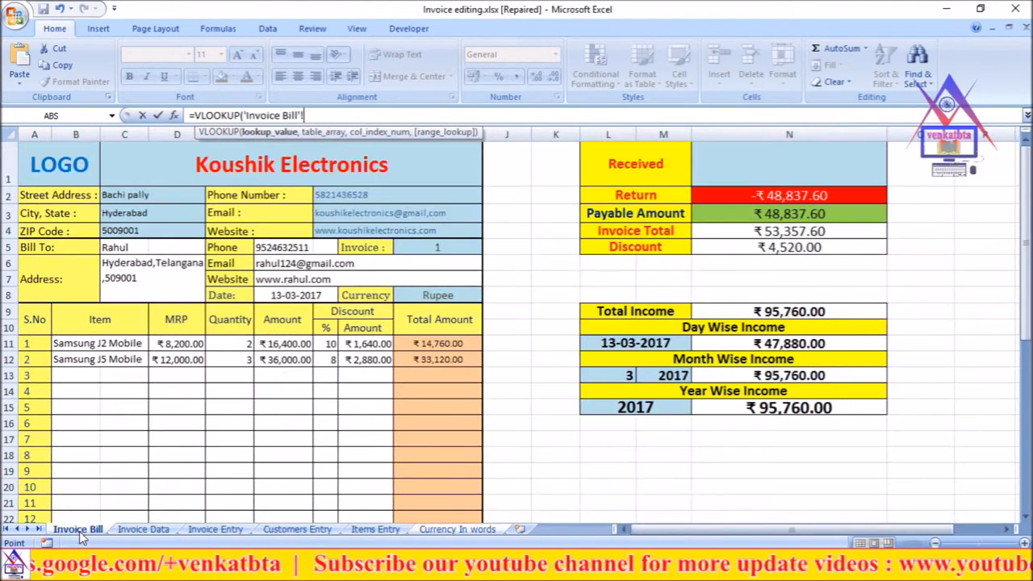
left_click(421, 297)
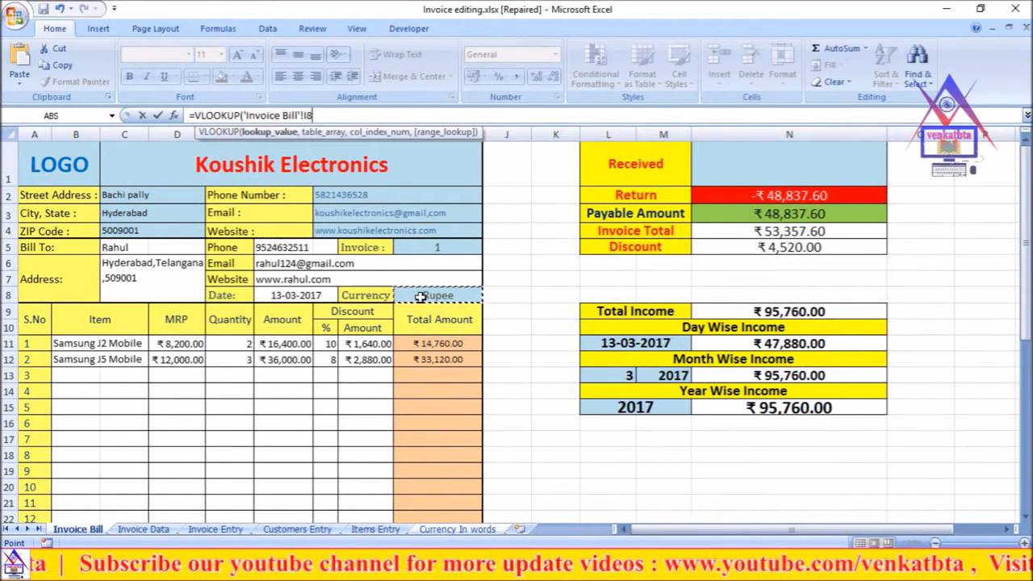
type(",")
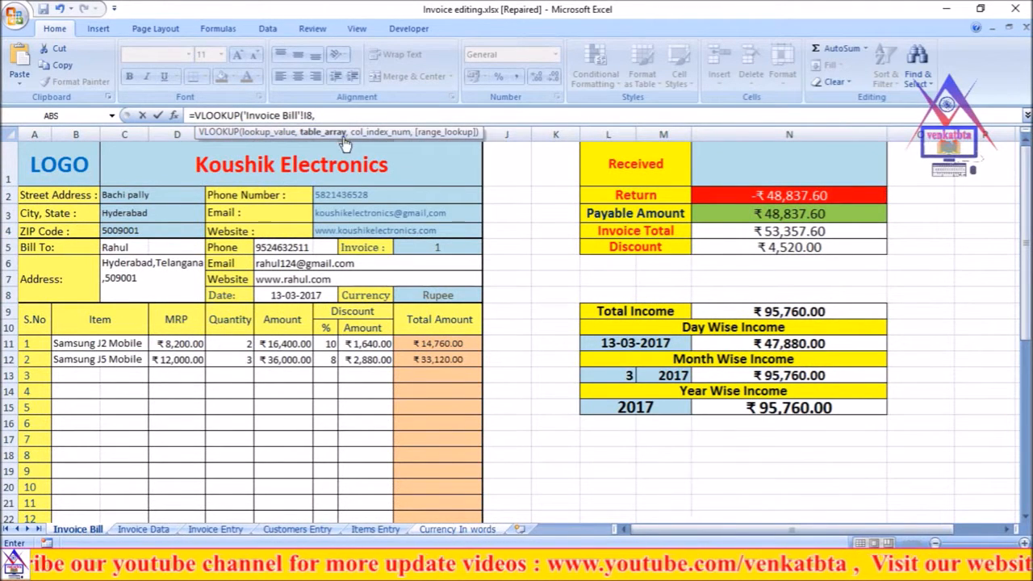
Add the whole currency table K2:L3 of the Invoice Entry sheet, Table4, column index 2 and range lookup 0, and enter the formula.
left_click(227, 530)
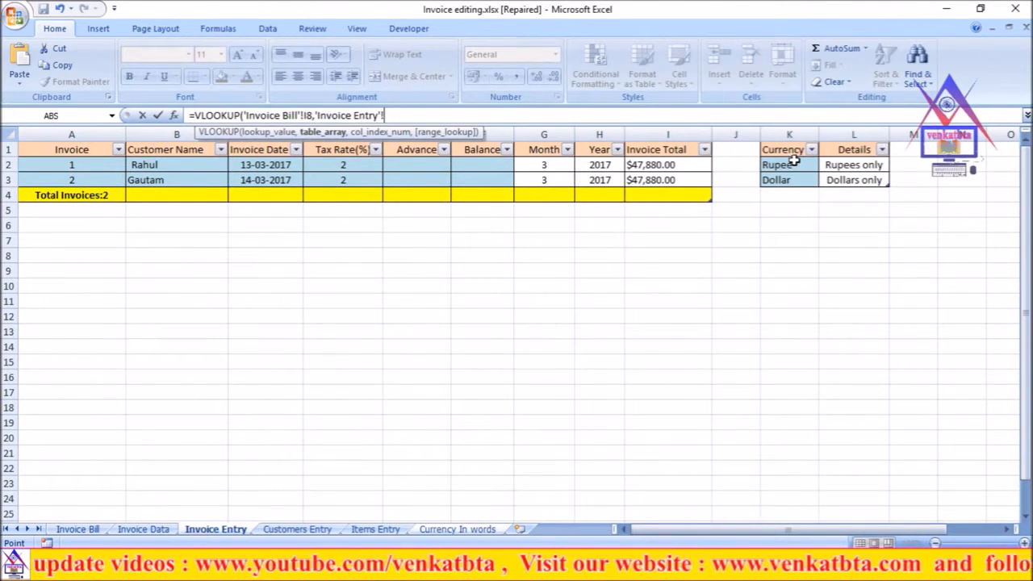
left_click_drag(795, 164, 864, 182)
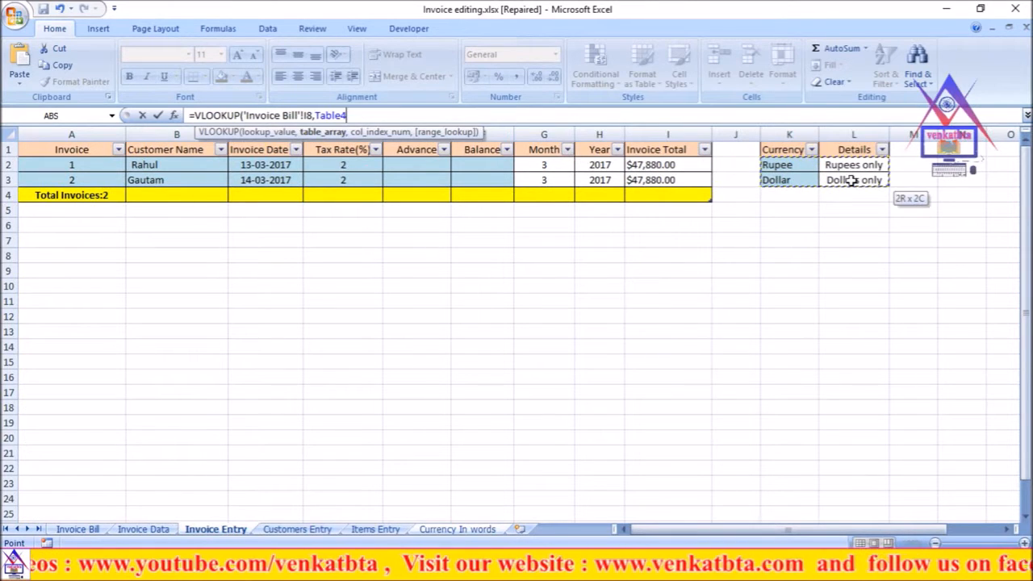
type(",")
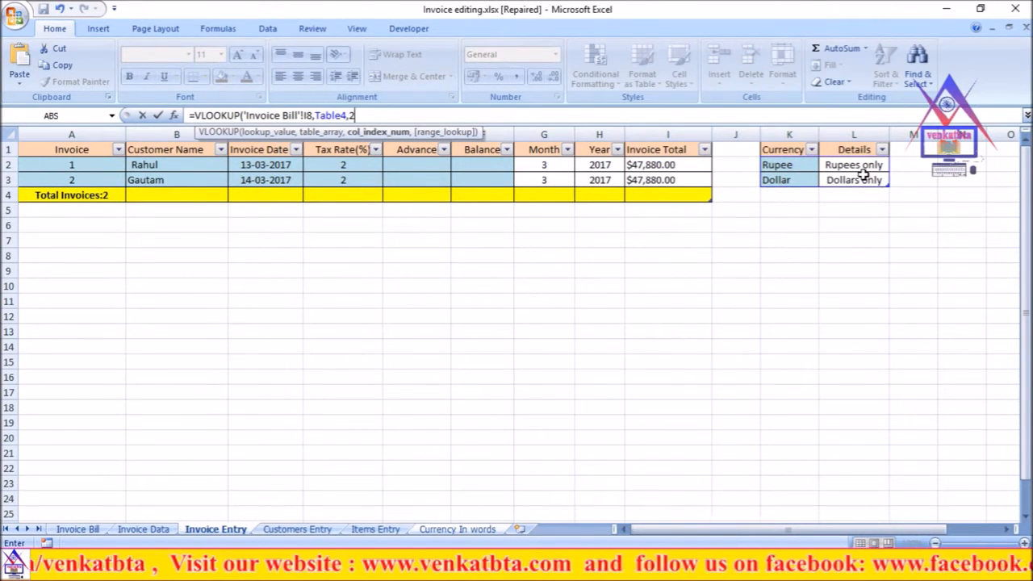
type("2,")
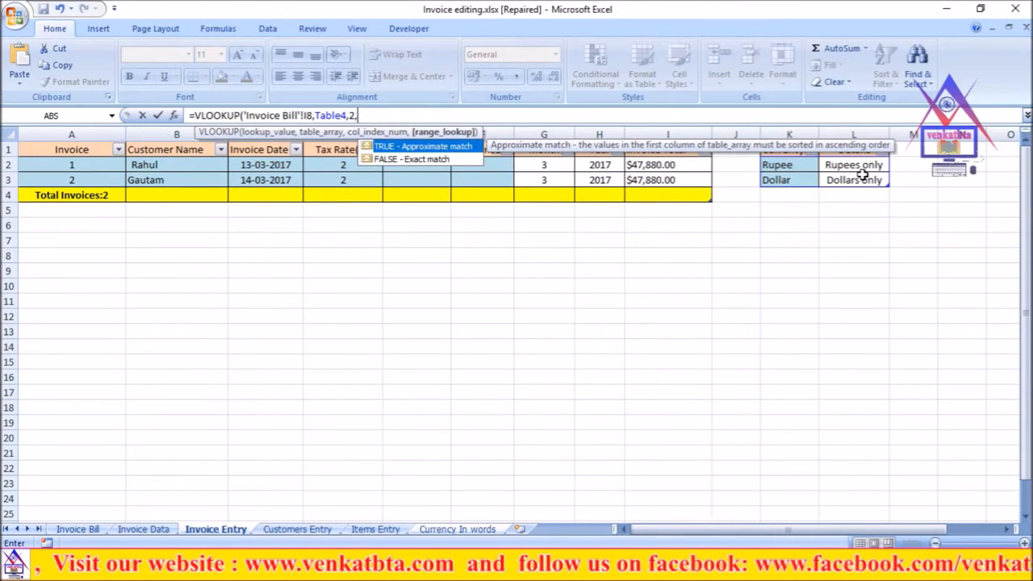
type("0)")
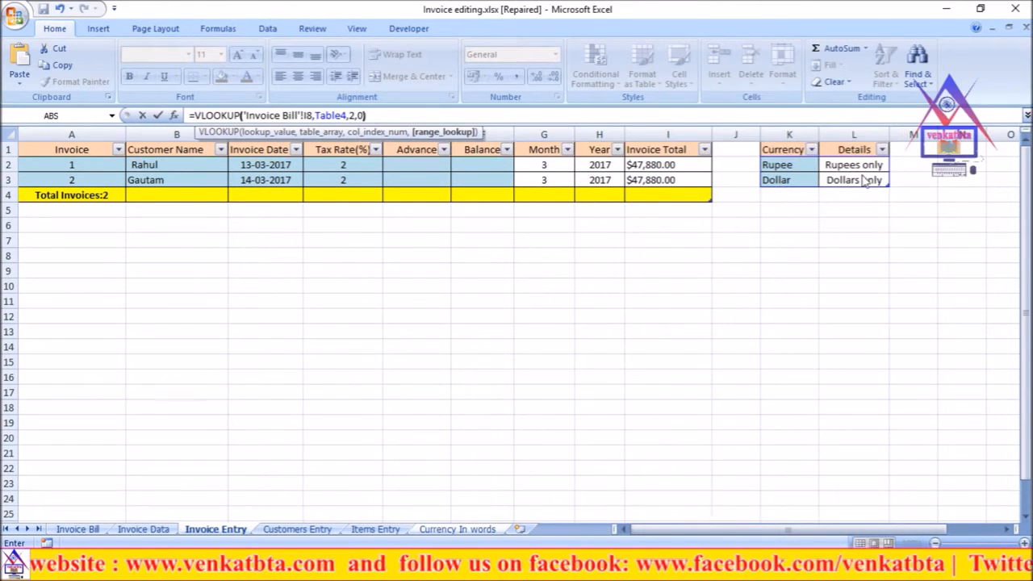
key("Return")
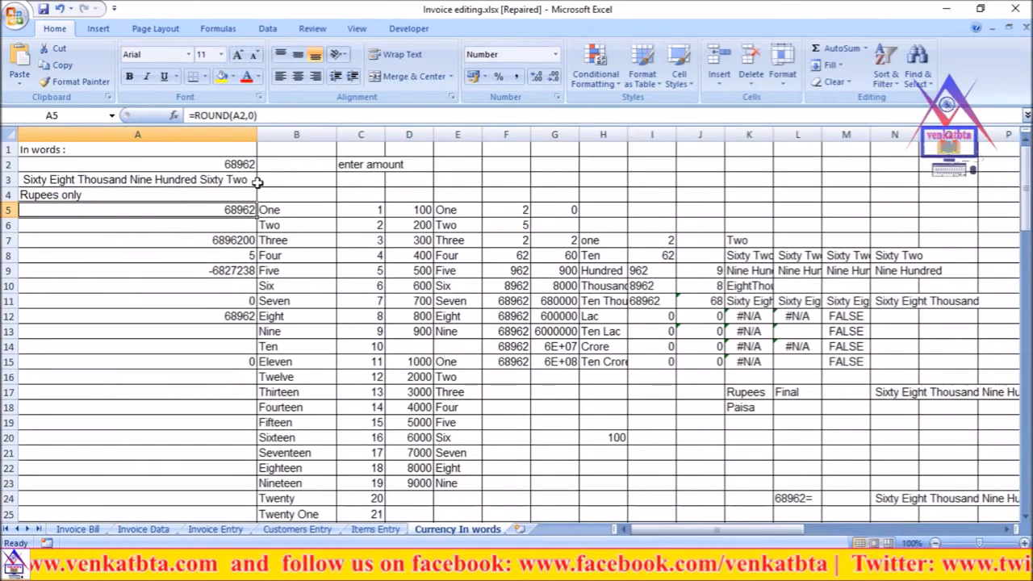
Copy the full VLOOKUP formula text of cell A4.
left_click(234, 195)
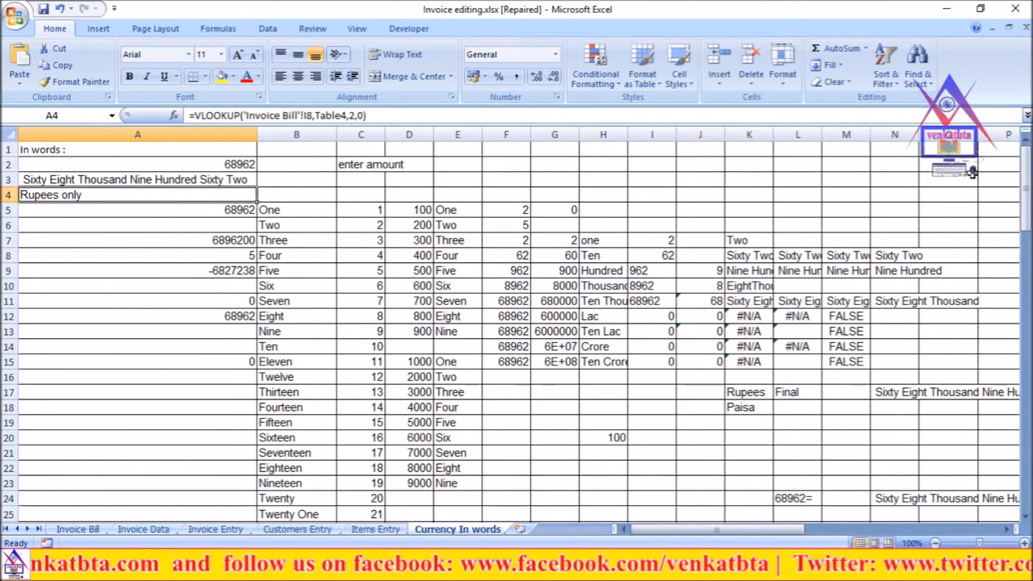
right_click(168, 195)
left_click(191, 220)
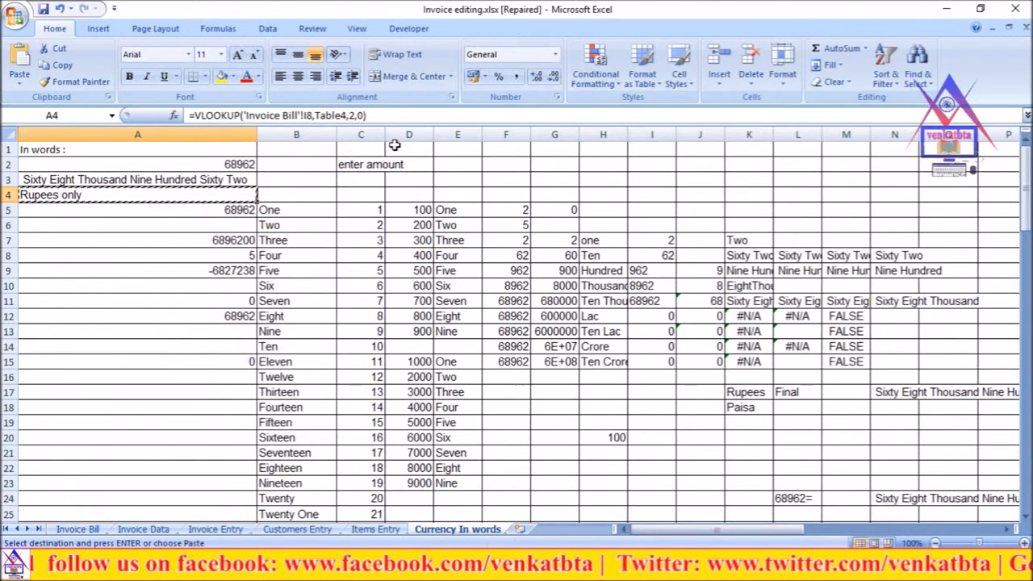
left_click_drag(383, 116, 189, 115)
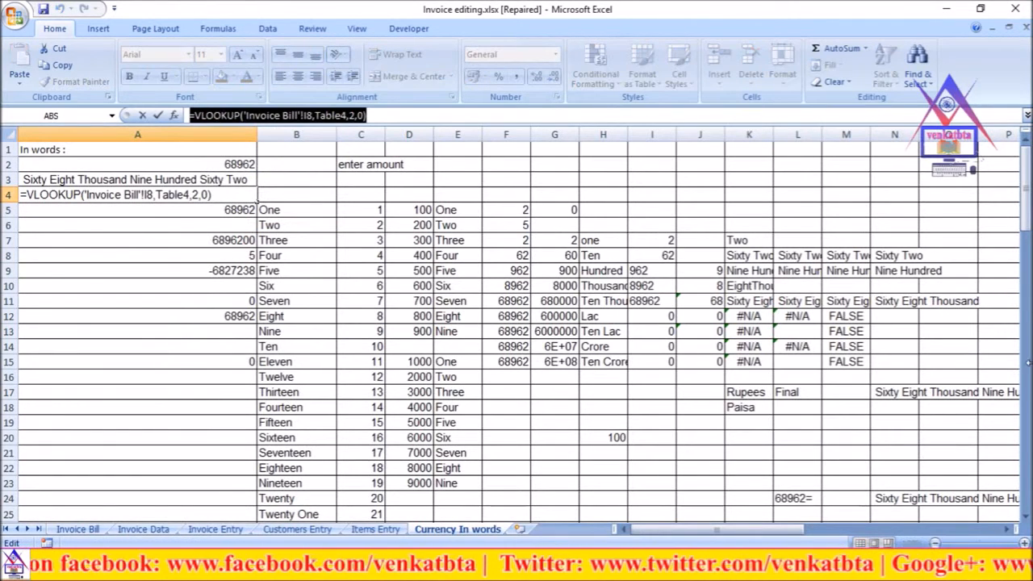
left_click(392, 115)
Replace the external-workbook formula in S4 with the copied VLOOKUP formula.
left_click(1006, 528)
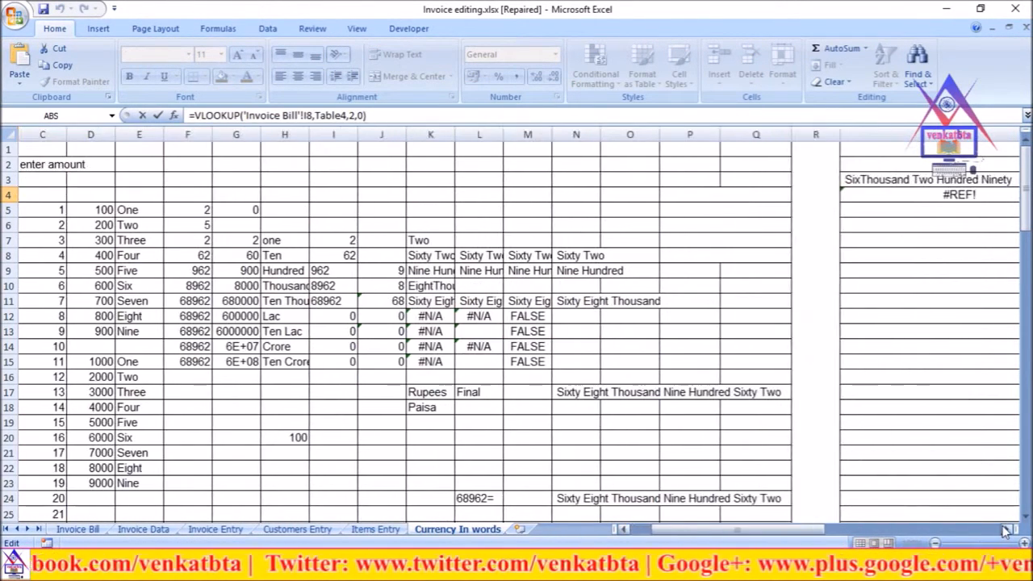
left_click(1006, 529)
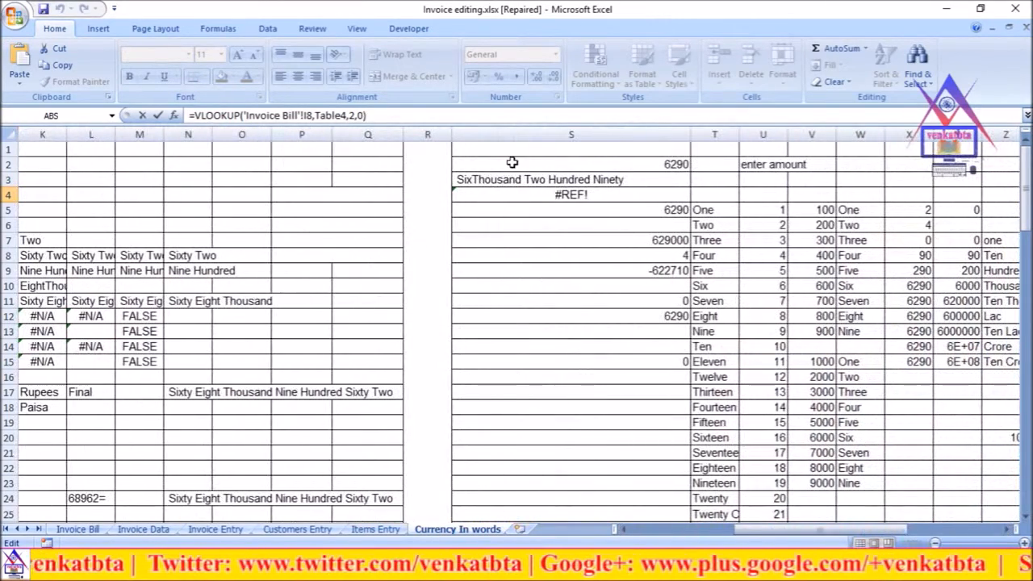
left_click(539, 190)
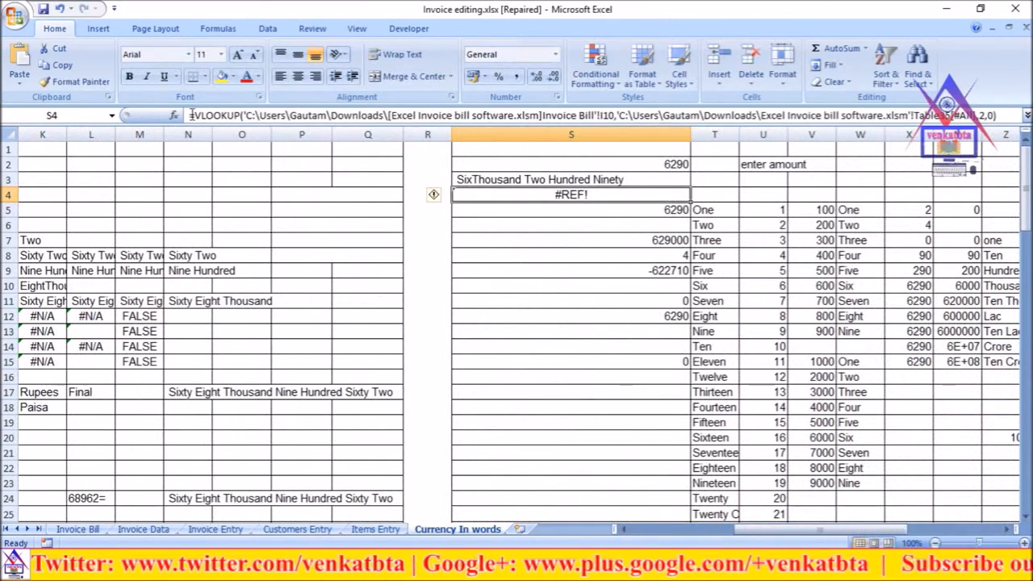
left_click_drag(191, 116, 998, 115)
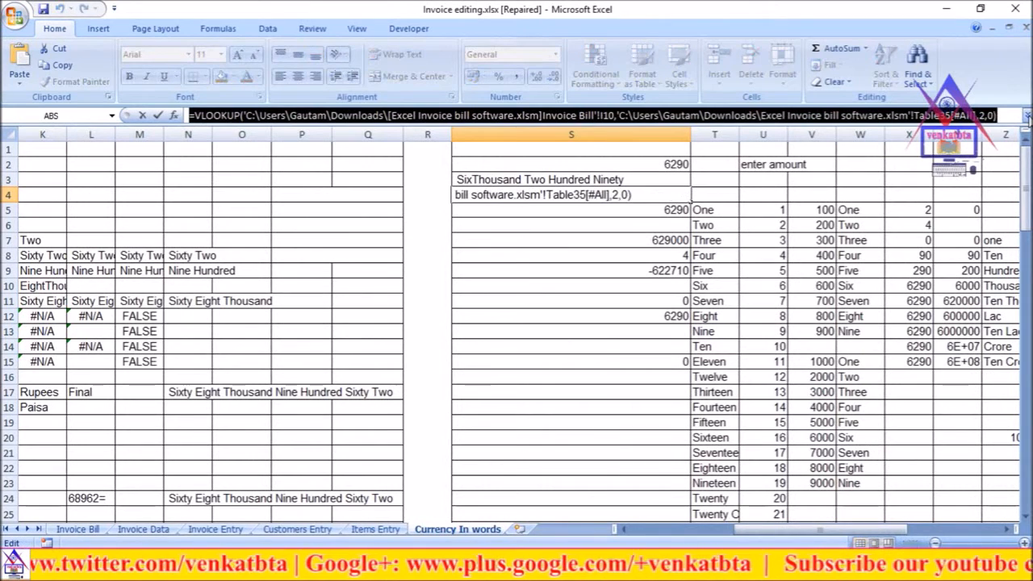
key("ctrl+v")
key("Return")
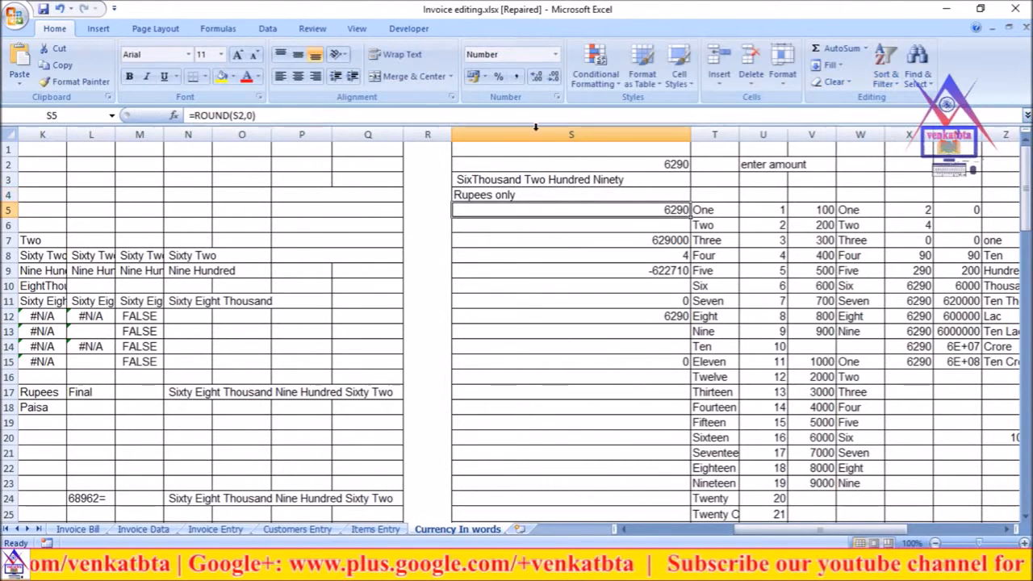
Replace the external-workbook reference in A2 with the TOTAL cell of the Invoice Bill sheet, as ='Invoice Bill'!H39.
left_click_drag(740, 530, 609, 533)
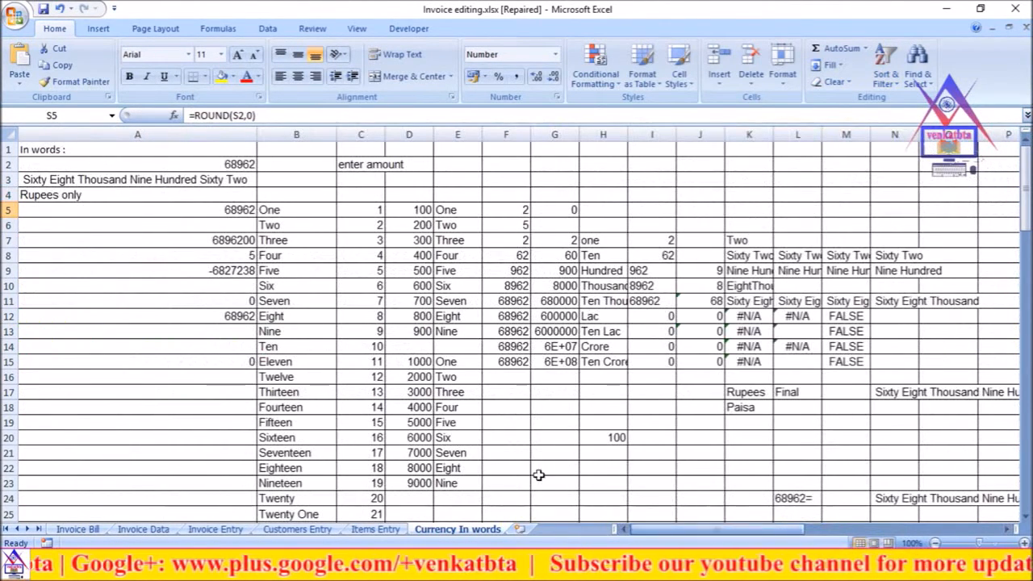
left_click(121, 162)
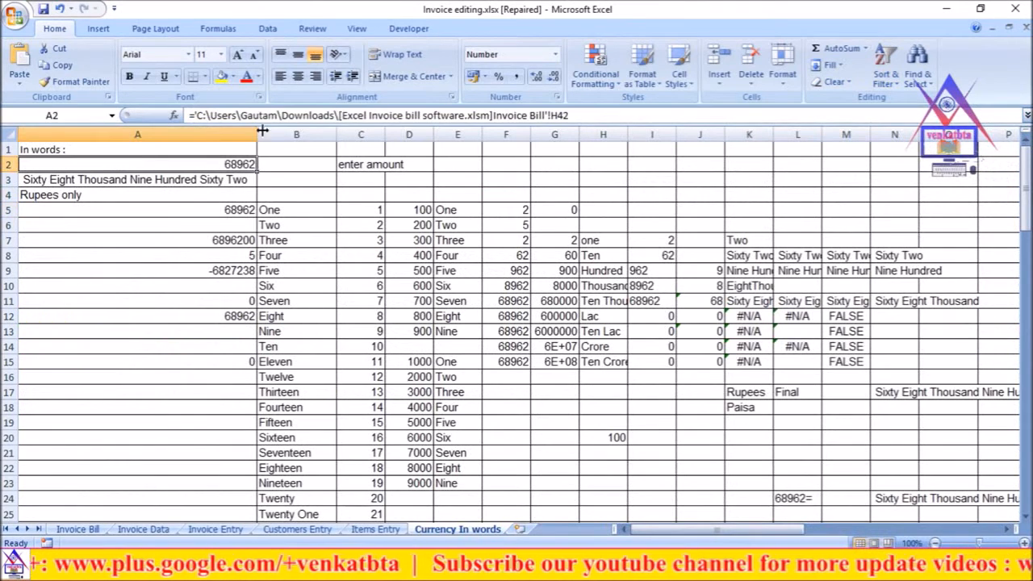
left_click_drag(572, 117, 205, 118)
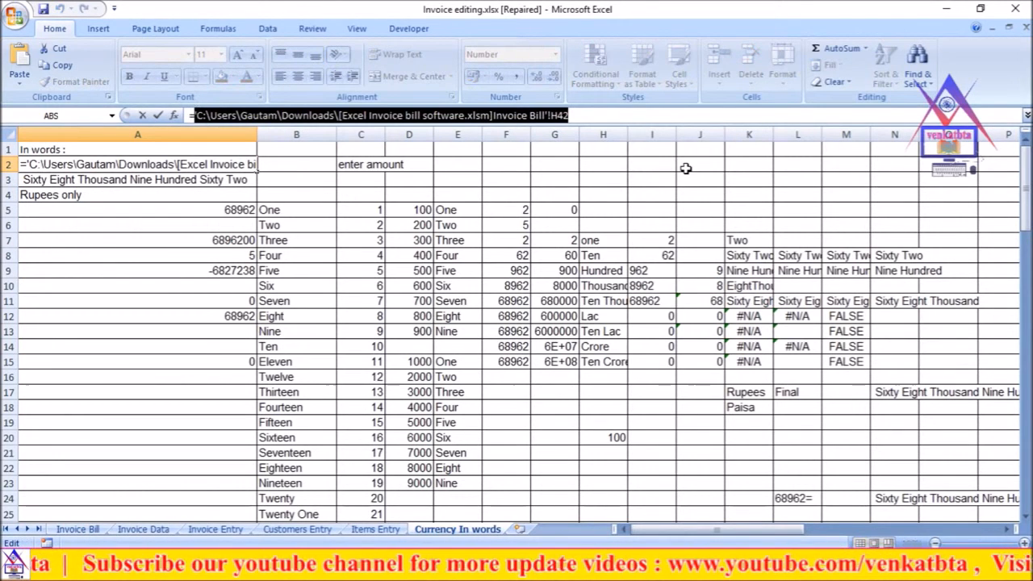
key("Delete")
left_click(78, 529)
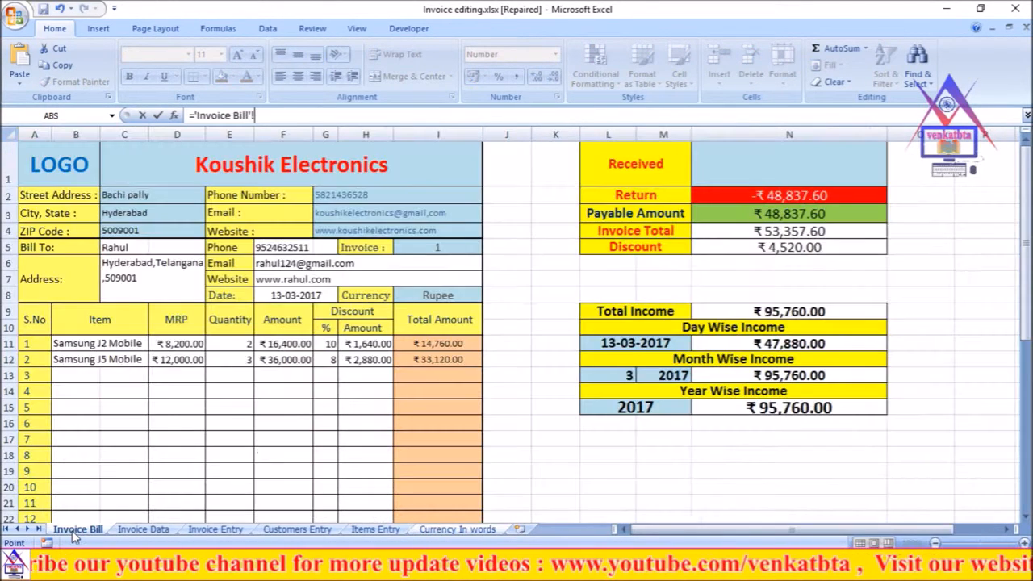
scroll(391, 427, "down", 8)
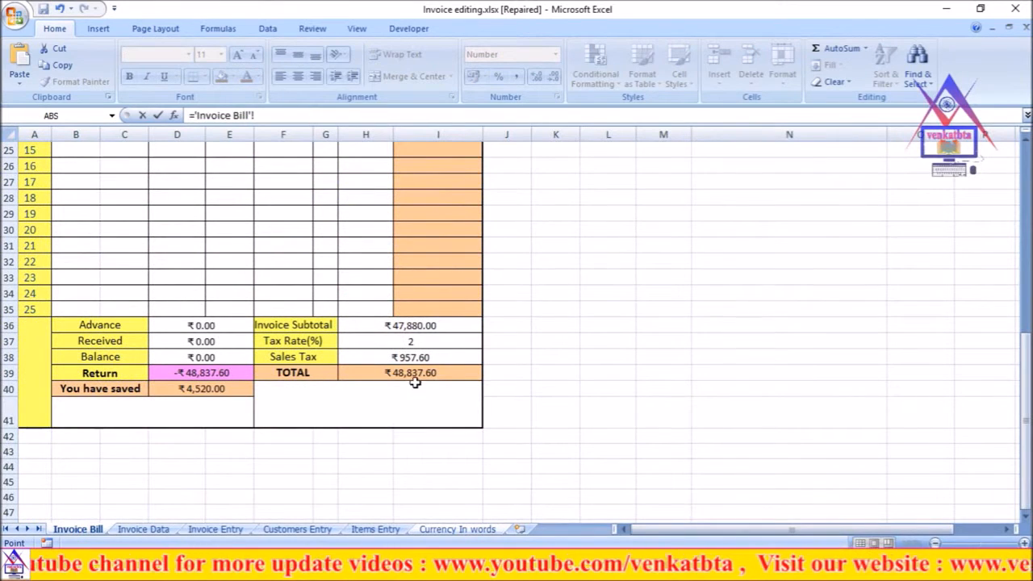
left_click(411, 376)
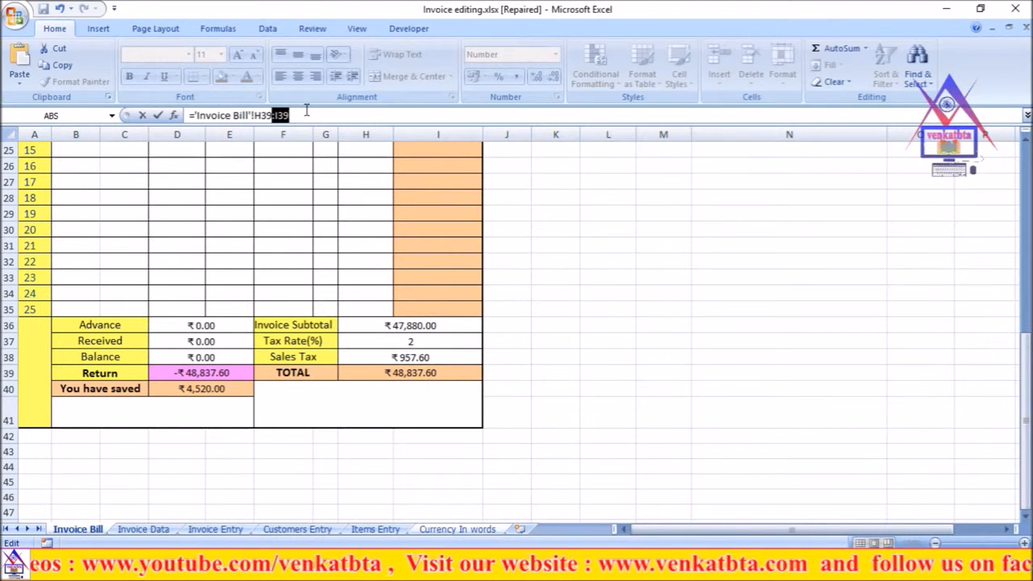
key("BackSpace")
key("Return")
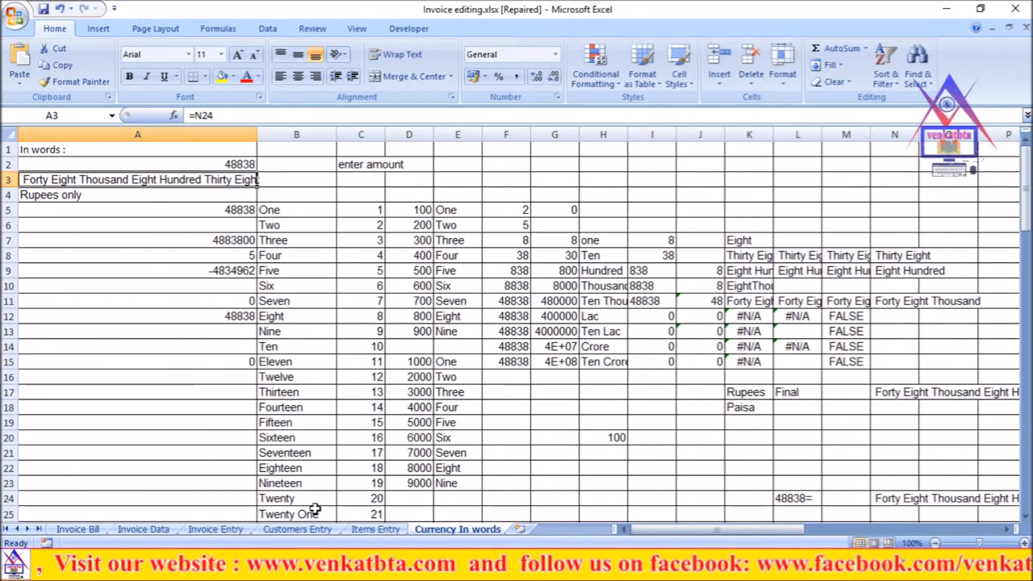
Replace the external-workbook reference in S2 with the You have saved amount of the Invoice Bill sheet, as ='Invoice Bill'!D40.
left_click_drag(700, 530, 801, 538)
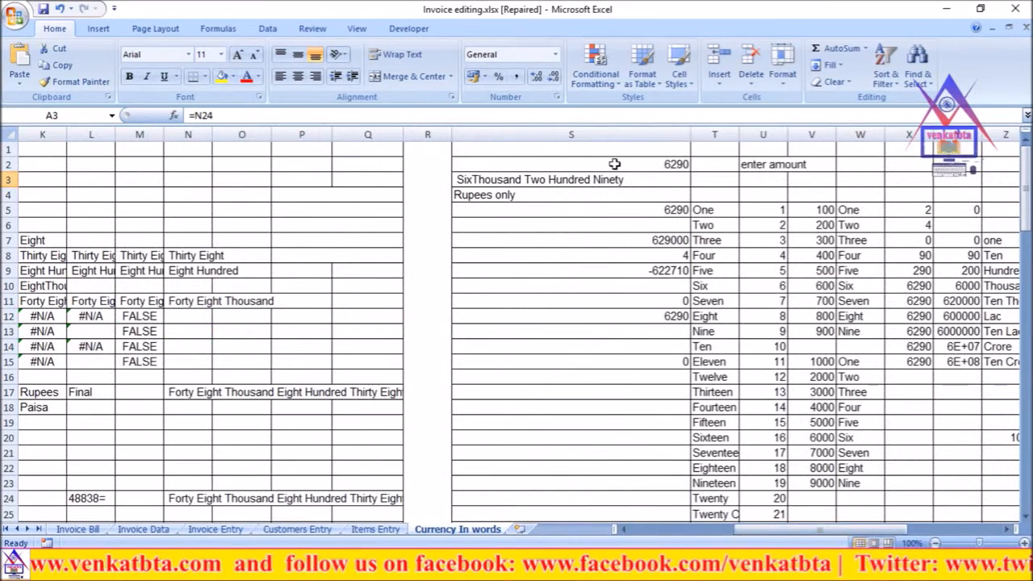
left_click(649, 165)
left_click_drag(567, 116, 191, 114)
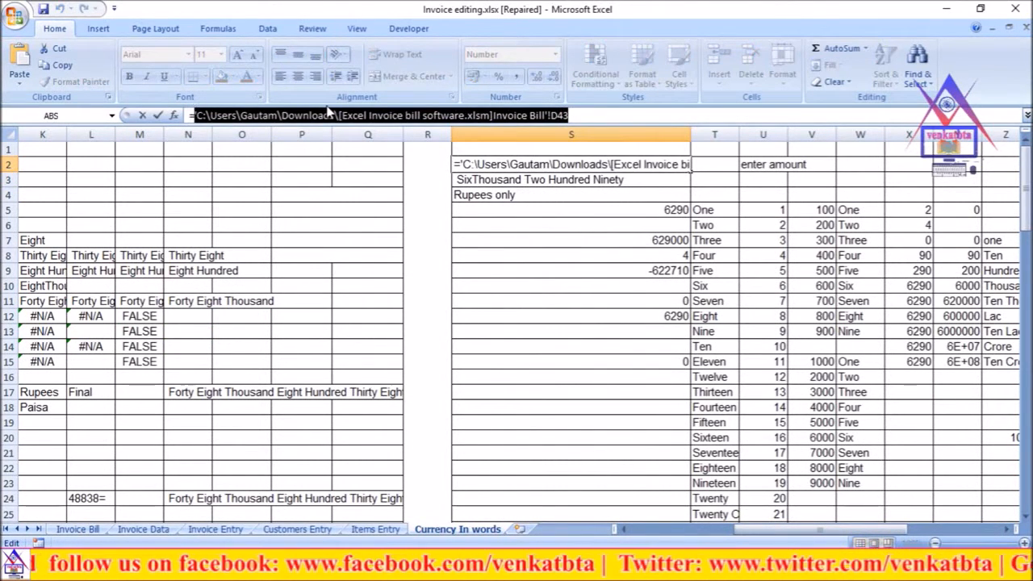
type("=")
left_click(73, 530)
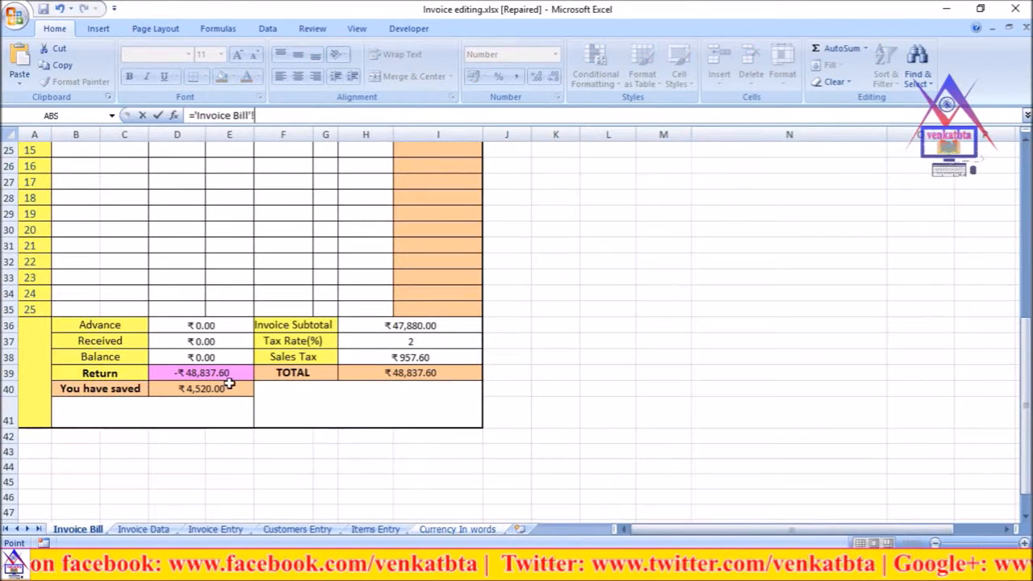
left_click(214, 391)
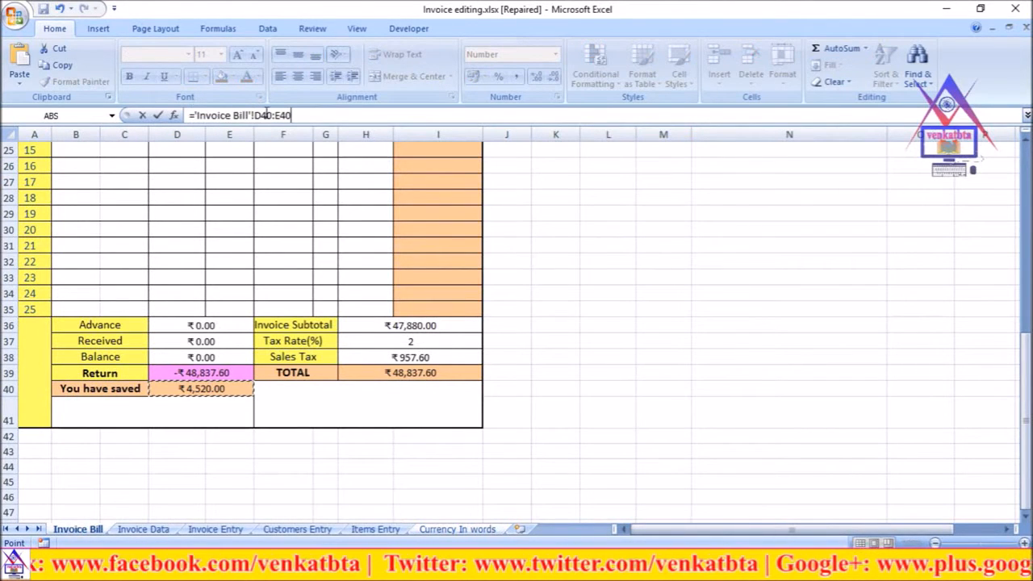
left_click_drag(271, 115, 292, 116)
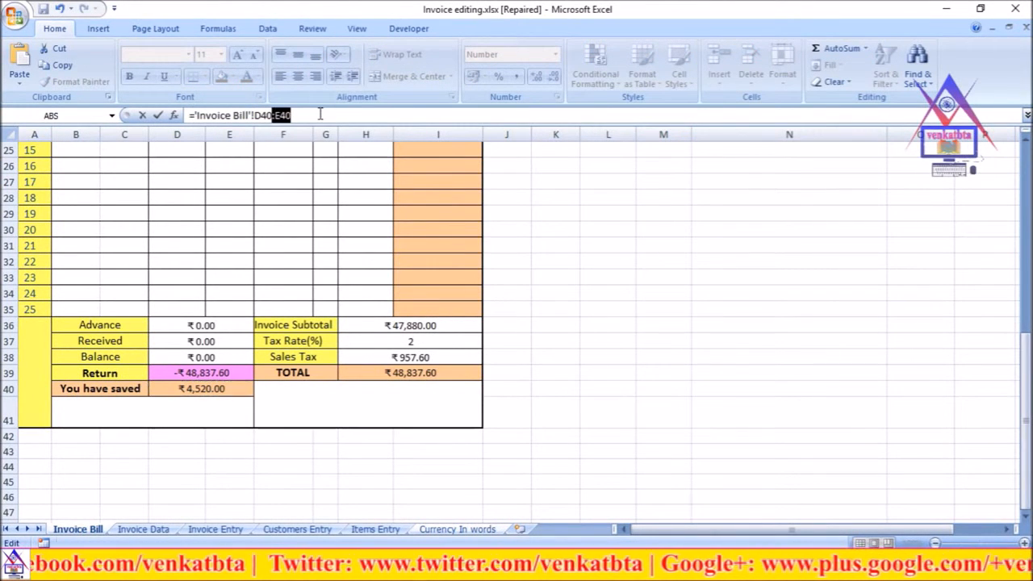
key("BackSpace")
key("Return")
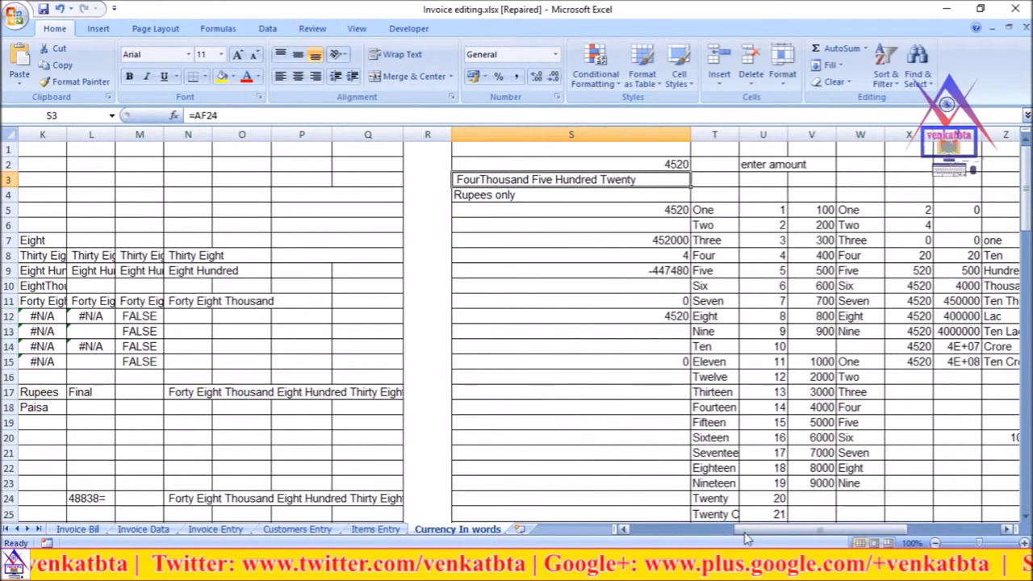
In cell F40 below TOTAL on the Invoice Bill sheet, enter a CONCATENATE formula joining cells A3 and A4 of the Currency In words sheet.
left_click_drag(751, 532, 611, 532)
left_click(71, 530)
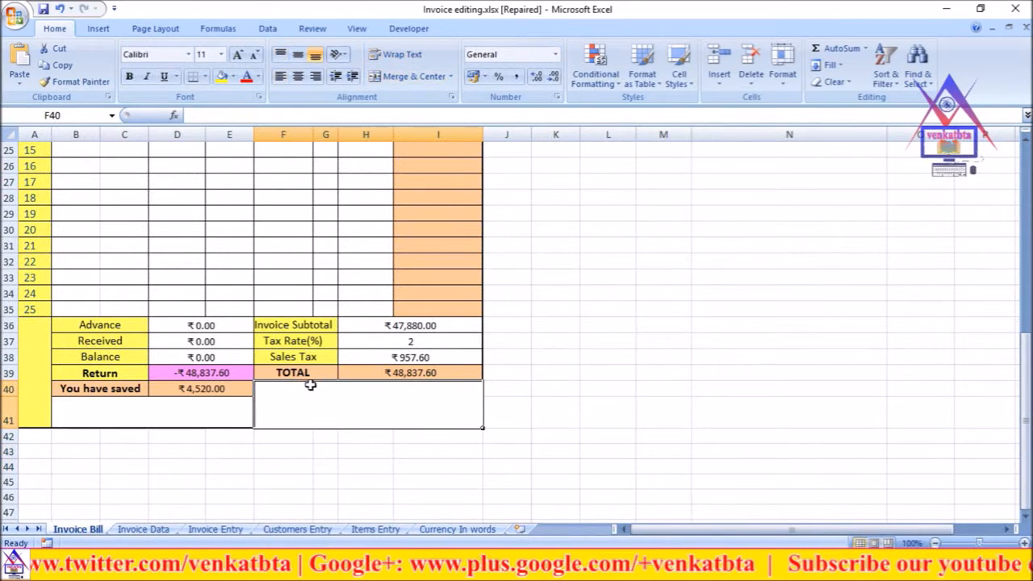
left_click(203, 115)
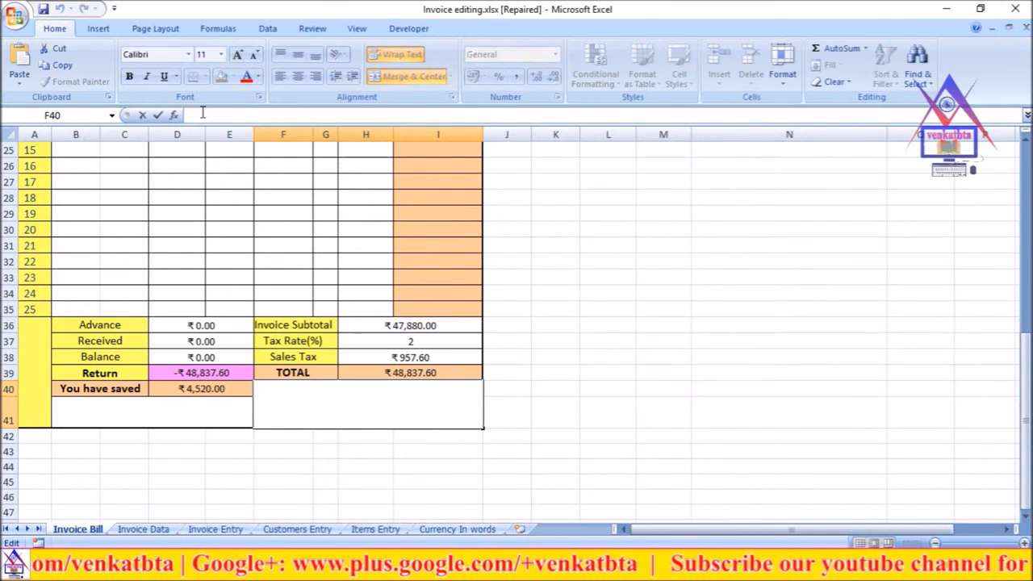
type("=")
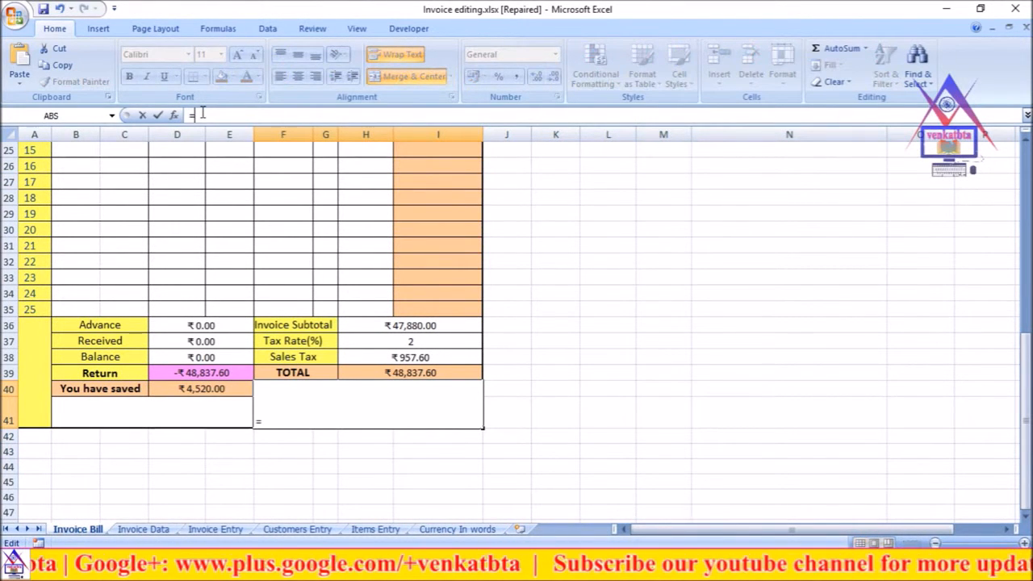
type("co")
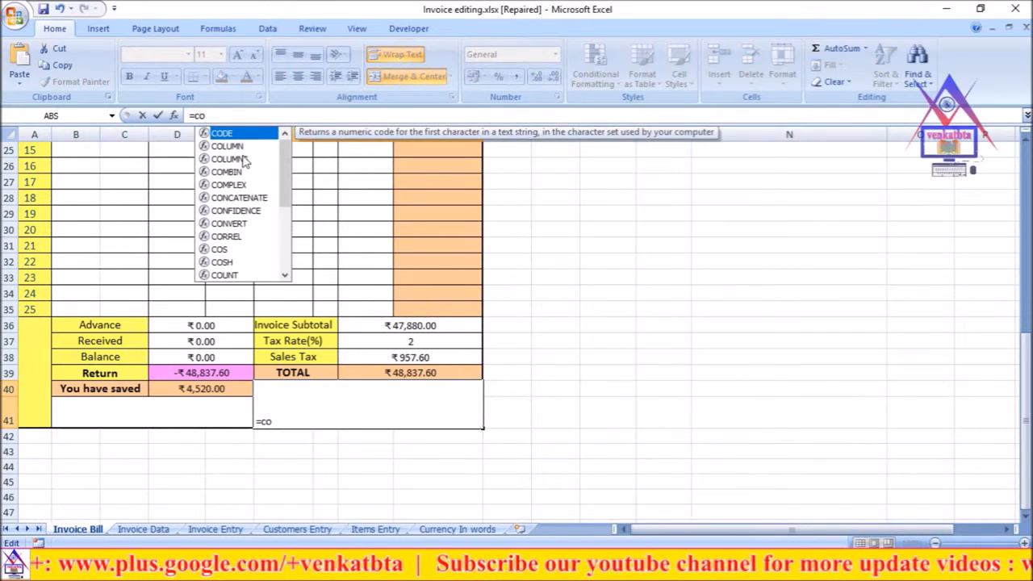
type("n")
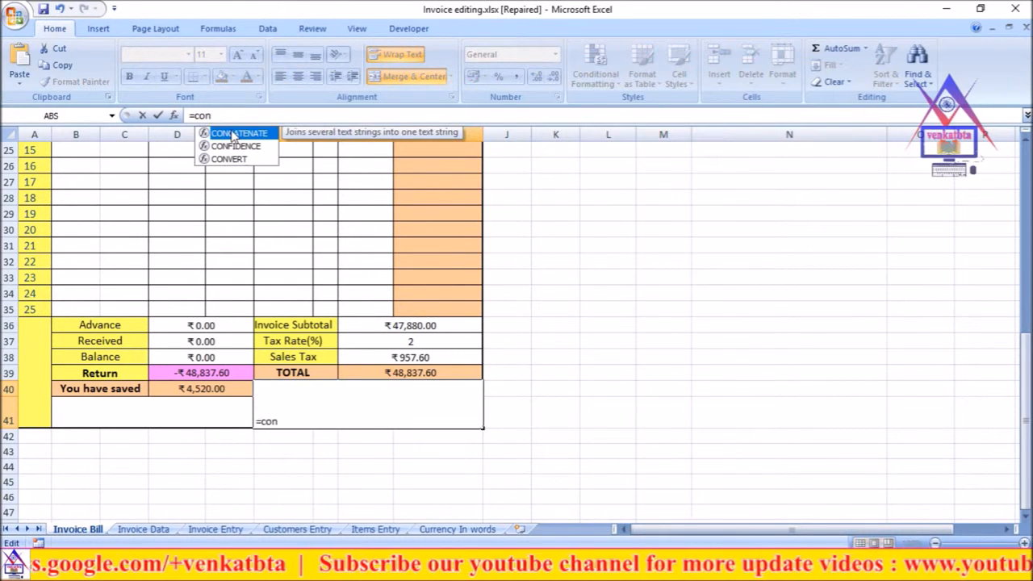
double_click(233, 134)
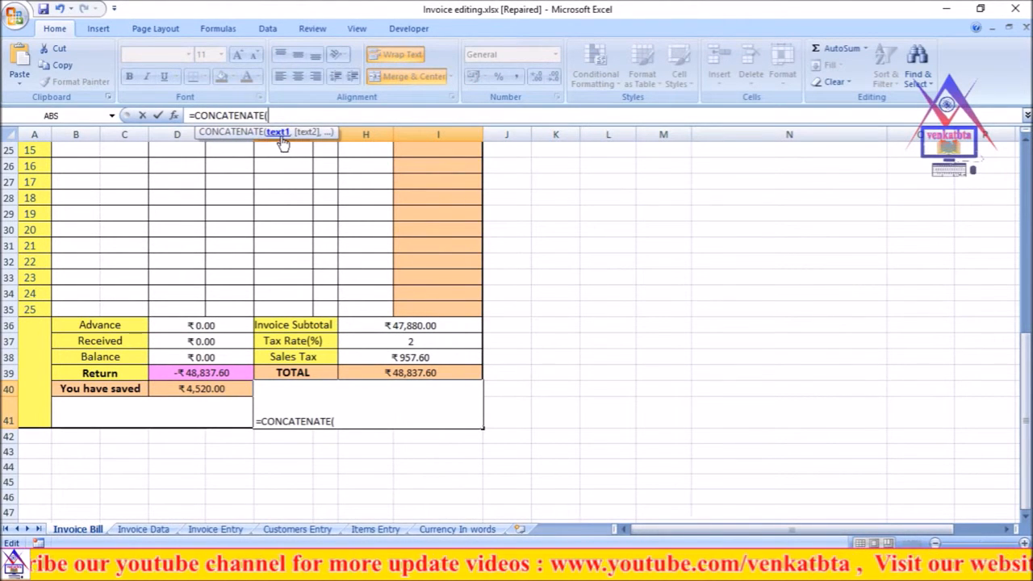
left_click(458, 529)
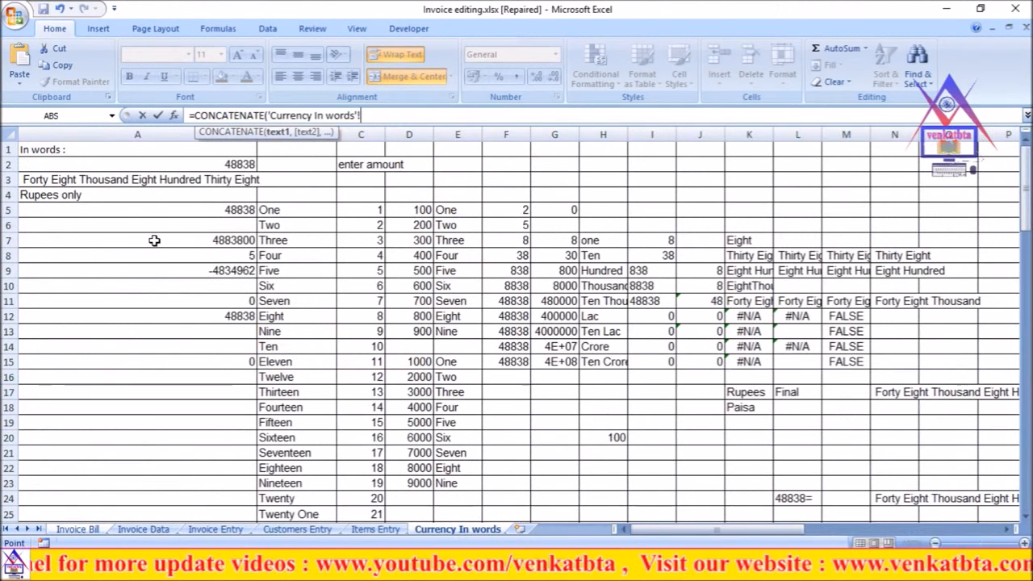
left_click(159, 182)
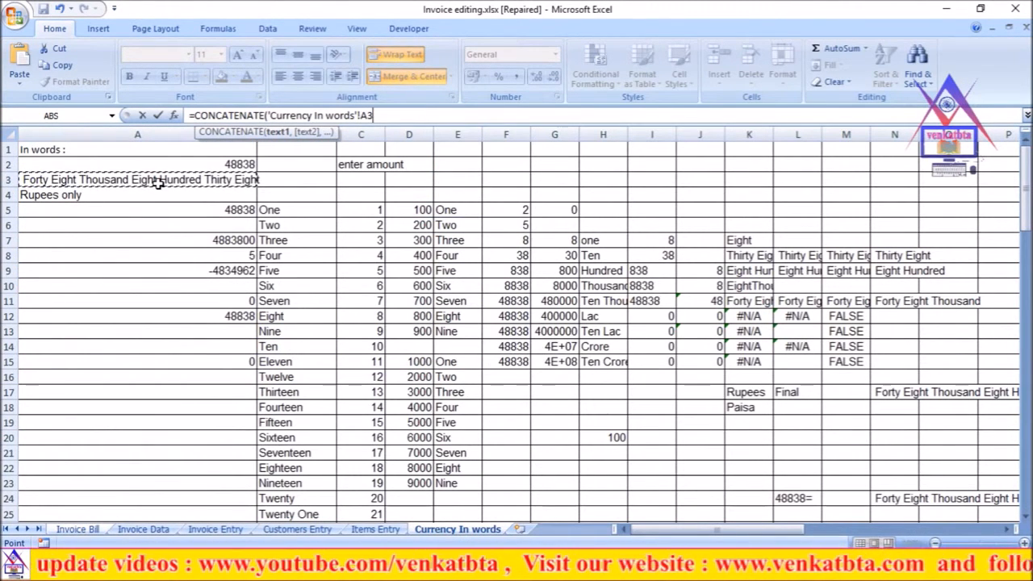
type(",")
left_click(91, 196)
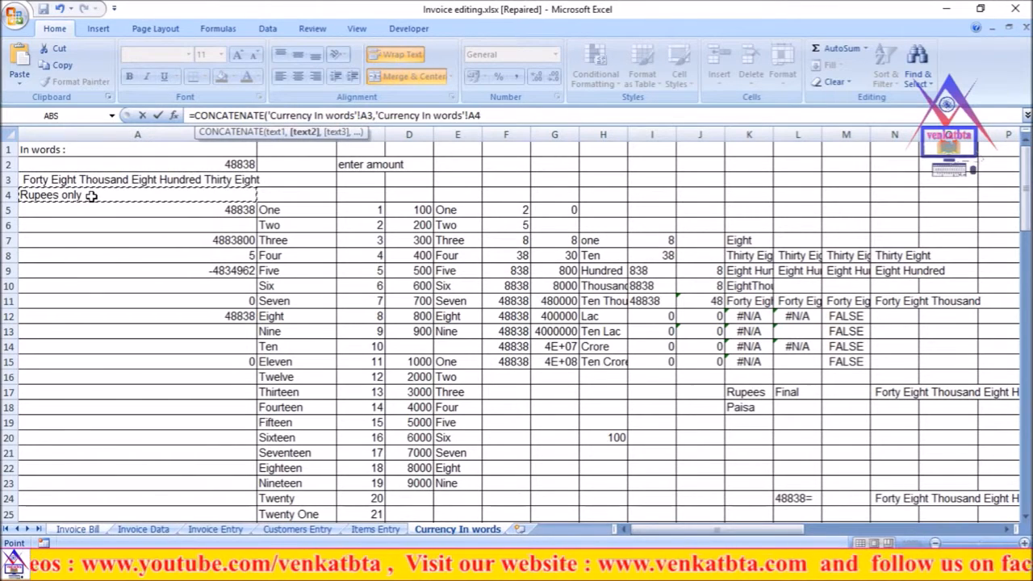
key("Return")
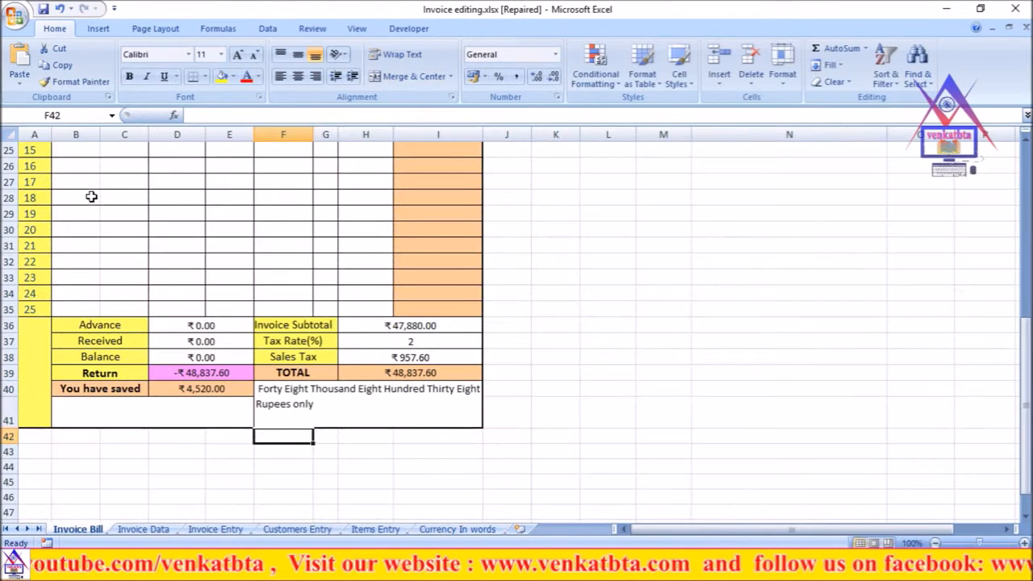
Insert the quoted text "In words:" at the start of the CONCATENATE arguments in F40.
left_click(327, 396)
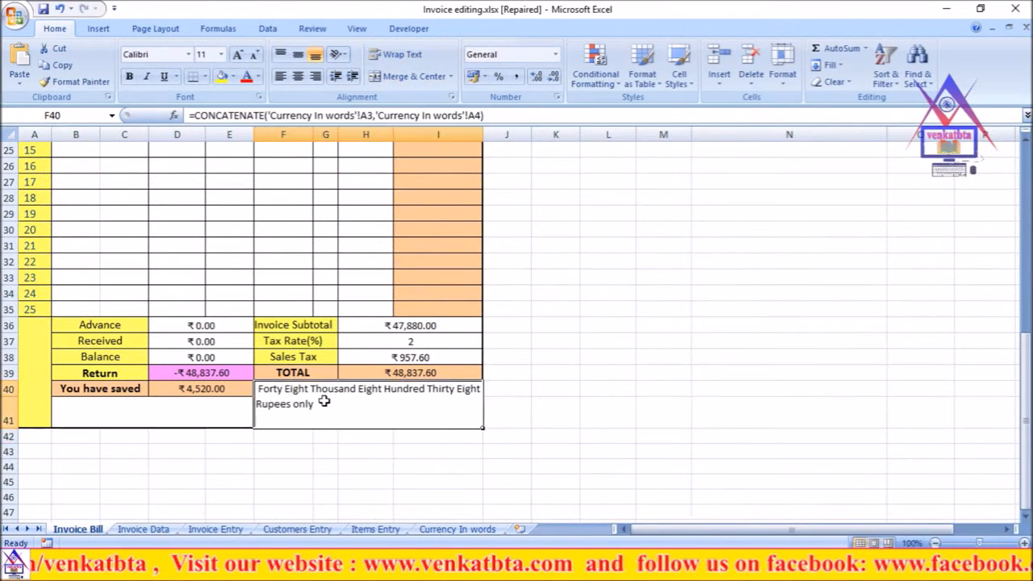
left_click(267, 115)
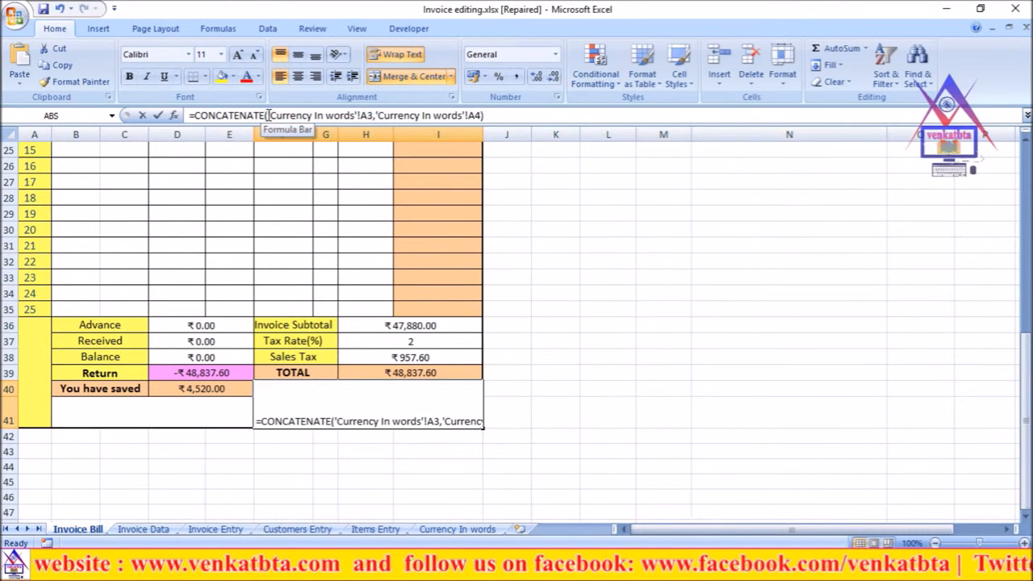
type("I")
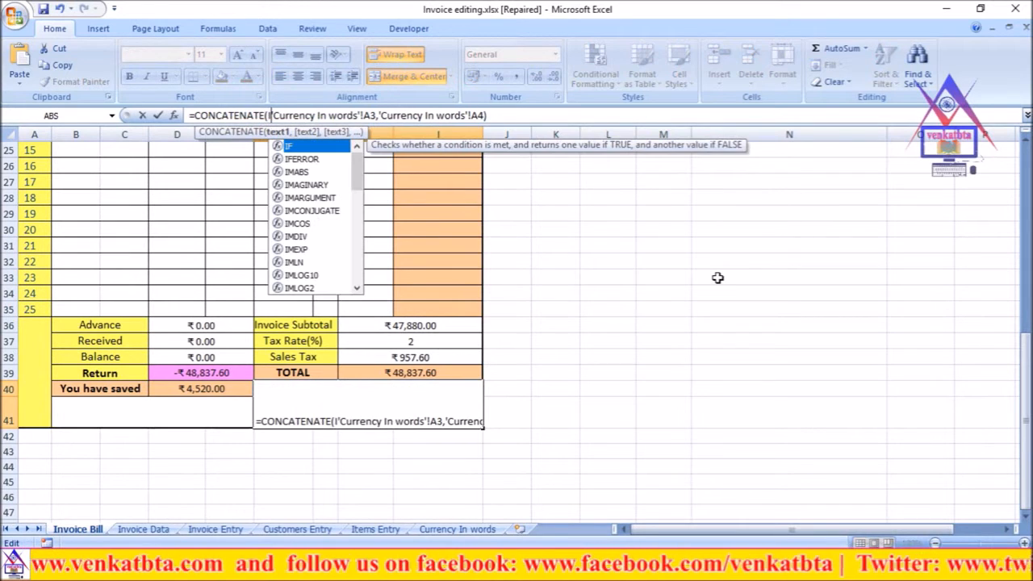
type("n wo")
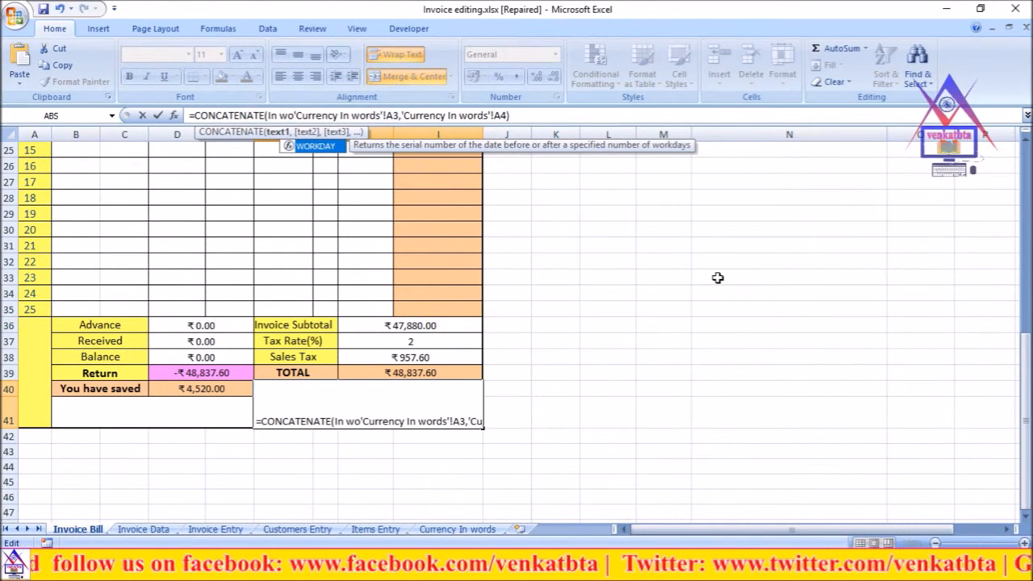
type("rds")
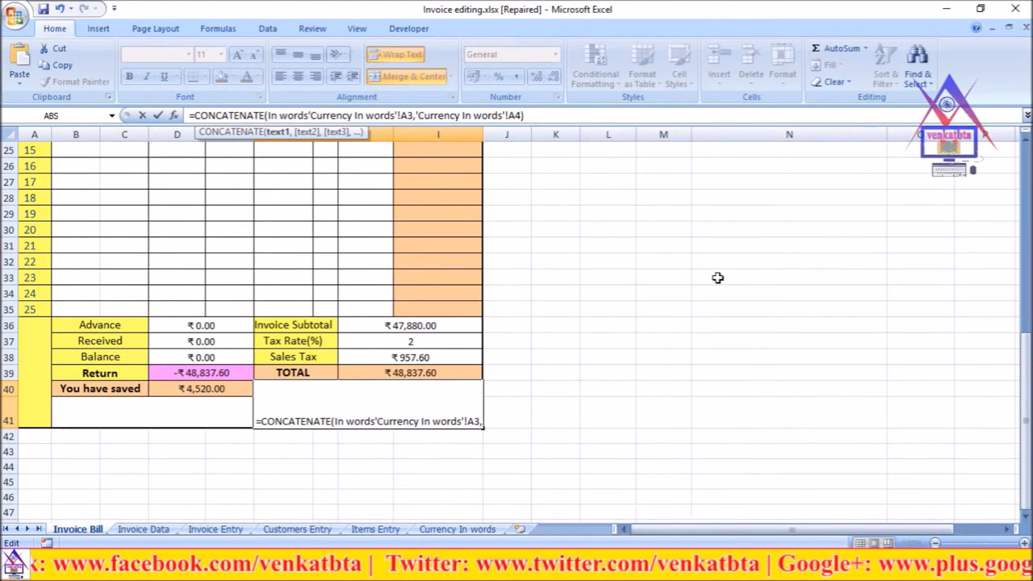
type(":")
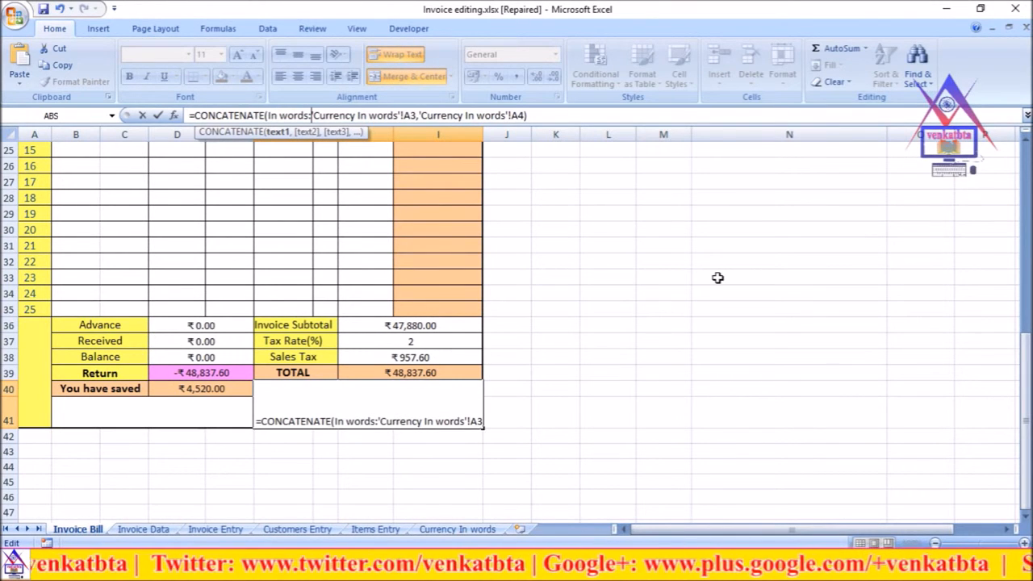
type("\"")
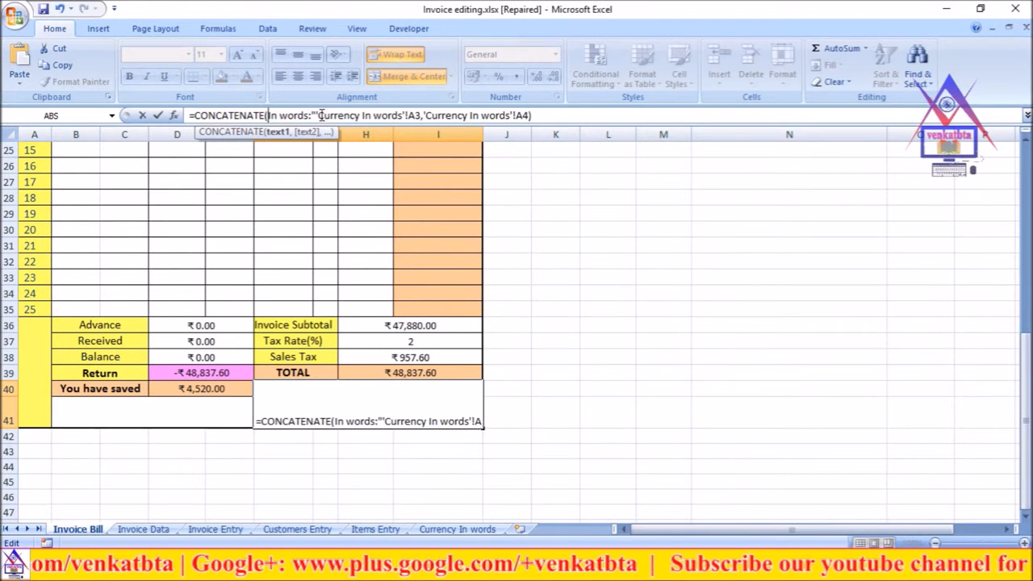
type("\"")
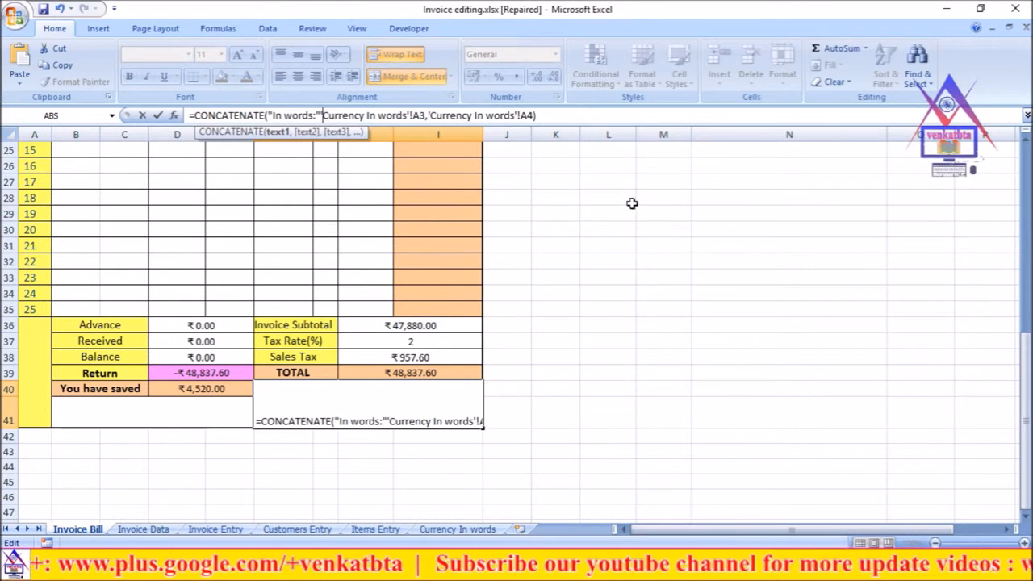
Add a comma and a quoted blank-space argument " " after "In words:", and try to enter the formula.
type(",")
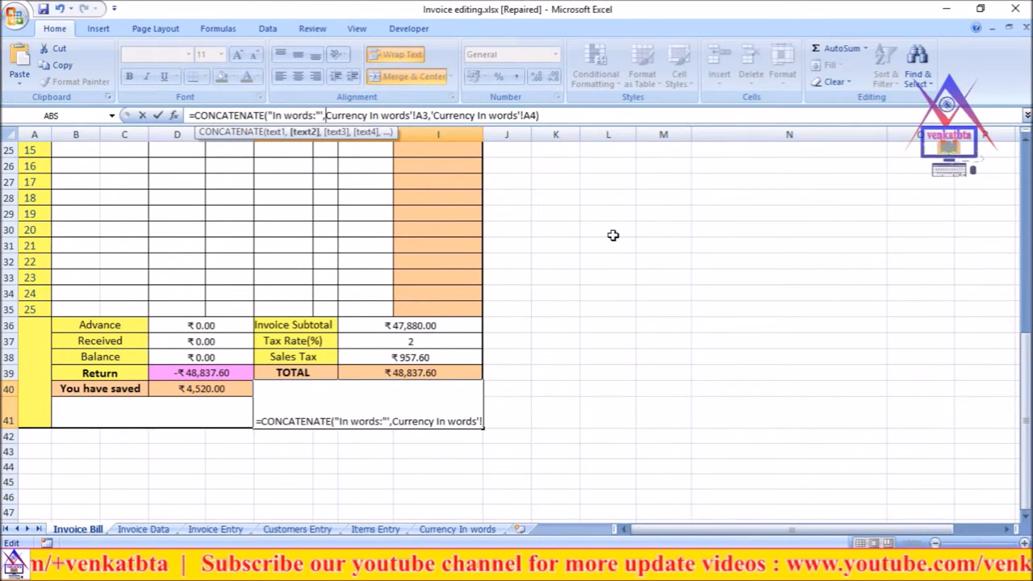
type("'")
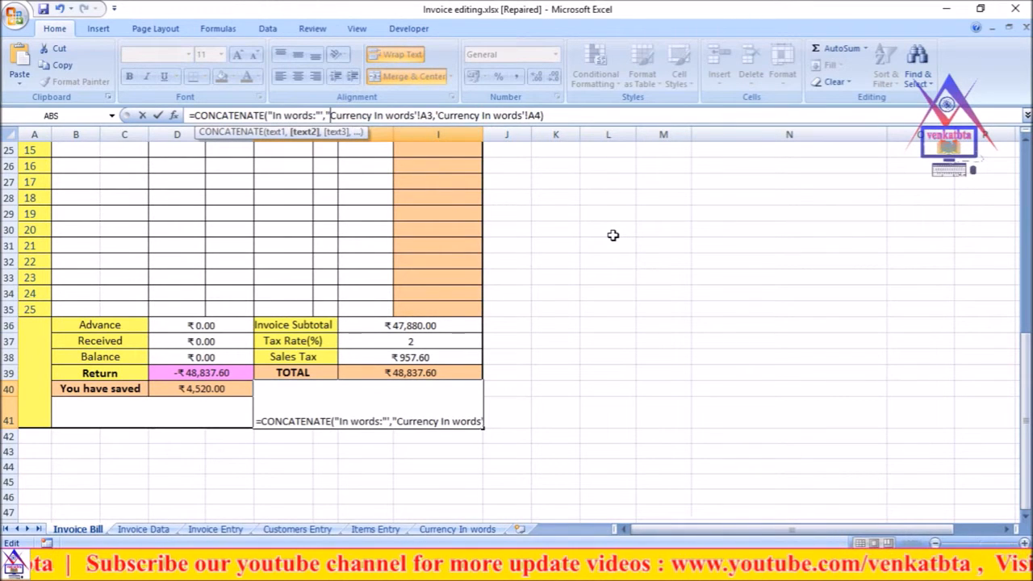
type(" \",")
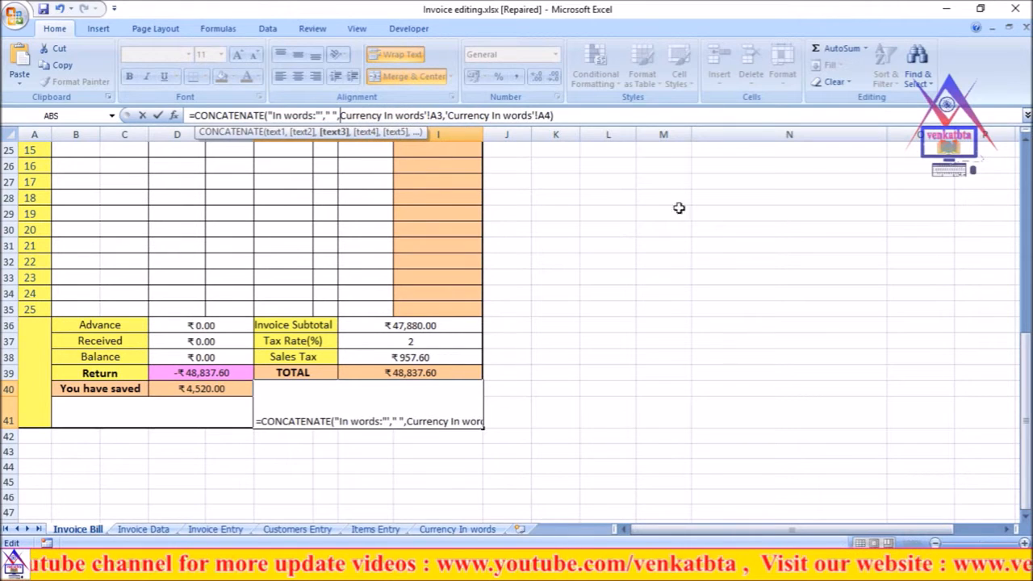
left_click(619, 117)
key("Return")
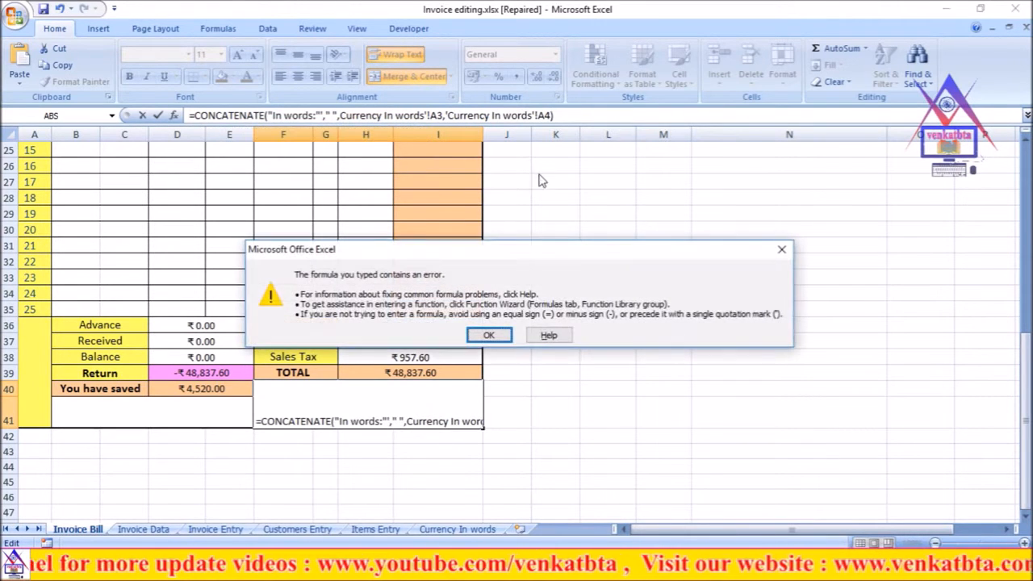
left_click(781, 251)
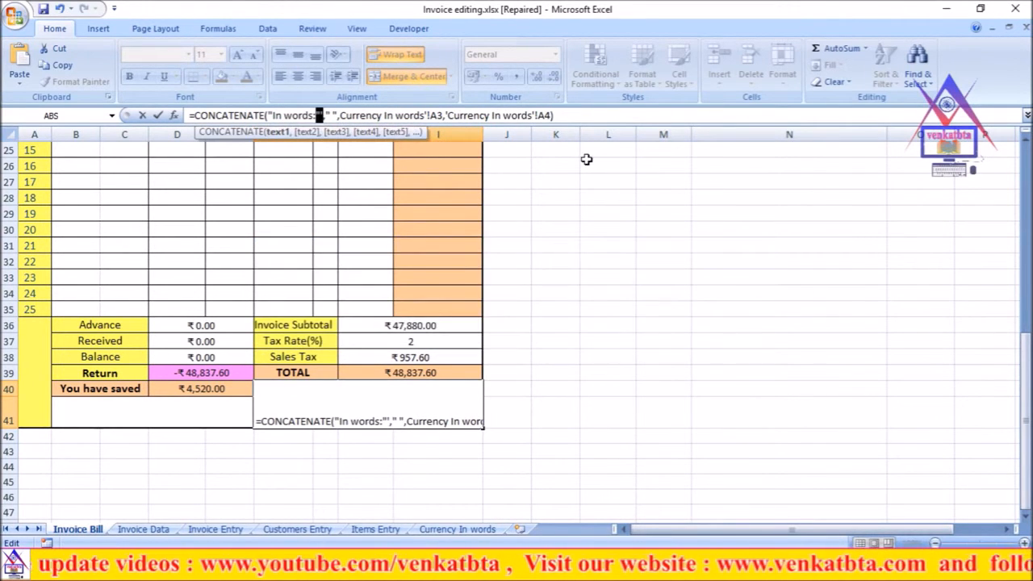
Remove the stray apostrophe after "In words:" in the F40 formula and try to enter it again.
left_click(326, 115)
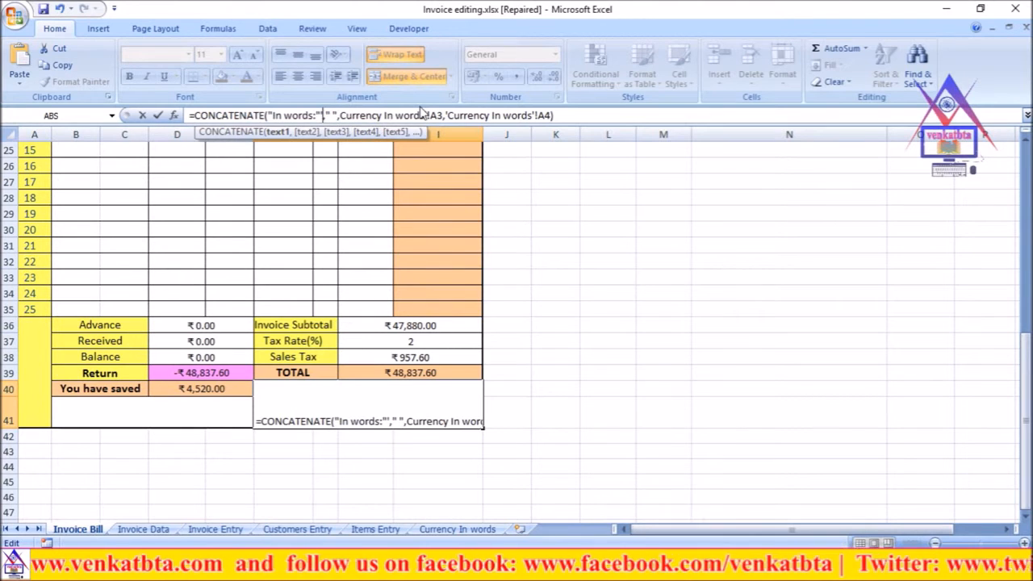
key("BackSpace")
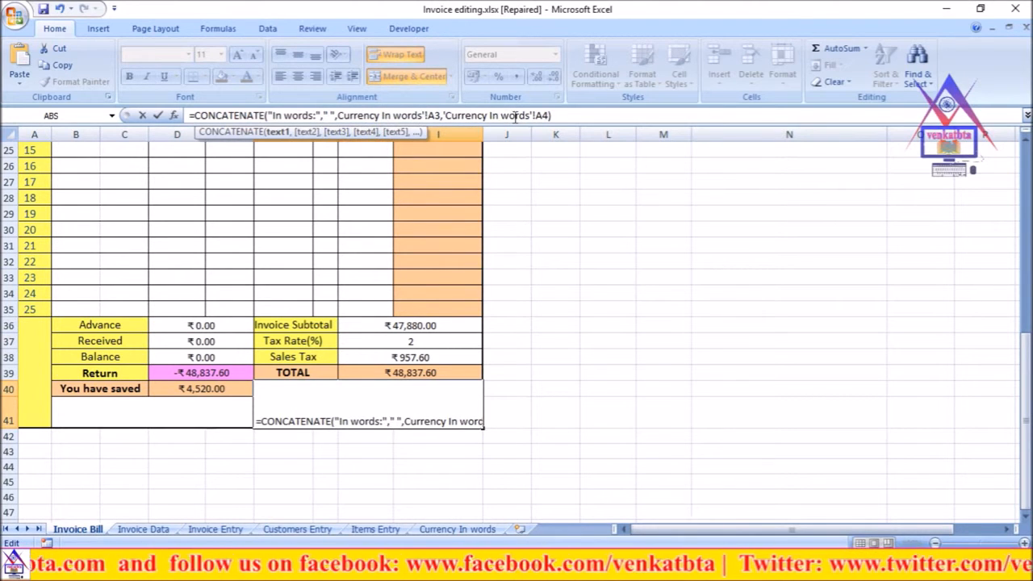
left_click(565, 115)
key("Return")
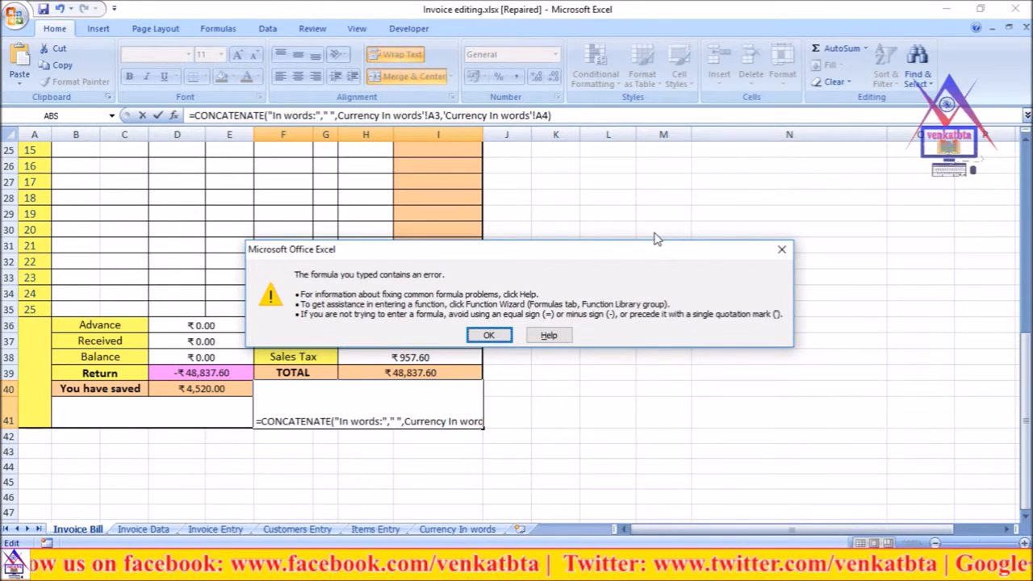
left_click(781, 249)
Remove the blank-space argument after "In words:" from the CONCATENATE formula in F40 and try to enter it again.
left_click(573, 115)
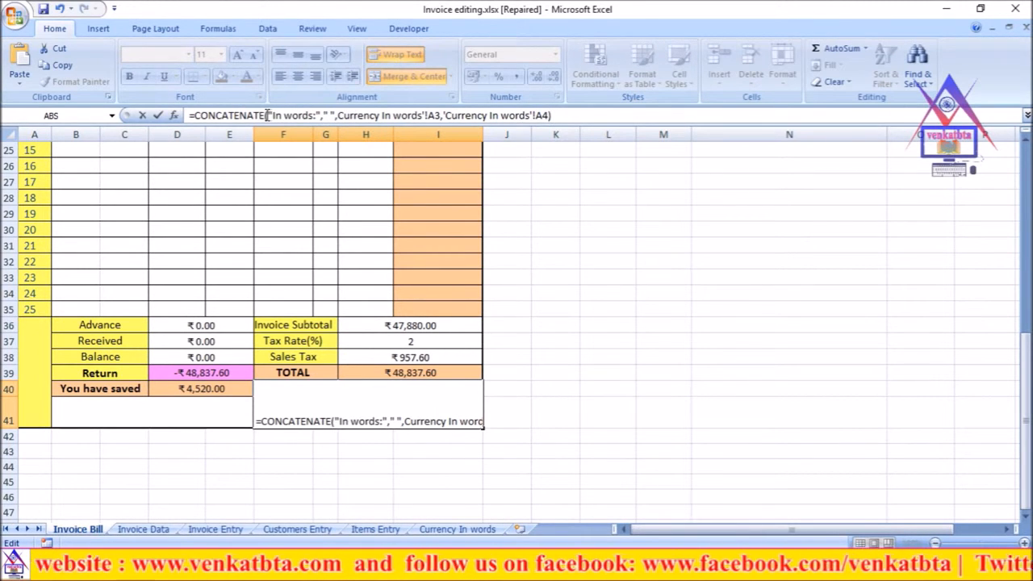
left_click_drag(271, 116, 322, 115)
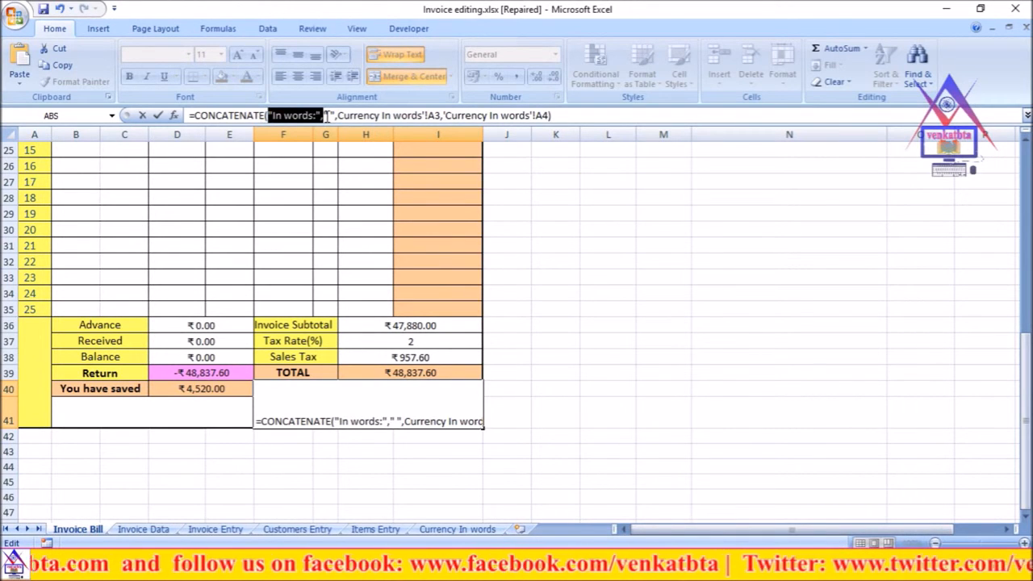
left_click(337, 115)
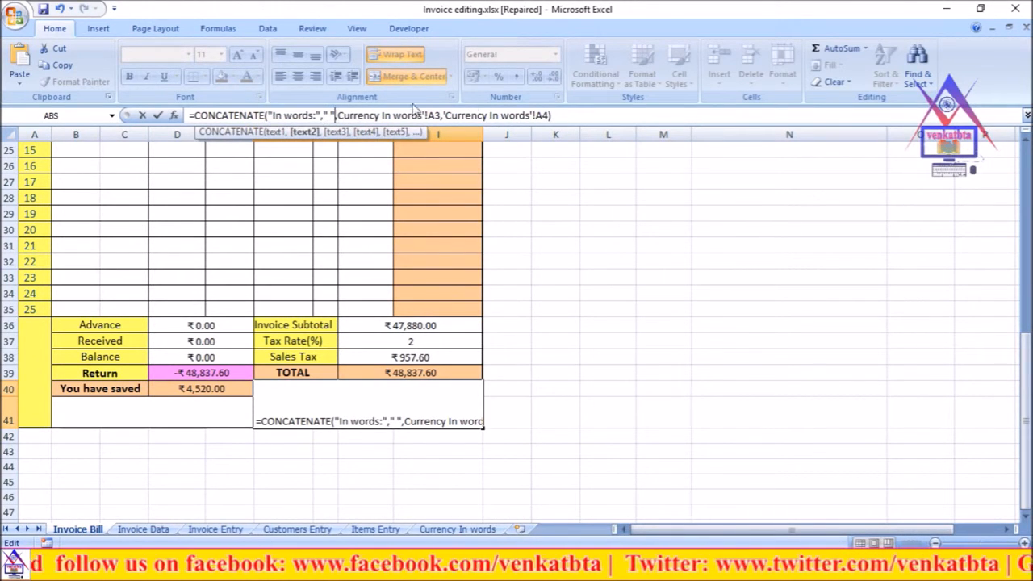
key("BackSpace")
key("BackSpace")
key("BackSpace")
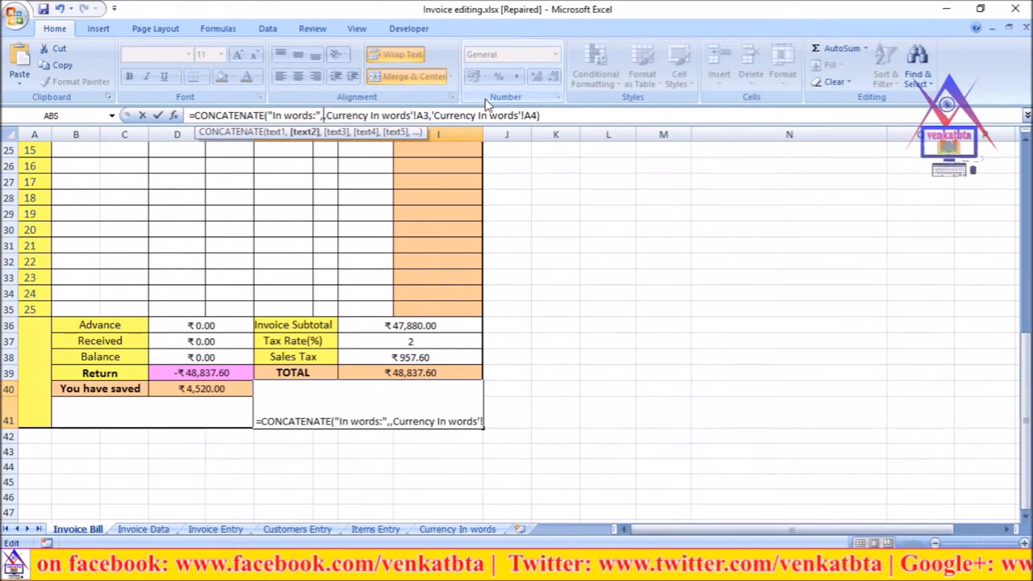
key("BackSpace")
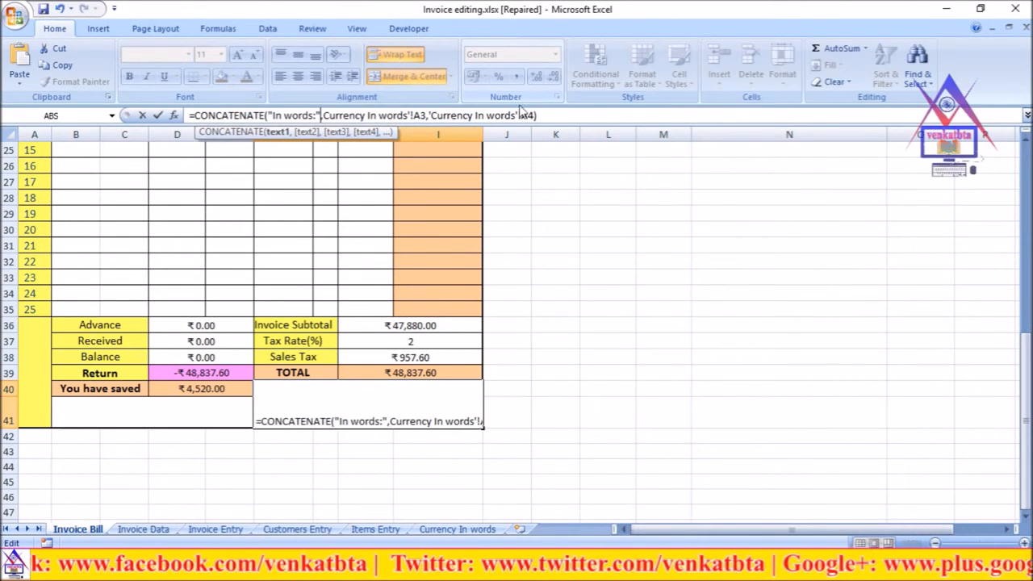
key("Return")
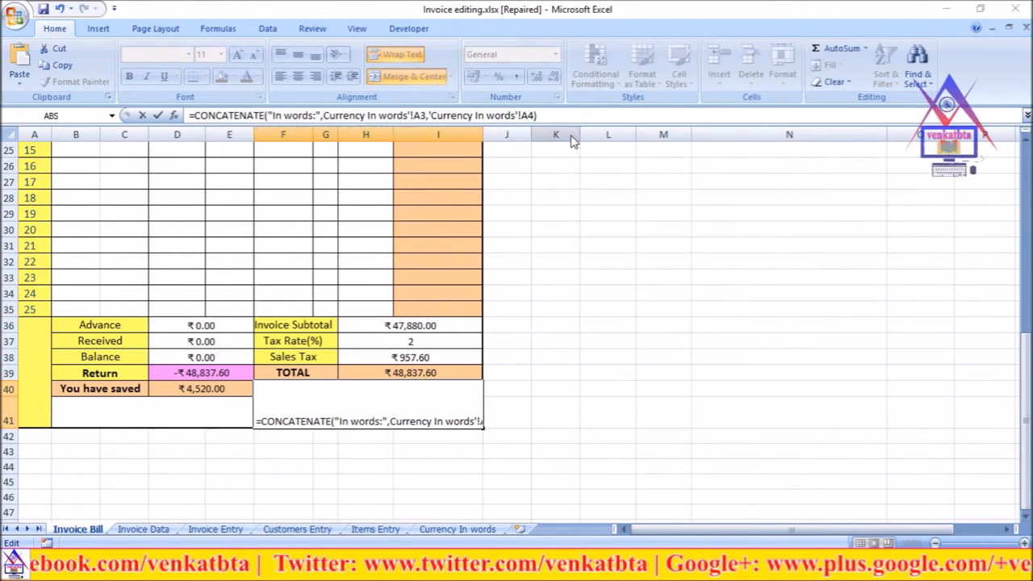
left_click(488, 335)
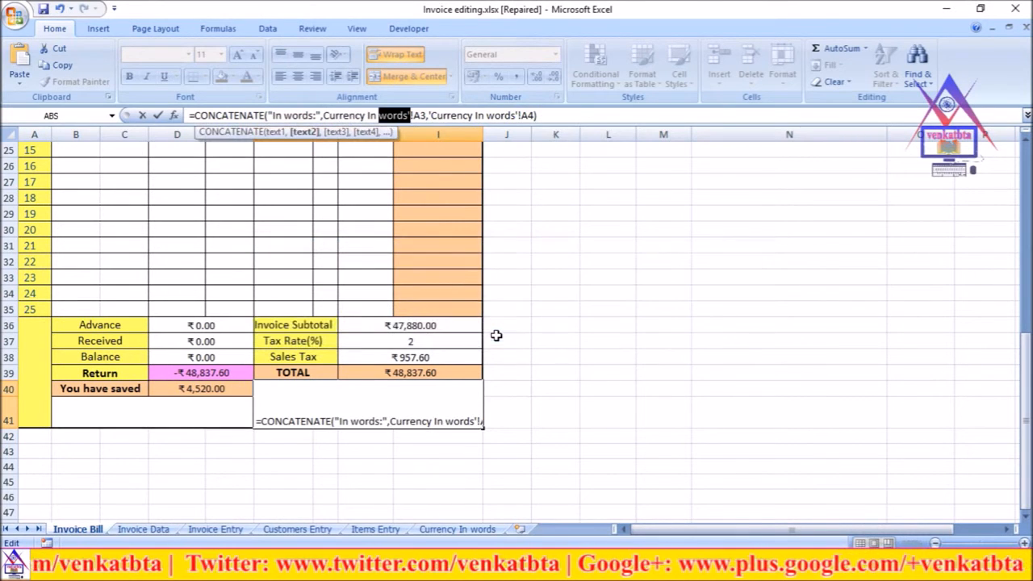
Remove the "In words:" text argument from the F40 formula and try to enter it with only the two cell references.
left_click(565, 115)
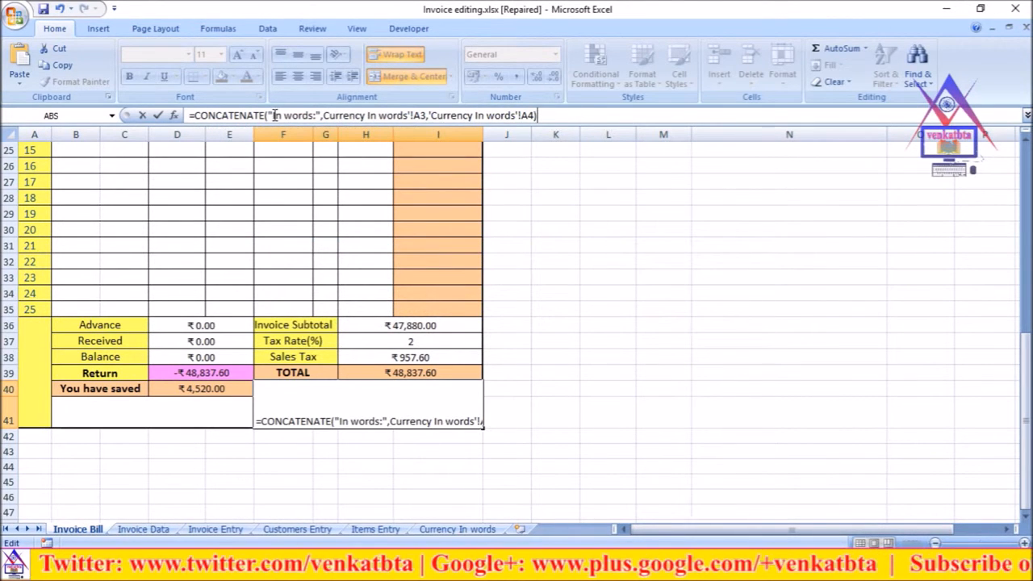
left_click_drag(269, 115, 319, 115)
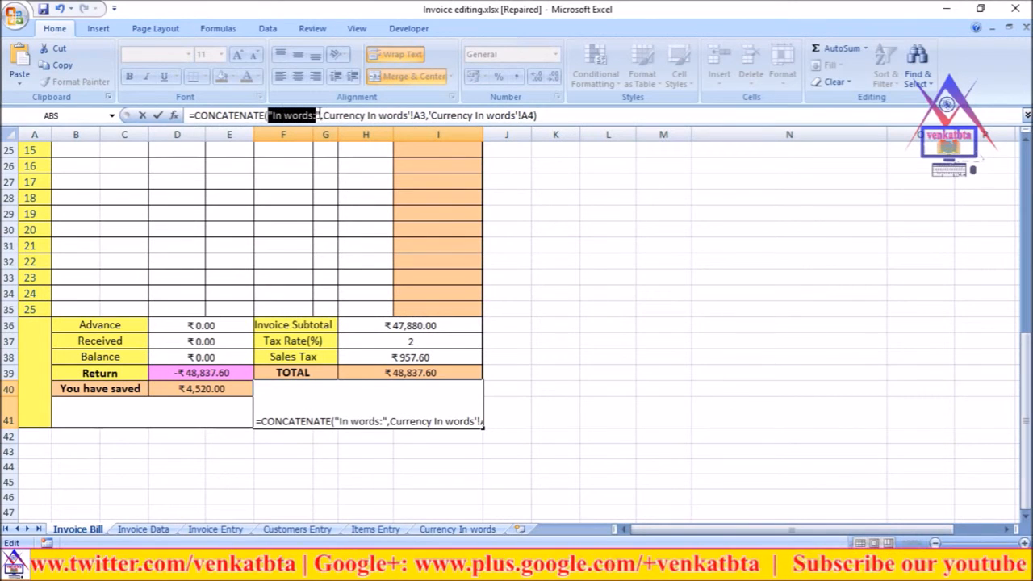
key("Delete")
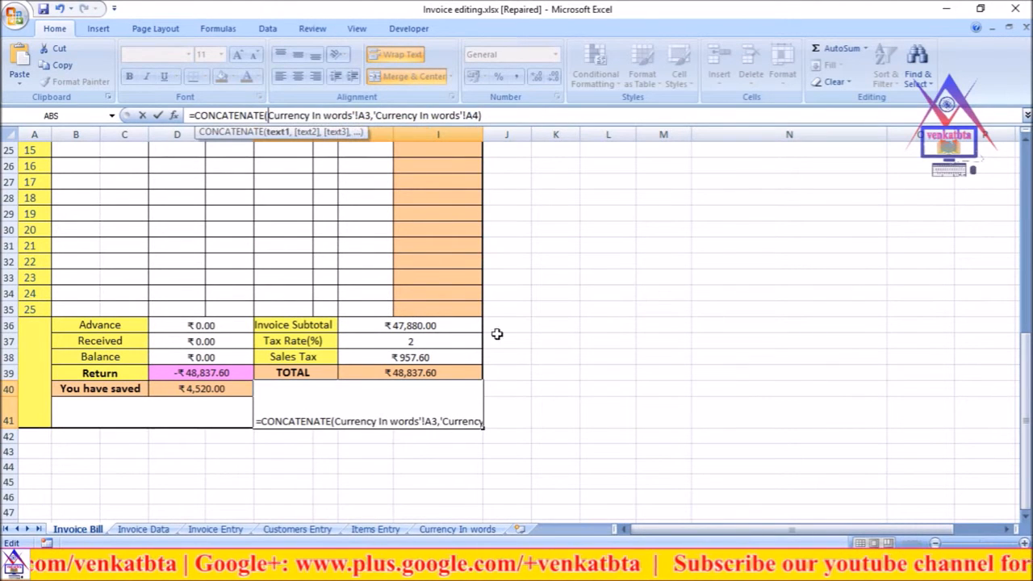
key("Return")
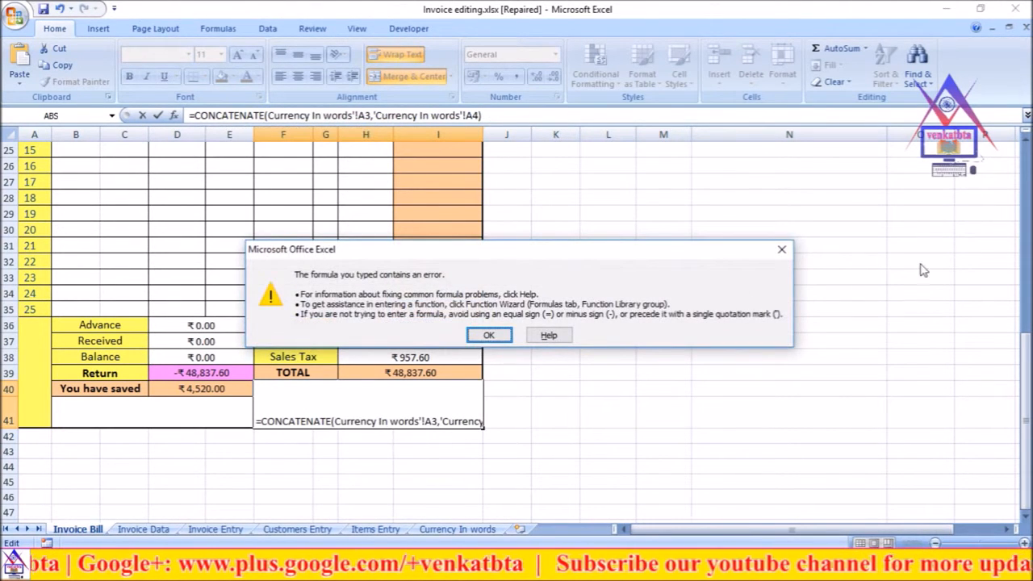
left_click(781, 250)
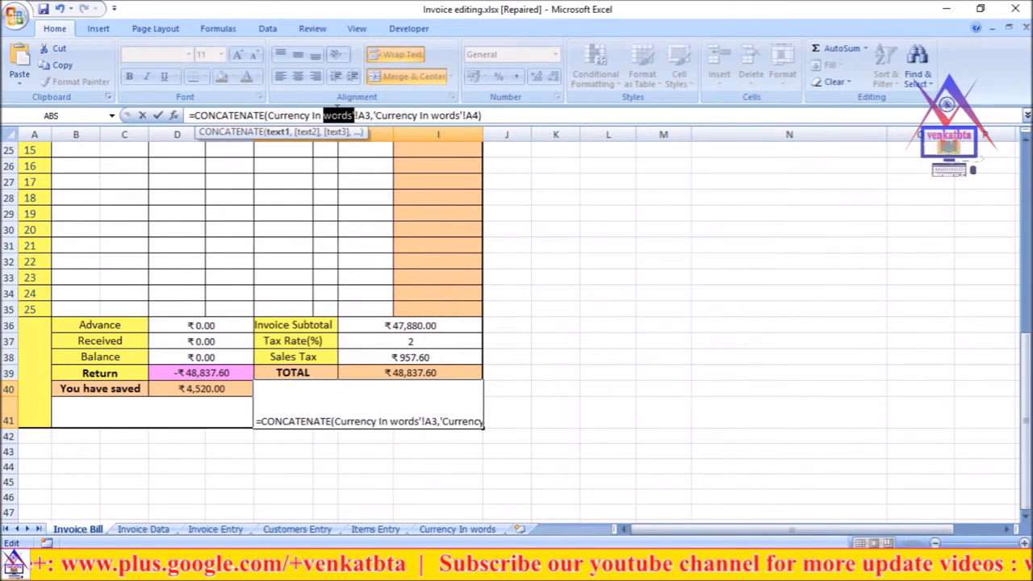
left_click(505, 111)
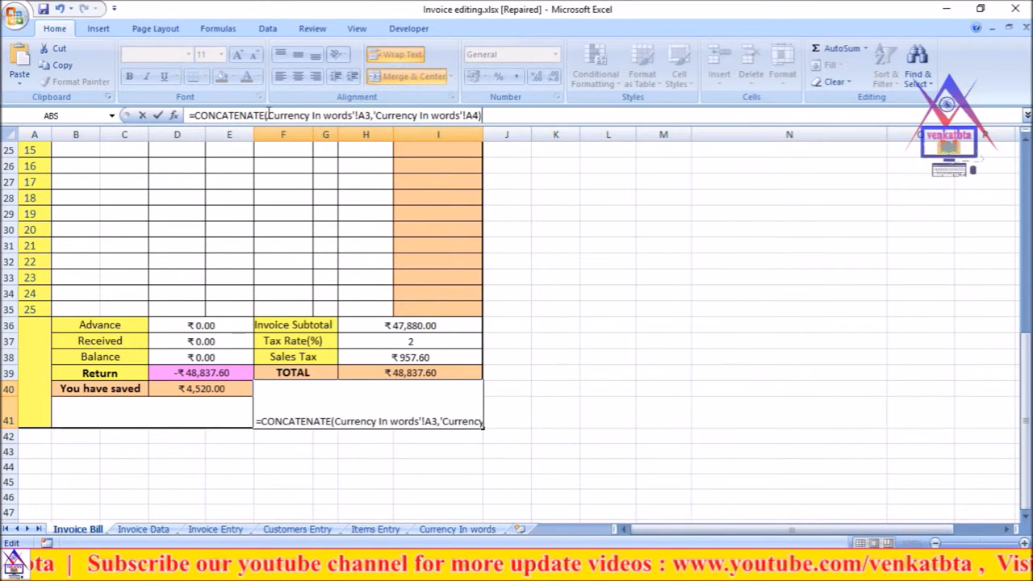
Replace all the CONCATENATE arguments in F40 with fresh references to cells A3 and A4 of the Currency In words sheet.
left_click_drag(269, 115, 189, 115)
left_click_drag(510, 107, 509, 113)
key("BackSpace")
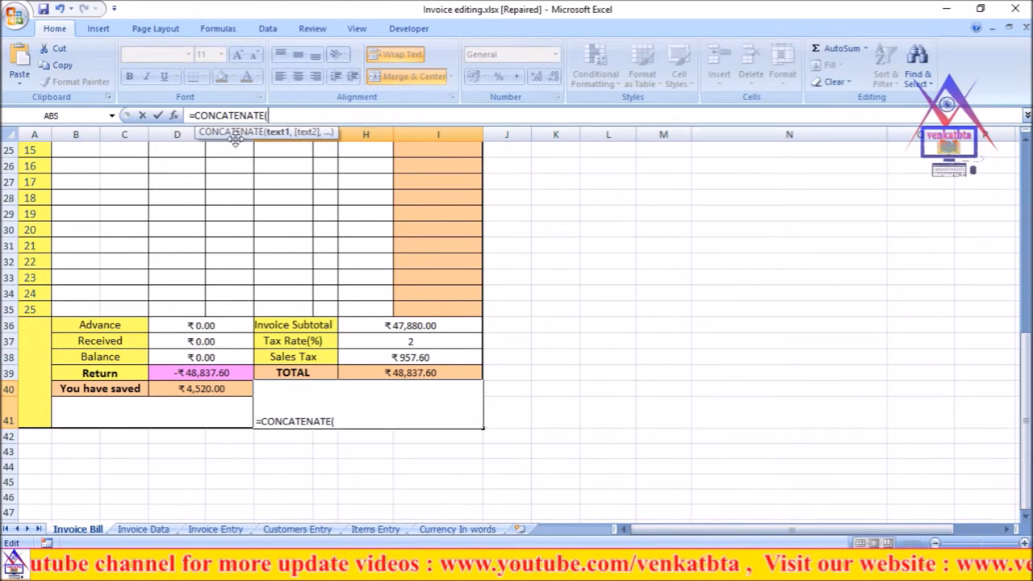
left_click(422, 531)
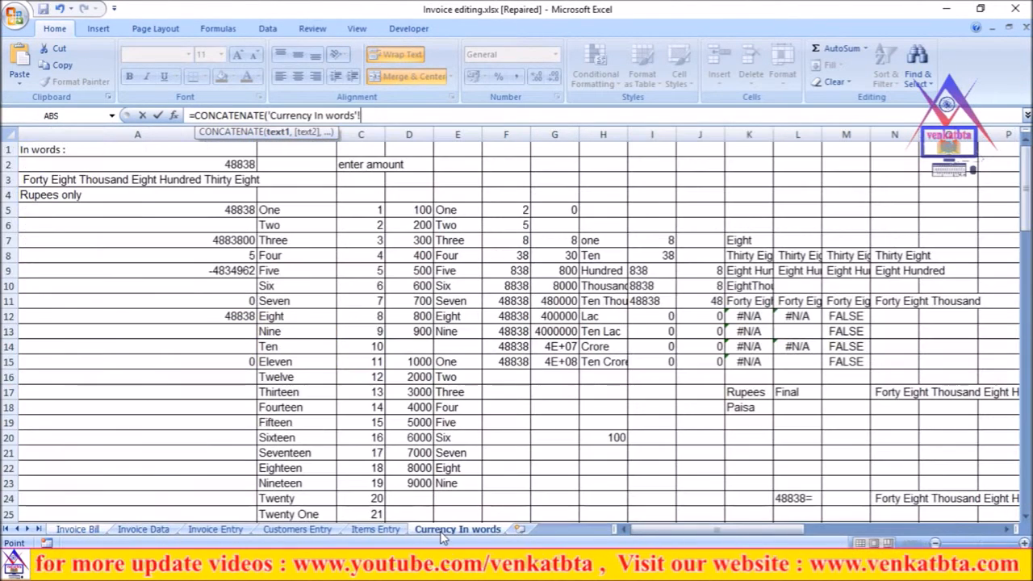
left_click(150, 180)
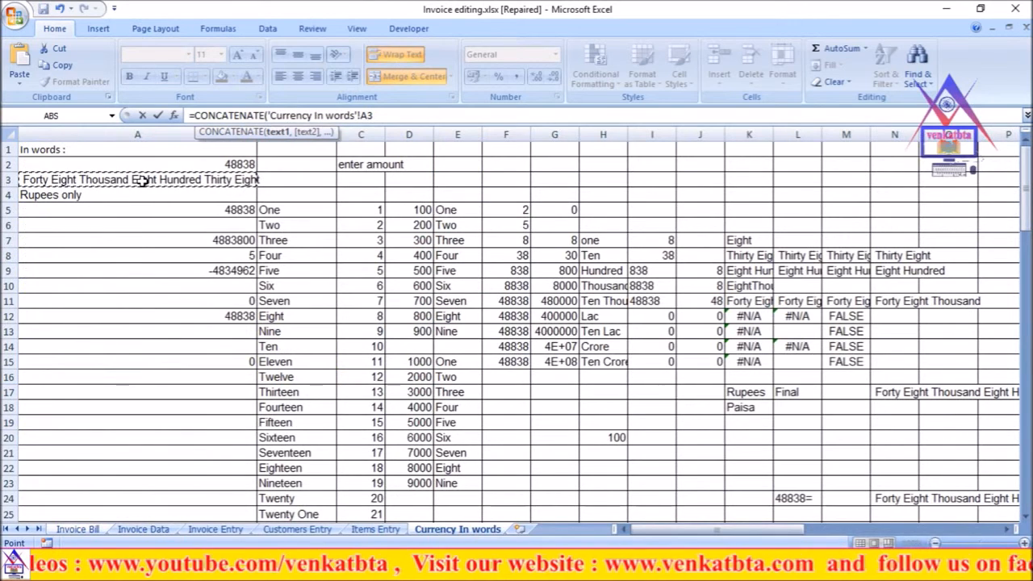
type(",")
left_click(71, 196)
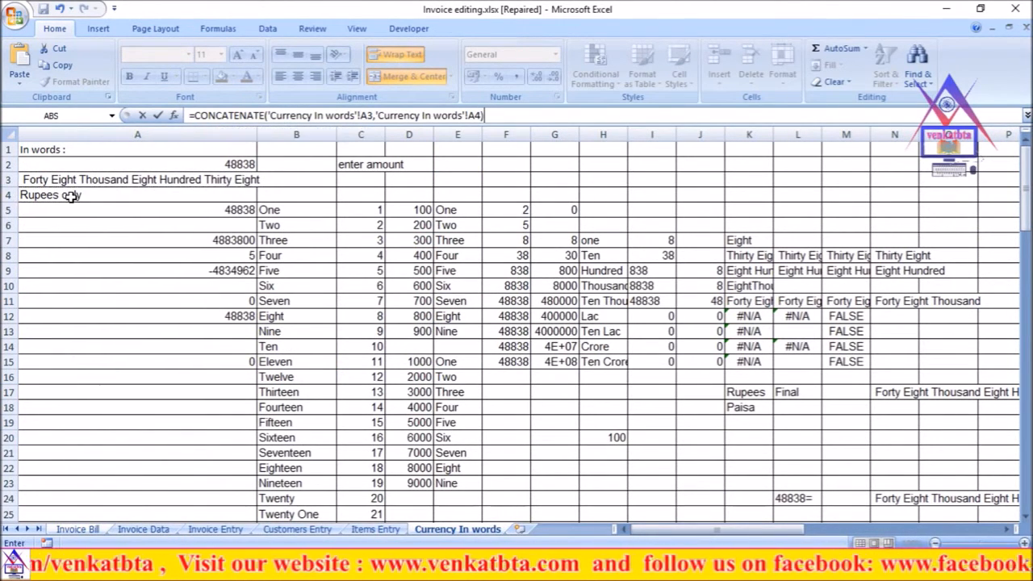
key("Return")
left_click(80, 463)
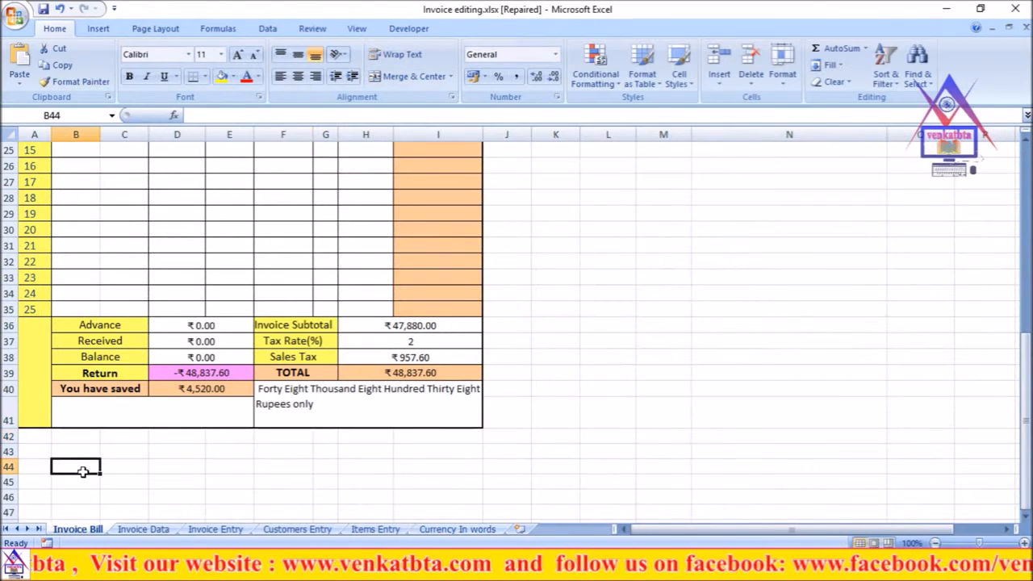
In cell B41 below "You have saved", try to enter a formula listing cells S3 and S4 of the Currency In words sheet.
left_click(105, 408)
type("=")
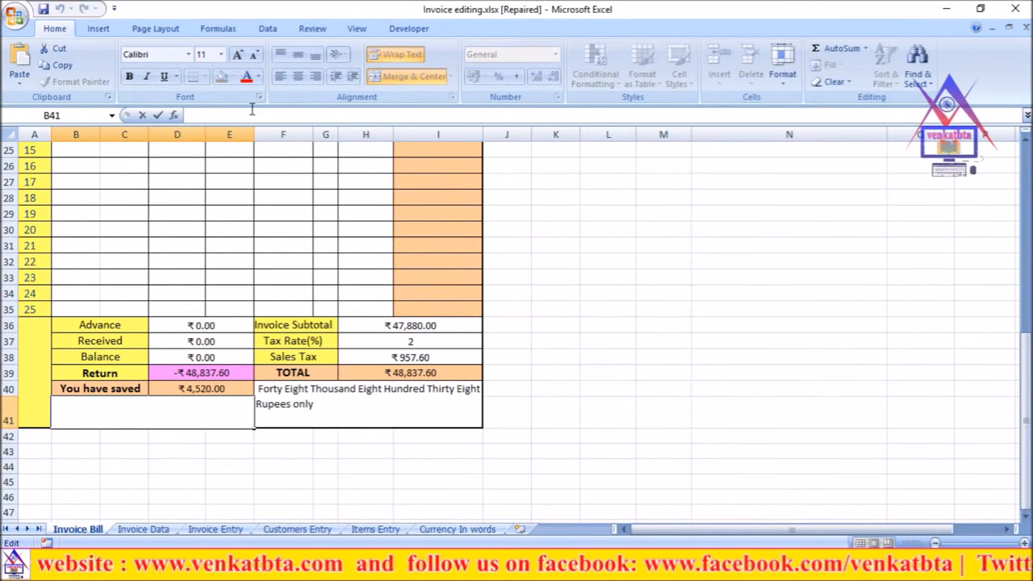
left_click(474, 530)
left_click_drag(748, 534, 787, 535)
left_click(462, 181)
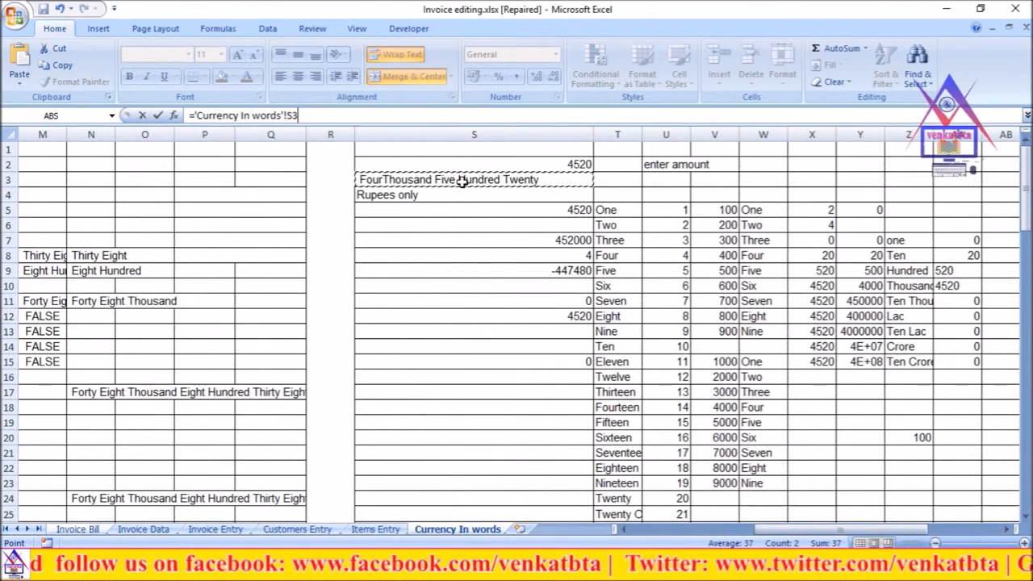
type(",")
left_click(456, 197)
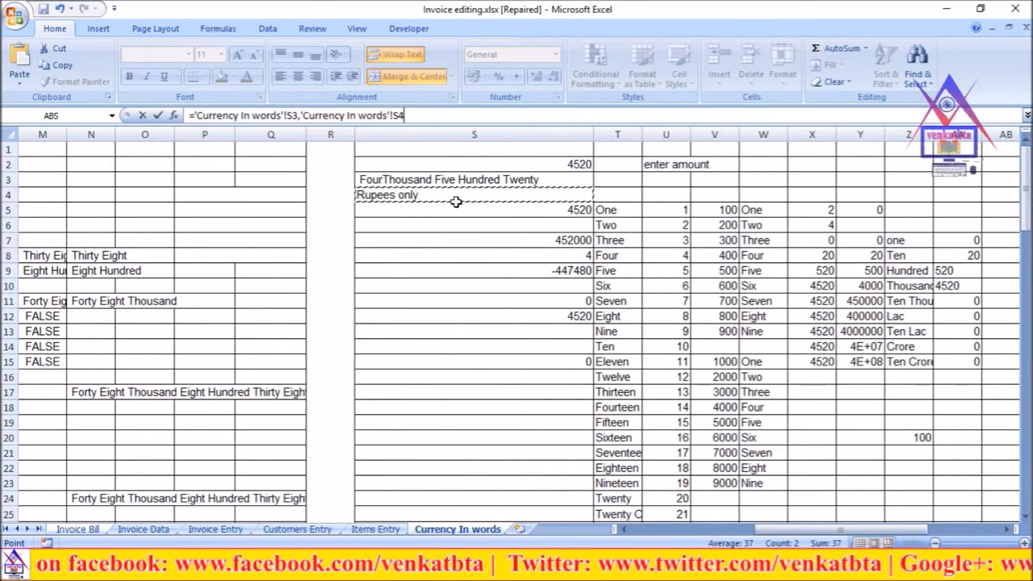
type(")")
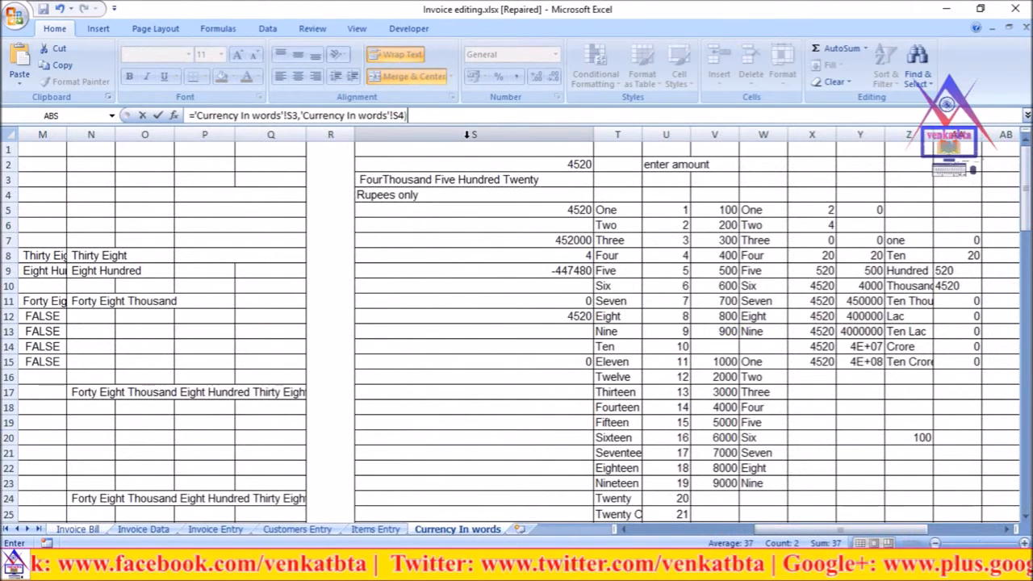
key("Return")
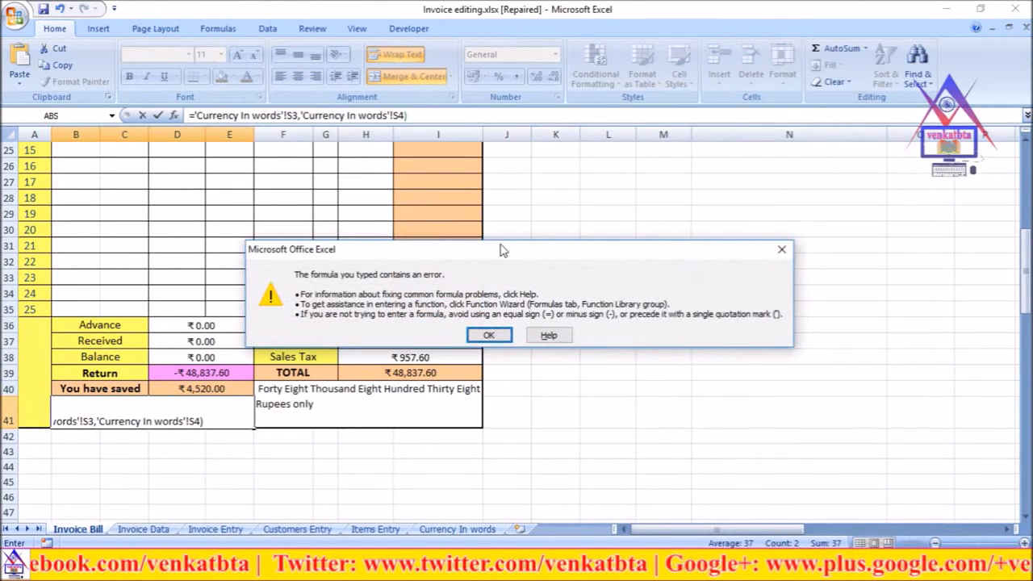
left_click(781, 250)
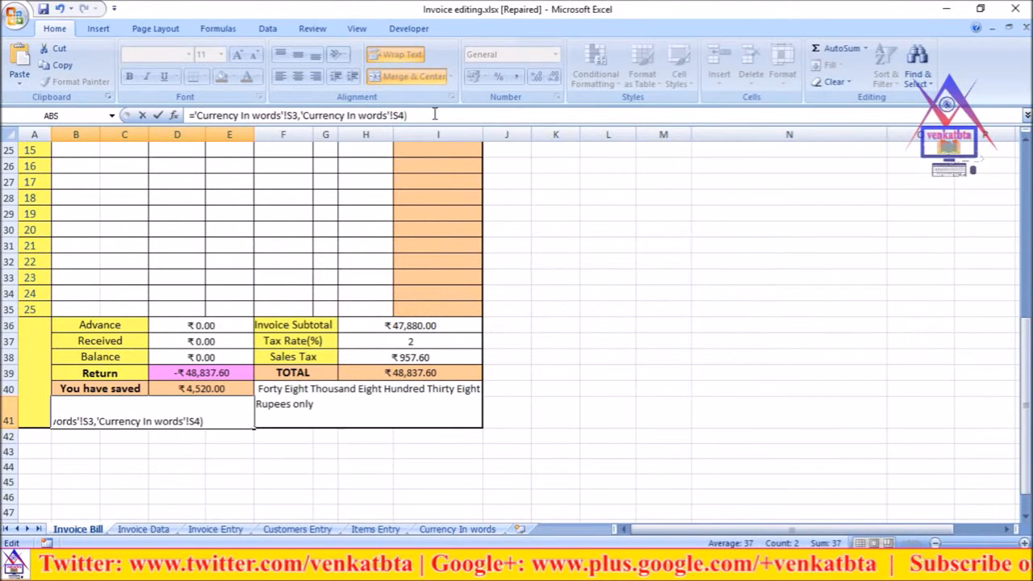
Insert the CONCATENATE function in front of the S3 and S4 references in B41 and enter the formula.
left_click(196, 114)
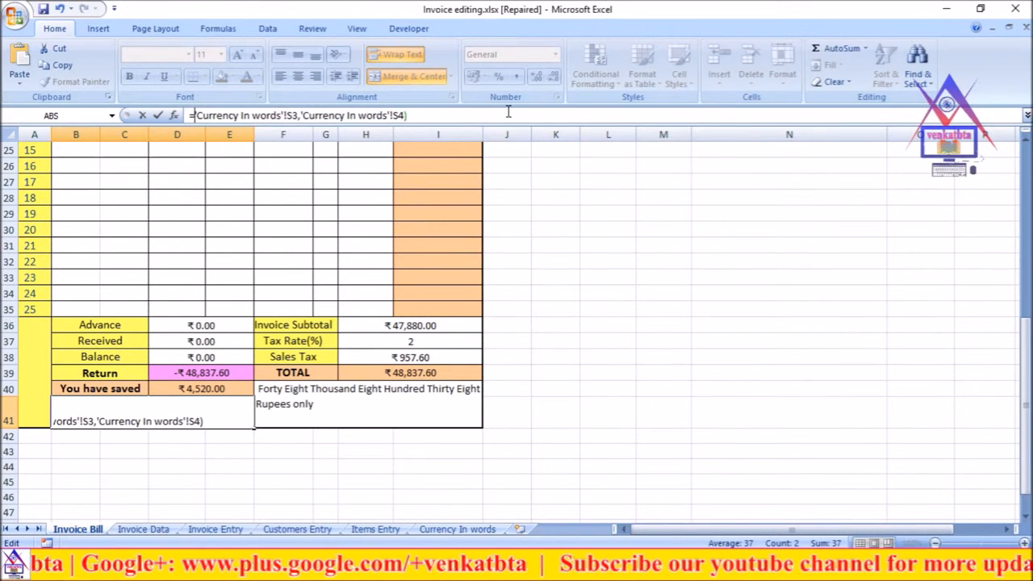
type("cont")
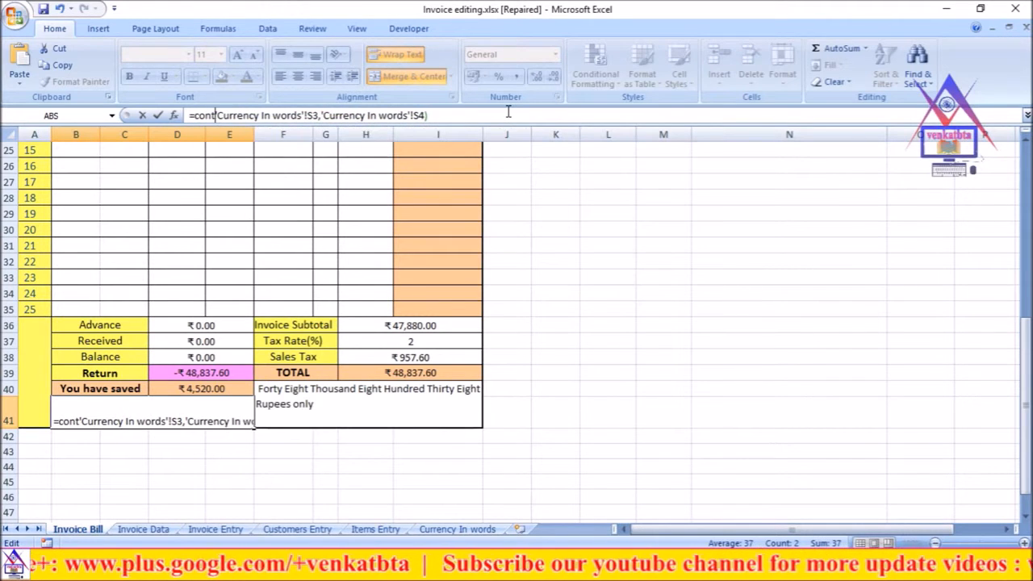
key("BackSpace")
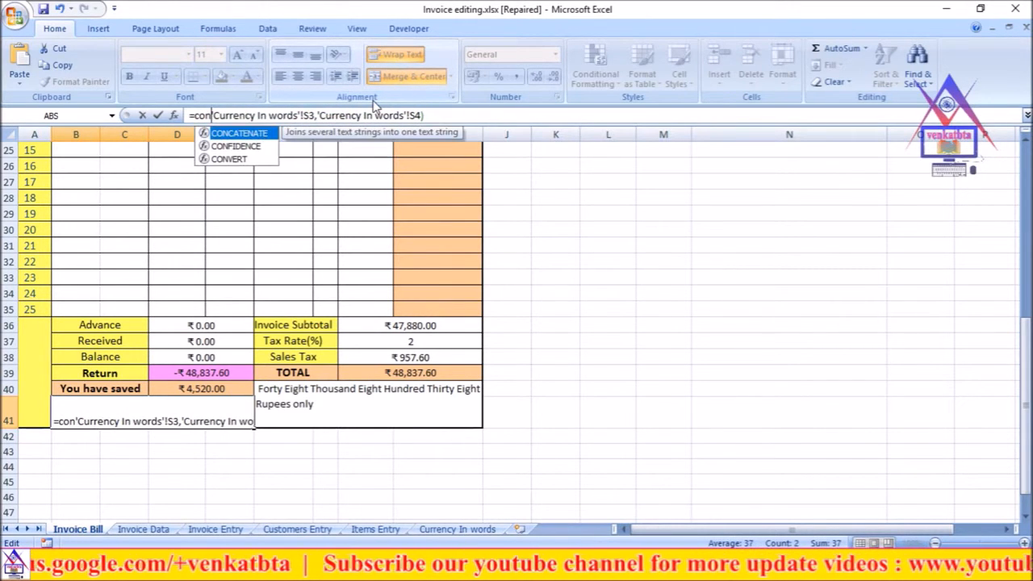
key("Tab")
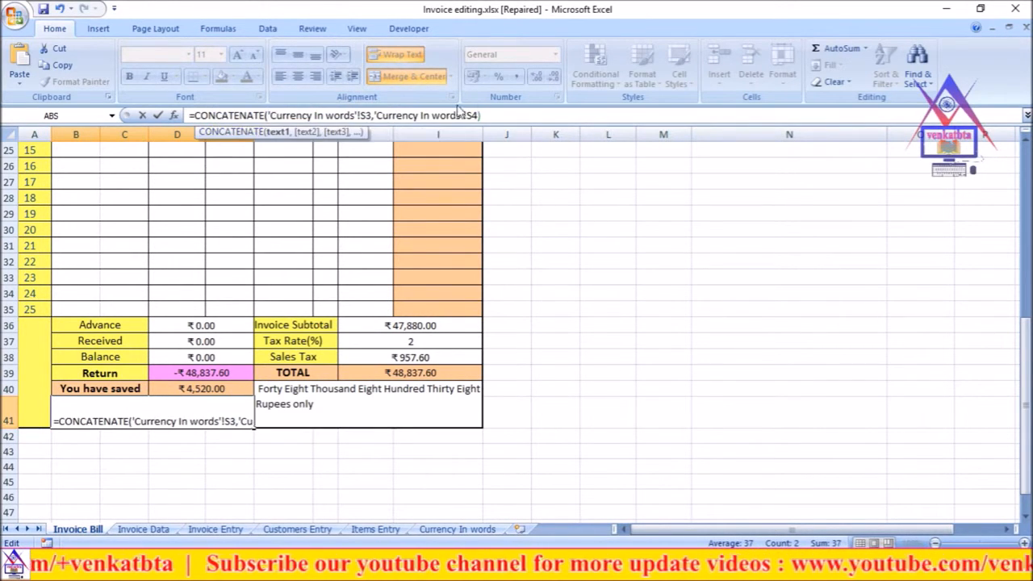
left_click(494, 116)
key("Return")
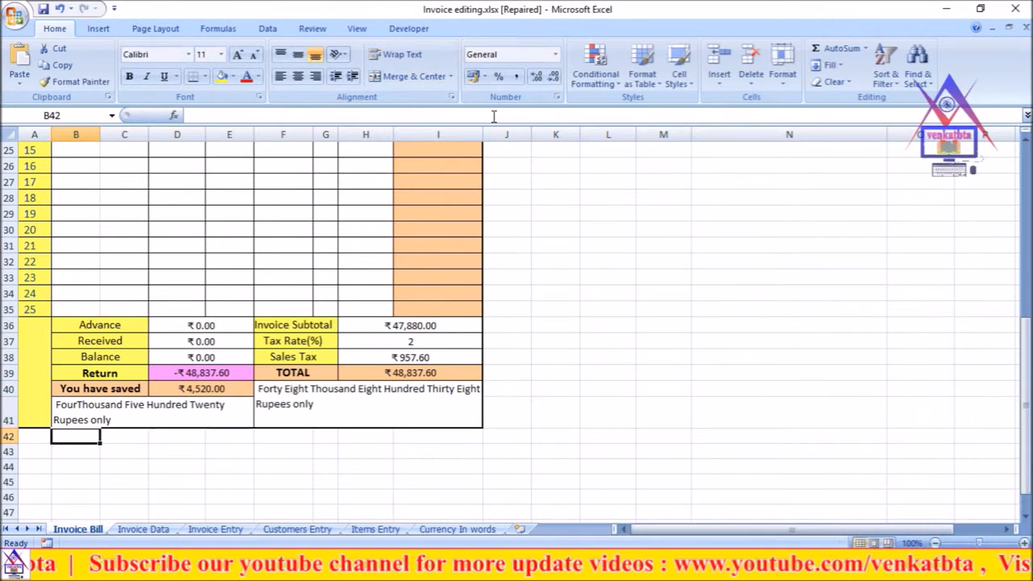
left_click(176, 481)
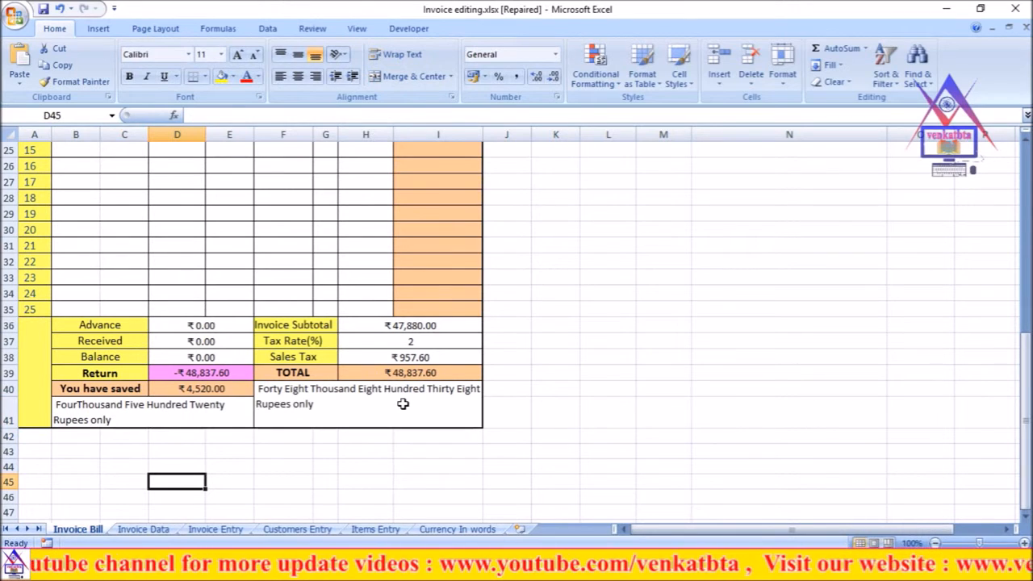
left_click(561, 388)
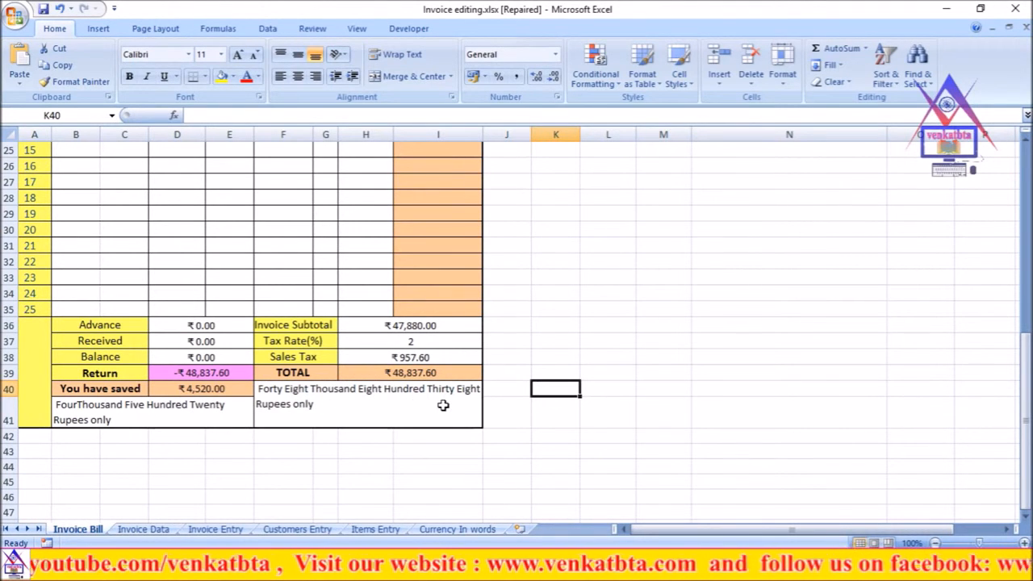
left_click(647, 313)
Switch the Invoice Bill sheet to invoice number 2.
scroll(647, 315, "up", 8)
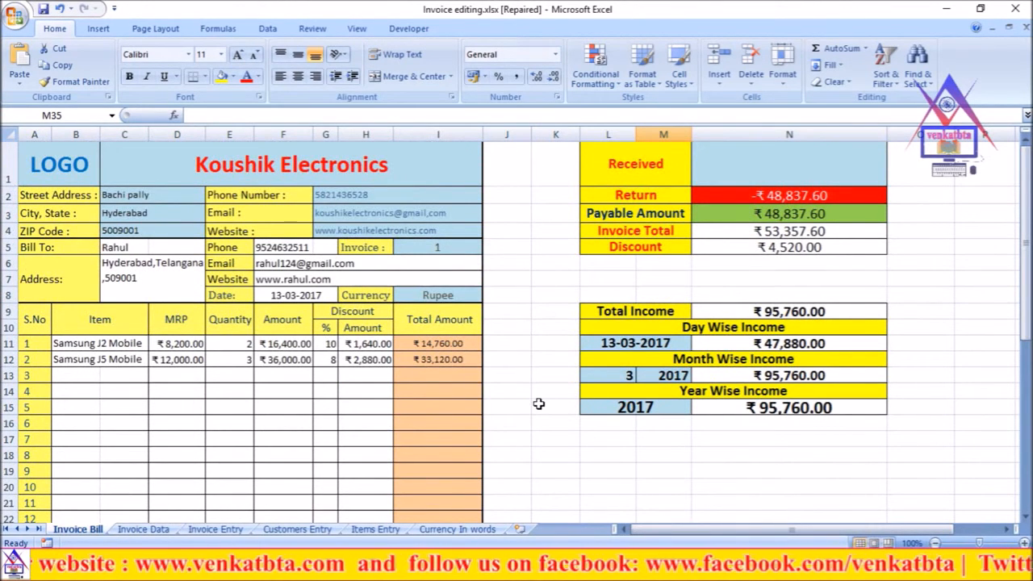
left_click(535, 376)
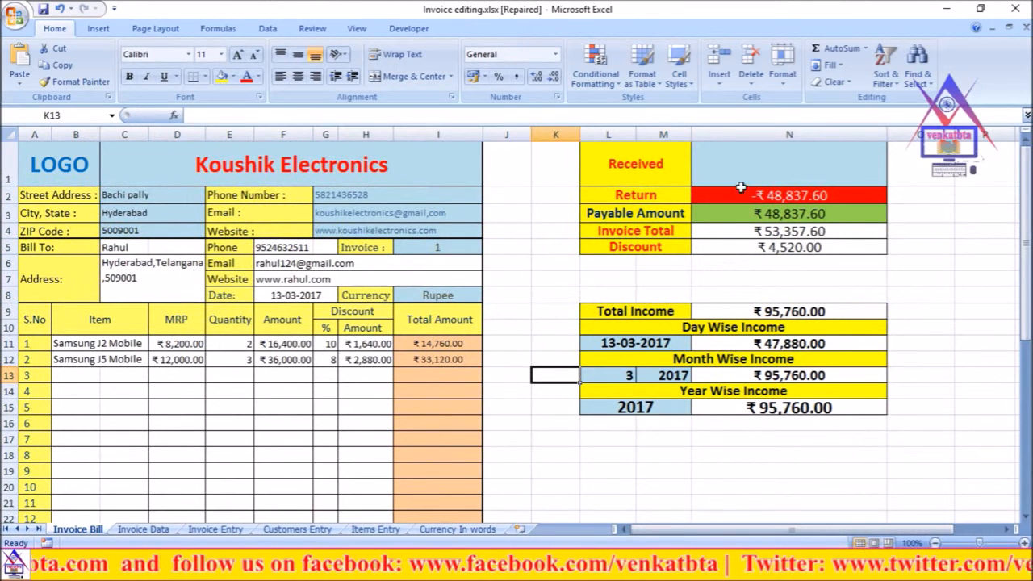
left_click(432, 248)
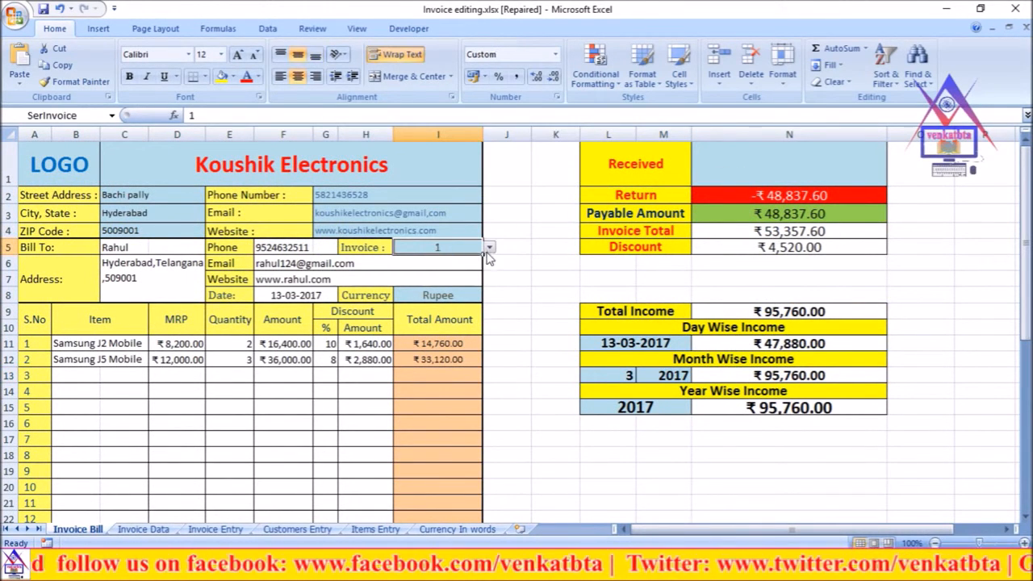
left_click(489, 248)
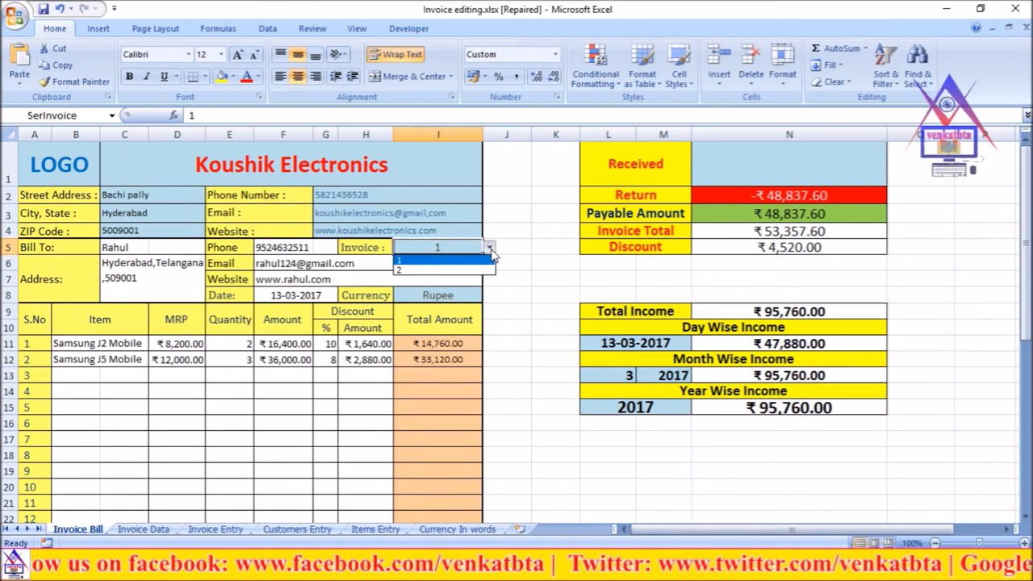
left_click(458, 270)
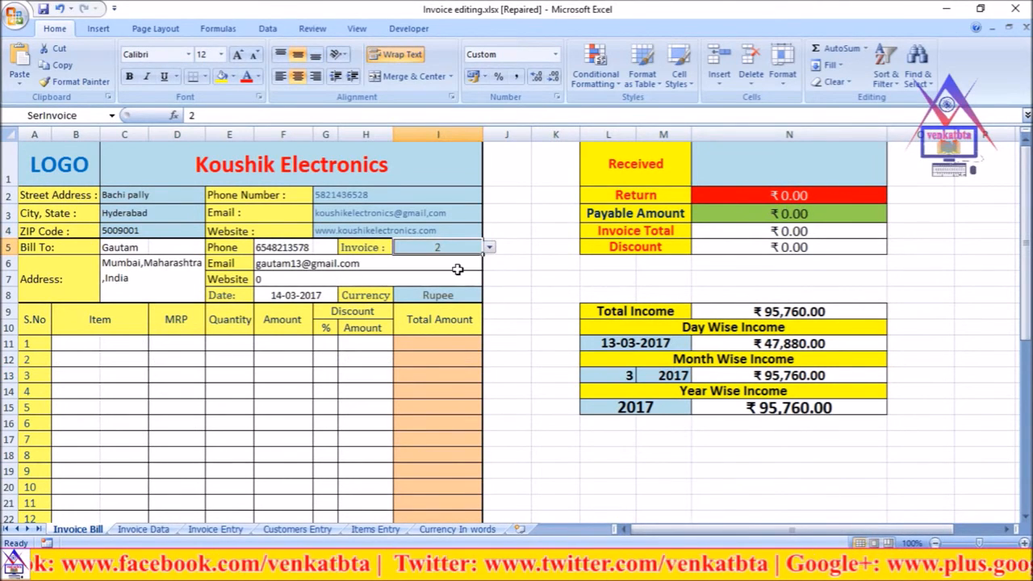
left_click(523, 260)
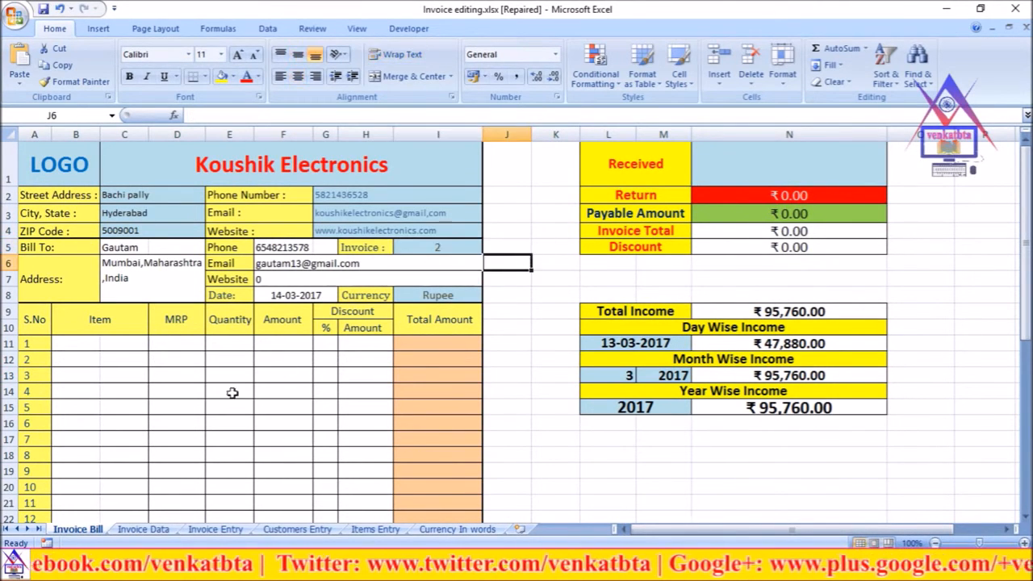
Add a new row above the Total row of the table on the Invoice Data sheet.
left_click(143, 529)
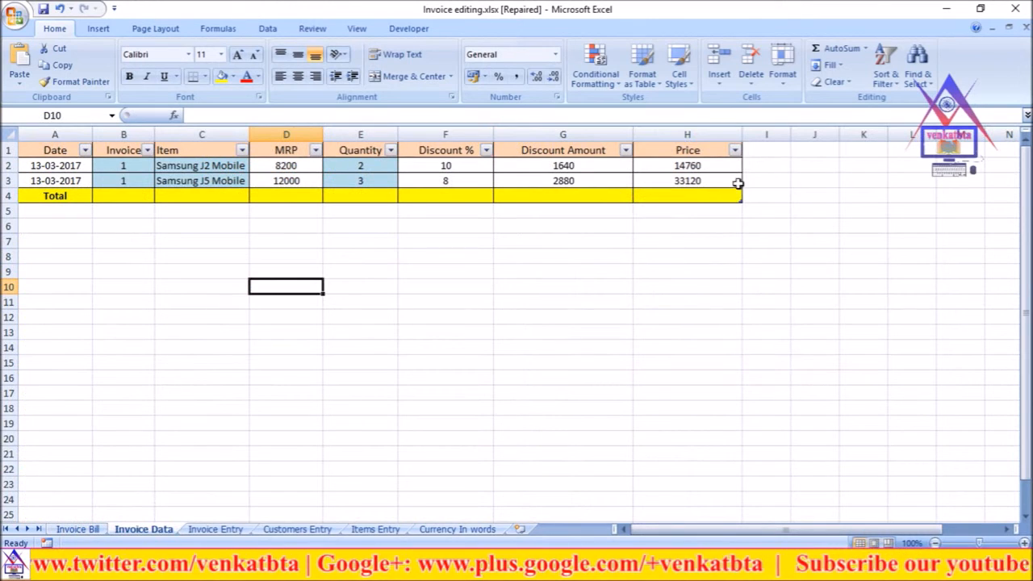
left_click(44, 181)
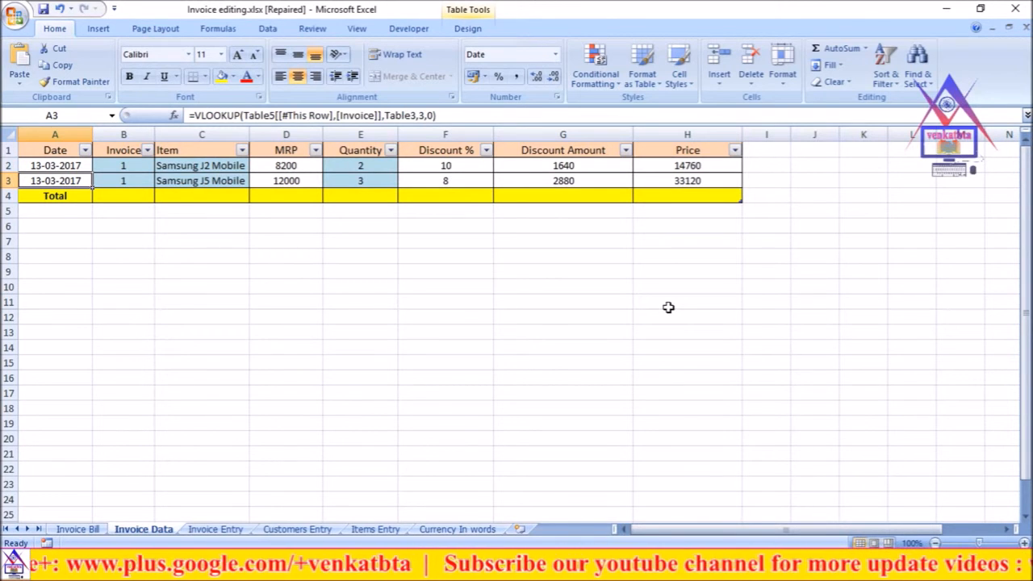
key("Tab")
key("Tab")
key("Tab")
key("Tab")
key("Tab")
key("Tab")
key("Tab")
key("Return")
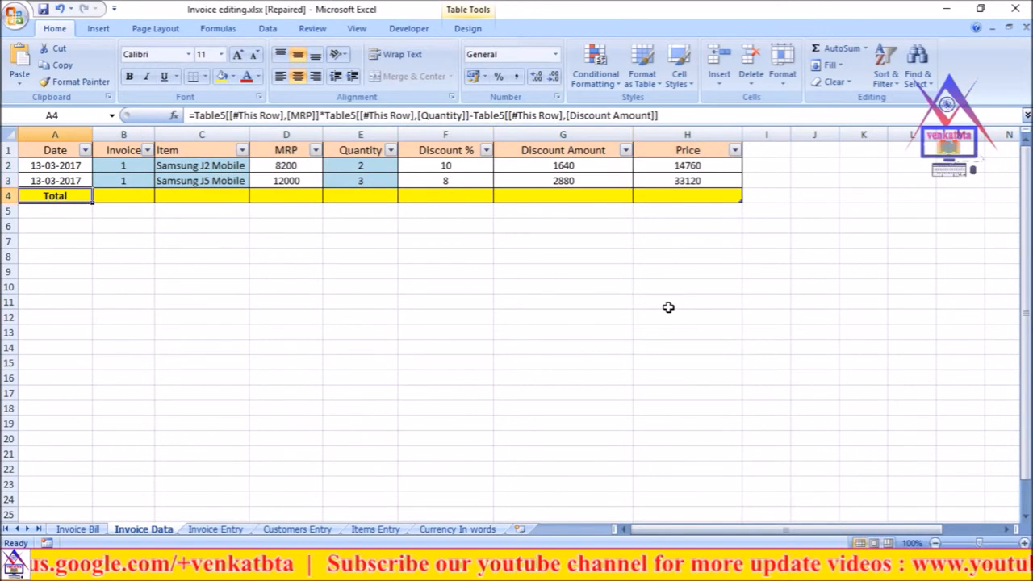
left_click(337, 375)
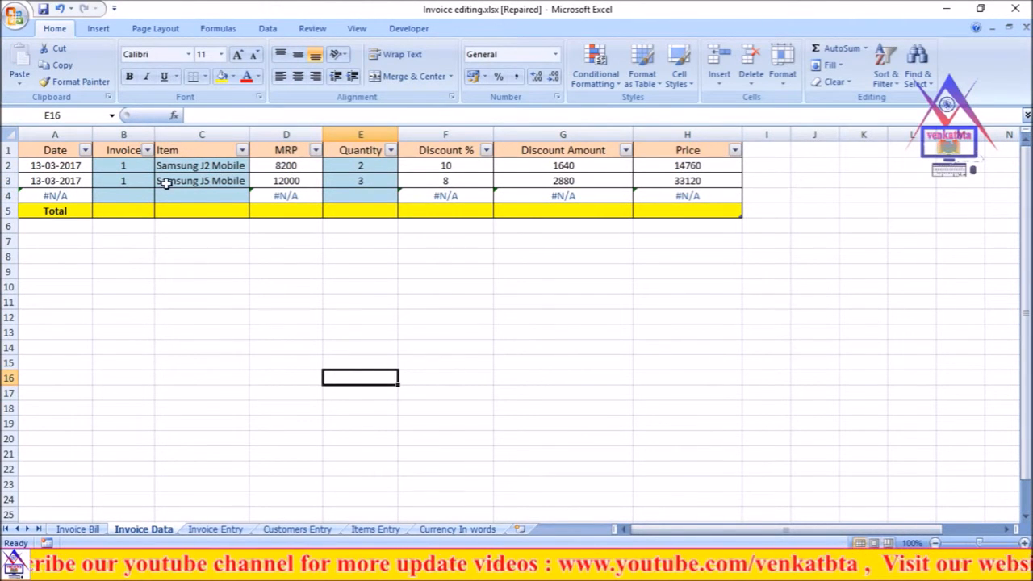
Set the invoice number of the new Invoice Data row to 2.
left_click(121, 194)
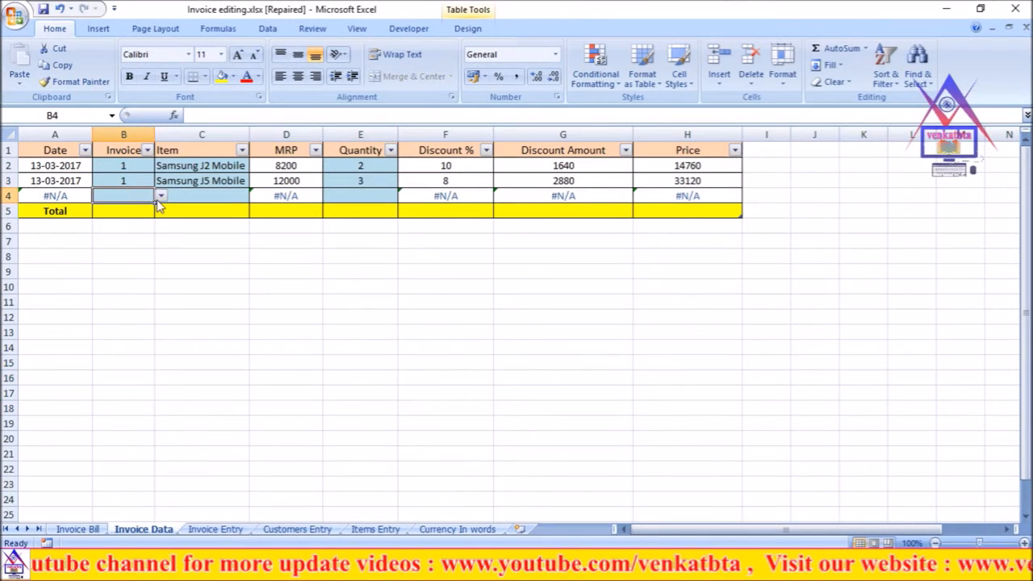
left_click(161, 197)
left_click(127, 219)
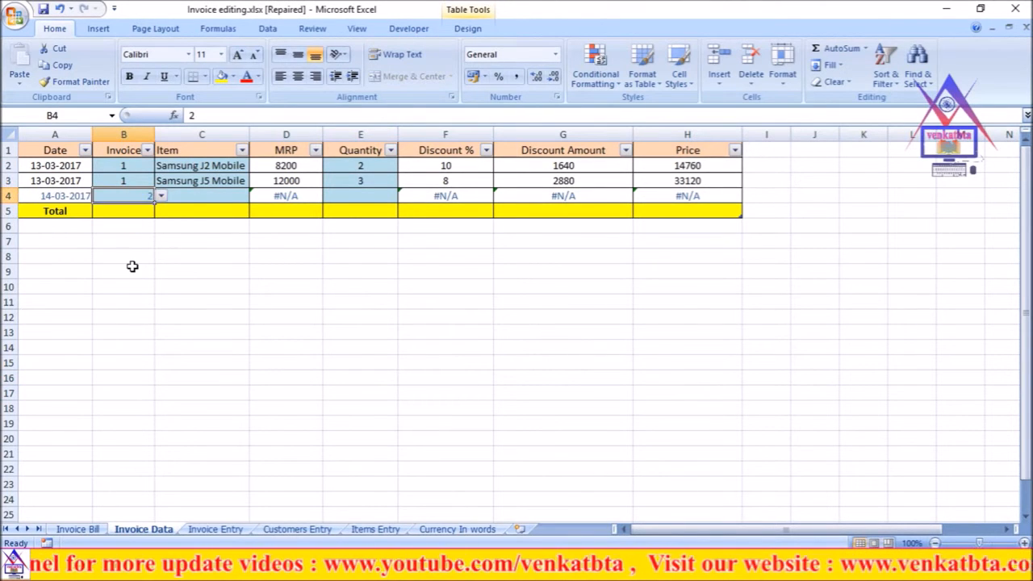
left_click(129, 271)
left_click(191, 196)
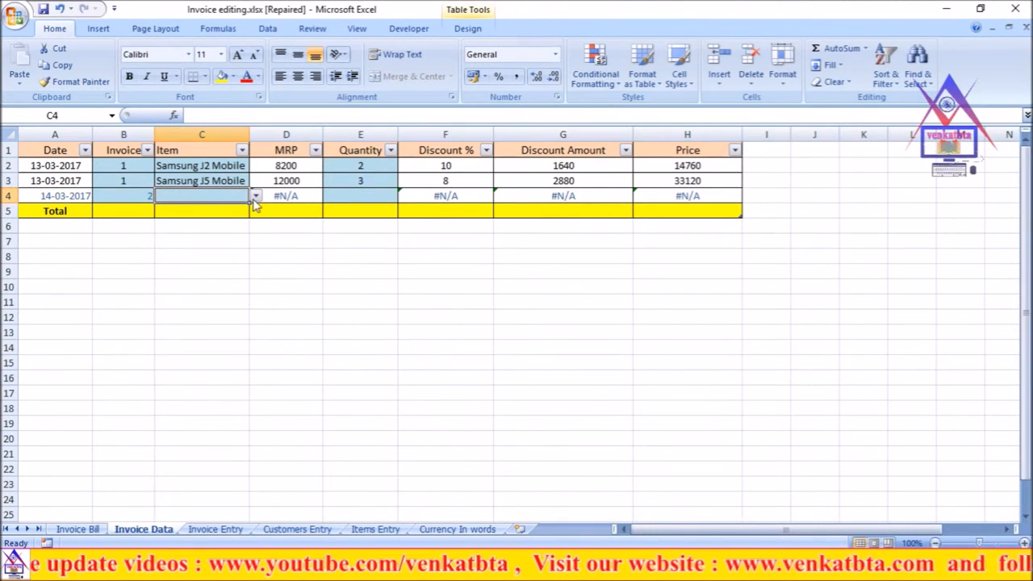
left_click(255, 198)
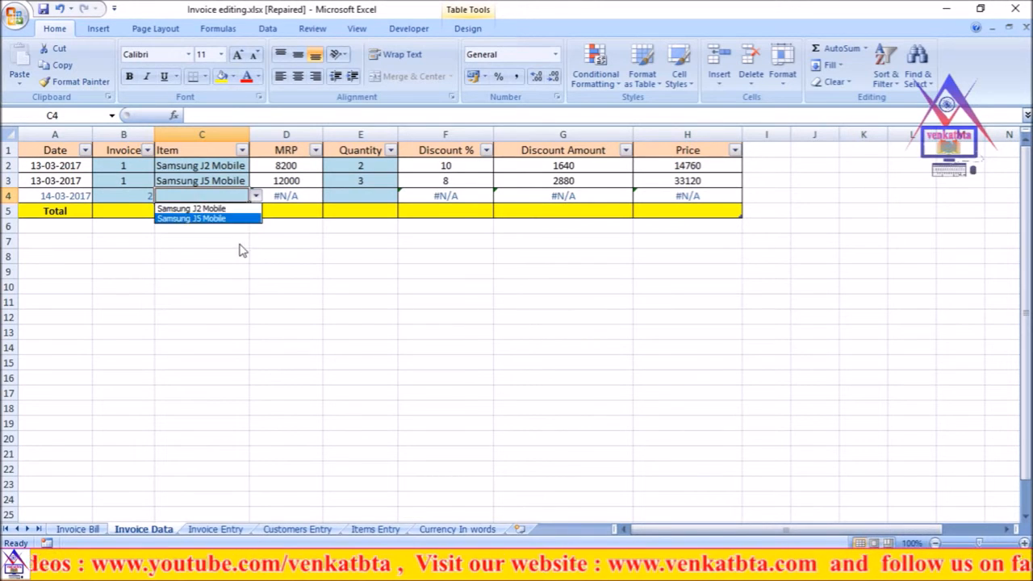
left_click(239, 244)
left_click(254, 199)
left_click(188, 271)
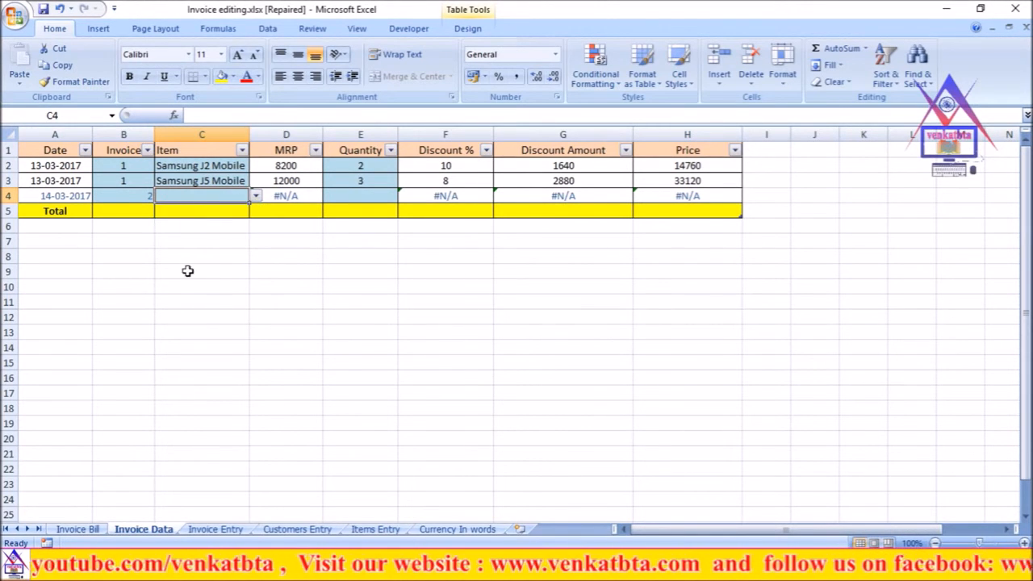
left_click(190, 302)
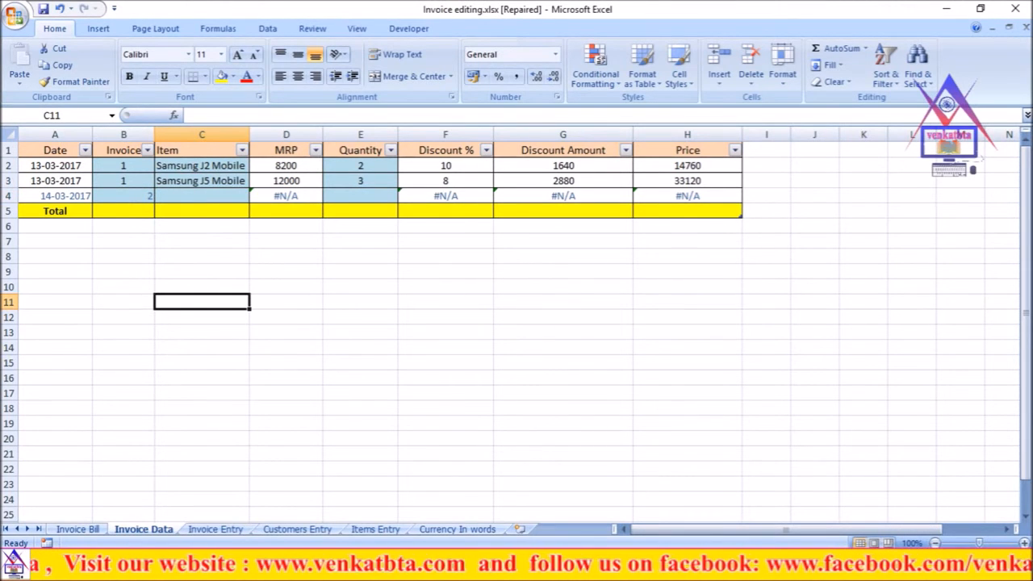
Examine the available items and the cells of the second item row on the Items Entry sheet.
left_click(371, 532)
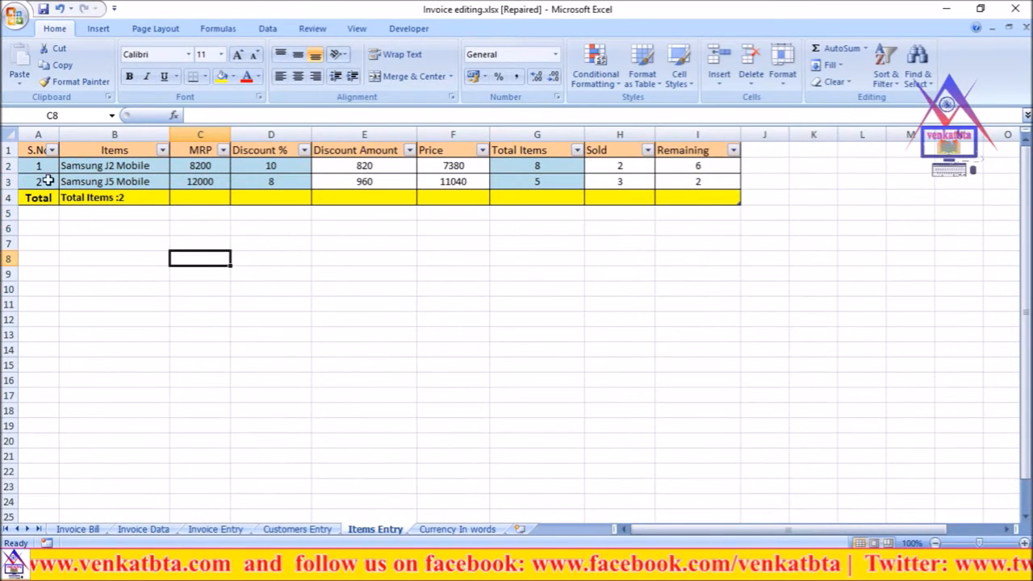
left_click(73, 277)
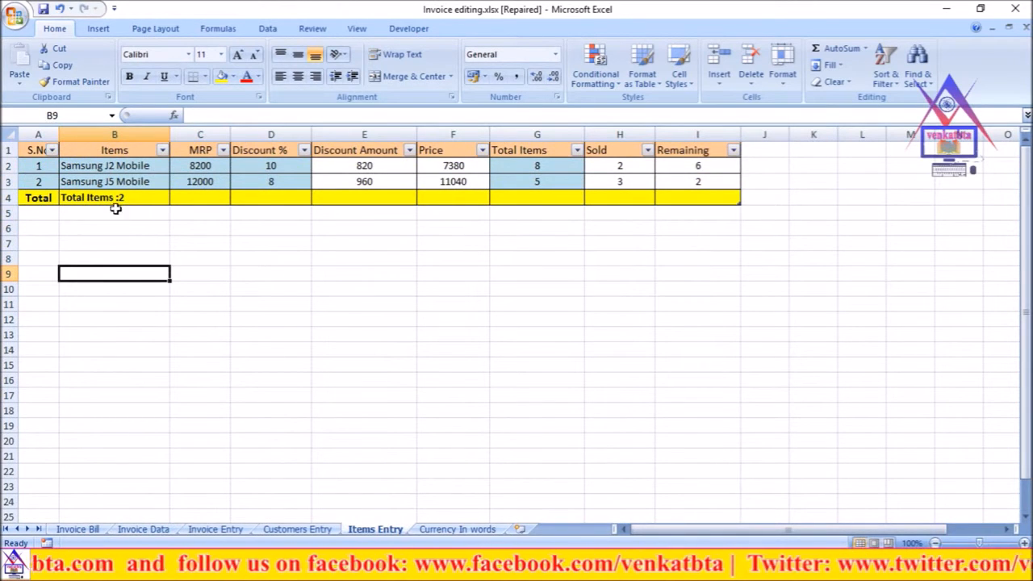
left_click(36, 183)
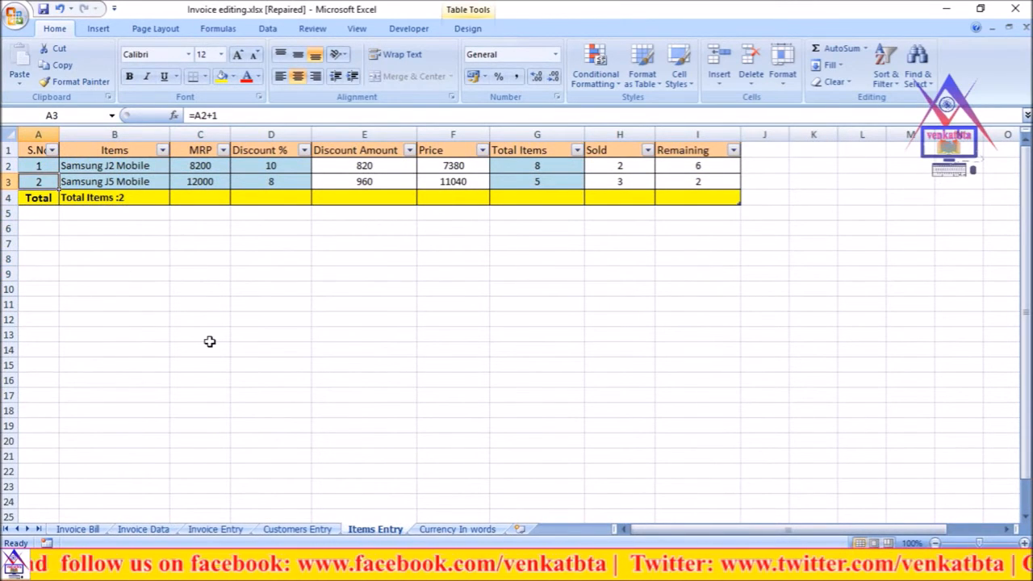
key("Right")
key("Right")
key("Right")
key("Right")
key("Right")
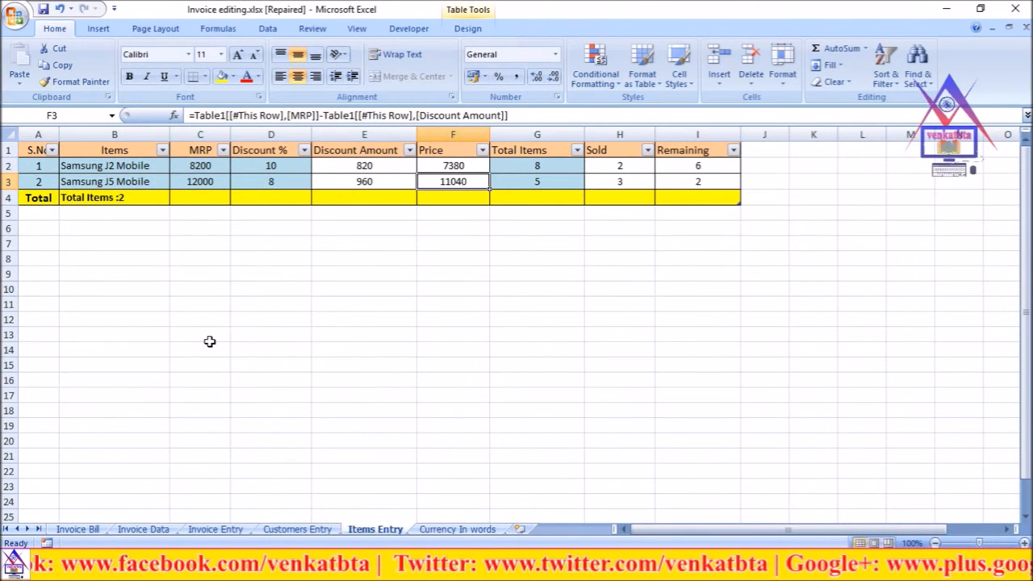
left_click(209, 338)
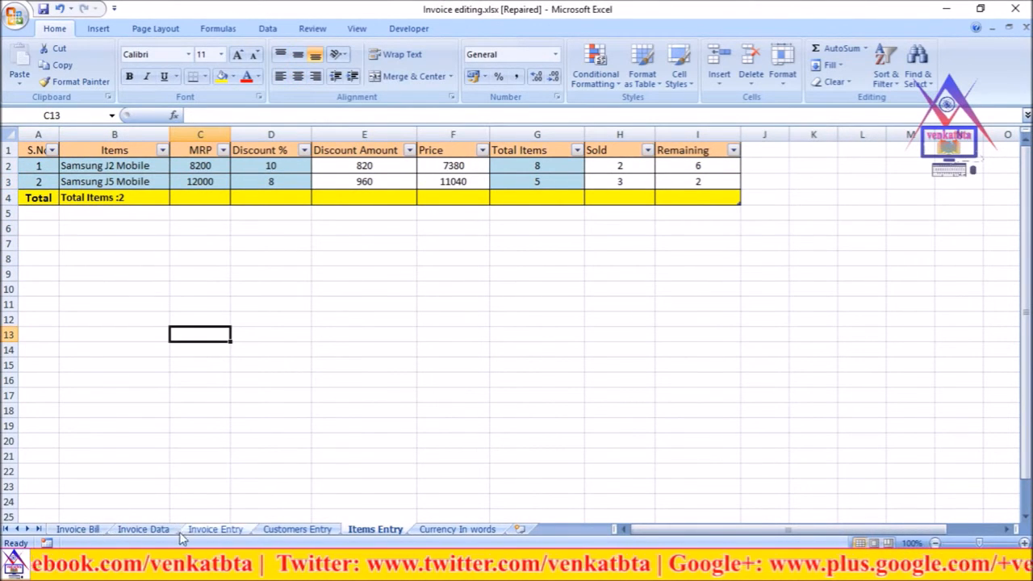
Choose Samsung J2 Mobile as the item for the invoice 2 row on the Invoice Data sheet.
left_click(145, 529)
left_click(125, 196)
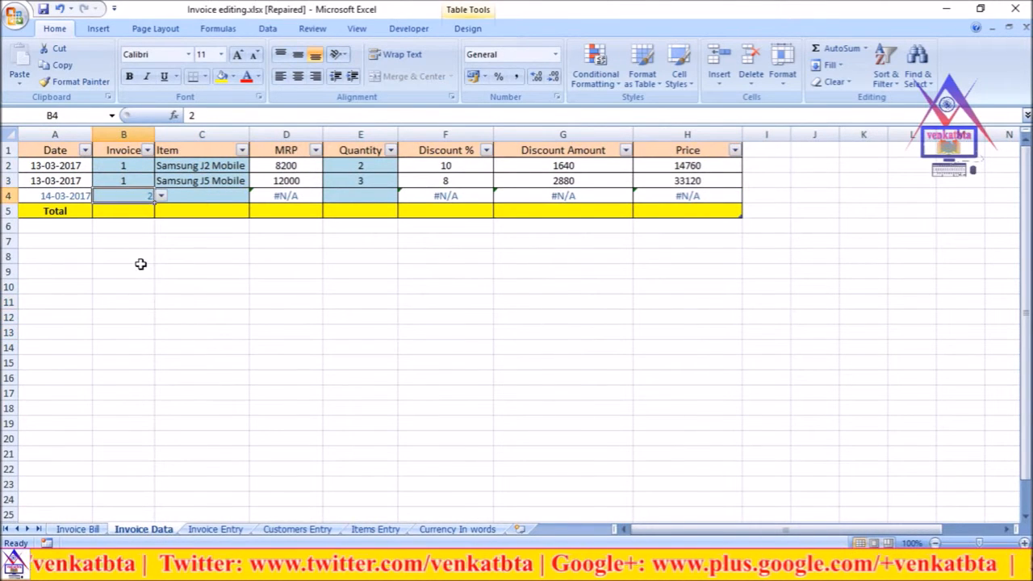
left_click(201, 197)
left_click(255, 196)
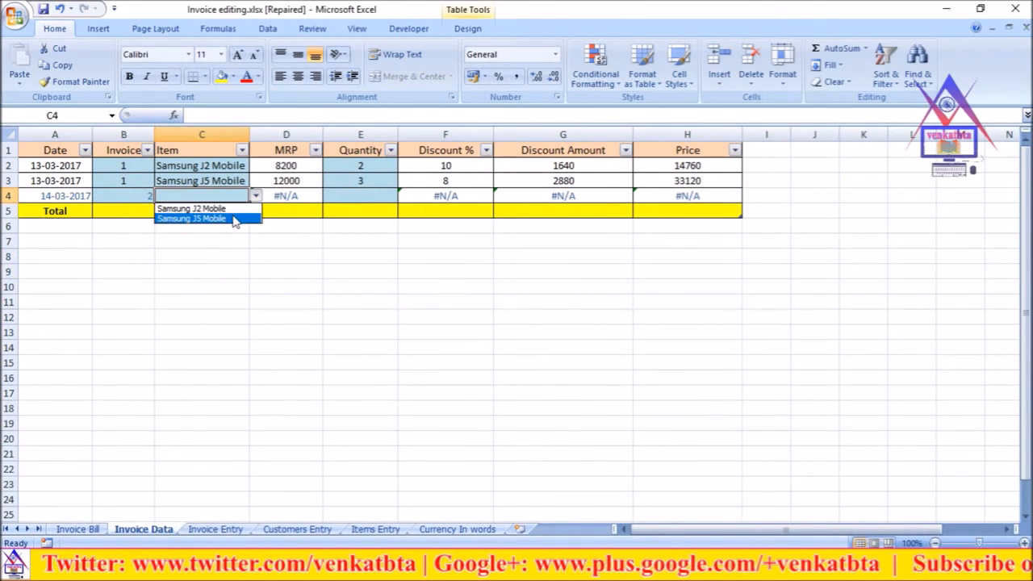
left_click(232, 211)
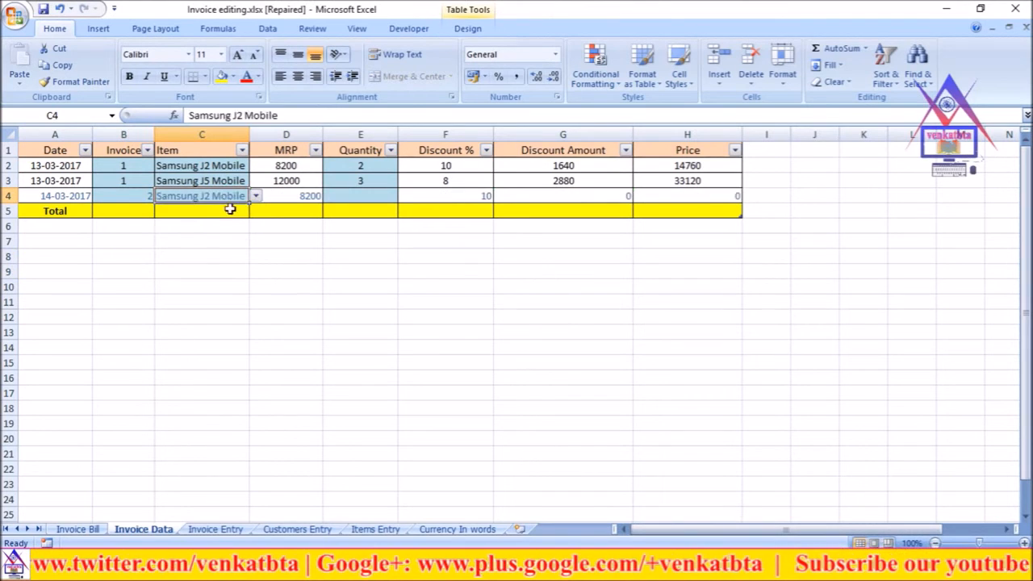
left_click(204, 273)
left_click(545, 300)
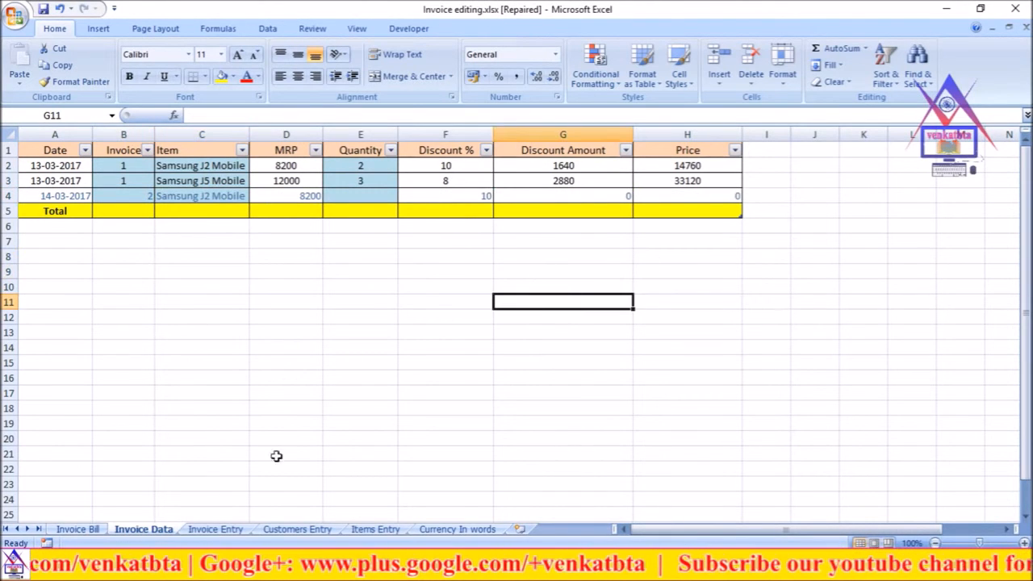
Enter a quantity of 5 for the Samsung J2 Mobile row of invoice 2.
left_click(362, 194)
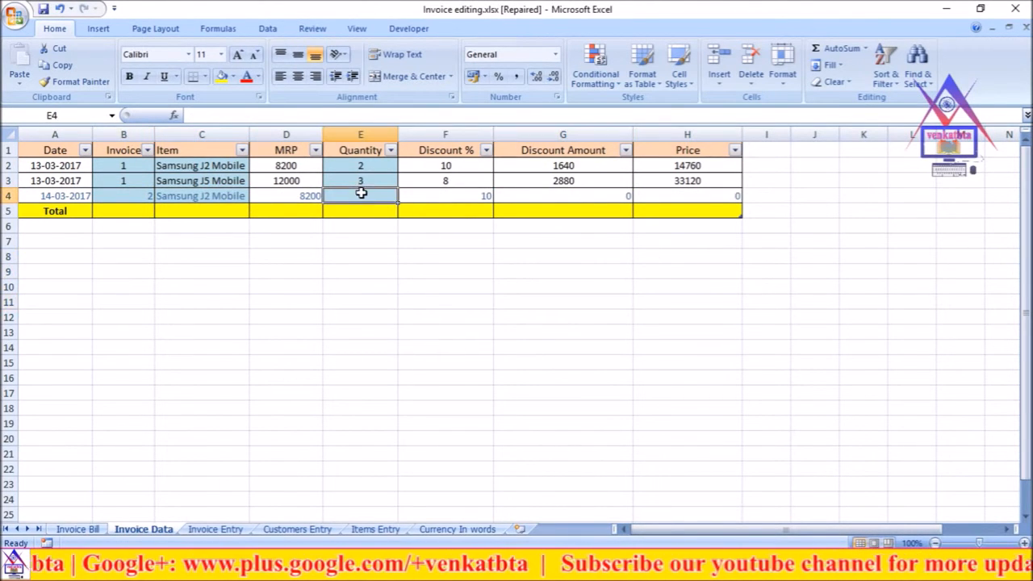
type("5")
left_click(444, 379)
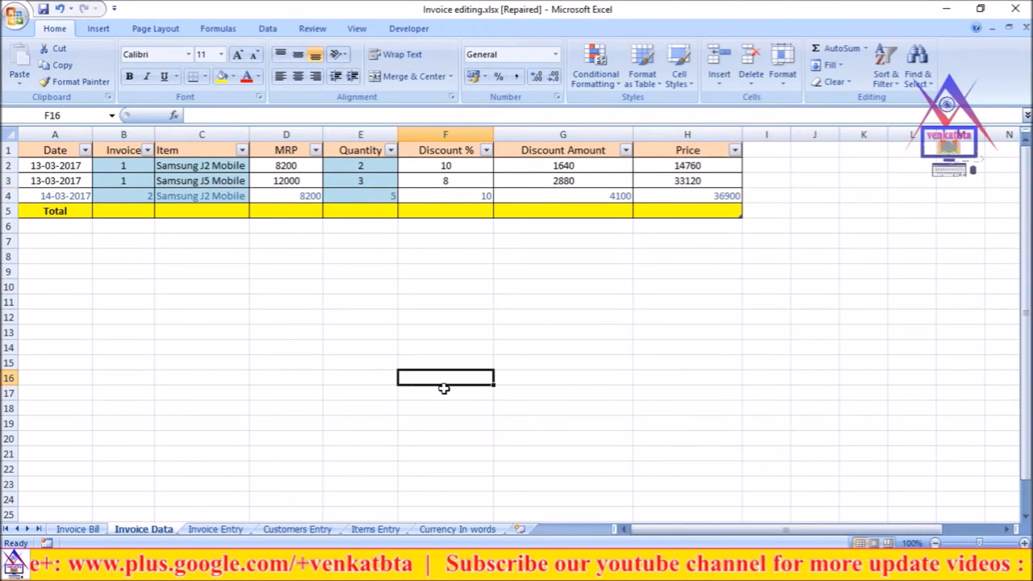
left_click(99, 375)
Review the item line and amounts of invoice 2 on the Invoice Bill sheet.
left_click(78, 529)
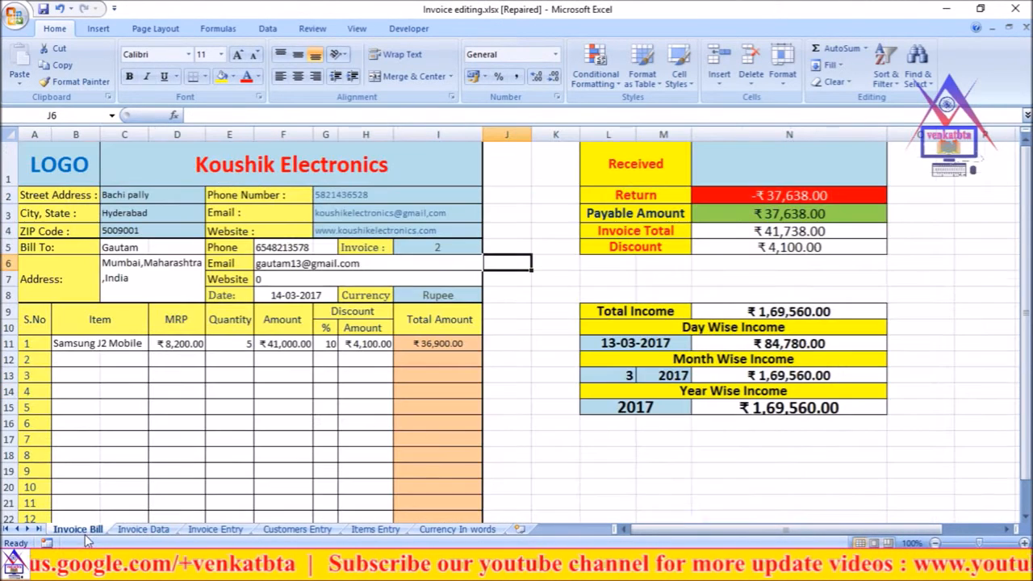
left_click(447, 251)
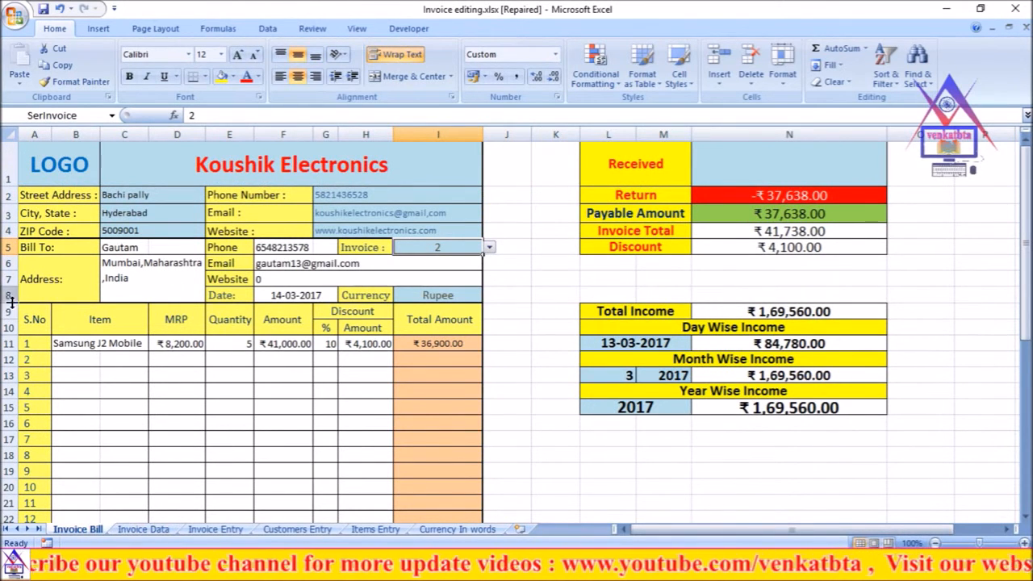
scroll(273, 382, "down", 8)
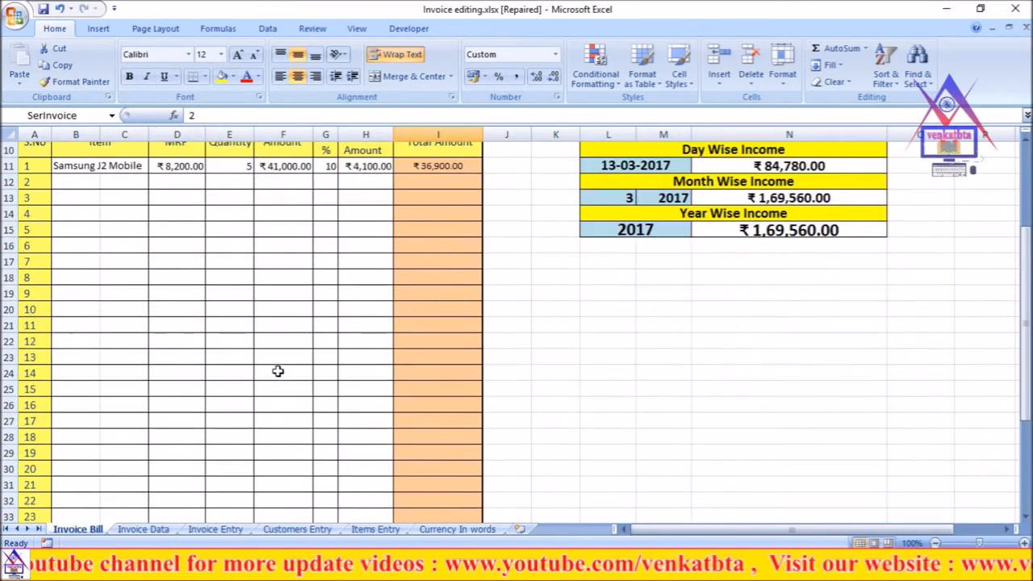
scroll(285, 417, "up", 8)
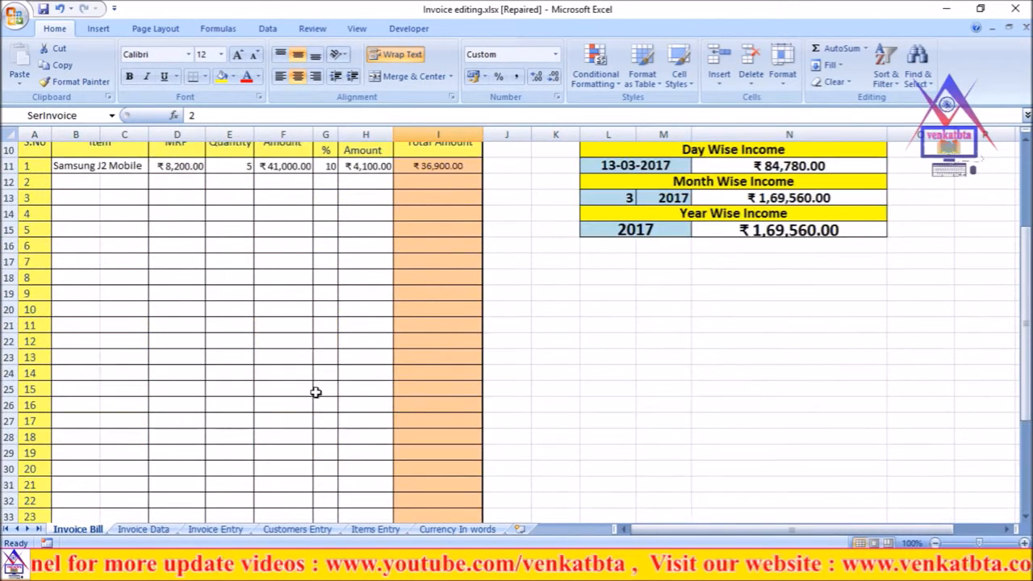
Switch the Invoice Bill to invoice number 1 and check the total and saved amount in words.
left_click(515, 292)
left_click(471, 249)
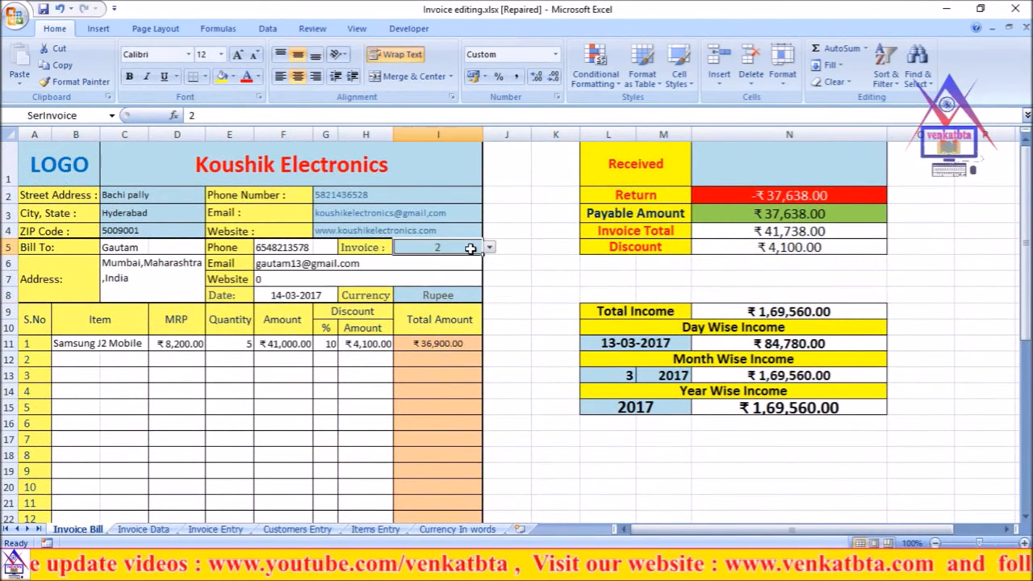
left_click(489, 249)
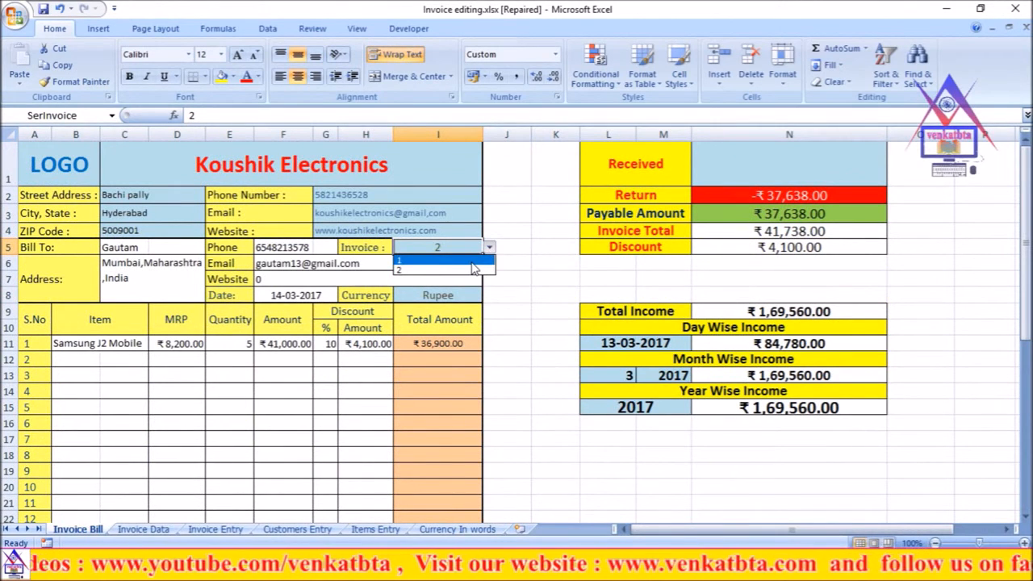
left_click(472, 260)
left_click(517, 310)
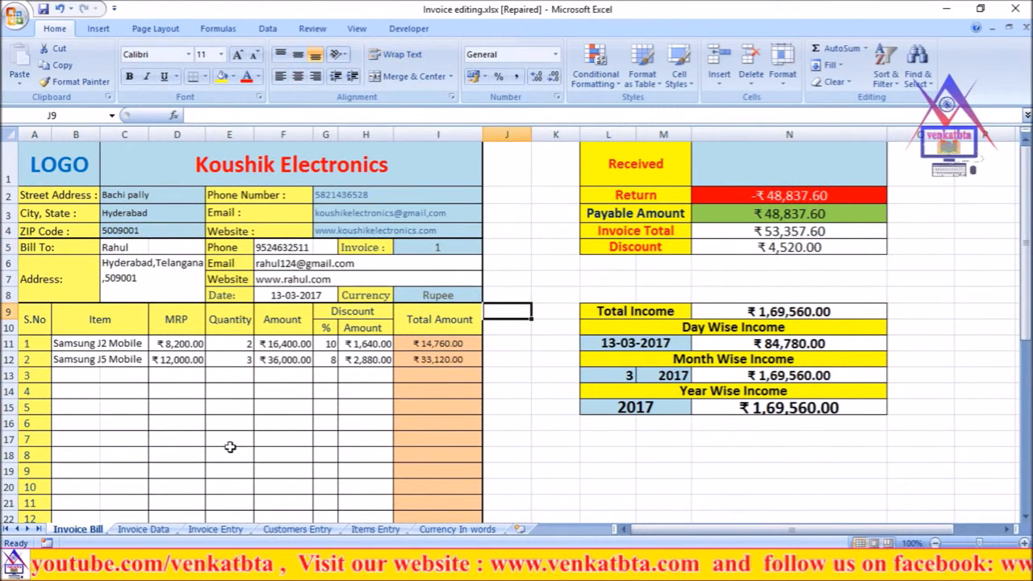
scroll(290, 414, "down", 11)
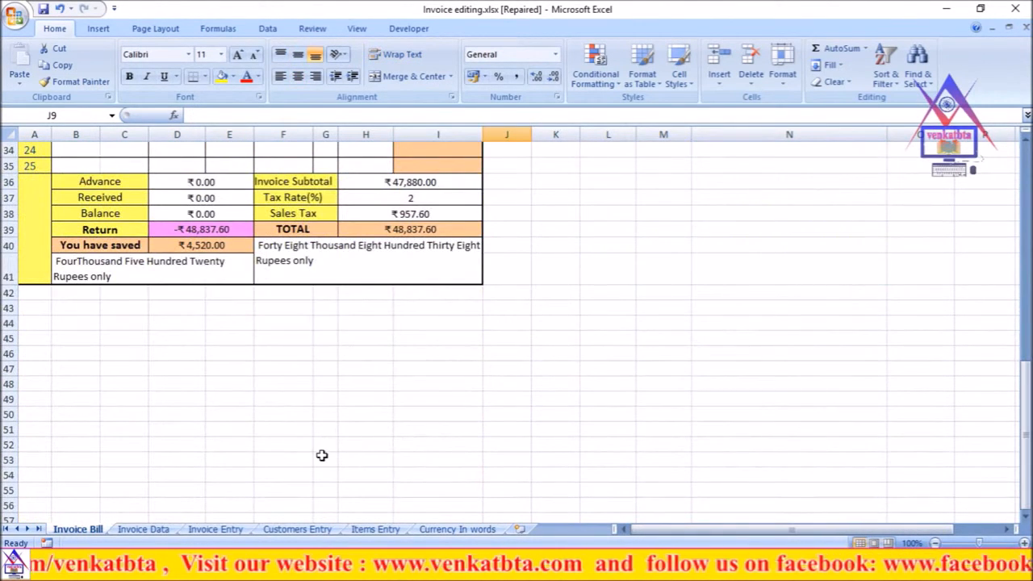
Review the item lines, income summary, and total and saved amounts in words of invoice 1 on the Invoice Bill sheet.
scroll(321, 455, "up", 11)
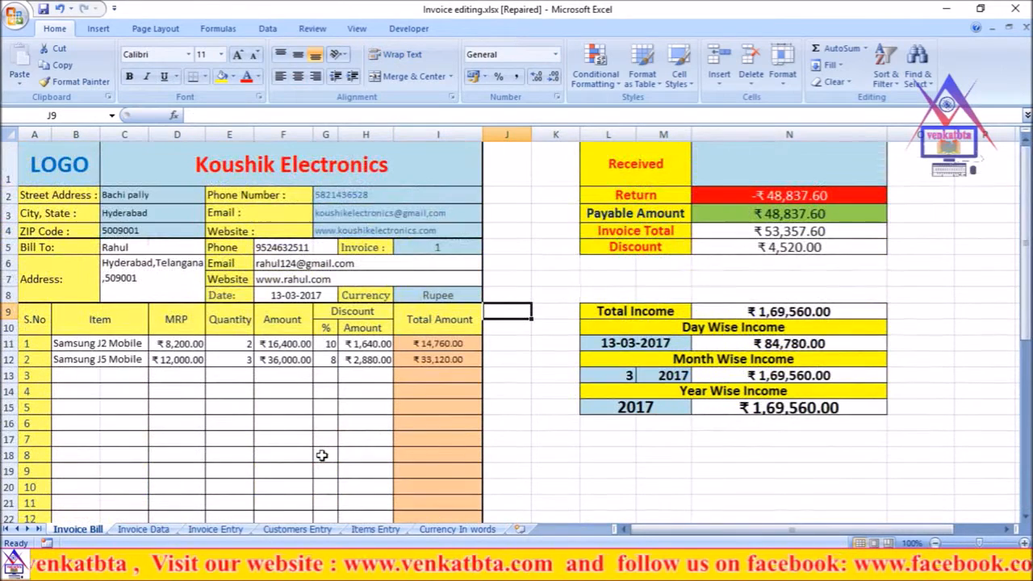
left_click(537, 261)
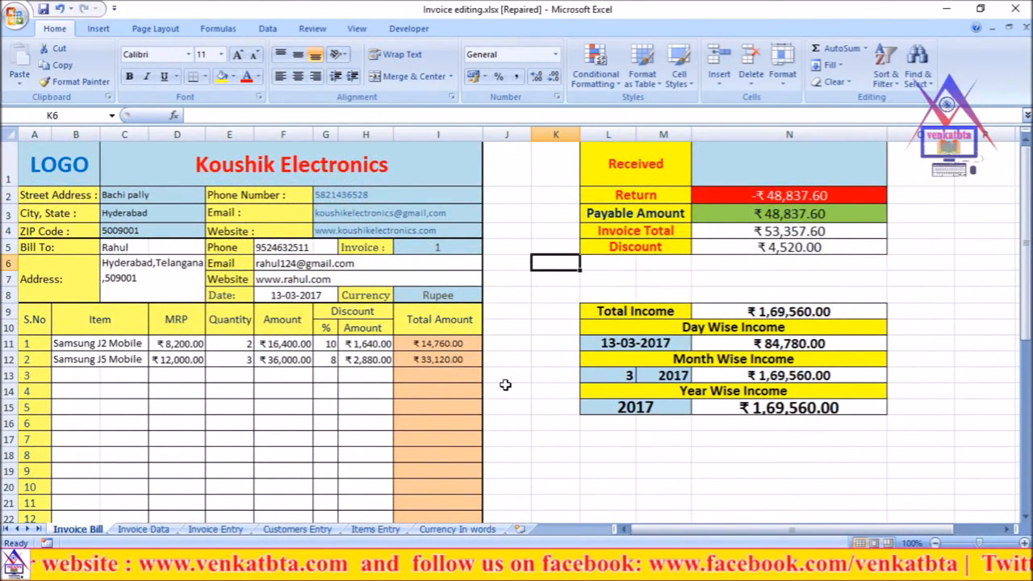
scroll(504, 382, "down", 8)
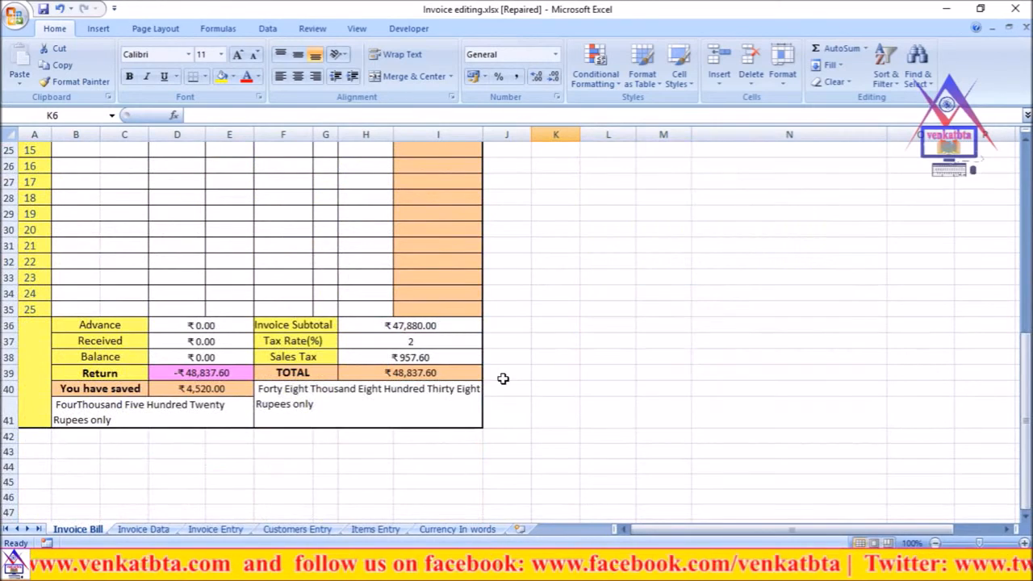
scroll(503, 378, "up", 8)
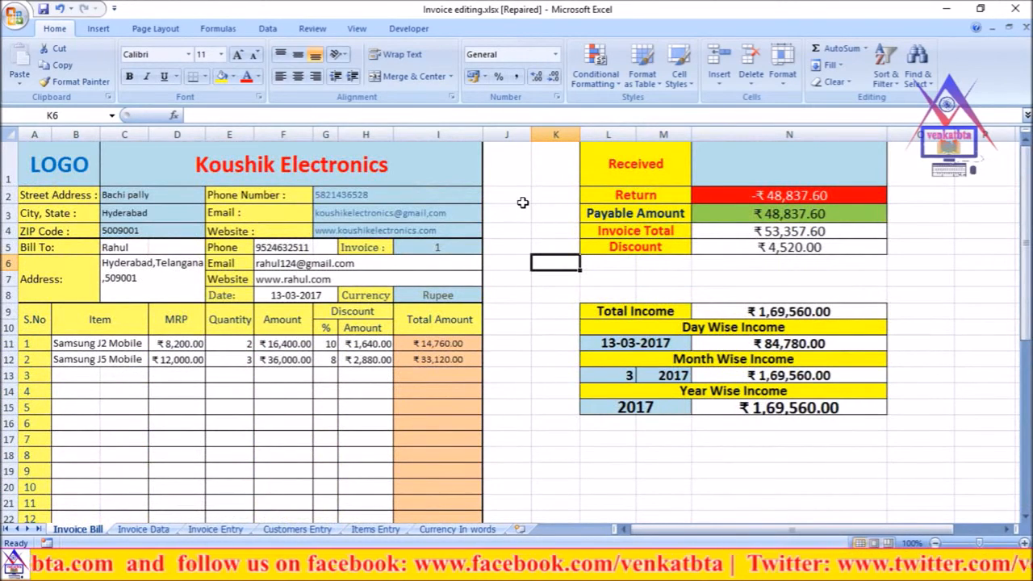
left_click(522, 202)
left_click(526, 315)
scroll(530, 322, "down", 7)
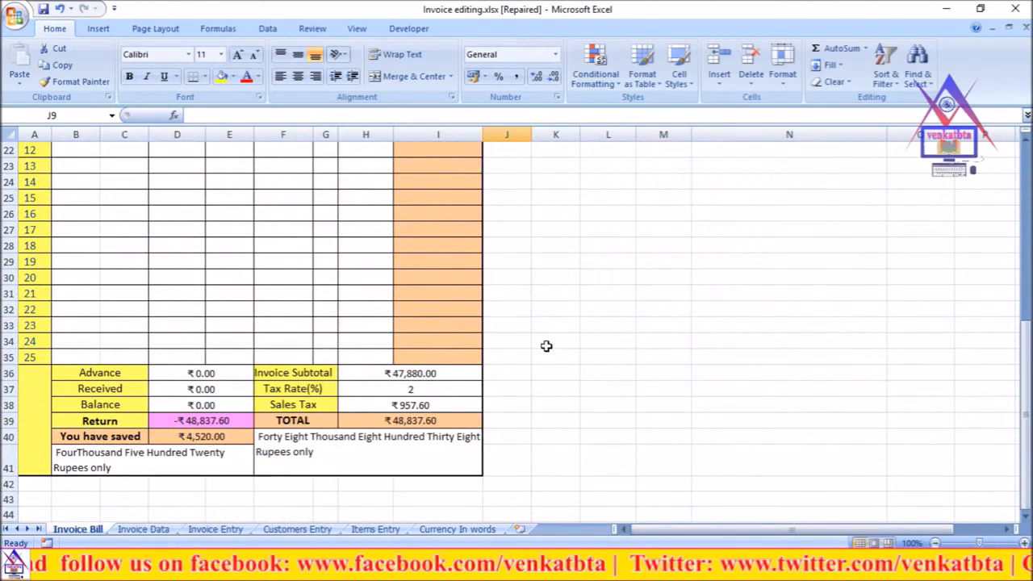
scroll(546, 346, "up", 6)
scroll(519, 492, "up", 1)
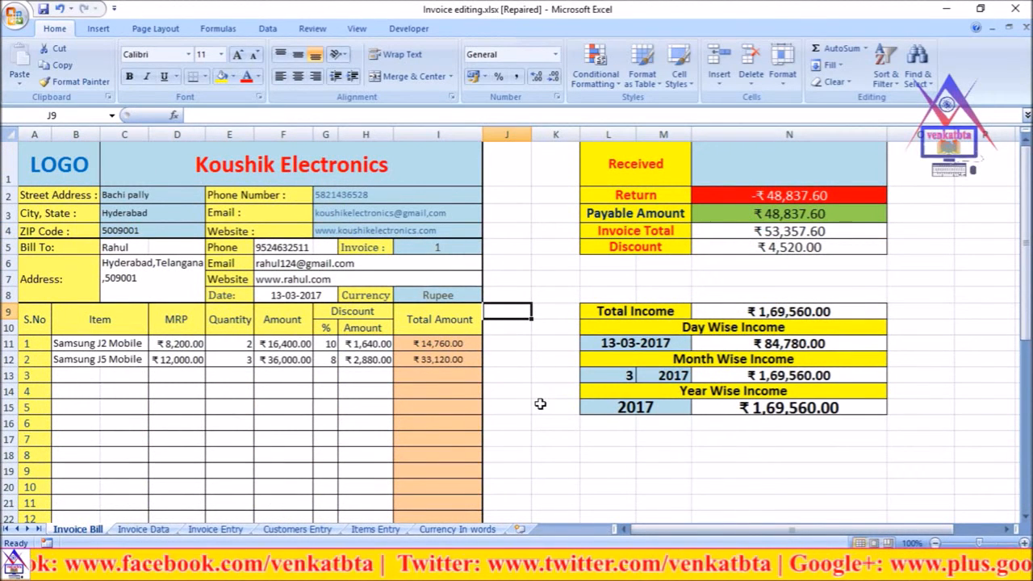
Preview the printout of the Invoice Bill sheet and narrow column H slightly so the bill's full width fits on one page.
key("ctrl+p")
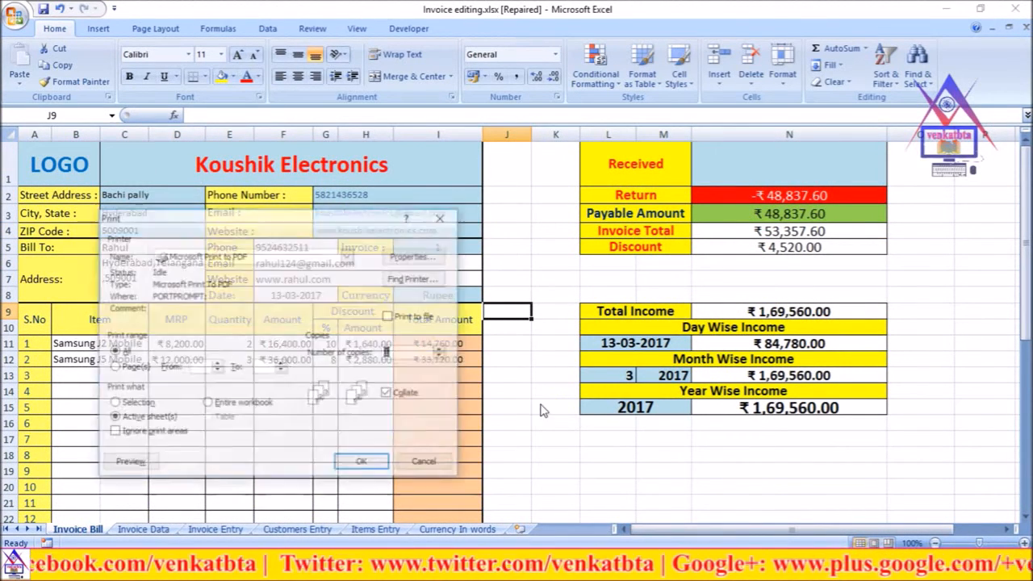
left_click(127, 464)
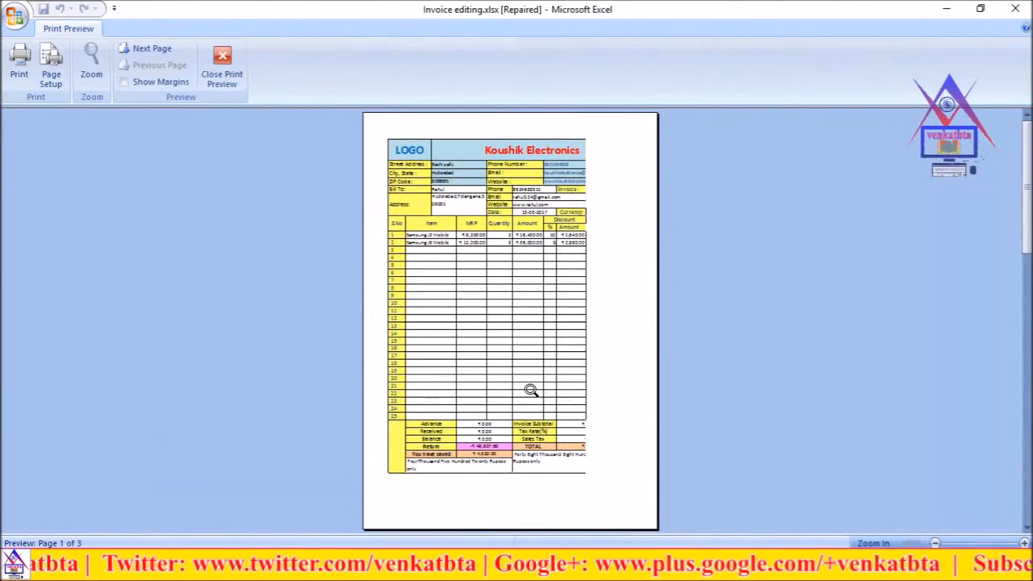
left_click(530, 392)
left_click(531, 396)
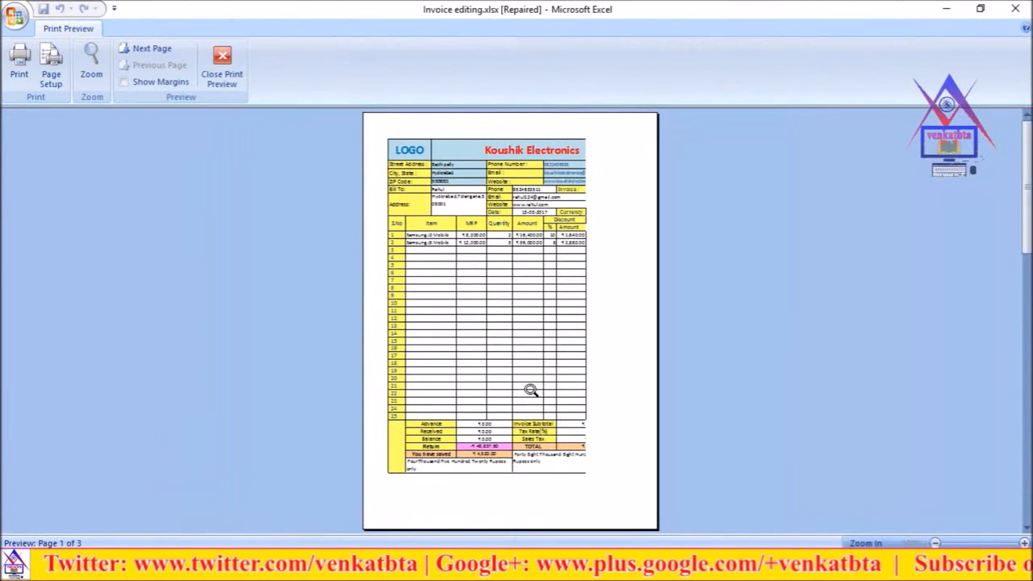
left_click(229, 75)
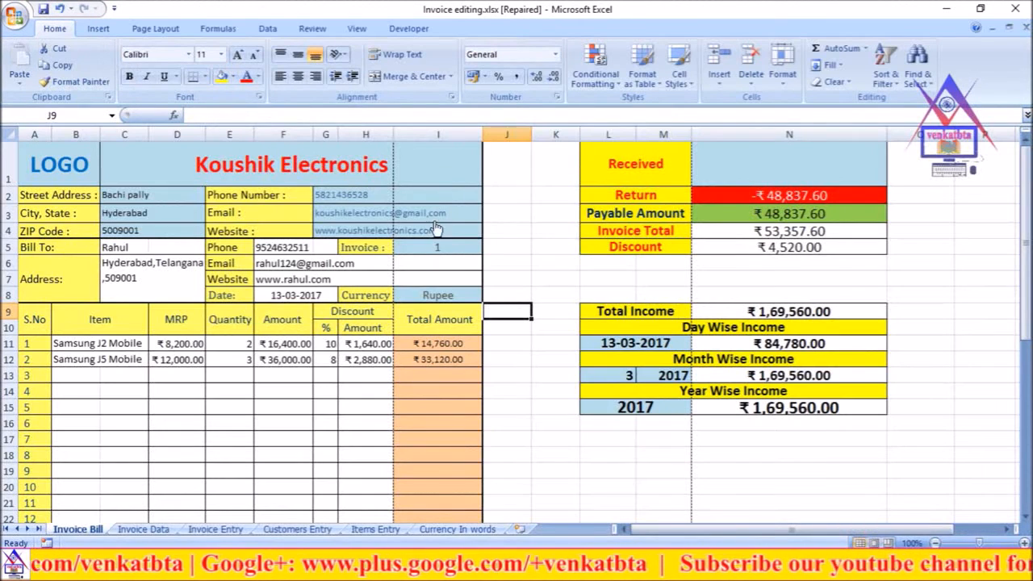
left_click_drag(395, 127, 393, 129)
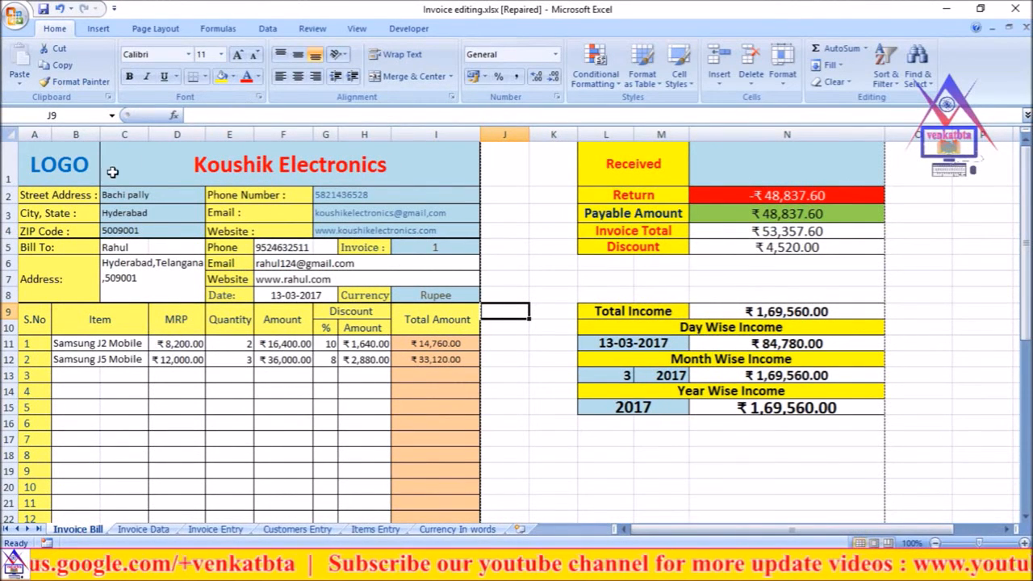
left_click(505, 375)
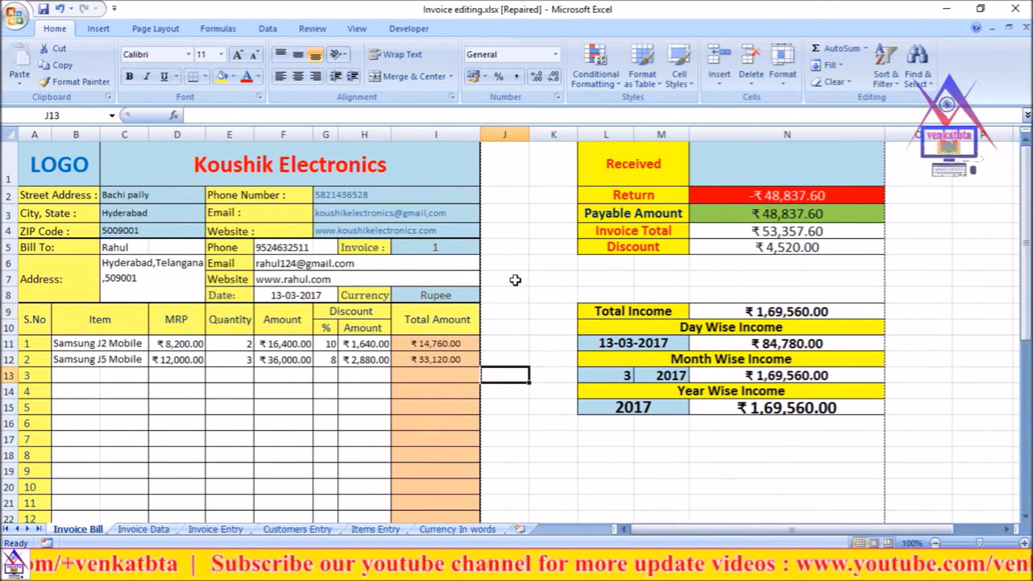
Preview the Invoice Bill printout again and inspect the enlarged page from the header down to the amounts in words.
key("ctrl+p")
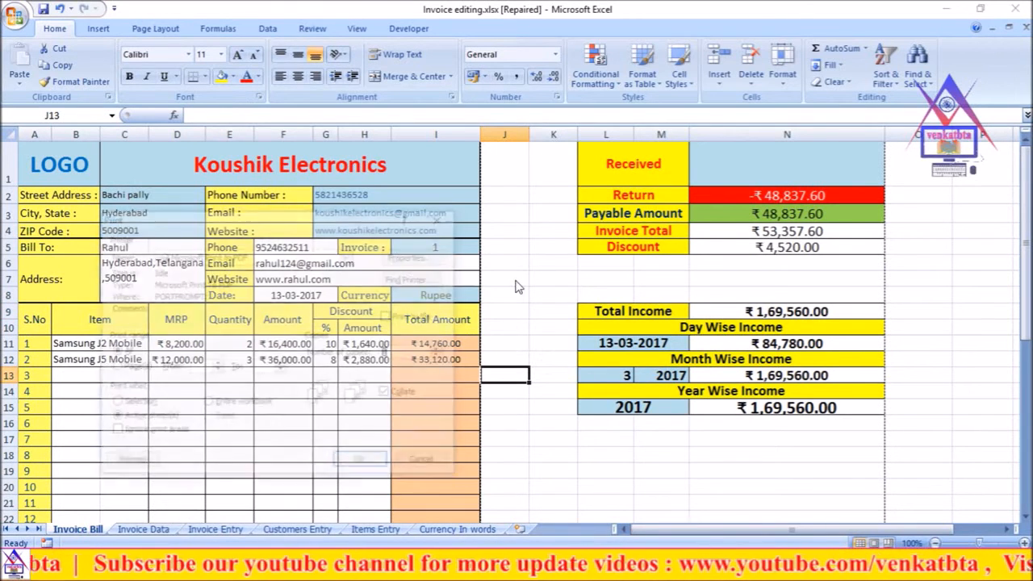
left_click(146, 465)
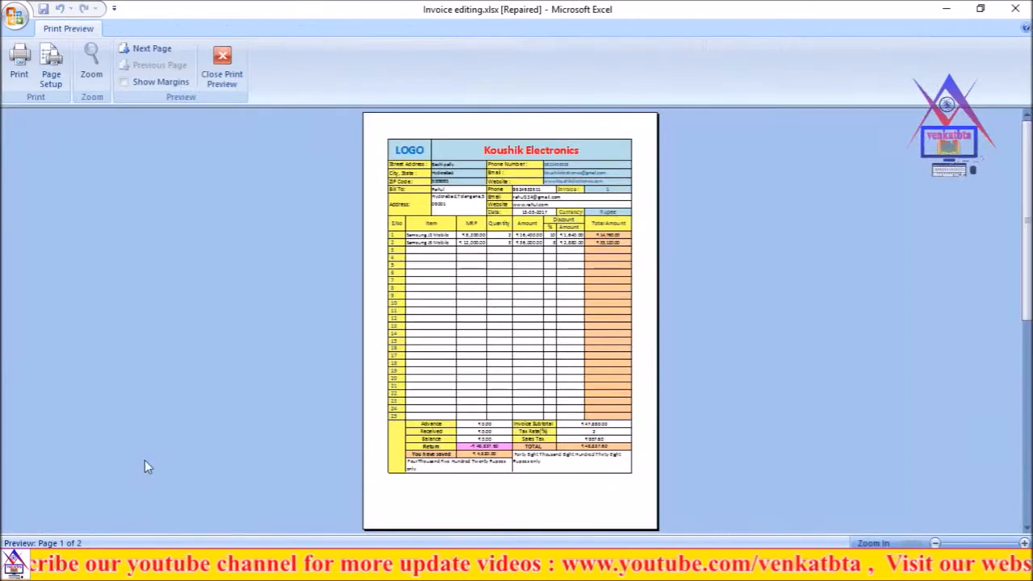
left_click(480, 410)
scroll(537, 391, "up", 5)
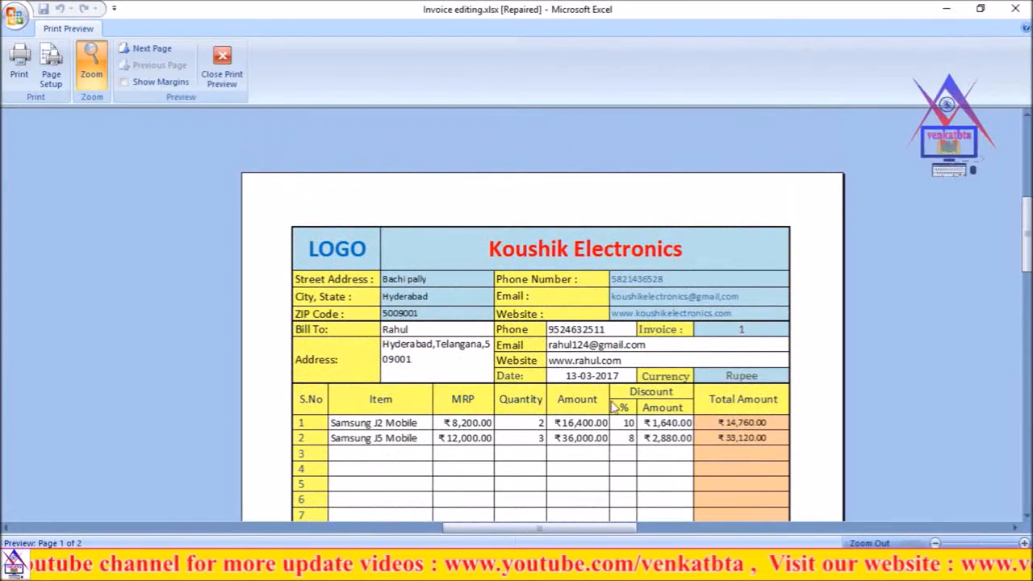
scroll(635, 407, "down", 8)
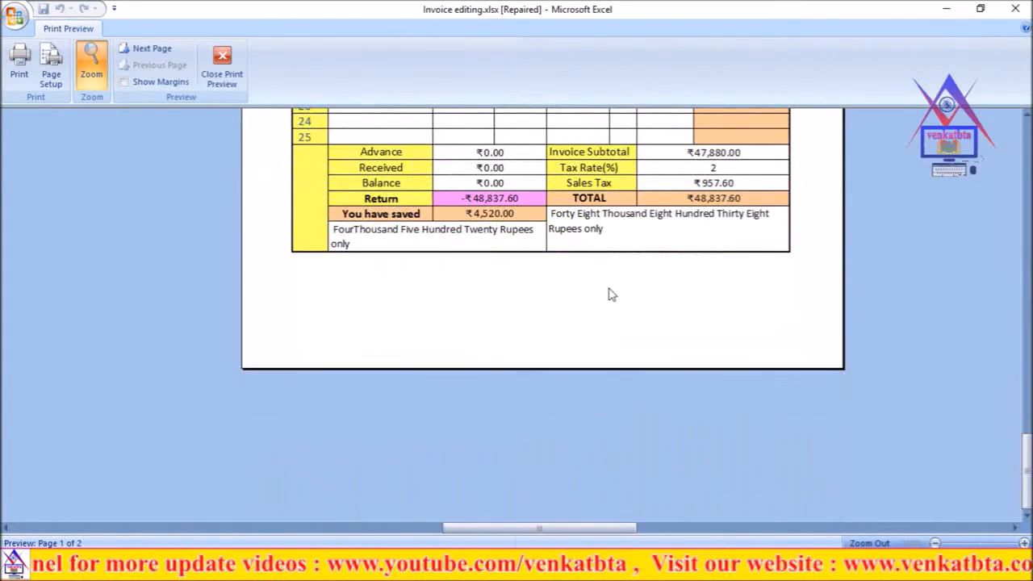
scroll(573, 304, "up", 2)
scroll(572, 304, "up", 4)
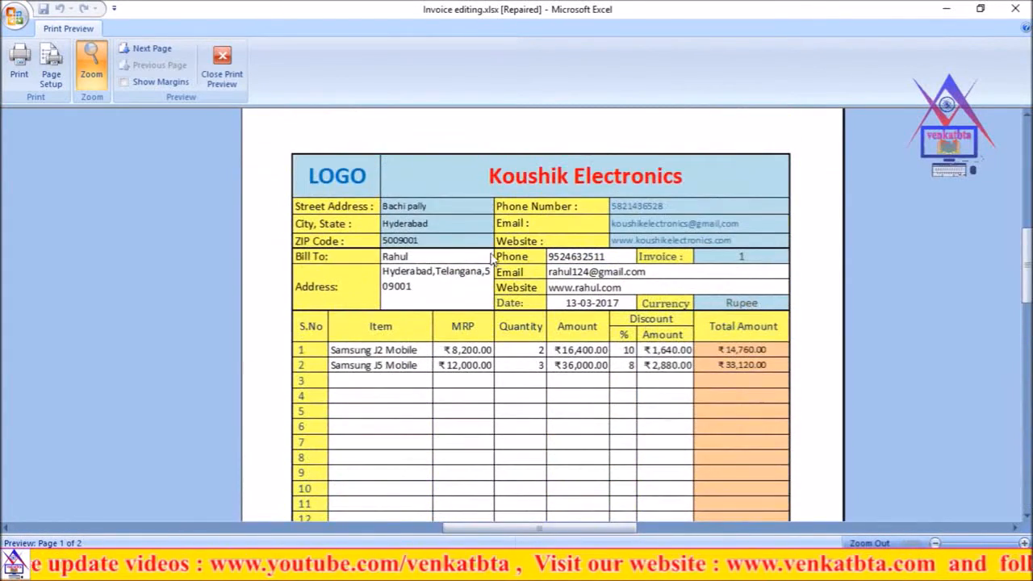
scroll(408, 267, "up", 1)
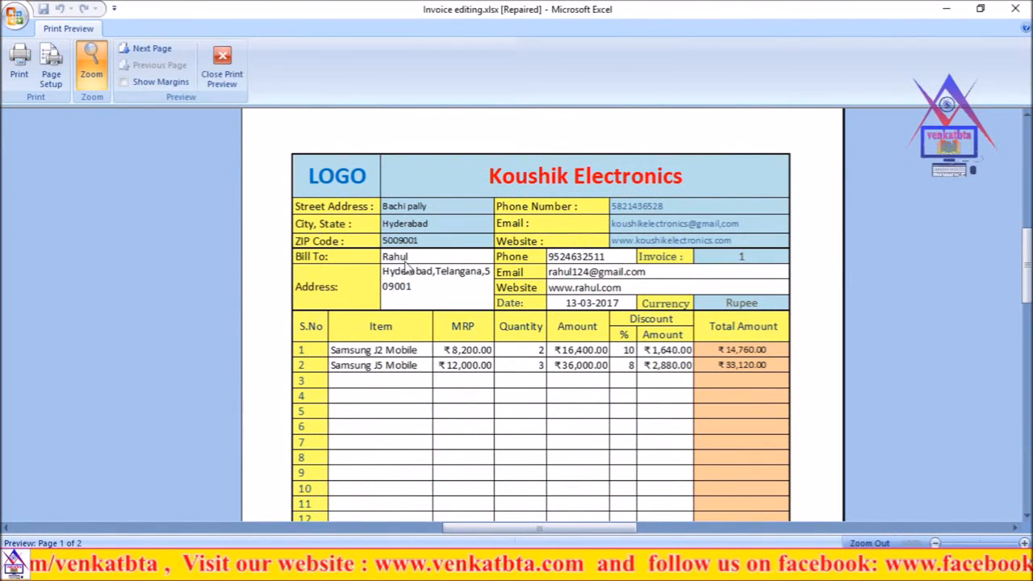
left_click(230, 71)
left_click(537, 287)
scroll(538, 427, "down", 8)
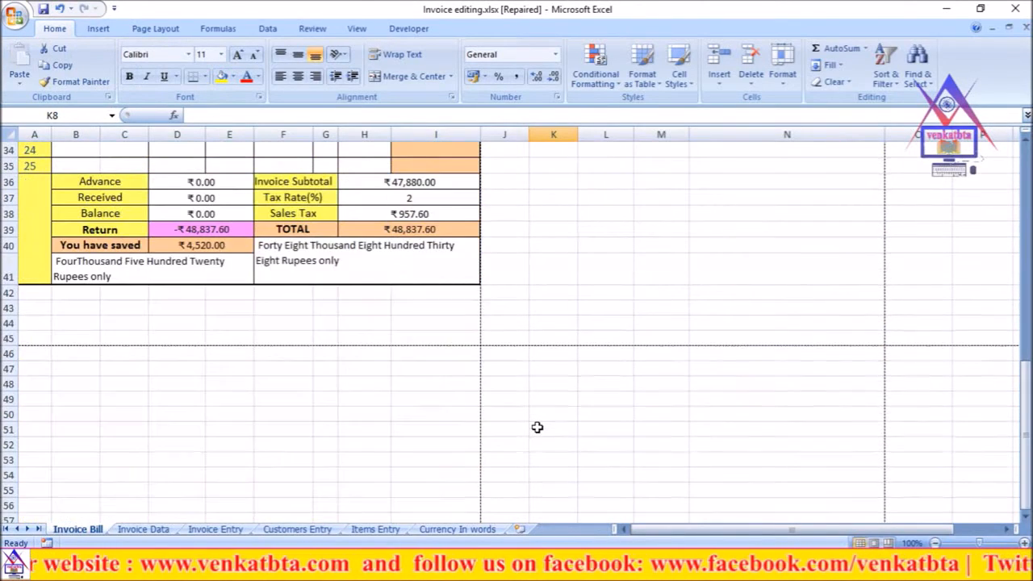
scroll(572, 385, "up", 8)
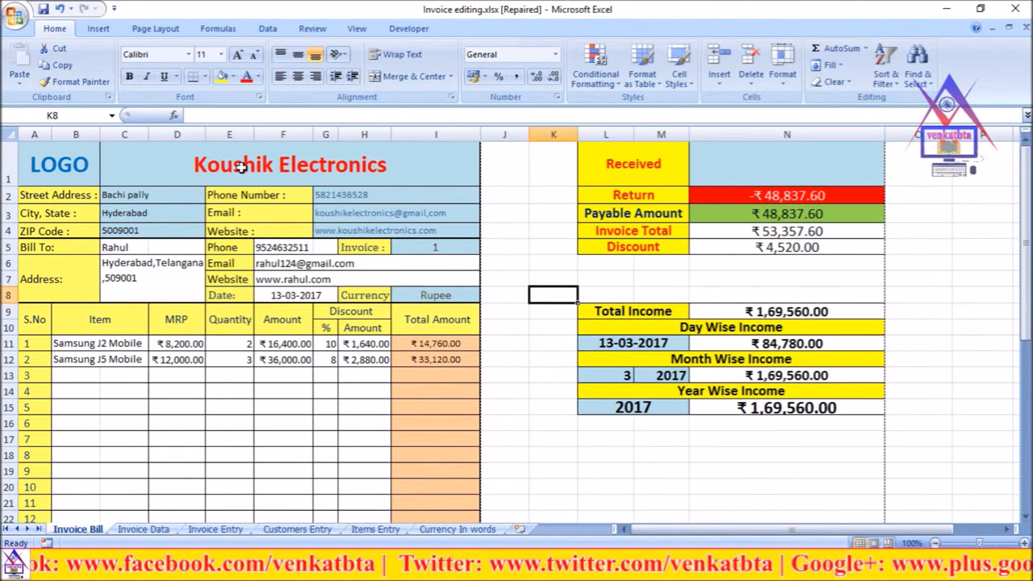
left_click(525, 369)
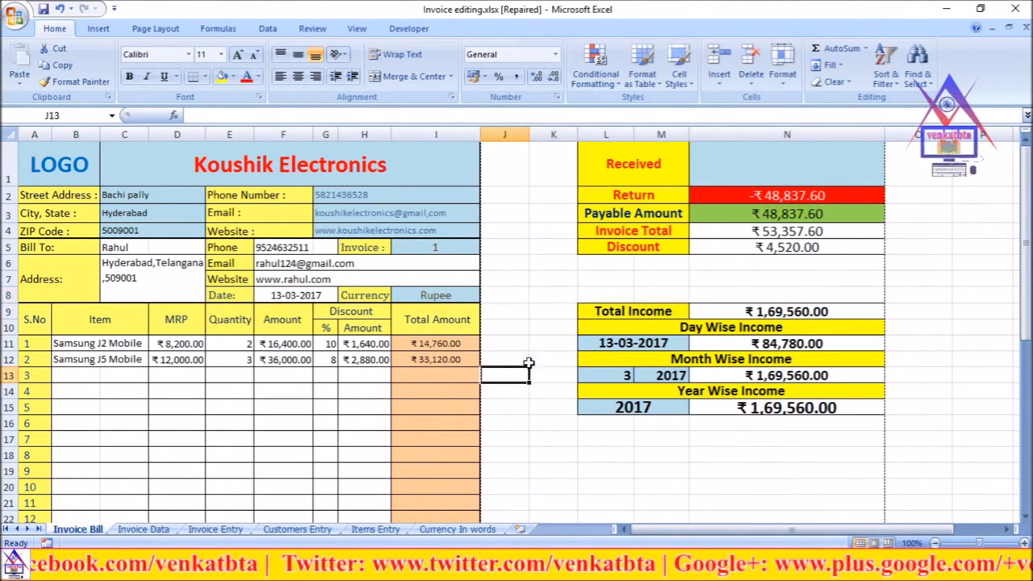
scroll(526, 369, "down", 4)
scroll(525, 368, "up", 4)
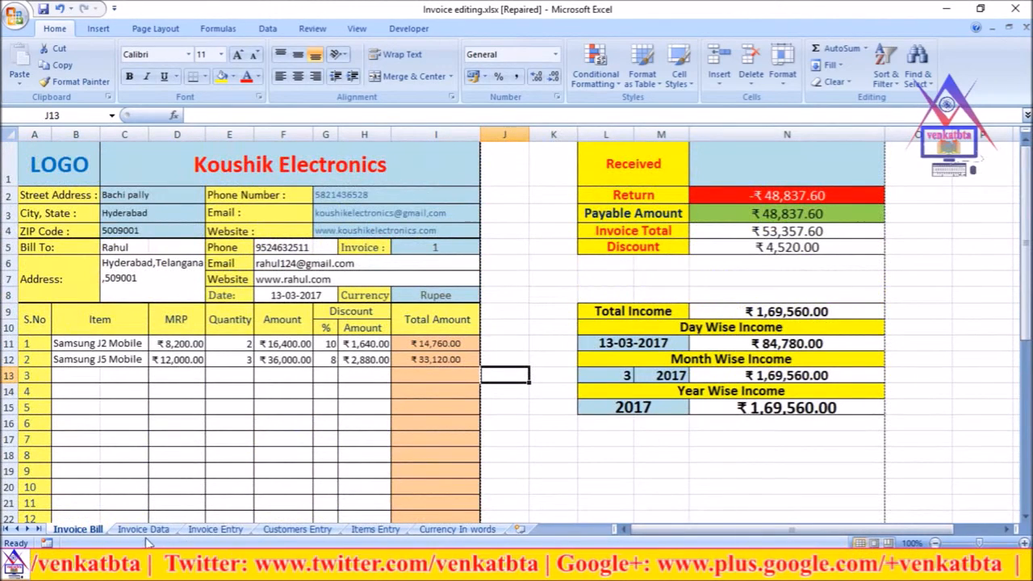
Add a new blank row below invoice 2 in the Invoice Entry sheet's invoice table.
left_click(144, 530)
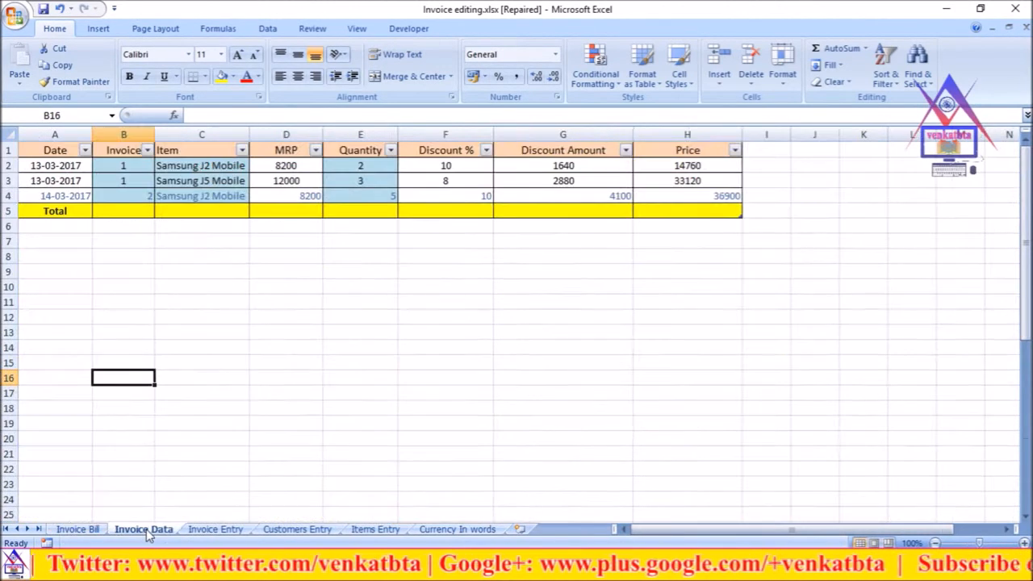
left_click(215, 530)
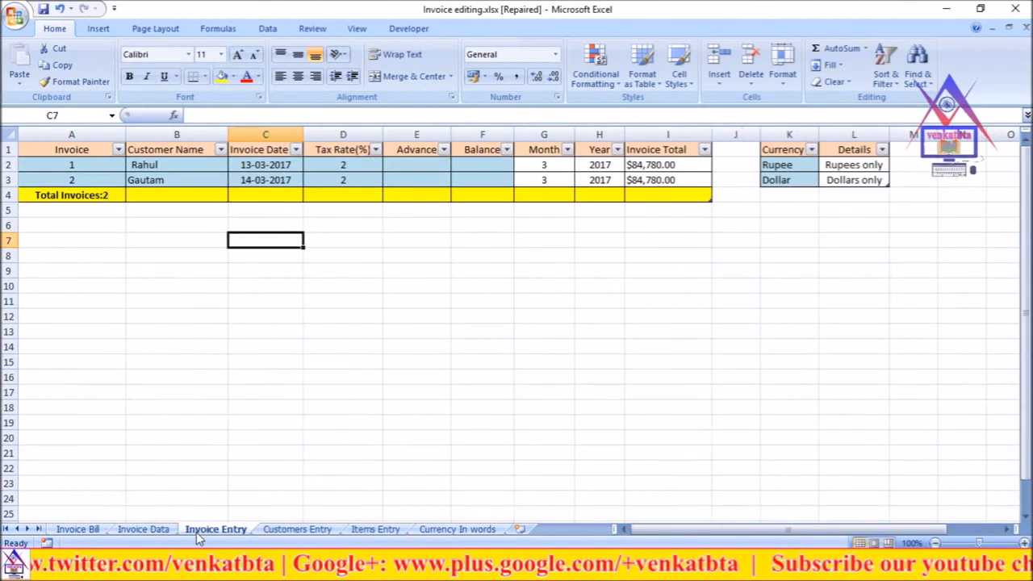
left_click(38, 183)
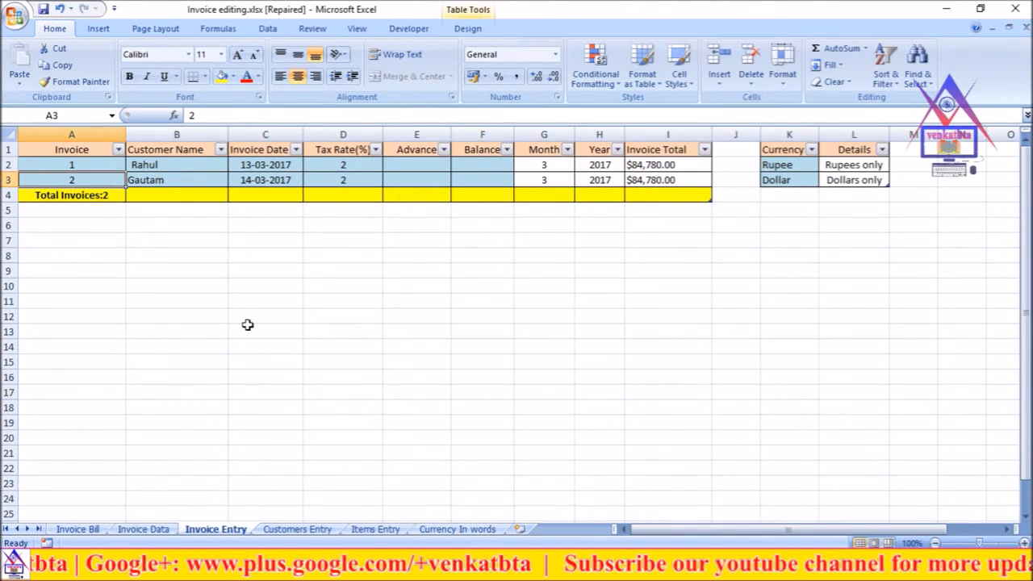
key("Tab")
key("Tab")
key("Tab")
key("Tab")
key("Tab")
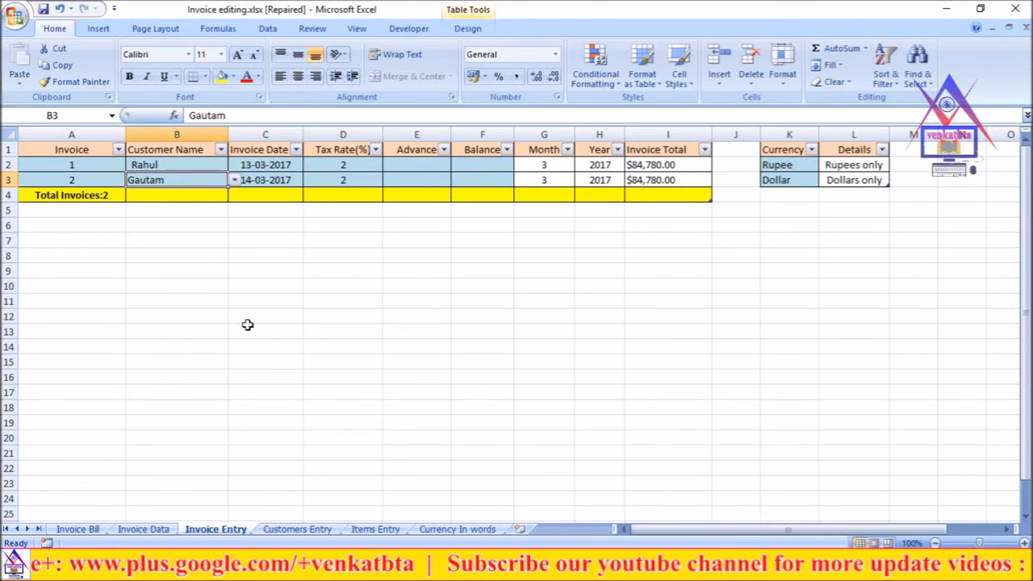
key("Return")
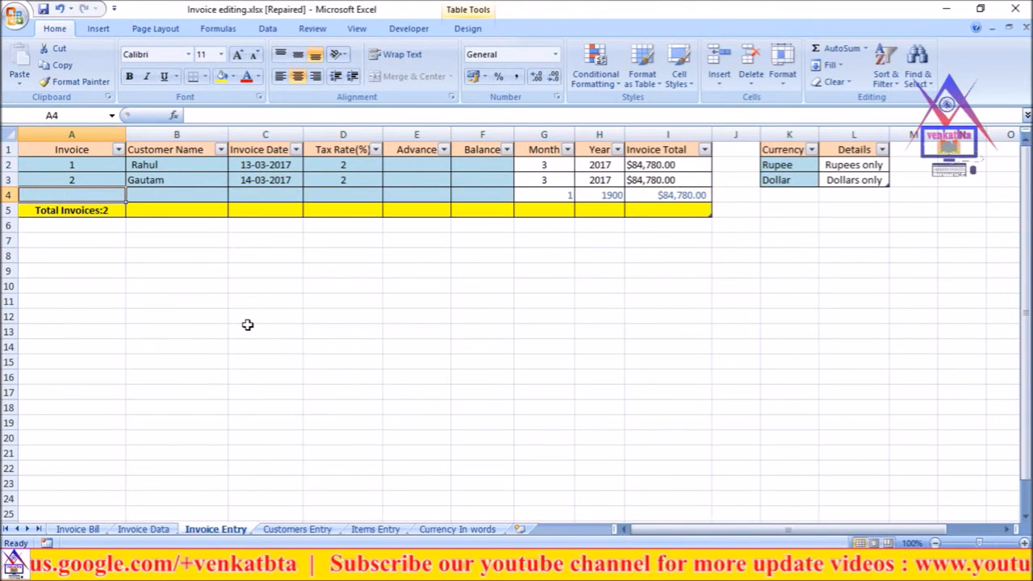
key("Tab")
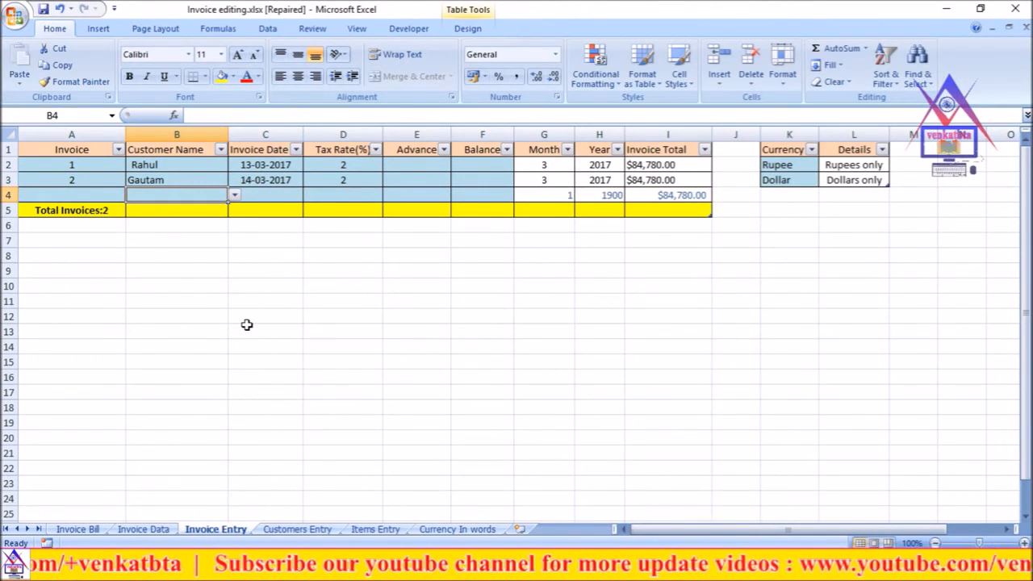
type("3")
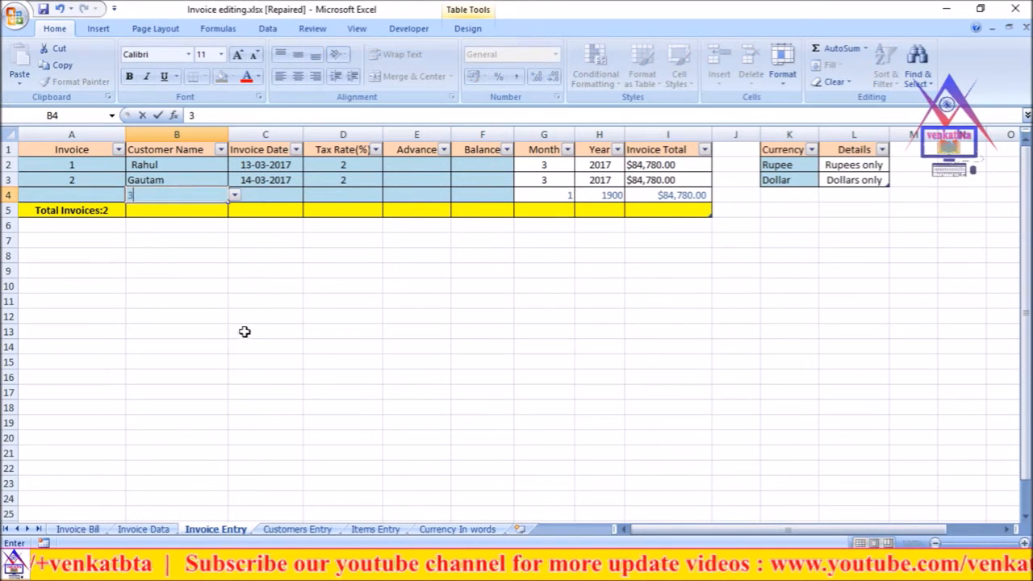
key("Escape")
left_click(155, 274)
Enter invoice number 3 in the new Invoice Entry row and choose the second listed customer for it.
left_click(101, 194)
type("3")
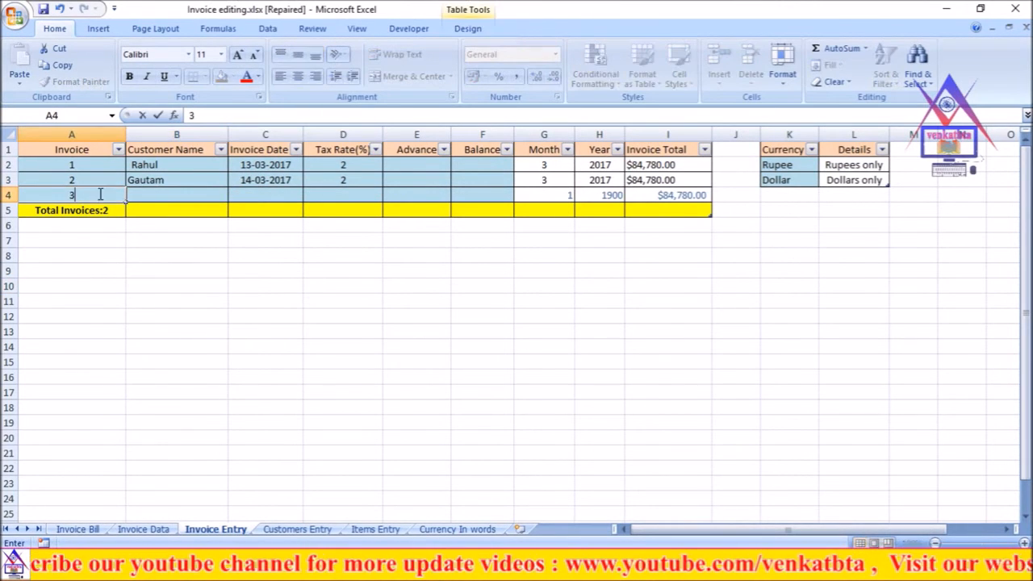
key("Return")
left_click(172, 195)
left_click(234, 196)
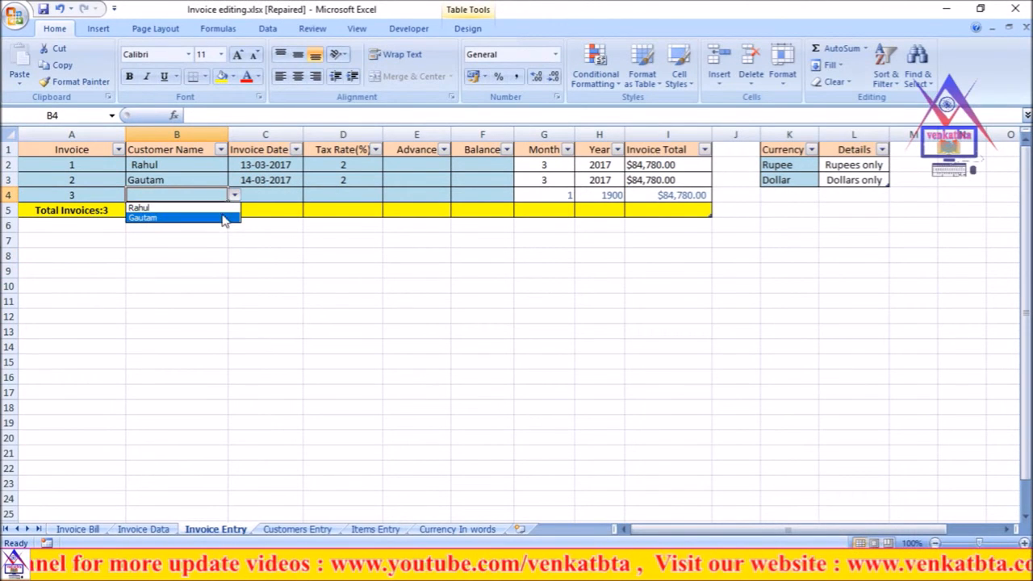
left_click(215, 224)
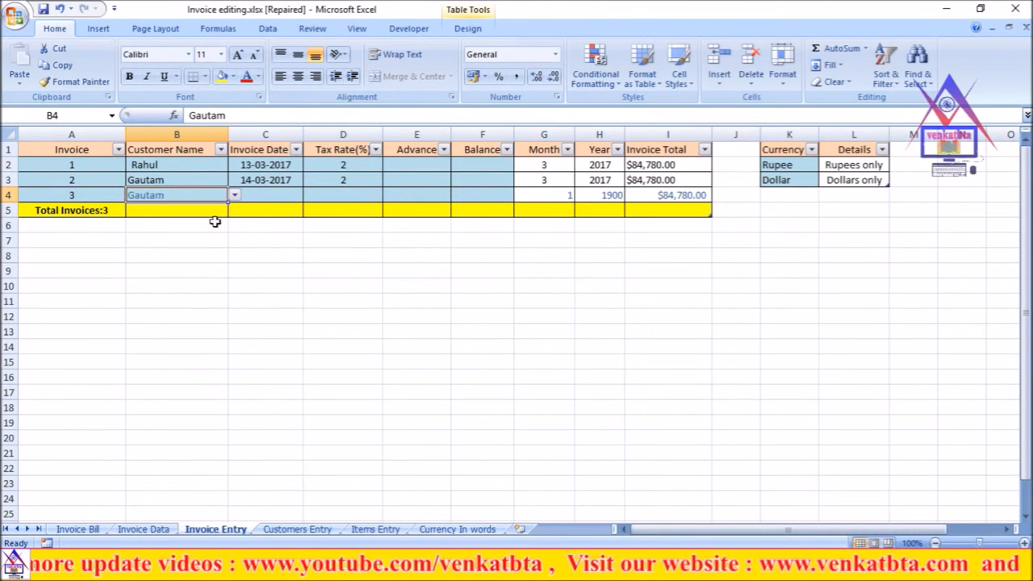
Set invoice 3's date to 15-03-2017 and its tax rate to 2 in the Invoice Entry sheet.
left_click(273, 195)
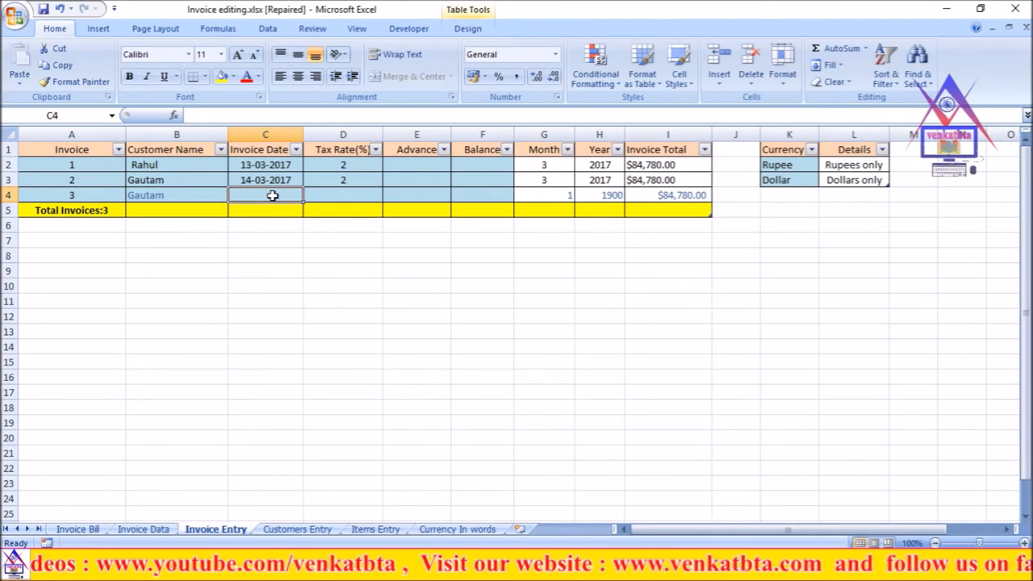
type("1")
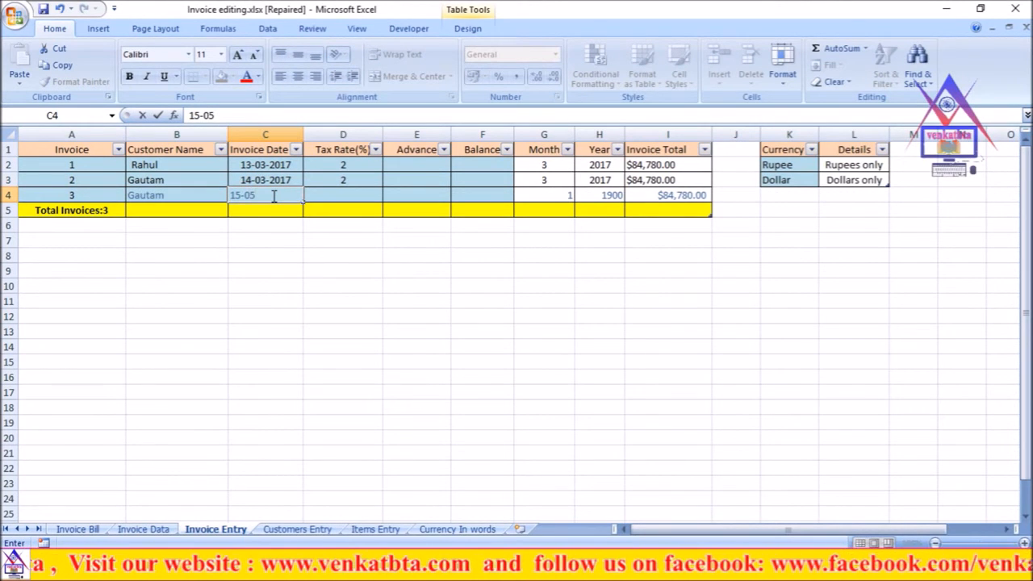
type("5-03-2")
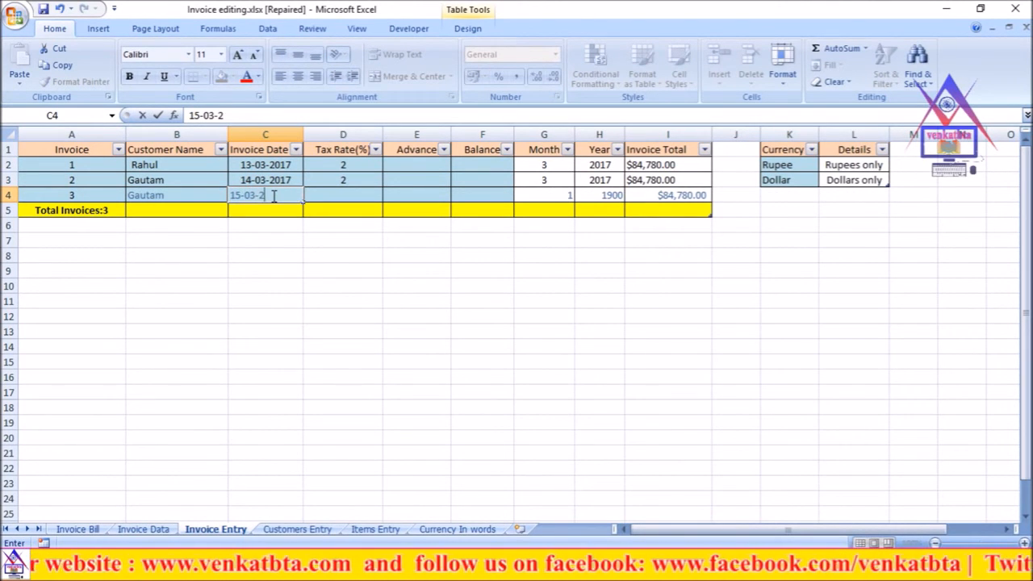
type("017")
left_click(274, 271)
left_click(348, 195)
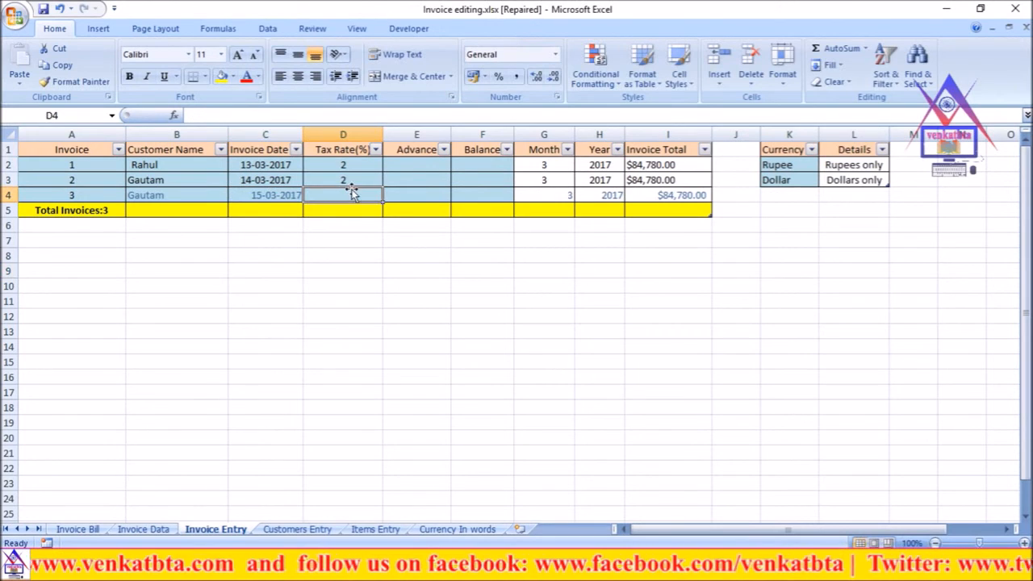
type("2")
left_click(354, 270)
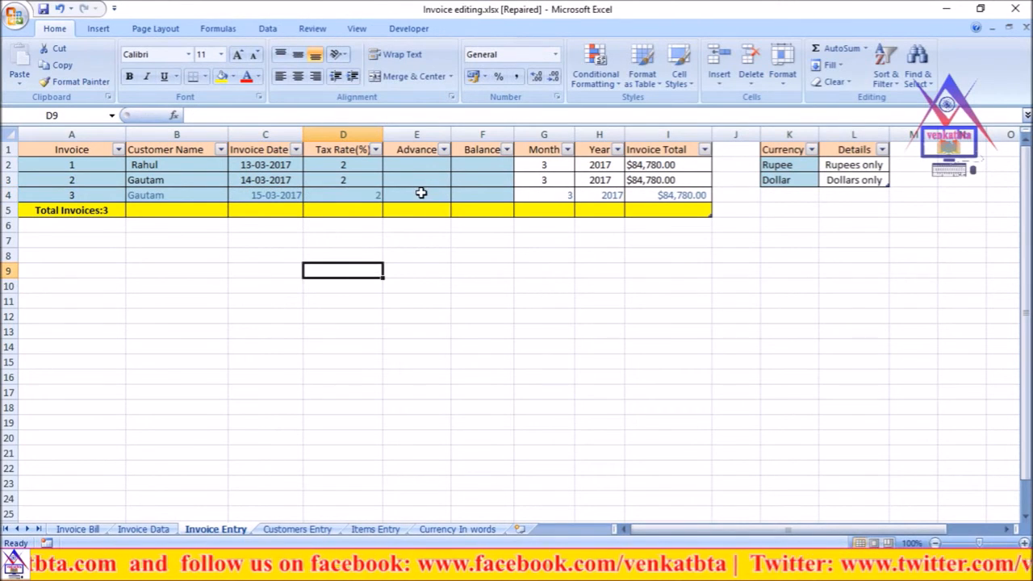
left_click(421, 195)
left_click(512, 266)
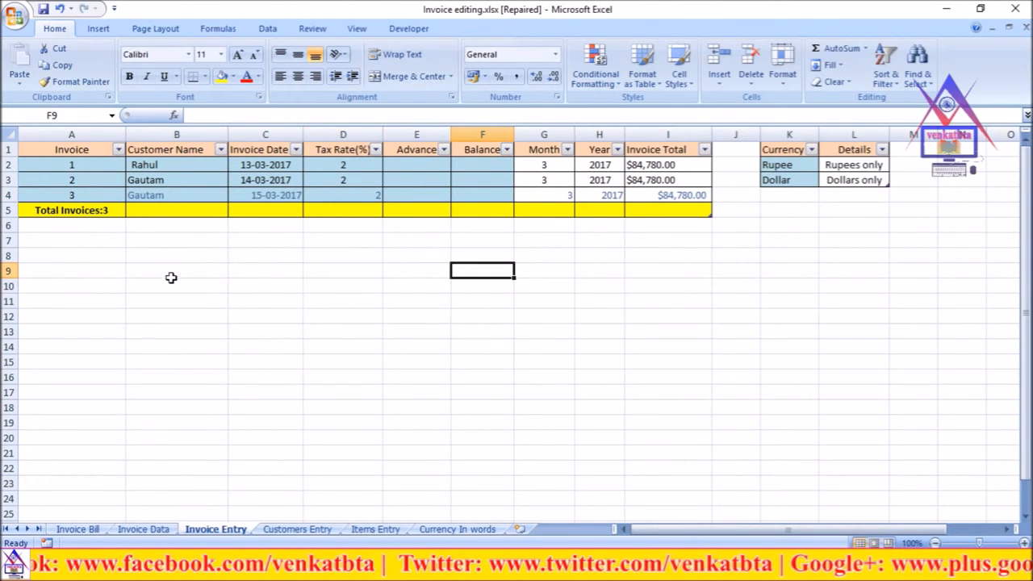
Add a new blank row below Dollar in the Invoice Entry sheet's currency table.
left_click(798, 180)
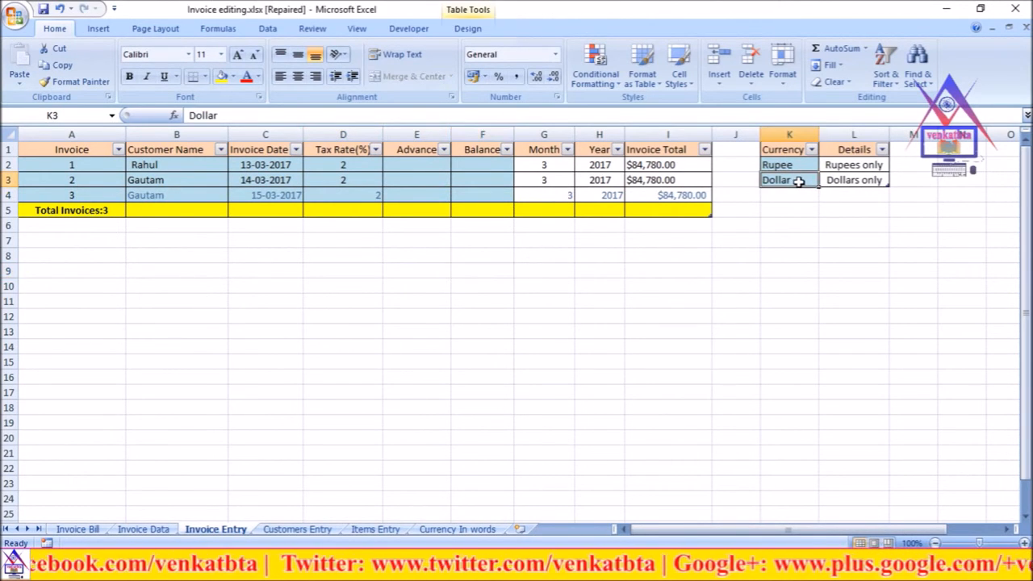
key("Tab")
key("Tab")
left_click(772, 273)
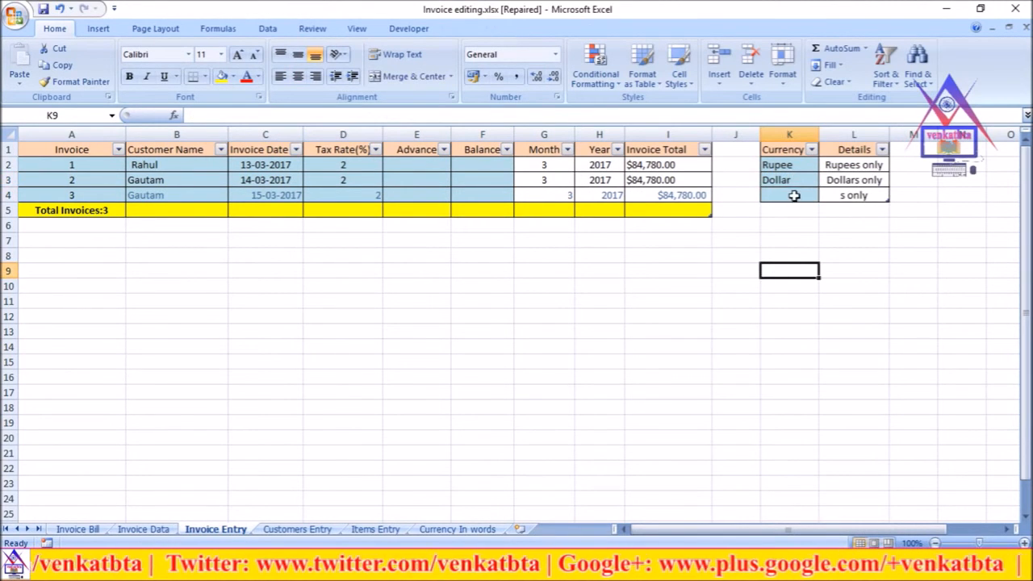
left_click(789, 194)
left_click(735, 283)
left_click(791, 193)
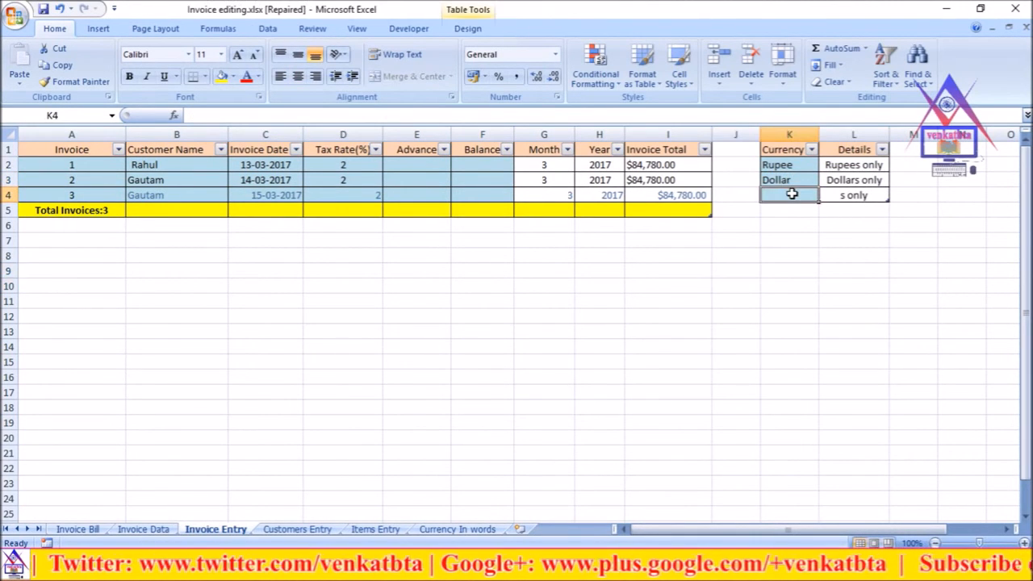
left_click_drag(863, 270, 863, 257)
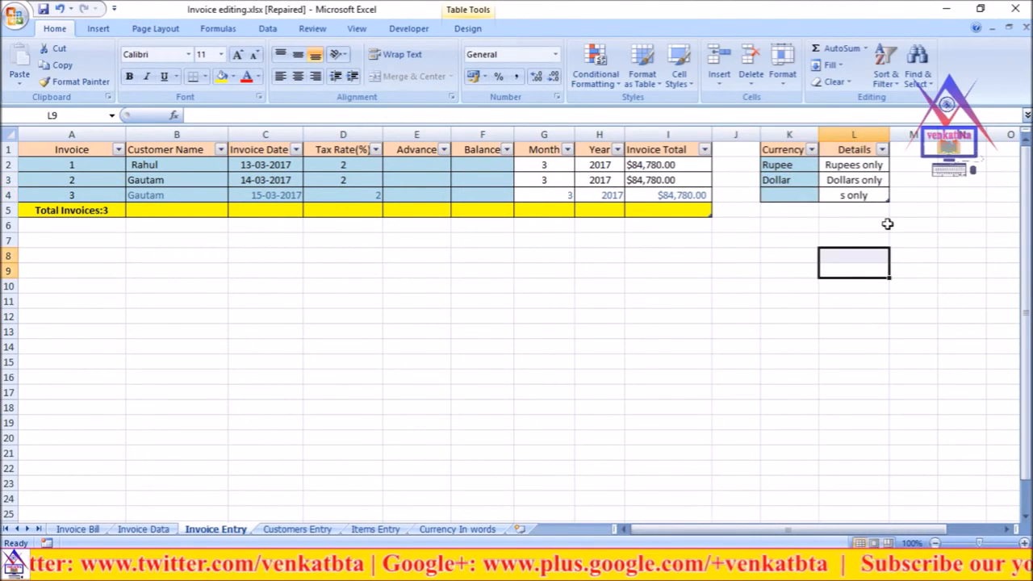
Add a new row below the second customer in the Customers Entry sheet's table.
left_click(295, 529)
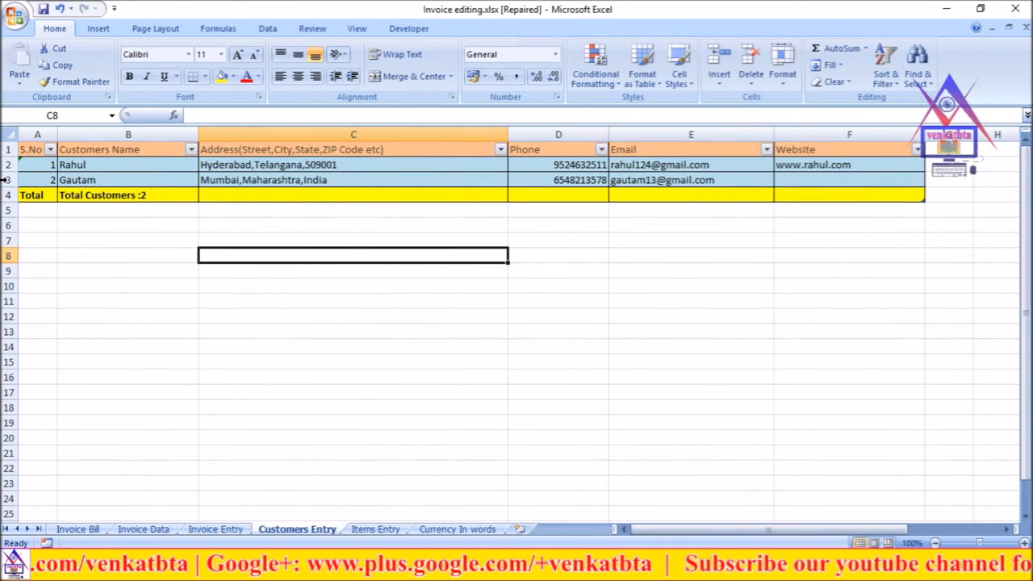
left_click(32, 181)
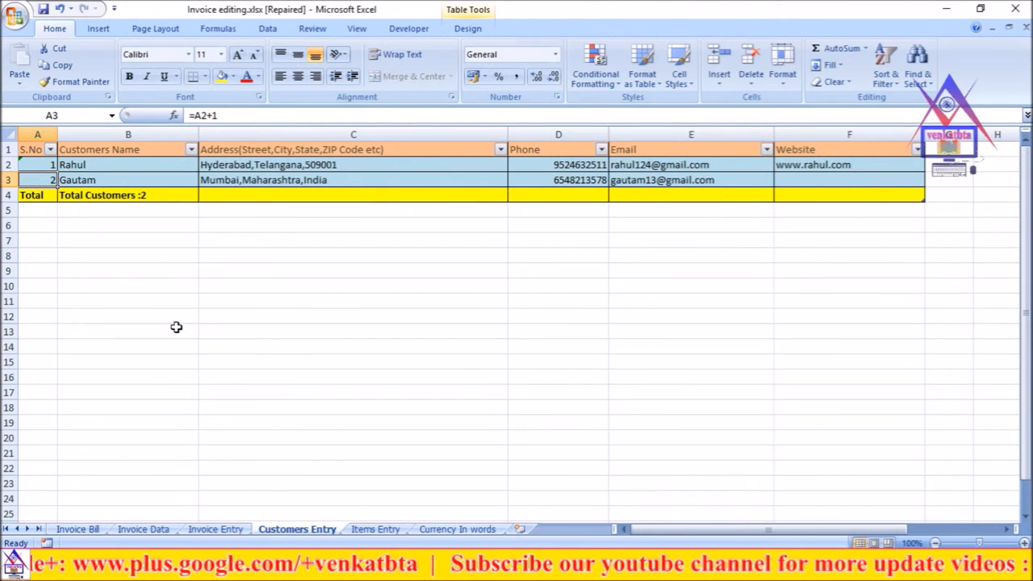
key("Tab")
key("Tab")
key("Tab")
key("Tab")
key("Tab")
key("Tab")
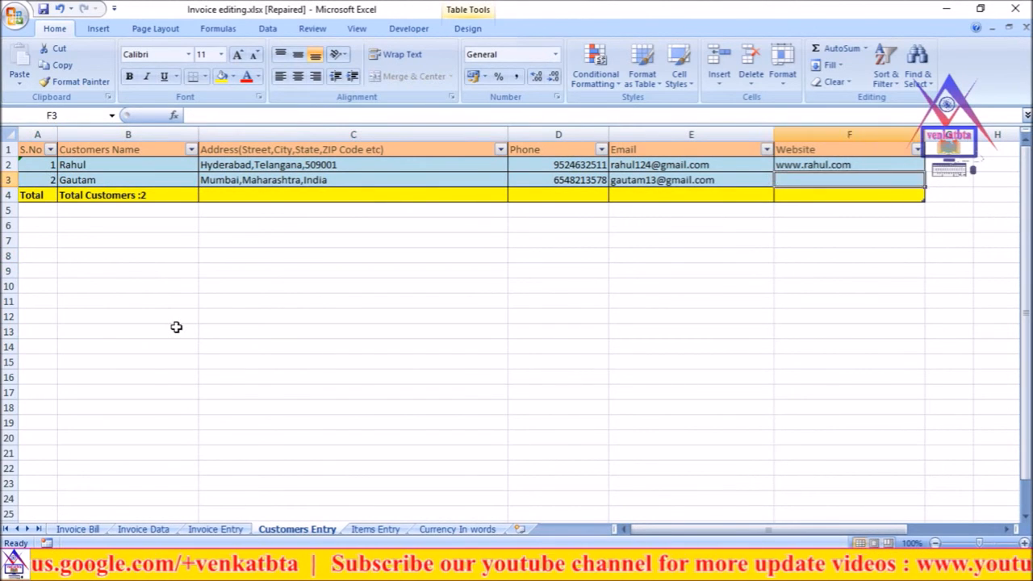
Enter the third customer's name and address in the new Customers Entry row, leaving phone, email and website blank.
left_click(102, 194)
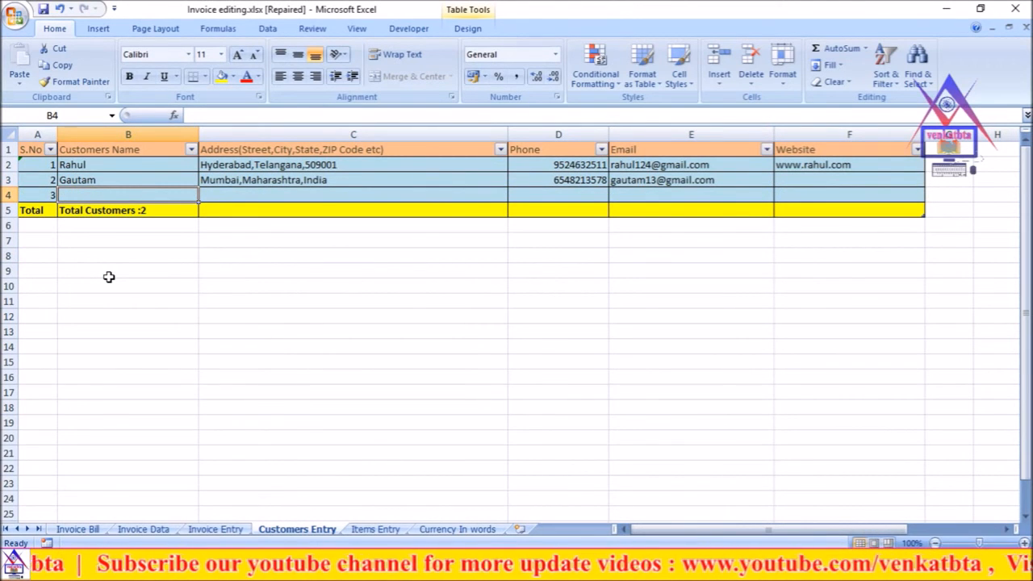
type("Raju")
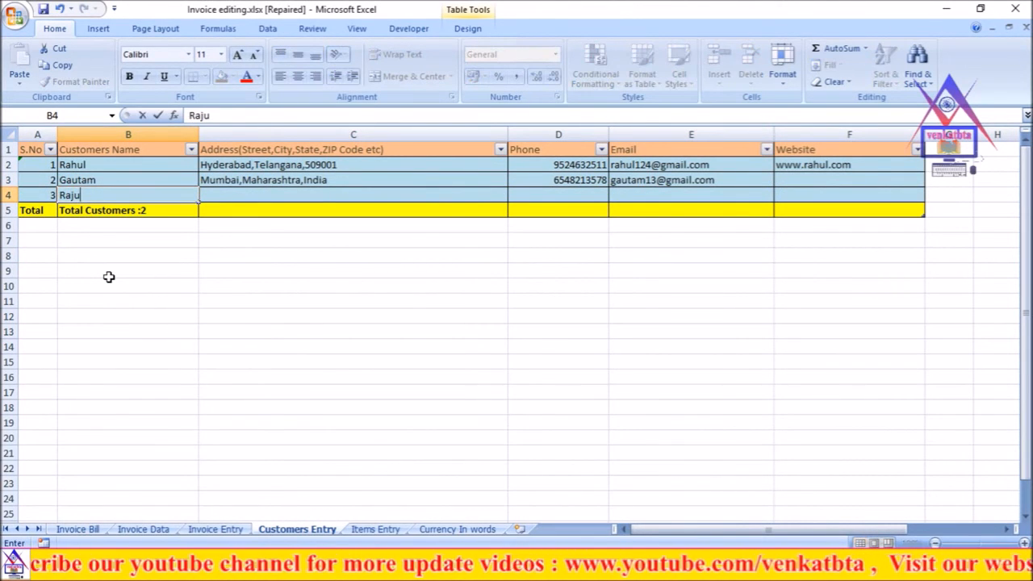
left_click(109, 276)
left_click(265, 193)
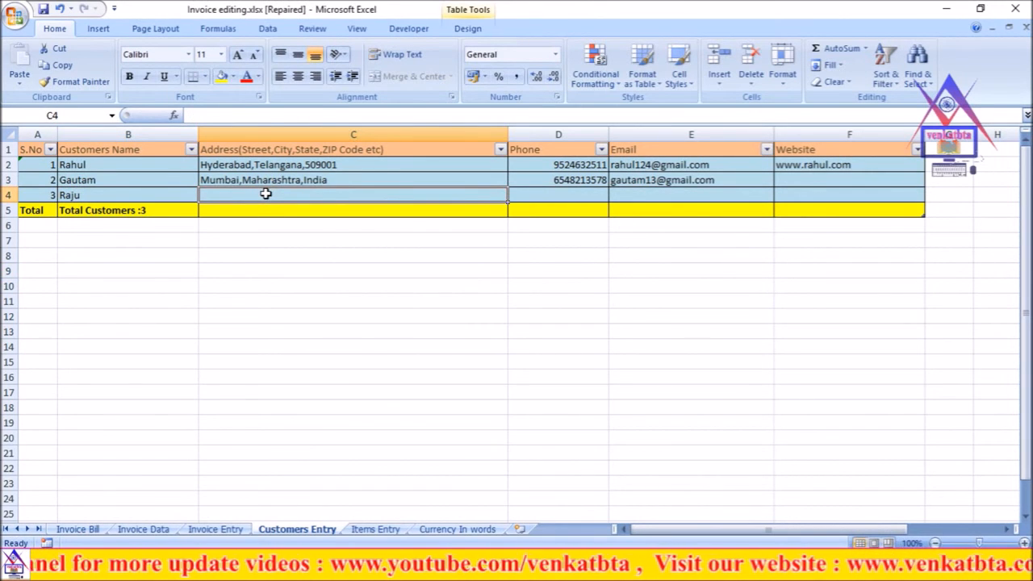
type("hy")
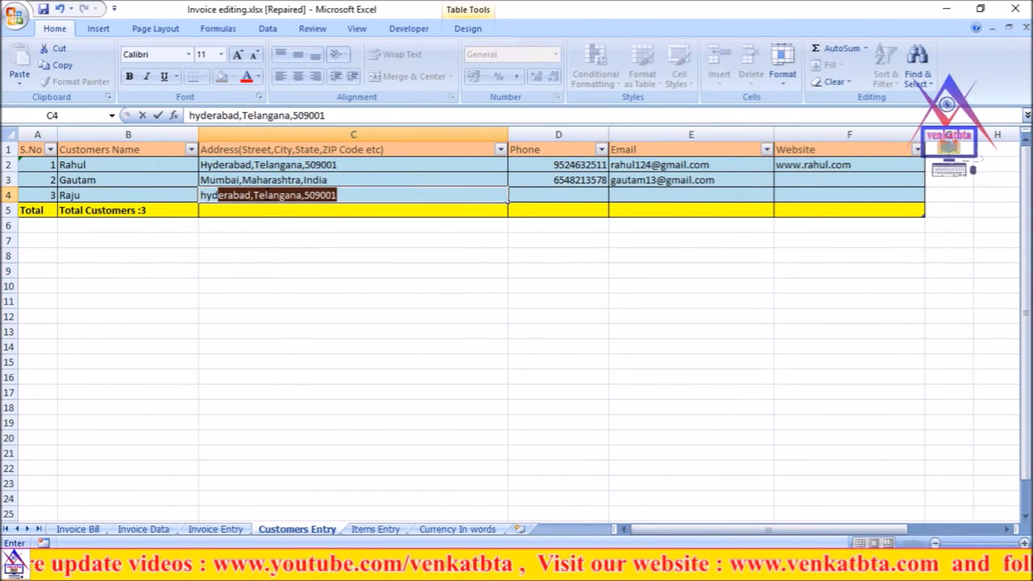
type("d")
key("Delete")
left_click(265, 278)
left_click(564, 195)
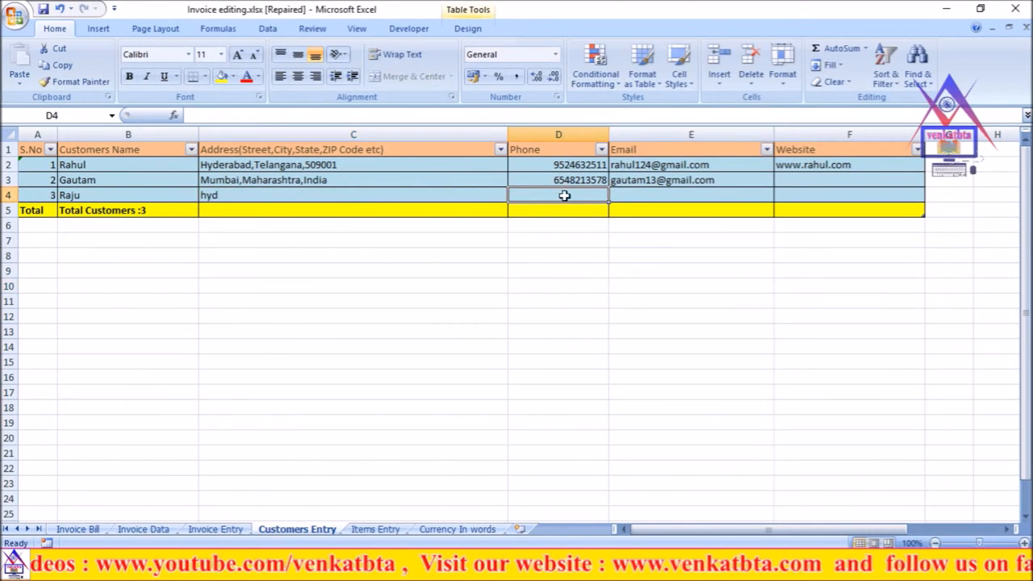
left_click(652, 194)
left_click(806, 195)
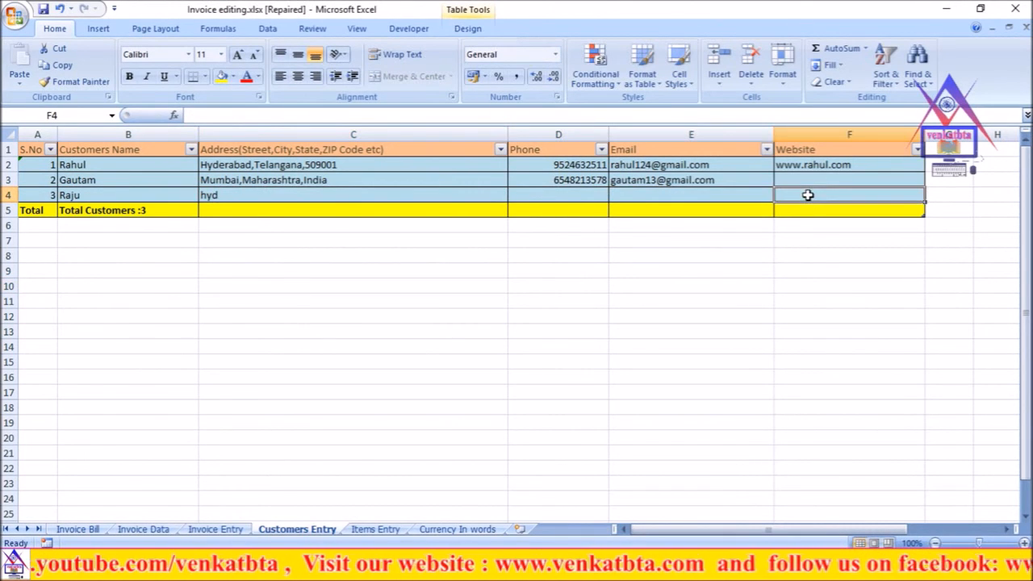
left_click(300, 376)
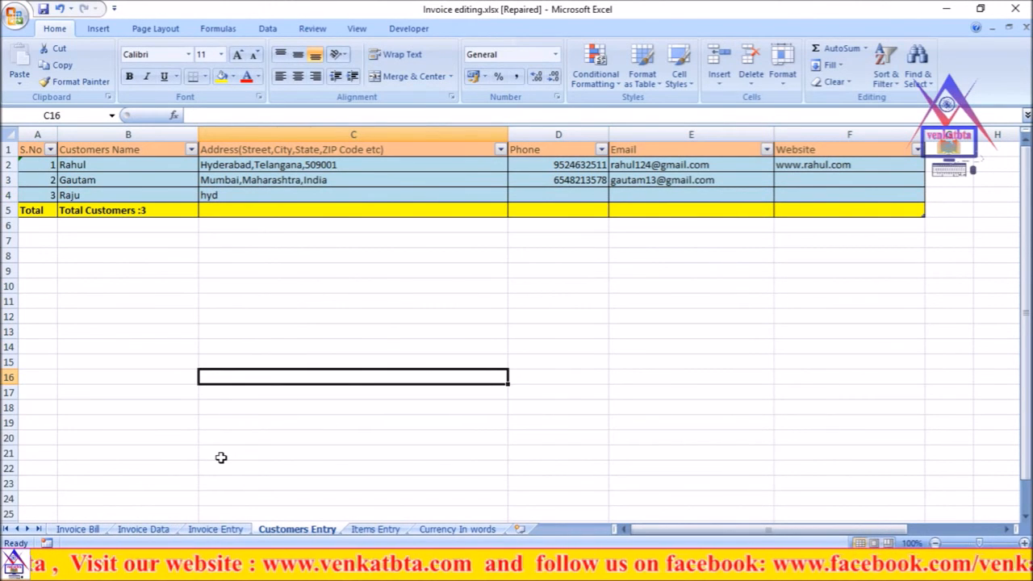
Switch the Invoice Bill sheet to invoice number 2 and look over its bill.
left_click(77, 529)
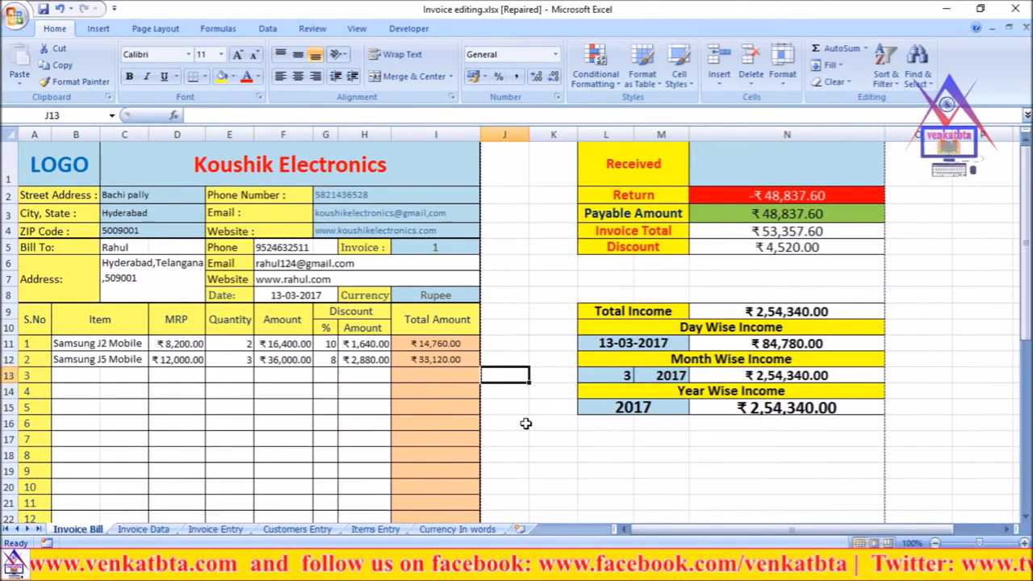
left_click(437, 248)
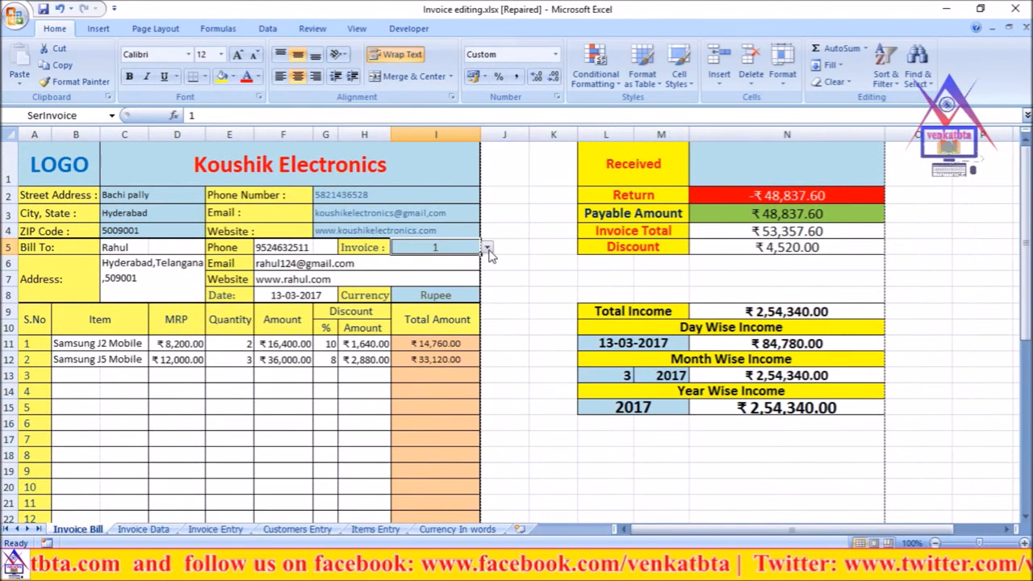
left_click(488, 249)
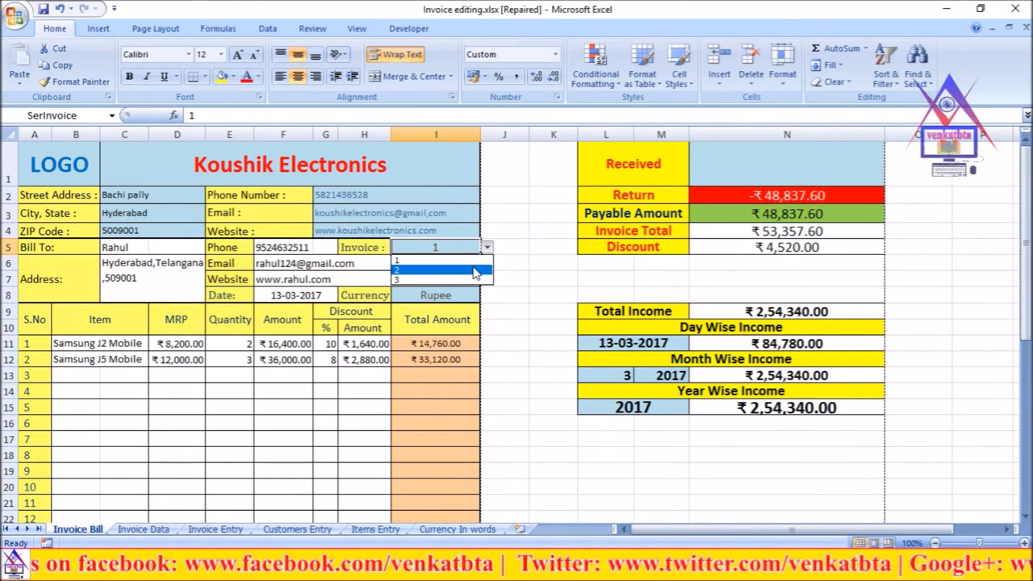
left_click(476, 272)
left_click(526, 259)
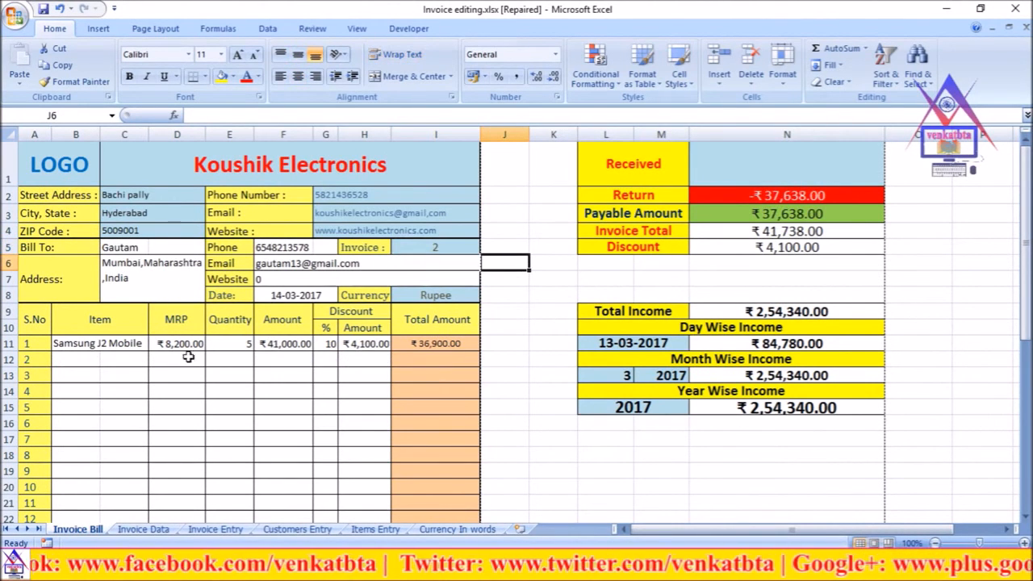
scroll(221, 394, "down", 8)
scroll(222, 392, "up", 7)
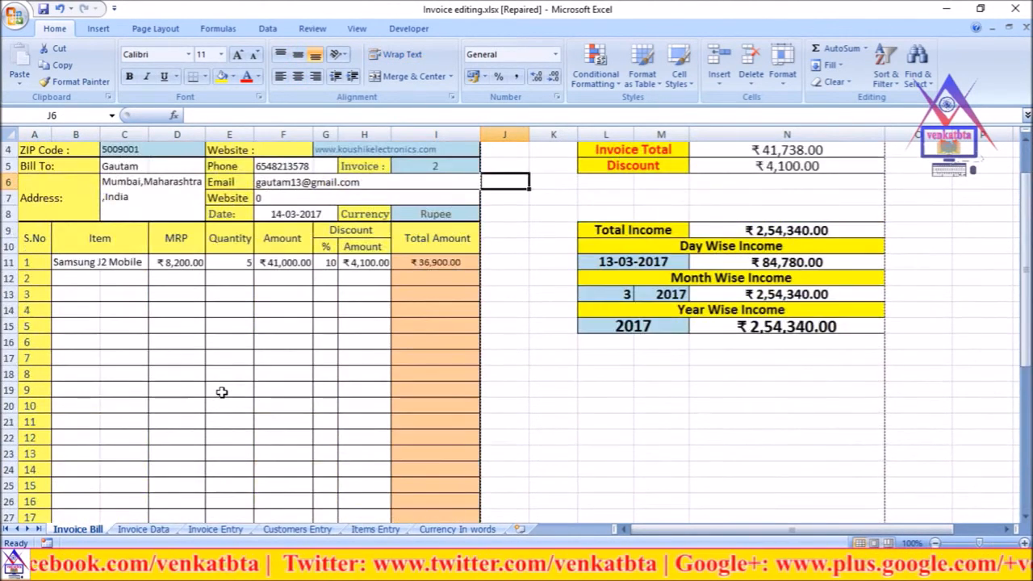
left_click(508, 282)
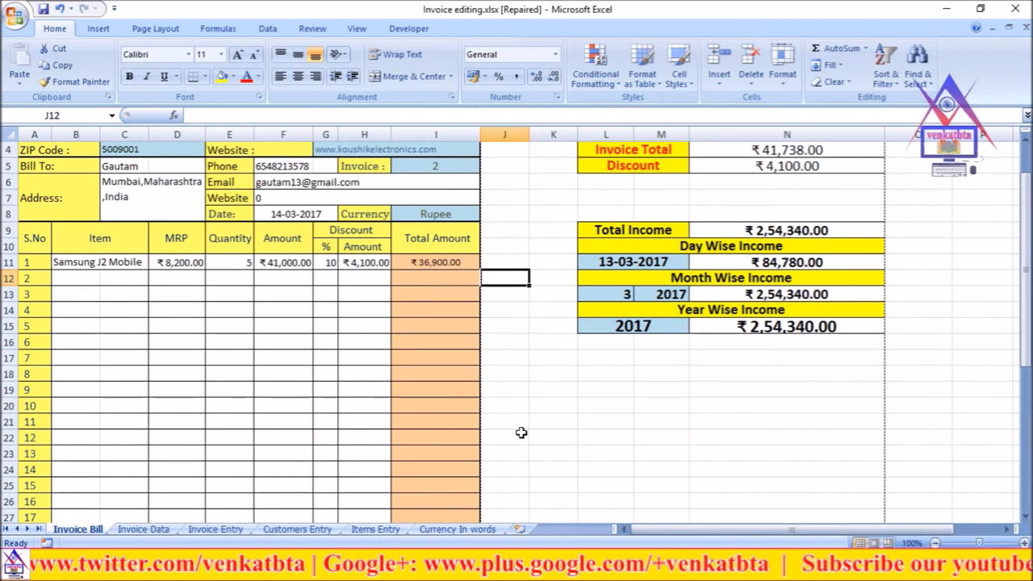
left_click(532, 406)
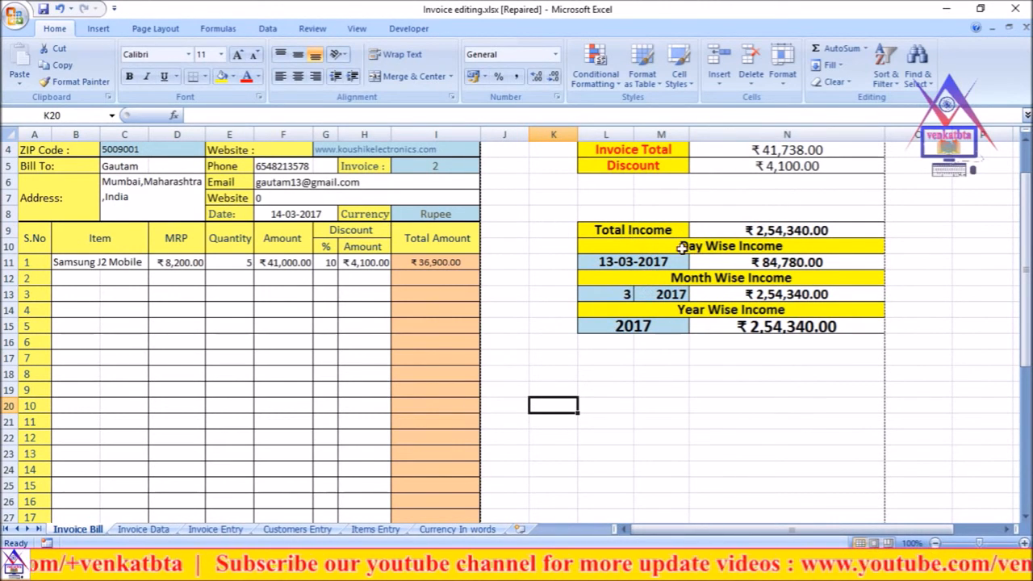
Examine the return, savings and total amounts at the end of the invoice 2 bill while the received amount is blank.
scroll(715, 359, "up", 1)
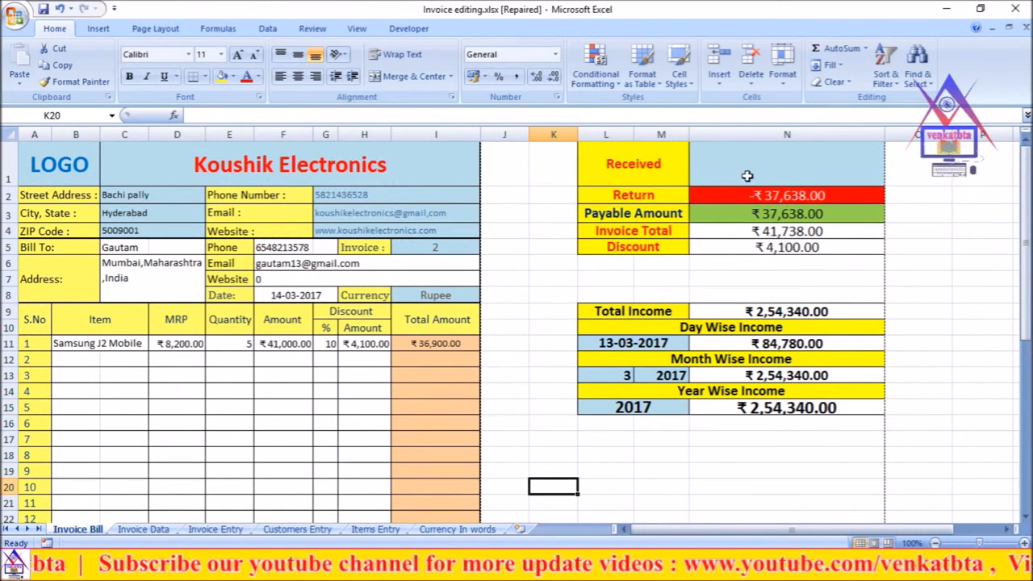
left_click(738, 166)
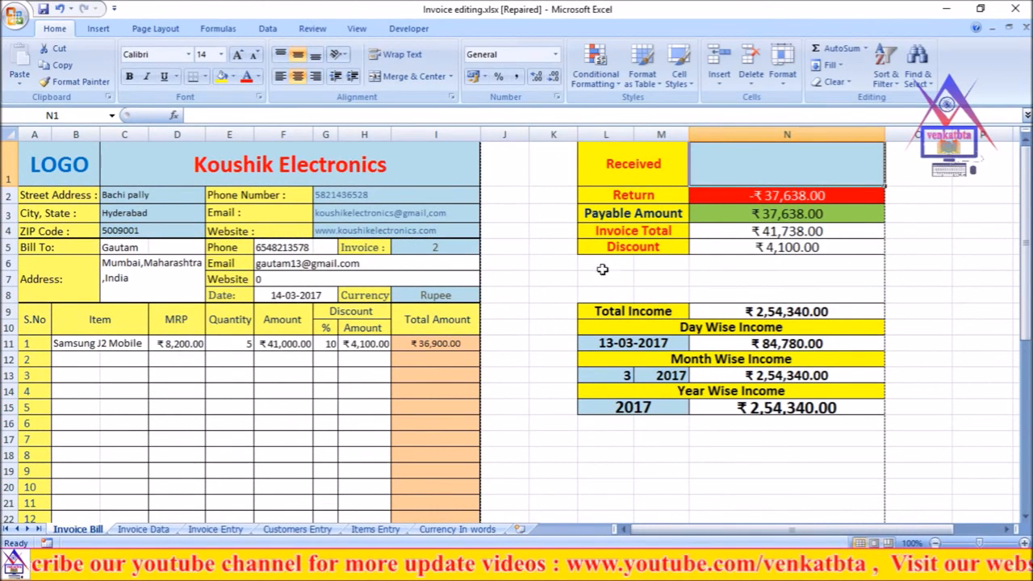
left_click(553, 282)
left_click(732, 155)
scroll(466, 352, "down", 6)
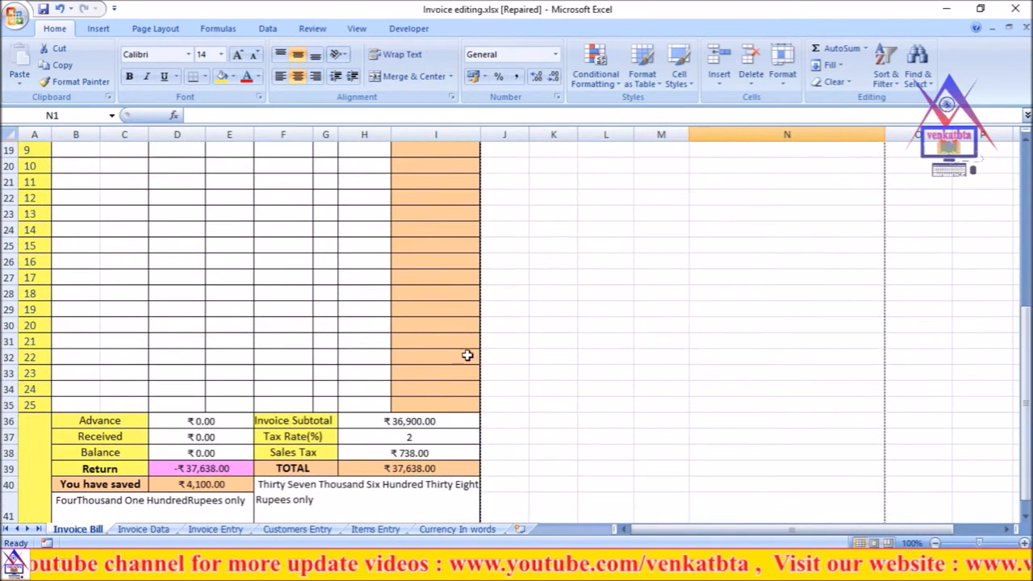
scroll(432, 483, "down", 1)
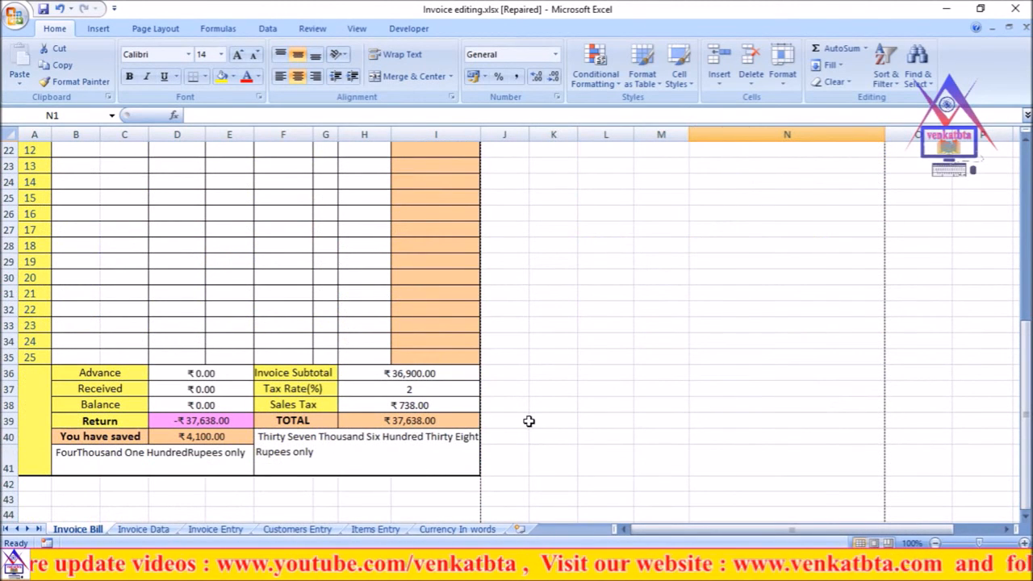
scroll(530, 420, "up", 7)
left_click(554, 230)
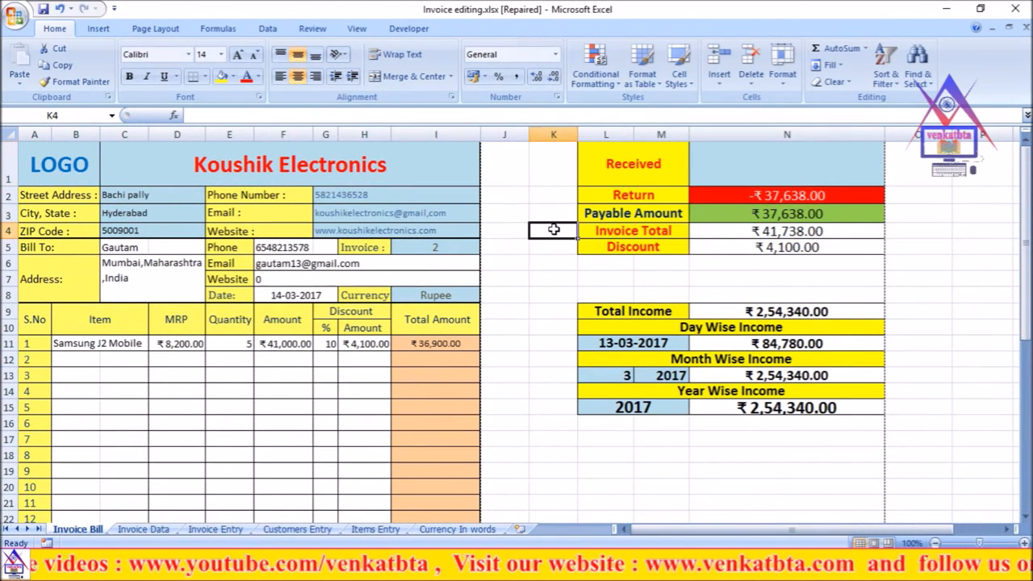
Enter 38000 as the Received amount in cell N1 of the Invoice Bill sheet.
left_click(757, 165)
scroll(518, 335, "down", 5)
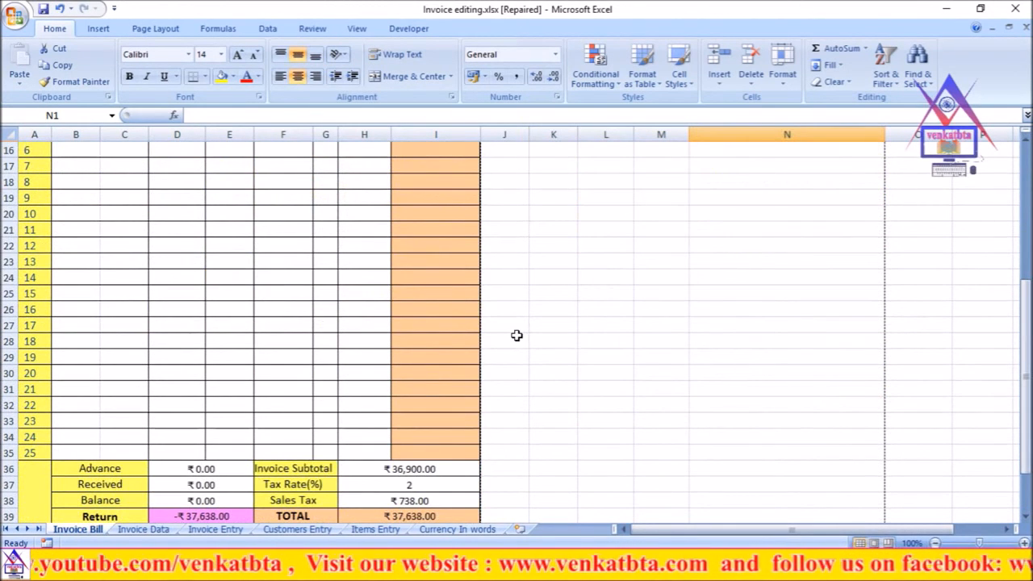
scroll(556, 326, "up", 5)
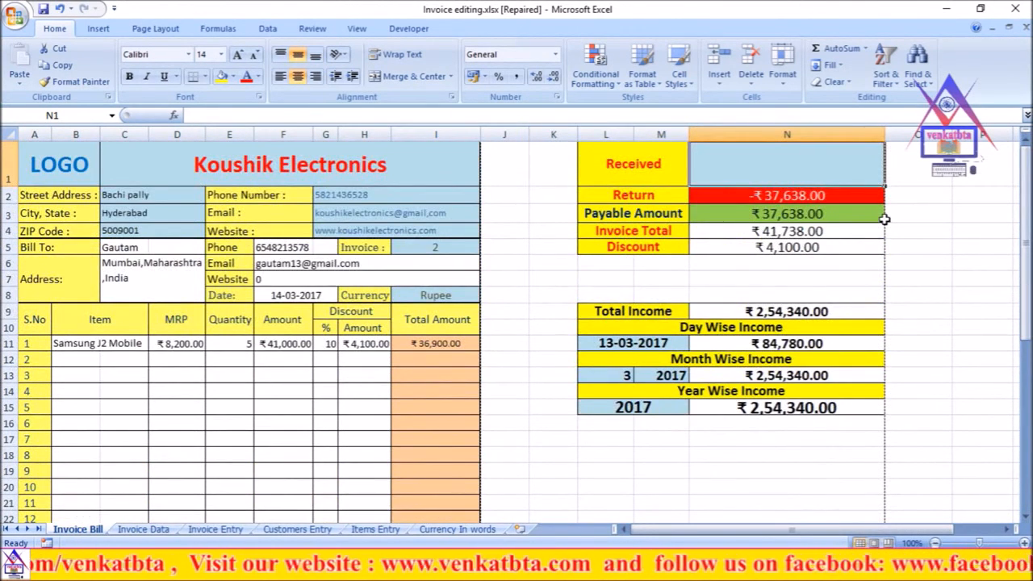
type("38000")
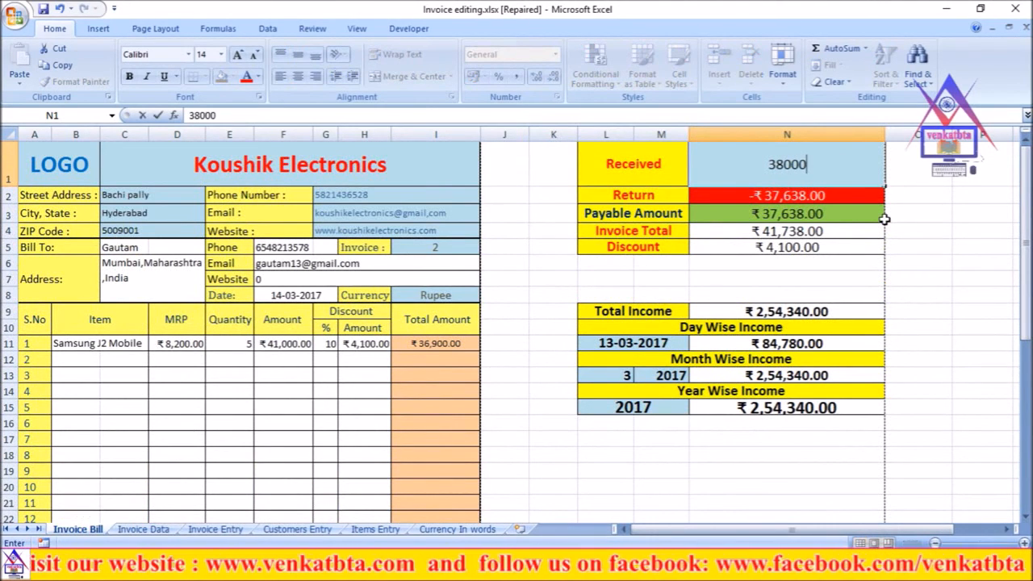
key("Return")
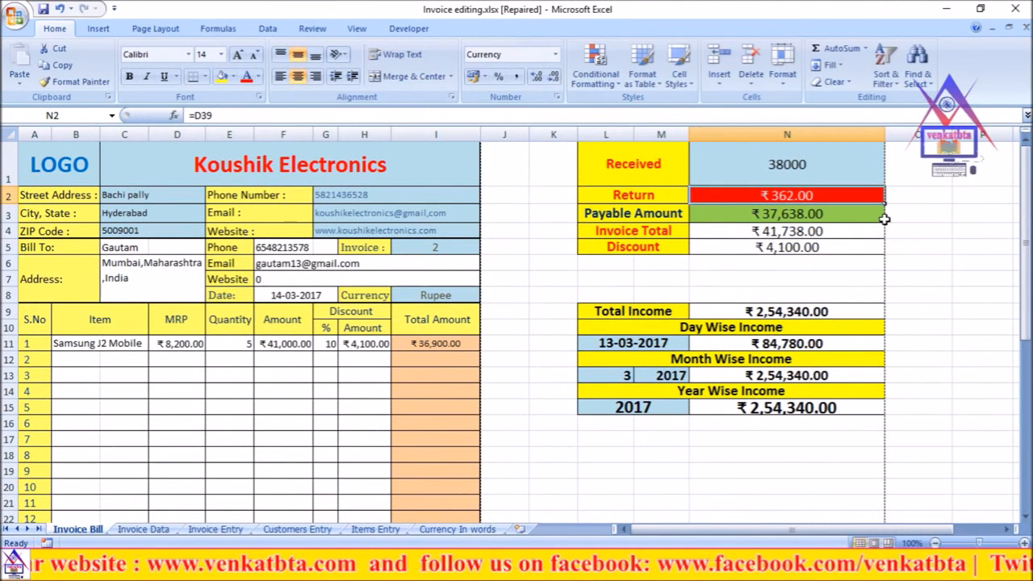
left_click(932, 243)
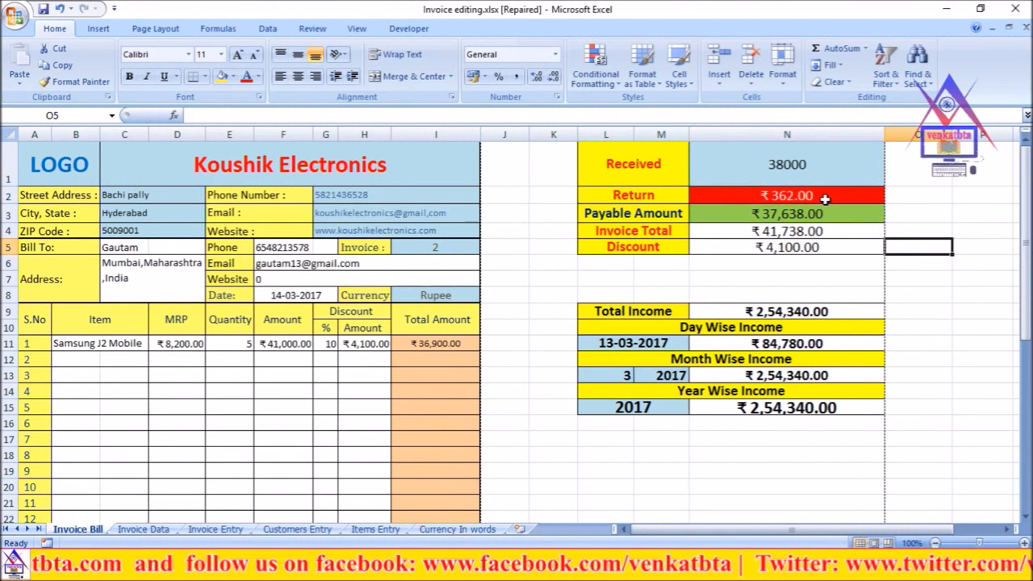
Copy the Return amount's cell formatting onto the Received amount in N1 so it uses the rupee currency format.
left_click(734, 165)
left_click(758, 199)
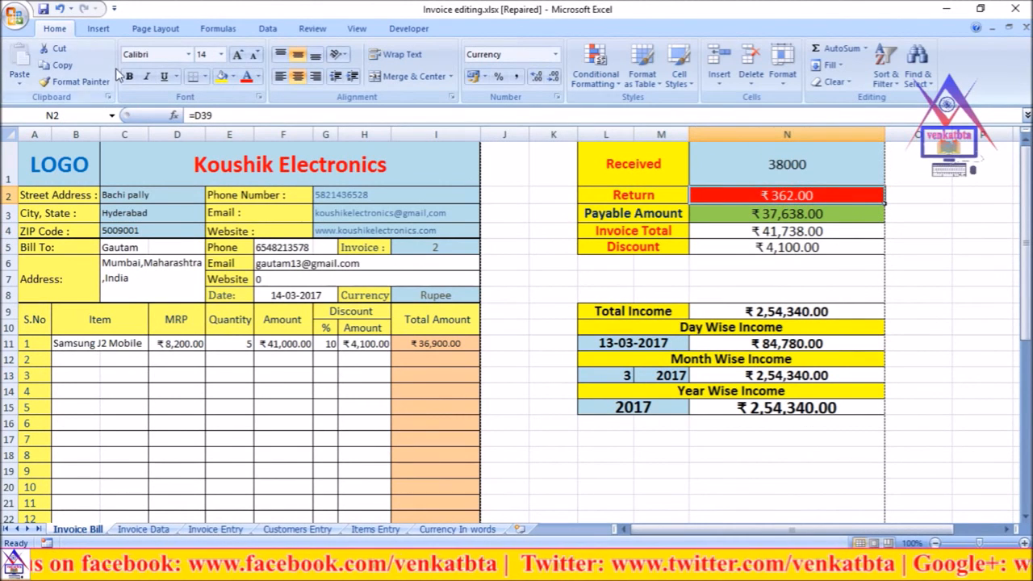
left_click(95, 83)
left_click(779, 171)
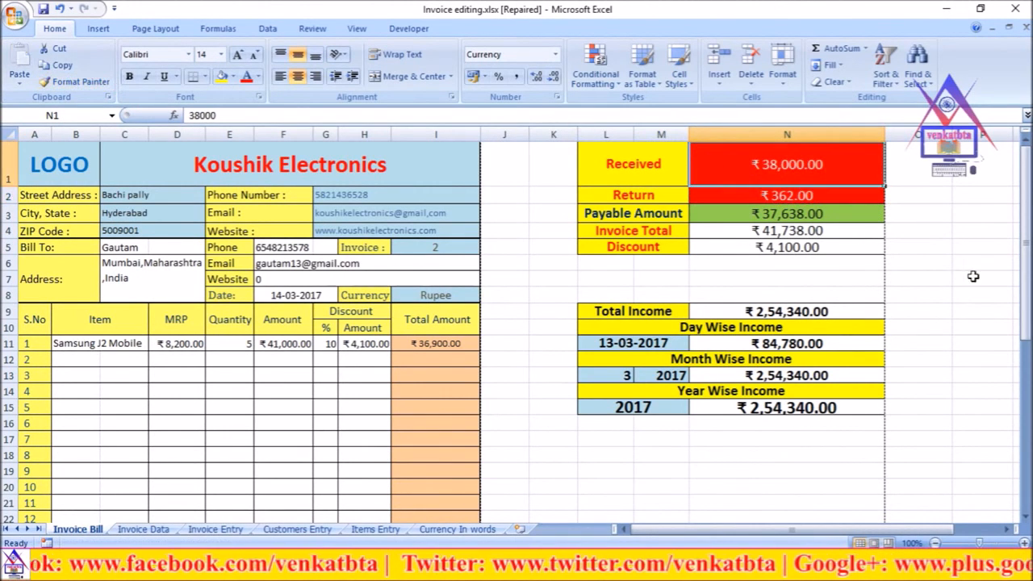
left_click(973, 276)
Give the Received amount in N1 a light blue fill and set its font colour to Automatic.
left_click(749, 161)
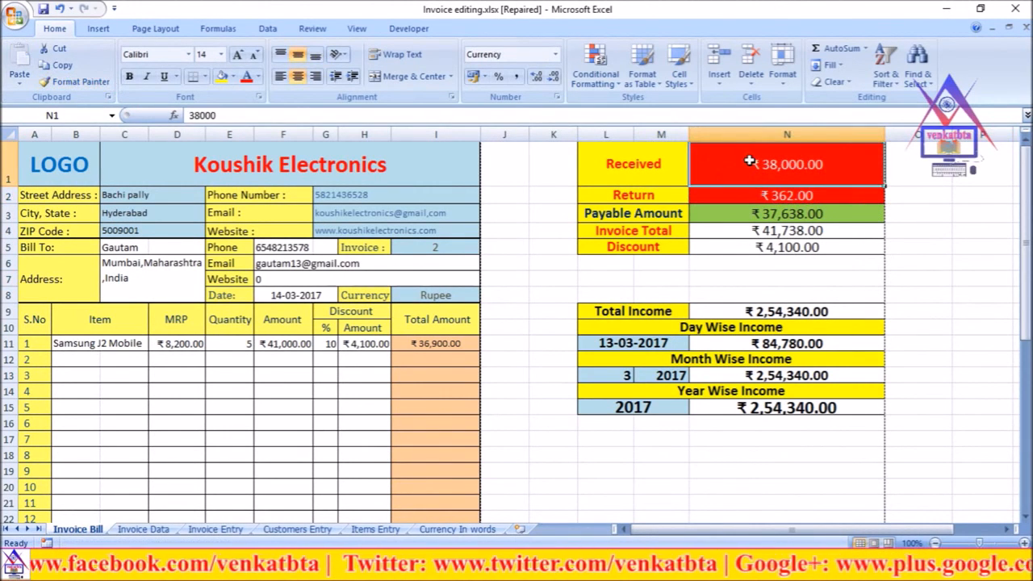
left_click(232, 77)
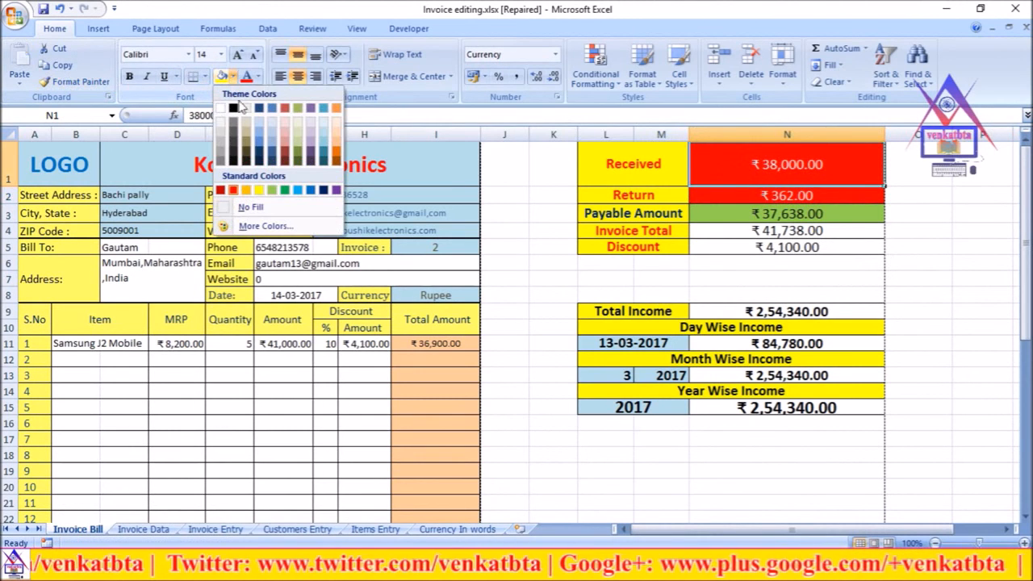
left_click(323, 136)
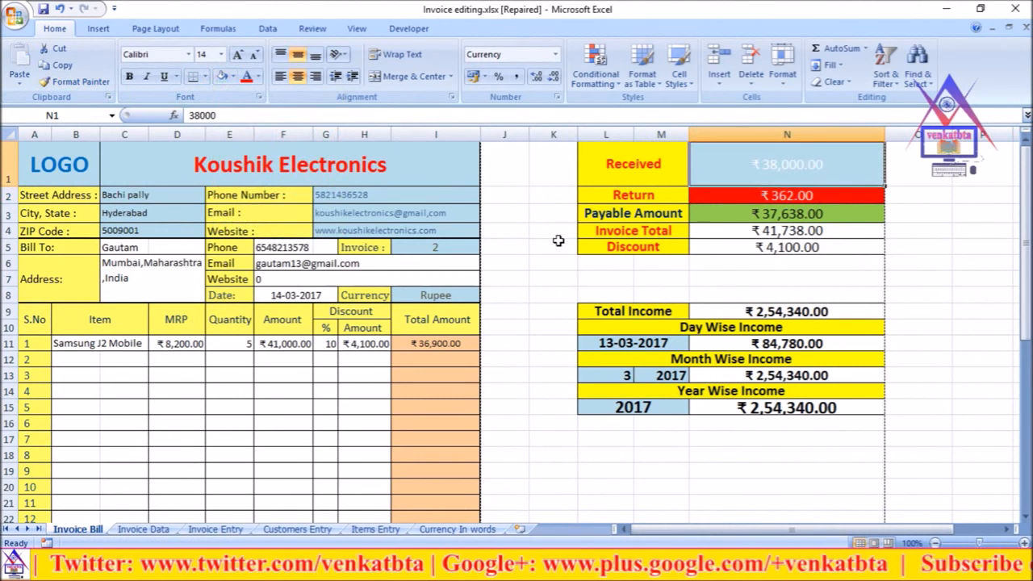
left_click(258, 77)
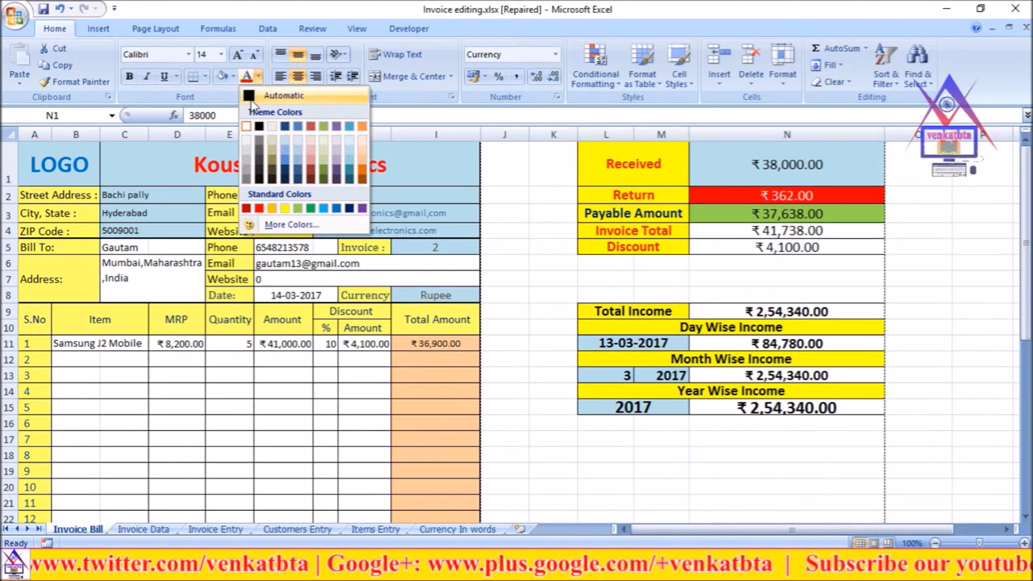
left_click(250, 97)
left_click(945, 358)
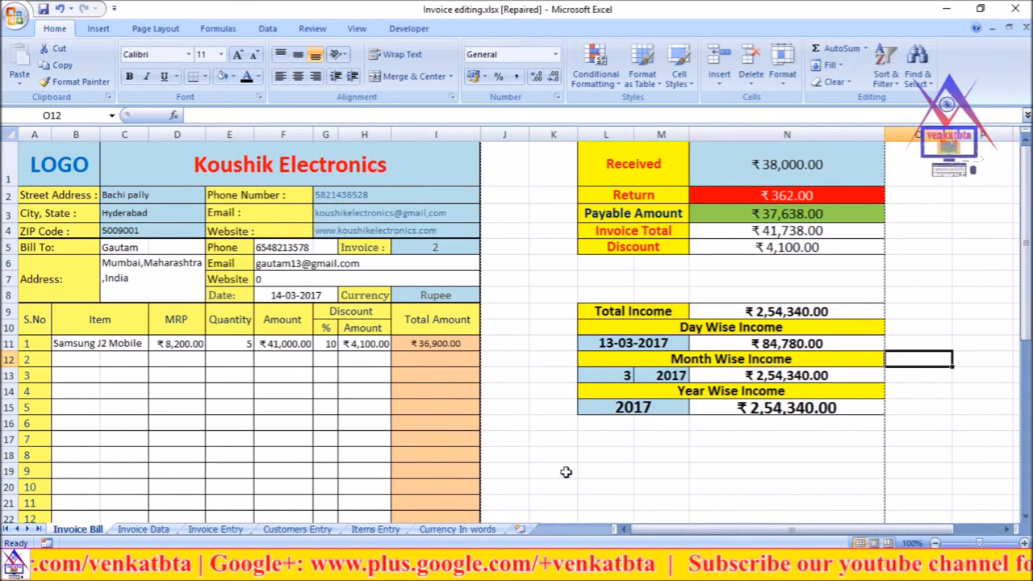